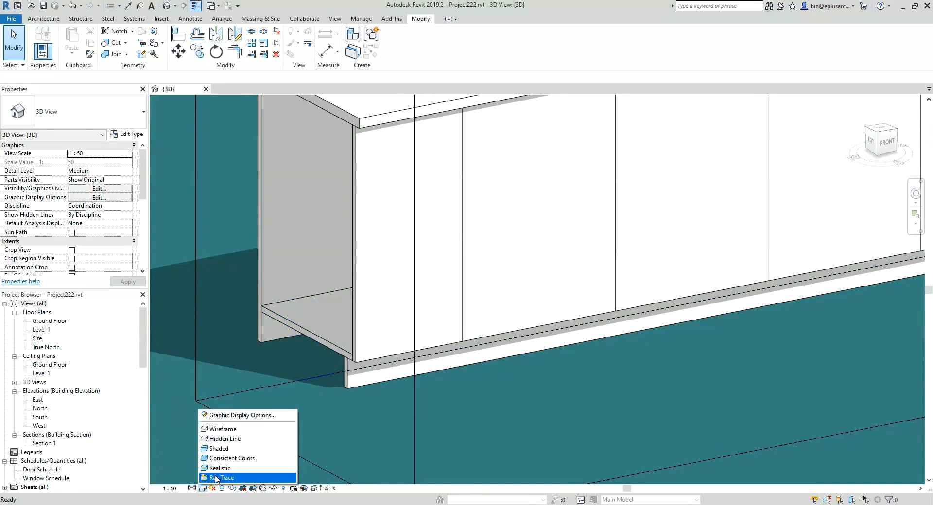
# Step: Preview the cabinet in the Ray Trace visual style without saving the project, and set the 3D view back to Shaded
pyautogui.click(214, 469)
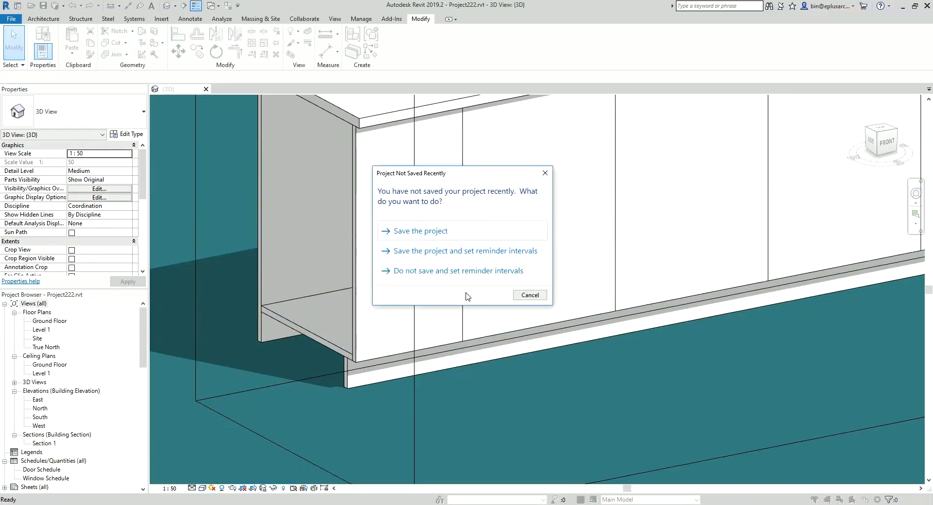
pyautogui.click(545, 172)
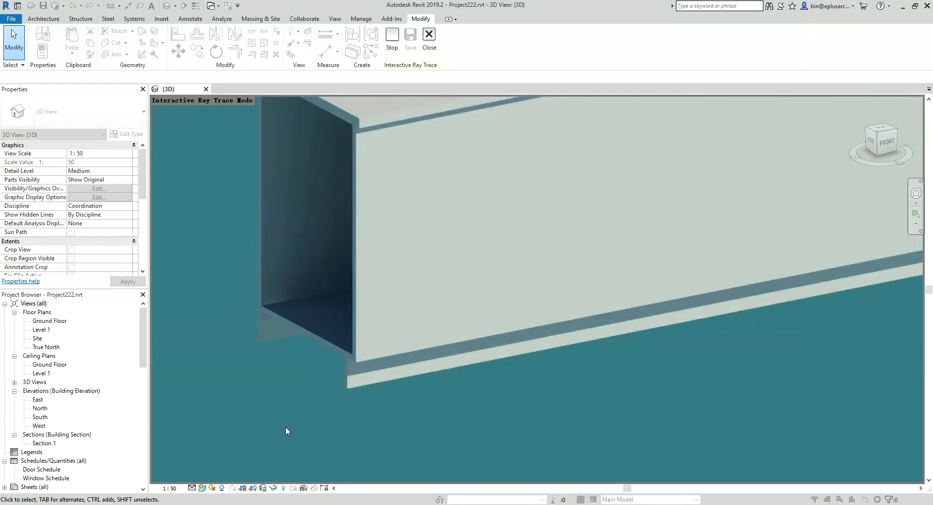
pyautogui.click(202, 488)
pyautogui.click(226, 449)
# Step: Open the family of the 003 Joinery 4 cabinet for editing
pyautogui.scroll(-3, 448, 260)
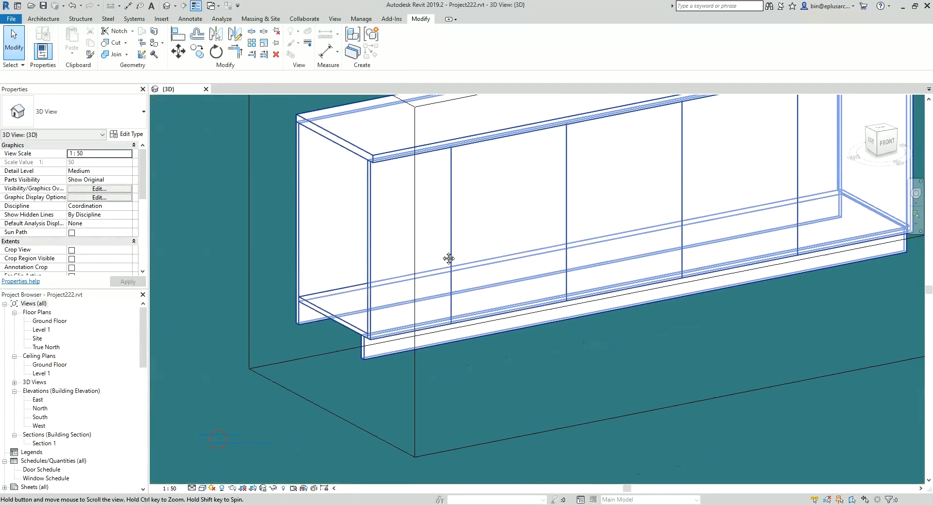
pyautogui.scroll(2, 455, 190)
pyautogui.click(395, 195)
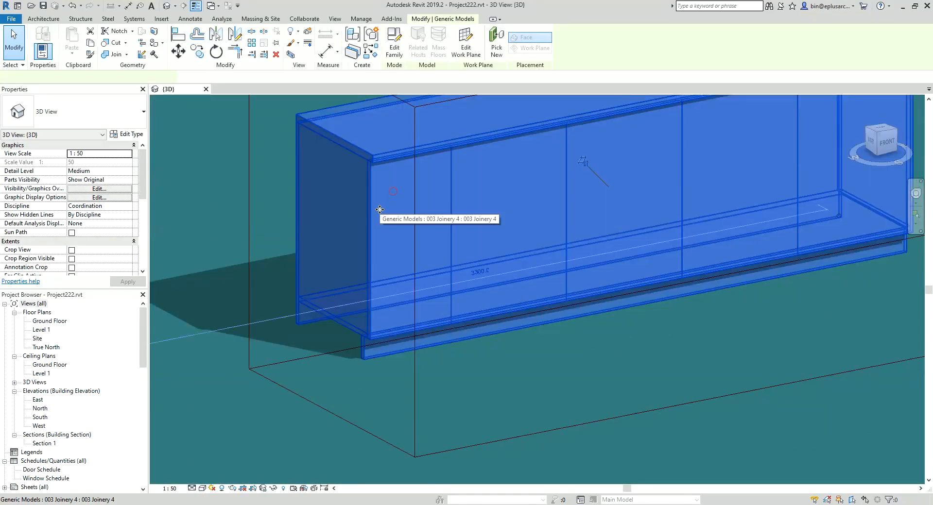
pyautogui.scroll(-3, 362, 265)
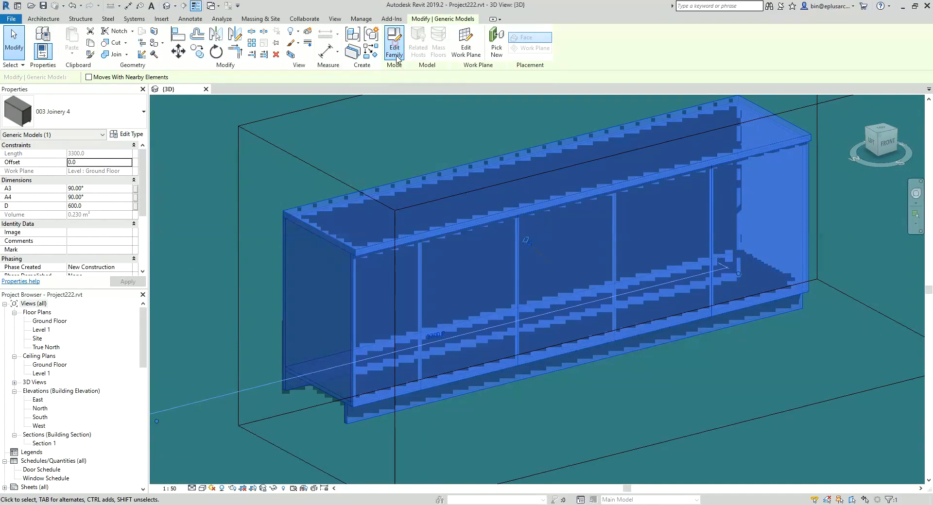
pyautogui.click(397, 58)
# Step: Examine the benchtop and front panel sweeps and the types under the loaded profile families
pyautogui.keyDown('shift'); pyautogui.moveTo(514, 302); pyautogui.dragTo(427, 287, button='middle'); pyautogui.keyUp('shift')
pyautogui.scroll(-2, 90, 408)
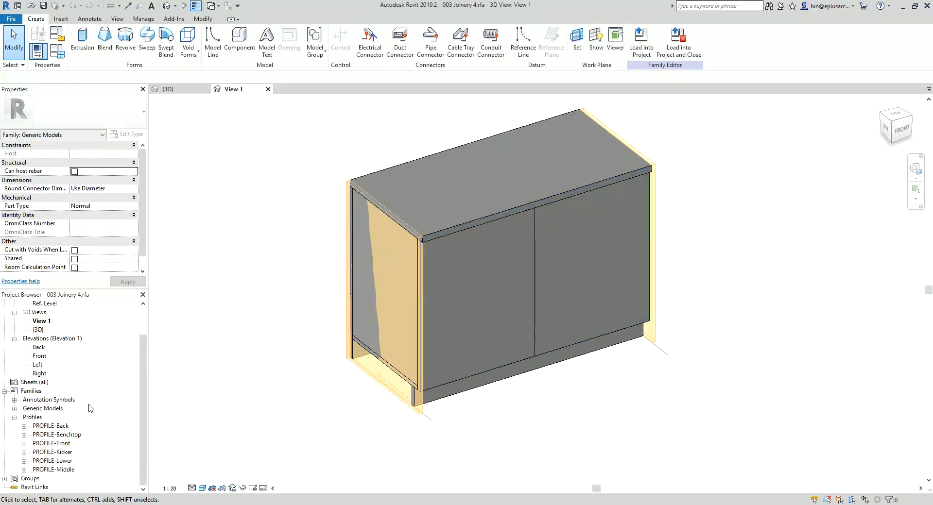
pyautogui.click(451, 322)
pyautogui.click(452, 209)
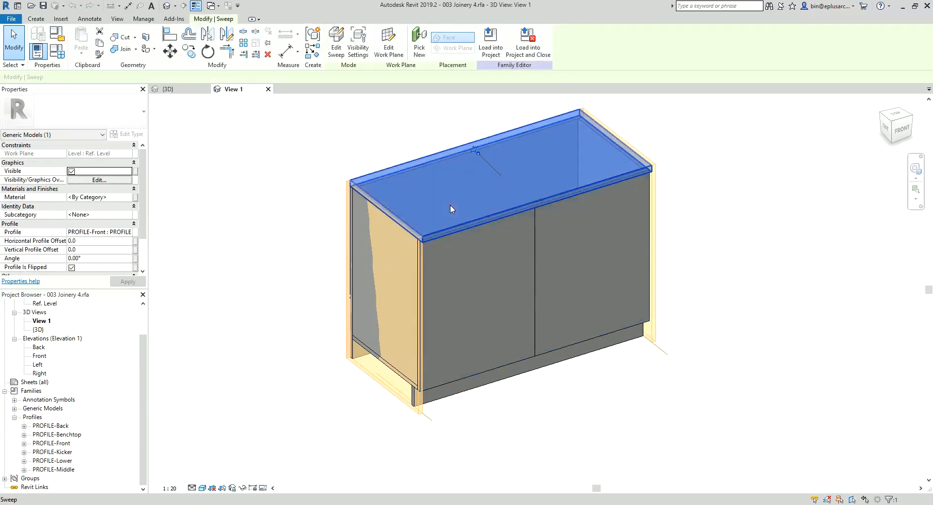
pyautogui.click(454, 276)
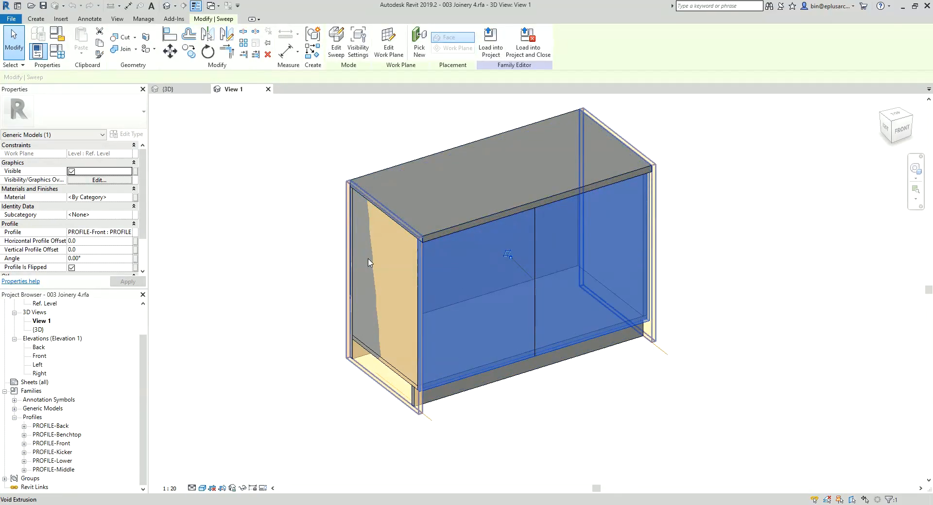
pyautogui.keyDown('shift'); pyautogui.moveTo(450, 266); pyautogui.dragTo(461, 330, button='middle'); pyautogui.keyUp('shift')
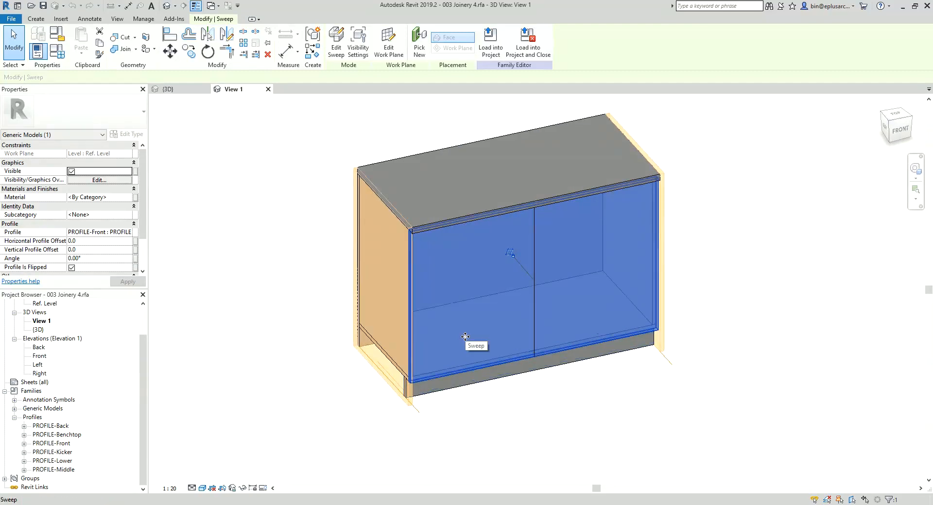
pyautogui.click(24, 426)
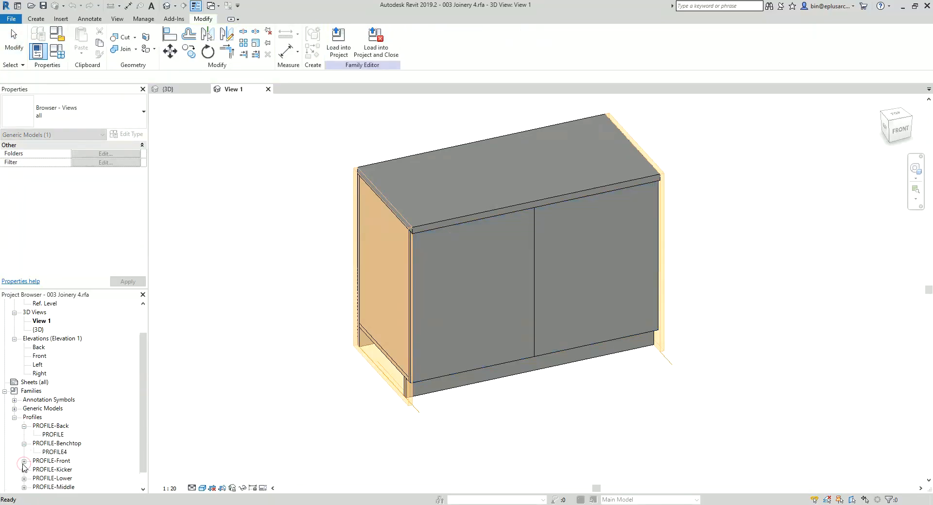
pyautogui.click(24, 443)
pyautogui.click(24, 426)
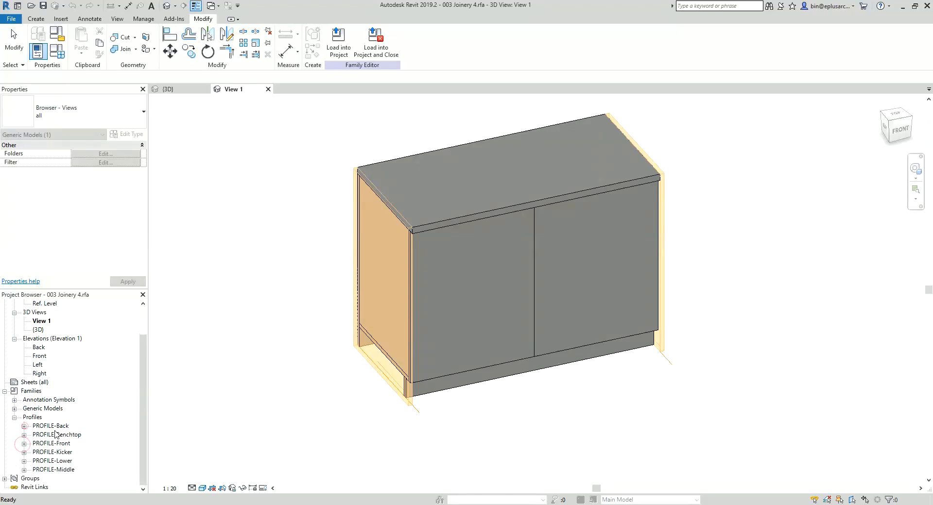
# Step: Delete all six profile families, from PROFILE-Back to PROFILE-Middle, together with their instances
pyautogui.click(48, 426)
pyautogui.keyDown('shift'); pyautogui.click(57, 470); pyautogui.keyUp('shift')
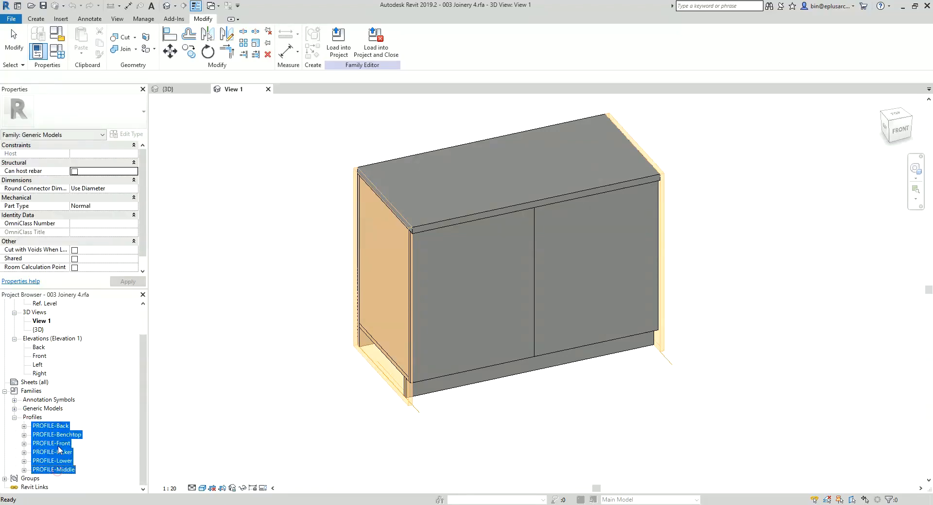
pyautogui.rightClick(59, 451)
pyautogui.click(78, 452)
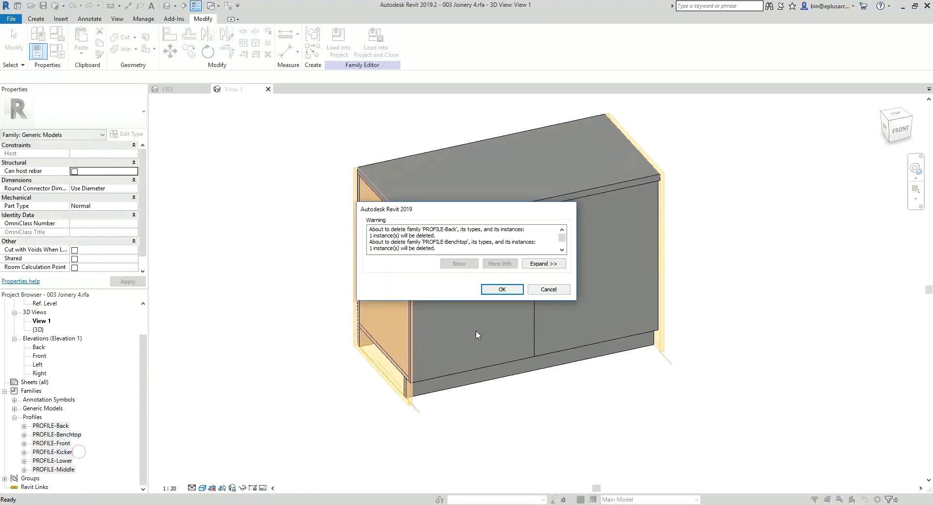
pyautogui.click(501, 289)
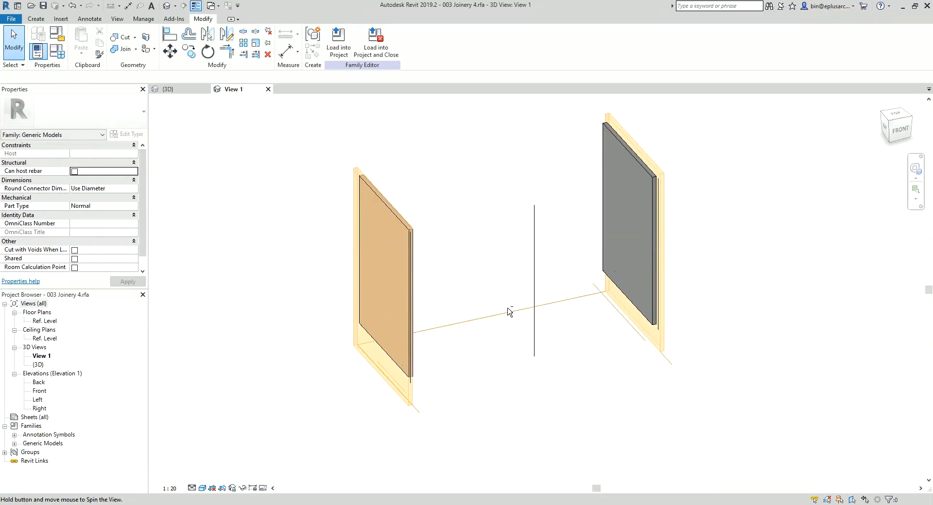
# Step: Open the Ref. Level floor plan and set the family's A3 and A4 angle parameters to 122°
pyautogui.keyDown('shift'); pyautogui.moveTo(509, 311); pyautogui.dragTo(449, 322, button='middle'); pyautogui.keyUp('shift')
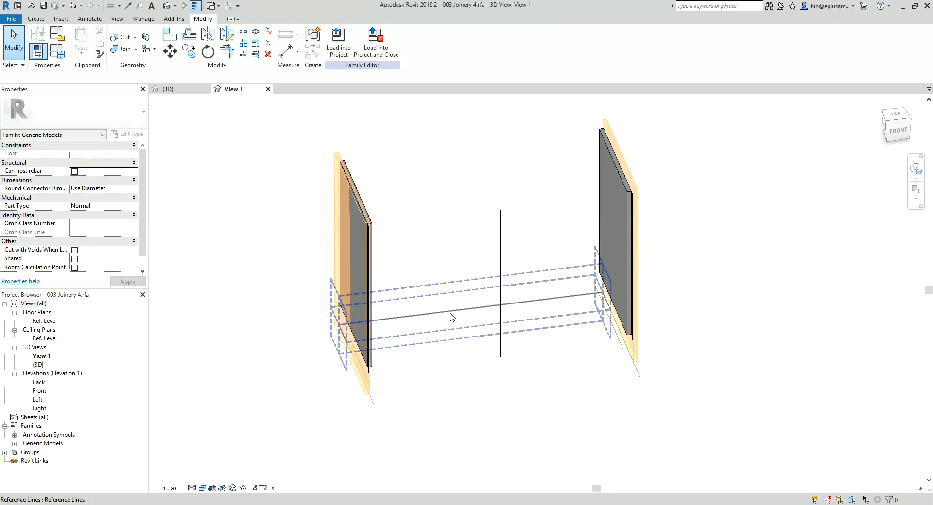
pyautogui.doubleClick(43, 322)
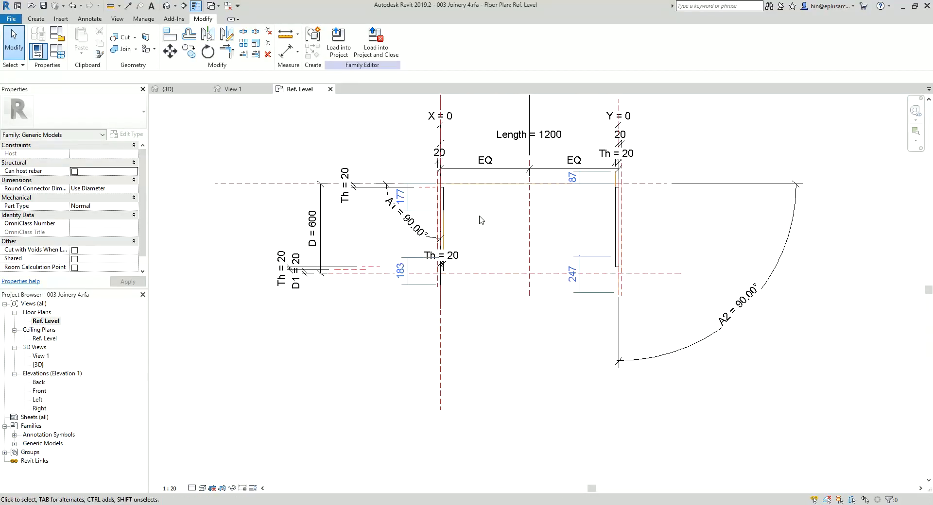
pyautogui.click(57, 51)
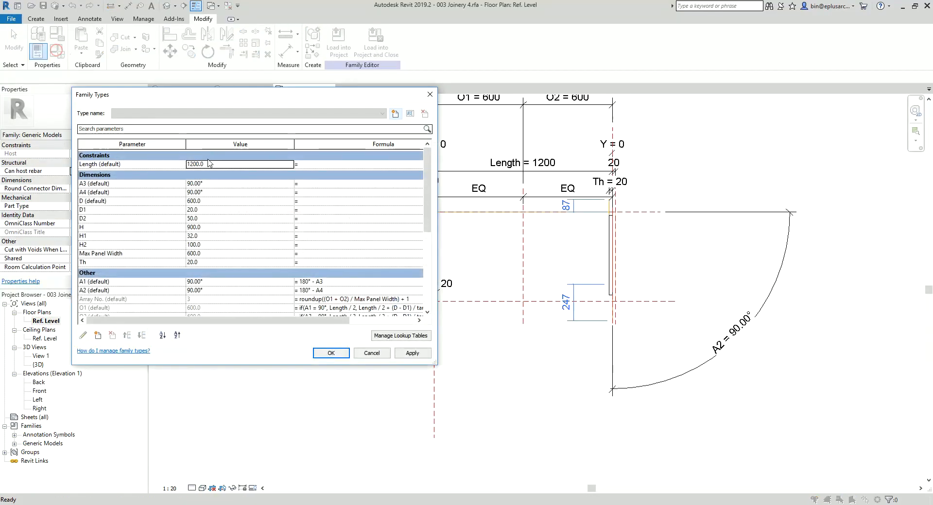
pyautogui.click(130, 185)
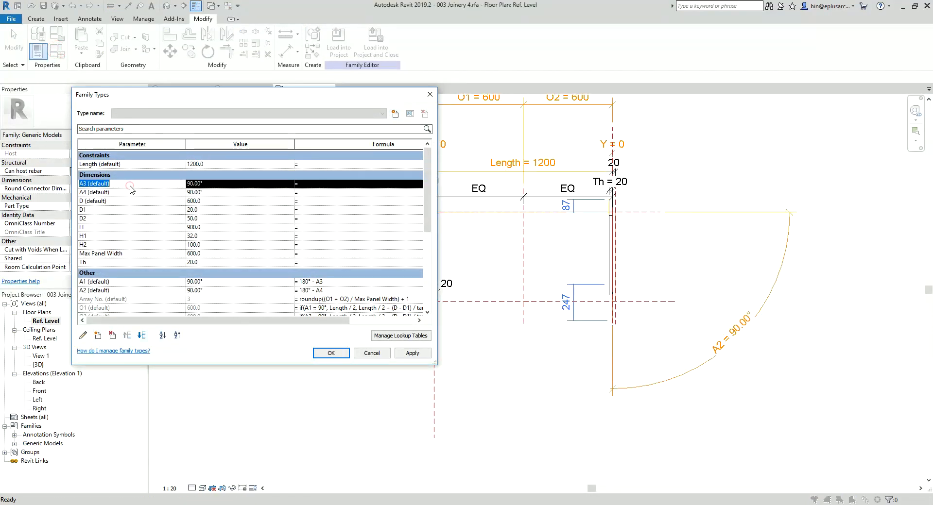
pyautogui.click(220, 186)
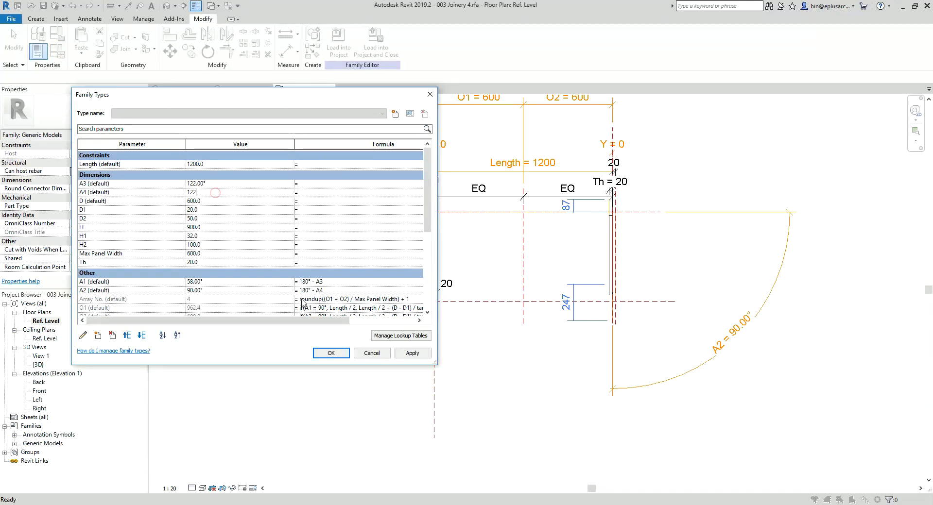
pyautogui.click(327, 354)
pyautogui.moveTo(437, 273); pyautogui.dragTo(427, 311, button='middle')
pyautogui.scroll(2, 427, 311)
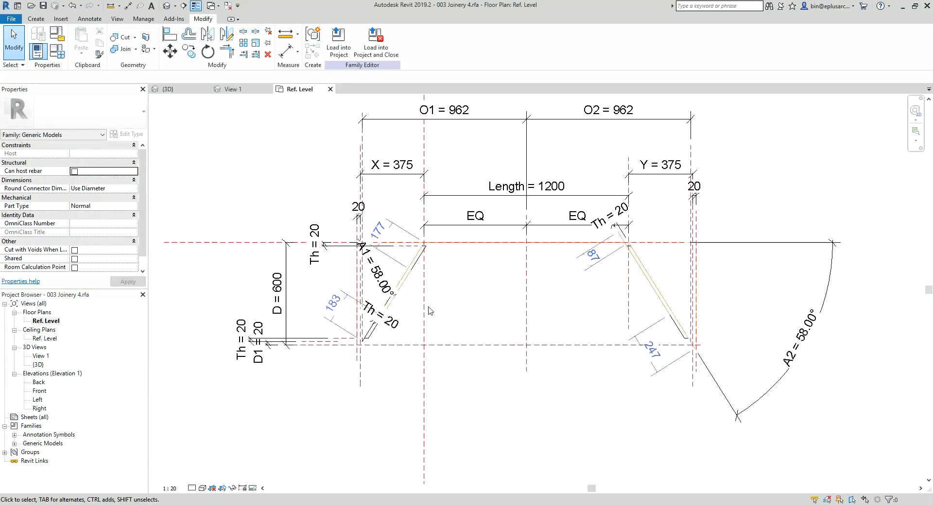
# Step: Inspect the void extrusion around the angled end panels in the Ref. Level plan
pyautogui.moveTo(475, 328)
pyautogui.mouseDown(button='middle')
pyautogui.moveTo(512, 320)
pyautogui.moveTo(457, 322)
pyautogui.mouseUp(button='middle')
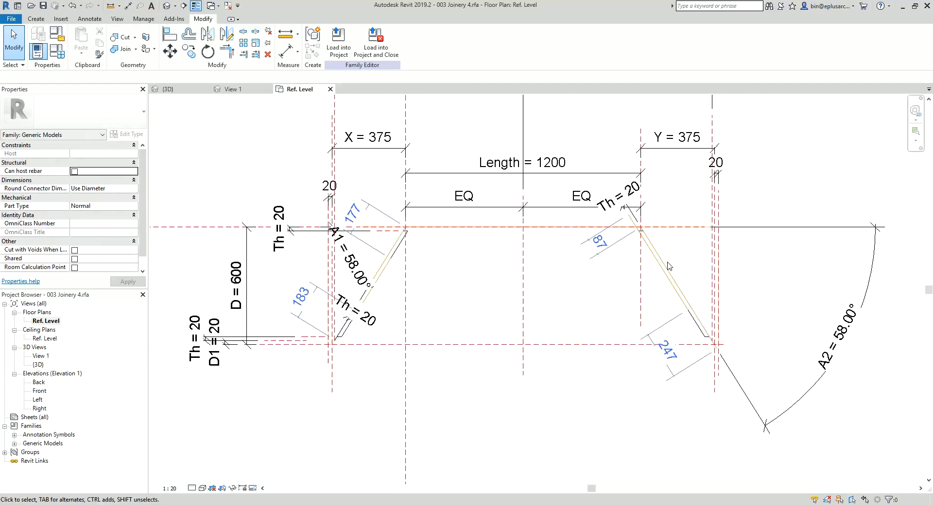
pyautogui.click(397, 240)
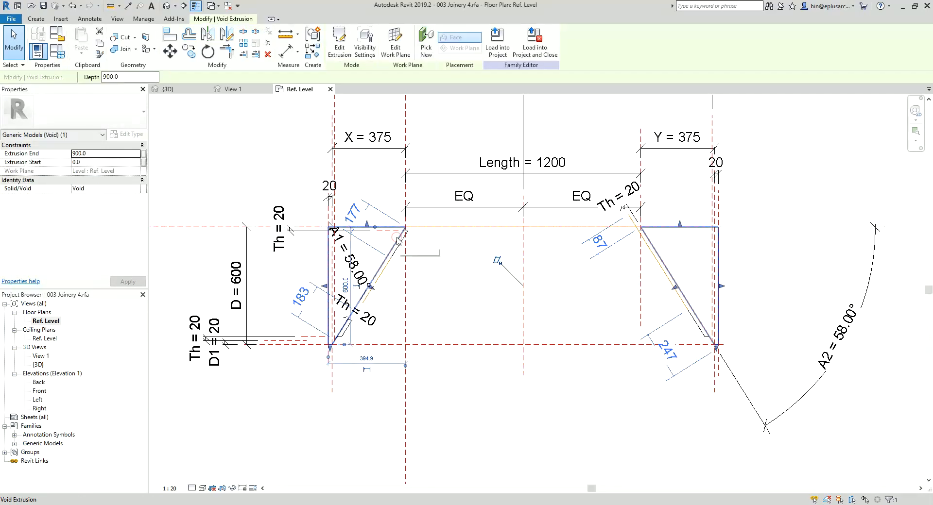
pyautogui.press('Escape')
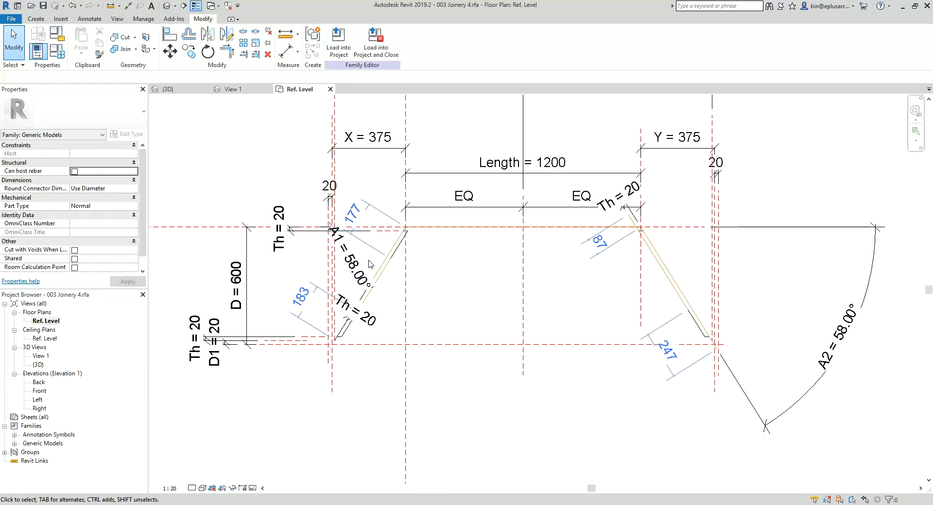
pyautogui.moveTo(463, 302); pyautogui.dragTo(460, 308, button='middle')
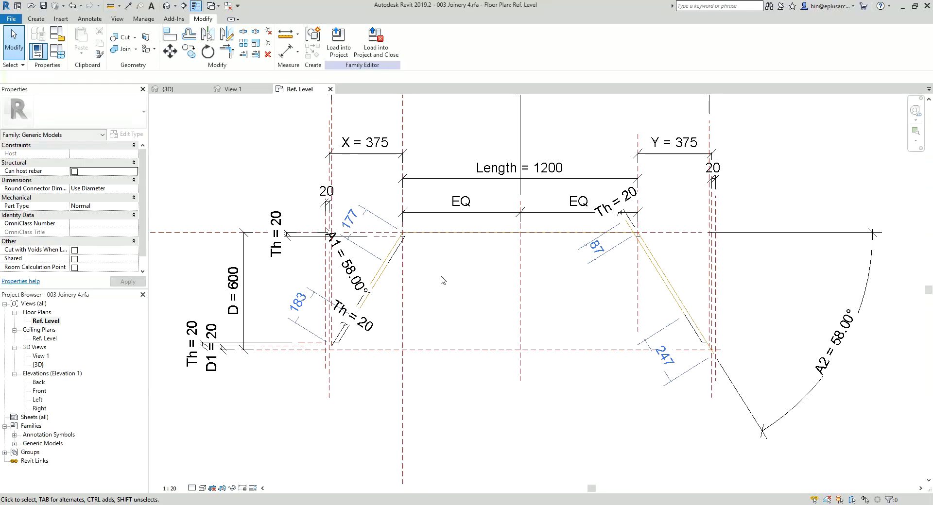
pyautogui.scroll(2, 413, 277)
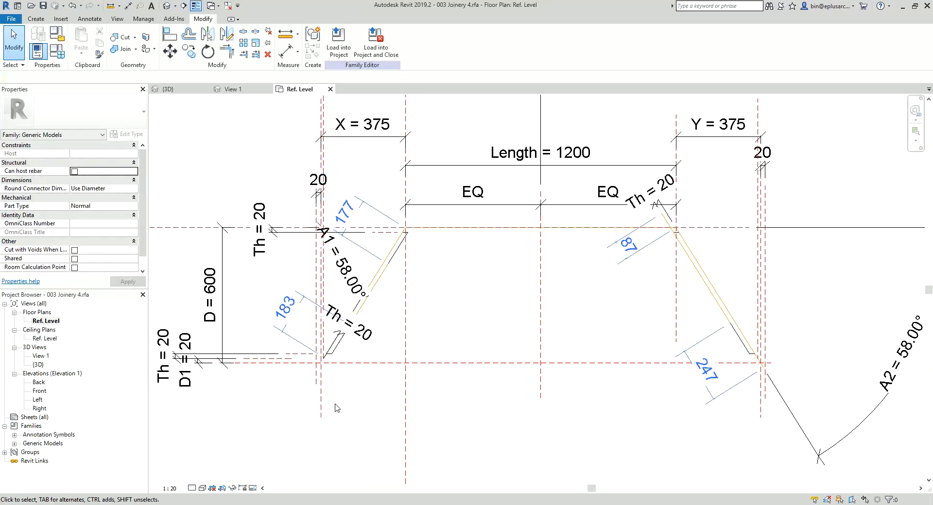
# Step: Delete the extra reference planes carrying the X, Y and 20 mm offset dimensions beyond both angled end panels
pyautogui.click(320, 383)
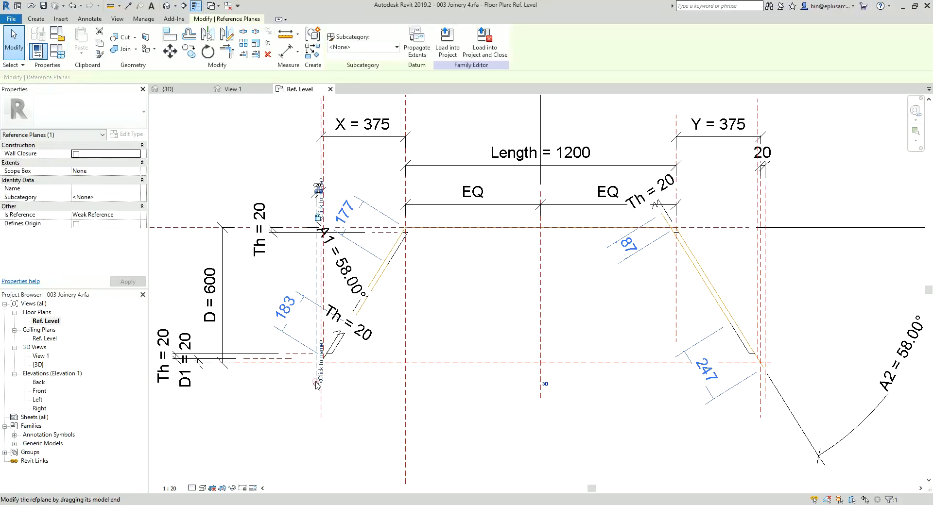
pyautogui.press('Escape')
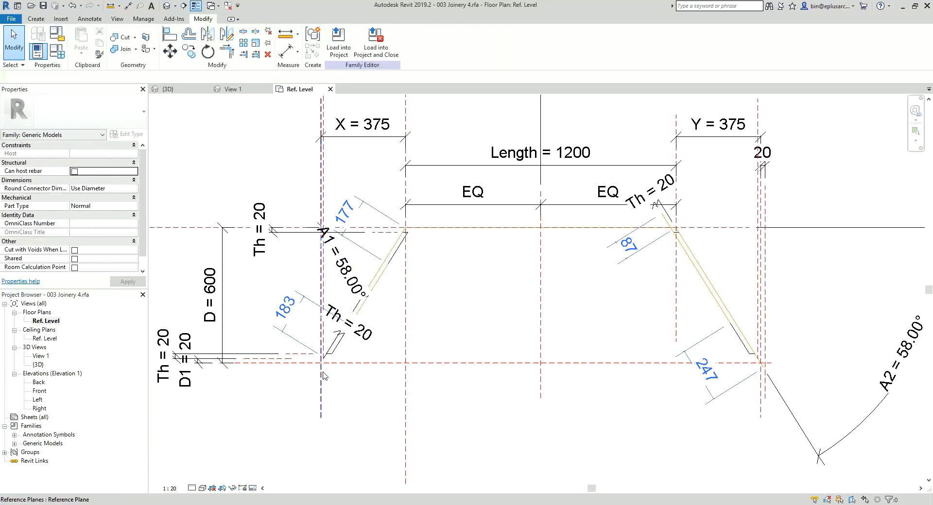
pyautogui.click(320, 394)
pyautogui.press('Delete')
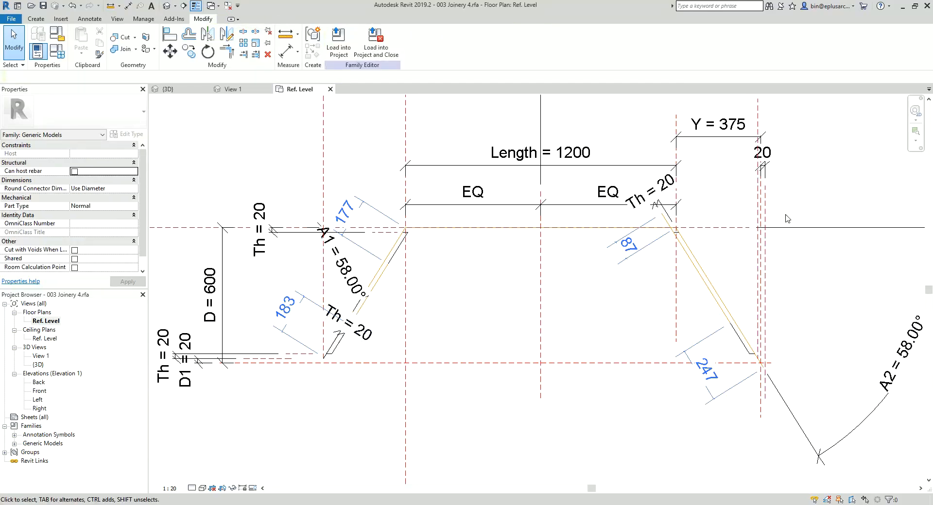
pyautogui.click(765, 201)
pyautogui.press('Delete')
pyautogui.click(762, 206)
pyautogui.press('Delete')
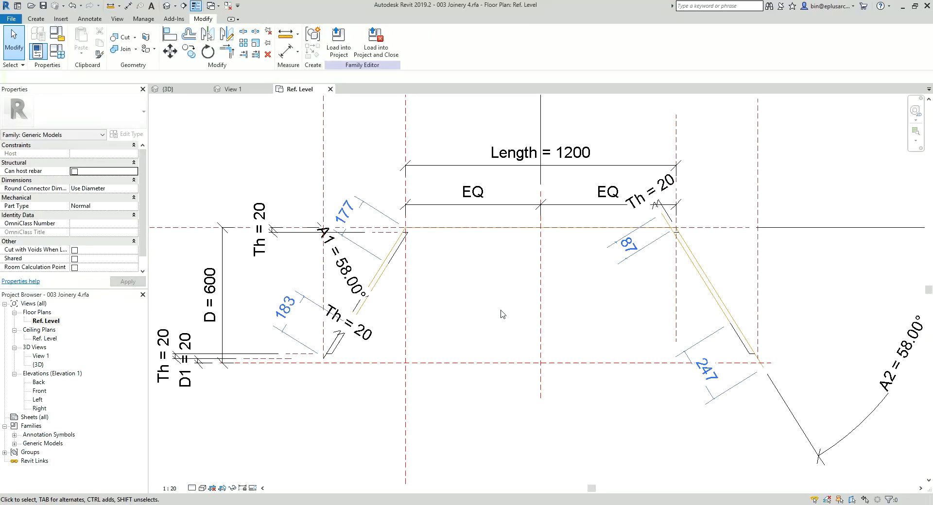
# Step: Review the remaining end panels in the default 3D view and return to the Ref. Level plan
pyautogui.scroll(-1, 565, 276)
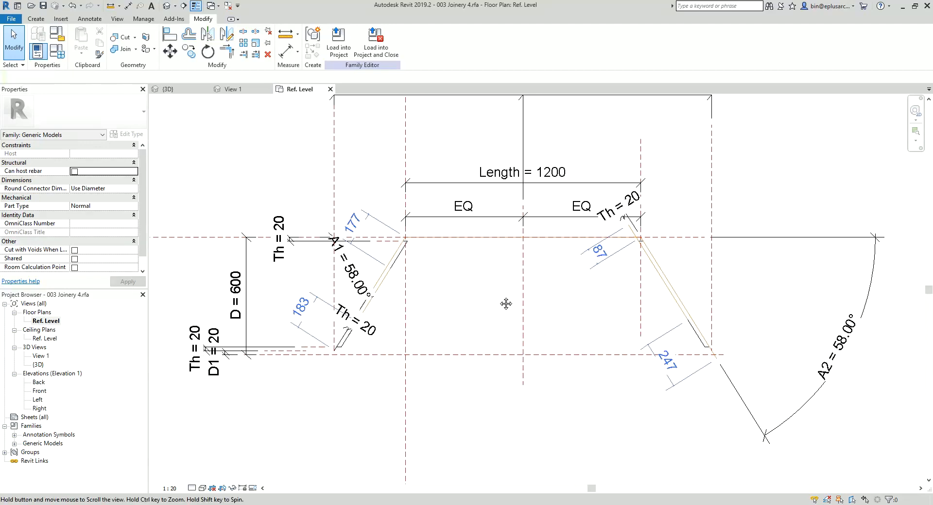
pyautogui.click(165, 7)
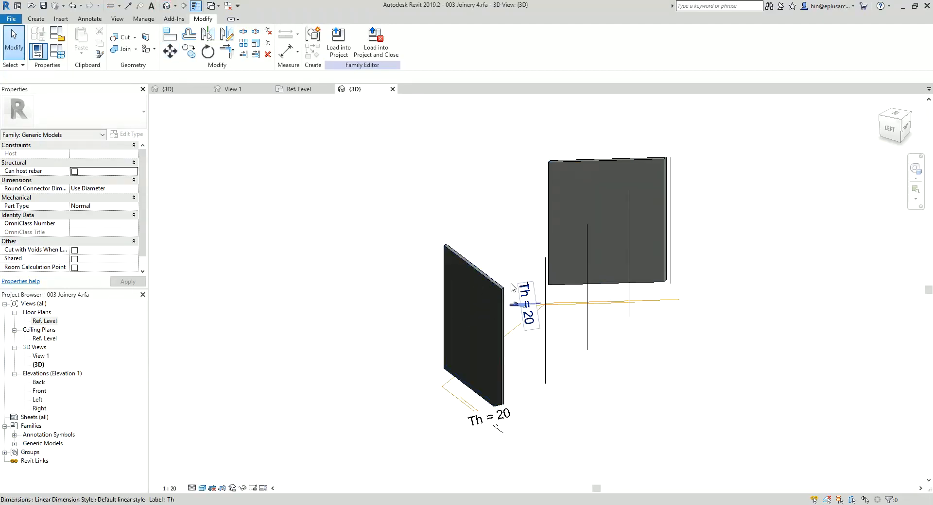
pyautogui.doubleClick(45, 321)
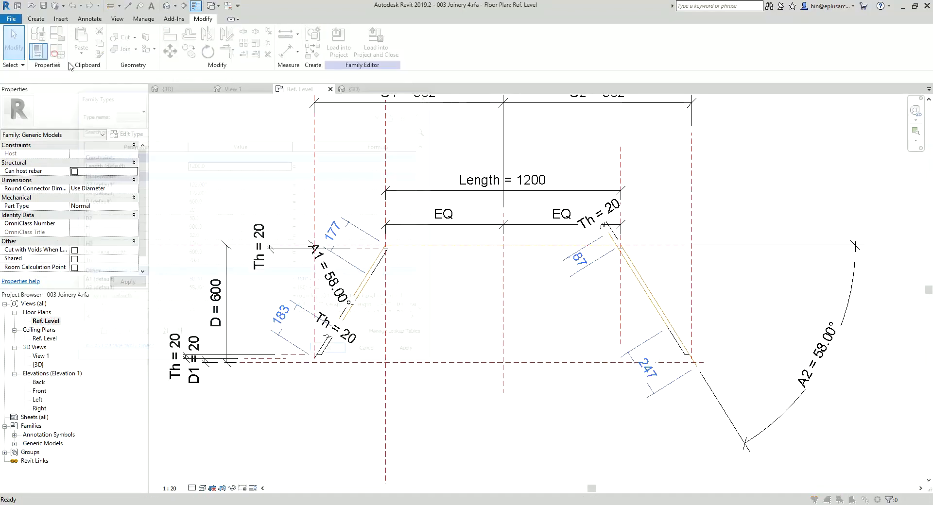
# Step: Delete the X and Y parameters from the family's parameter list and confirm both deletions
pyautogui.click(57, 50)
pyautogui.scroll(-3, 127, 281)
pyautogui.click(121, 286)
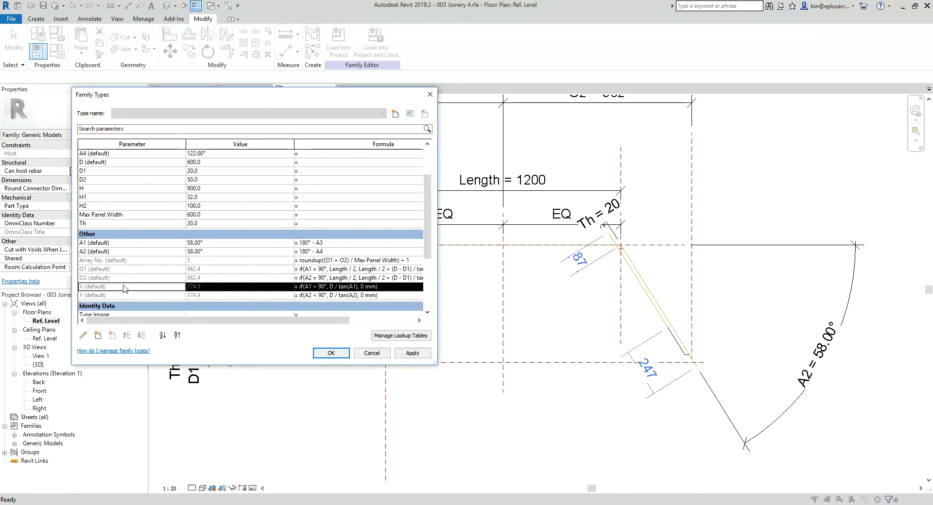
pyautogui.click(112, 335)
pyautogui.click(490, 257)
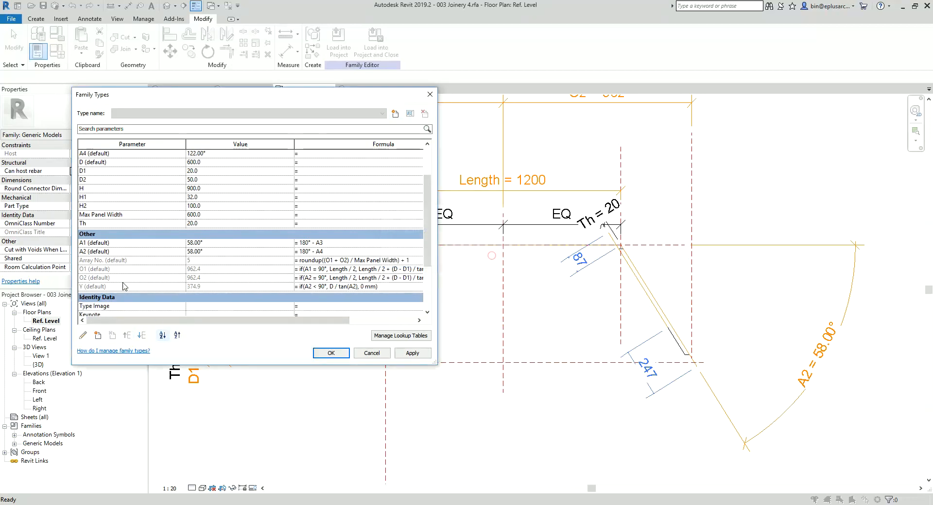
pyautogui.click(112, 335)
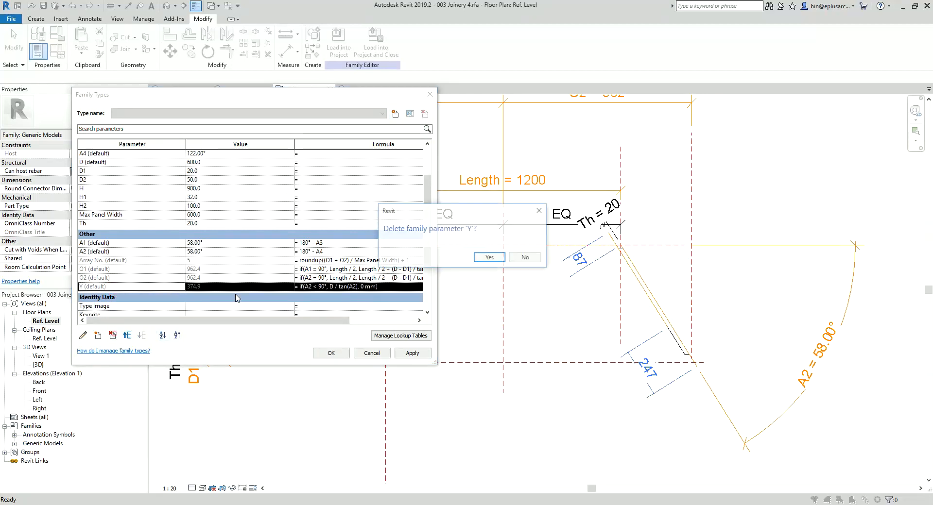
pyautogui.click(492, 257)
pyautogui.click(329, 356)
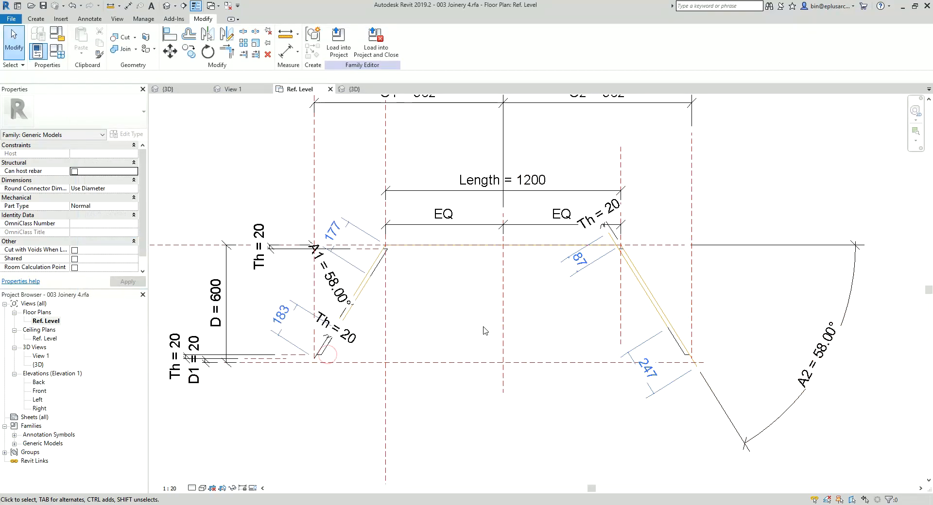
# Step: Start a solid extrusion and set its work plane to Level : Ref. Level
pyautogui.scroll(1, 488, 320)
pyautogui.moveTo(484, 310); pyautogui.dragTo(445, 305, button='middle')
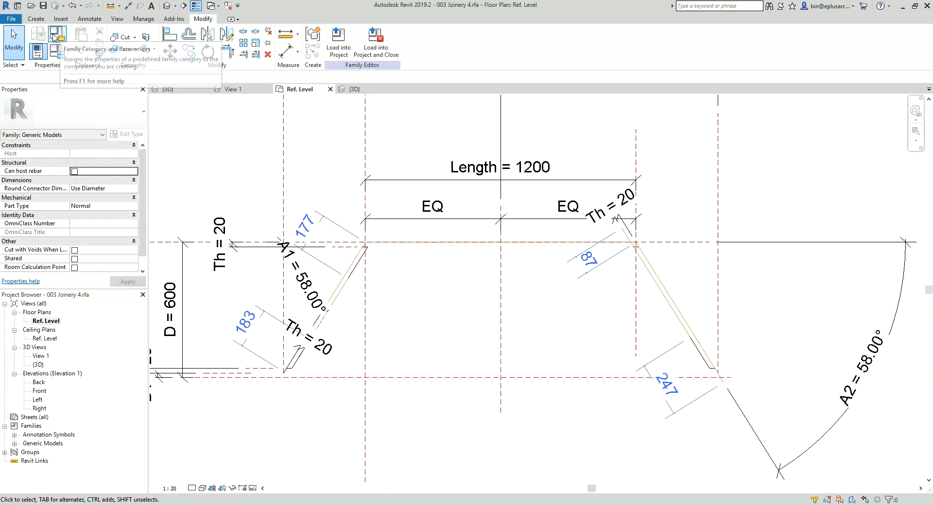
pyautogui.click(36, 18)
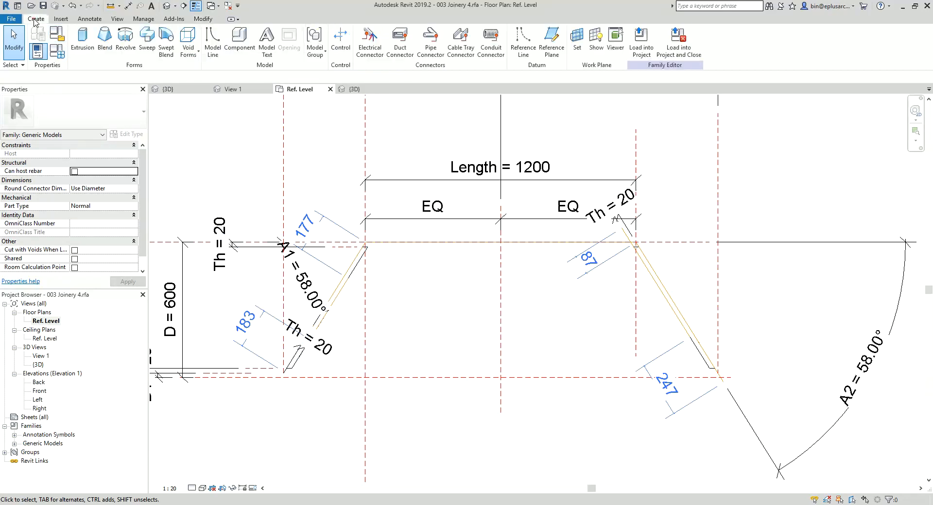
pyautogui.click(92, 46)
pyautogui.click(420, 49)
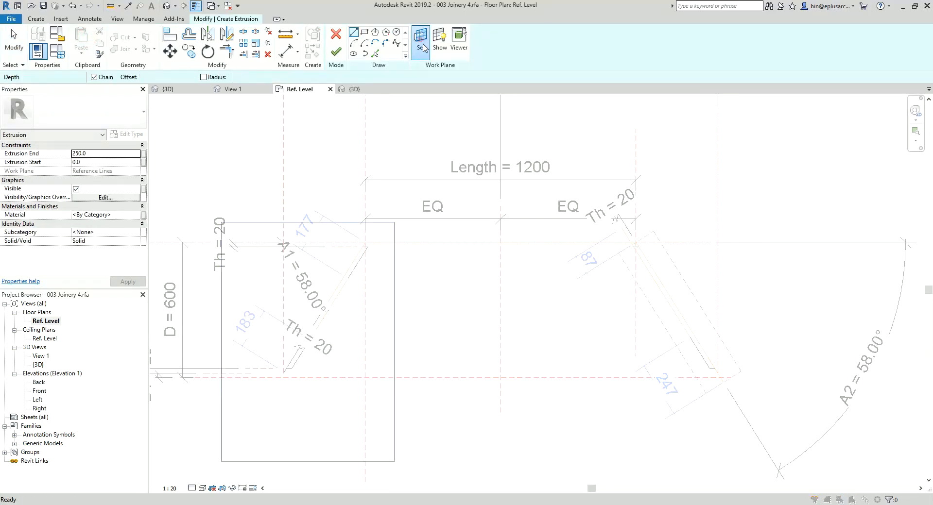
pyautogui.click(604, 232)
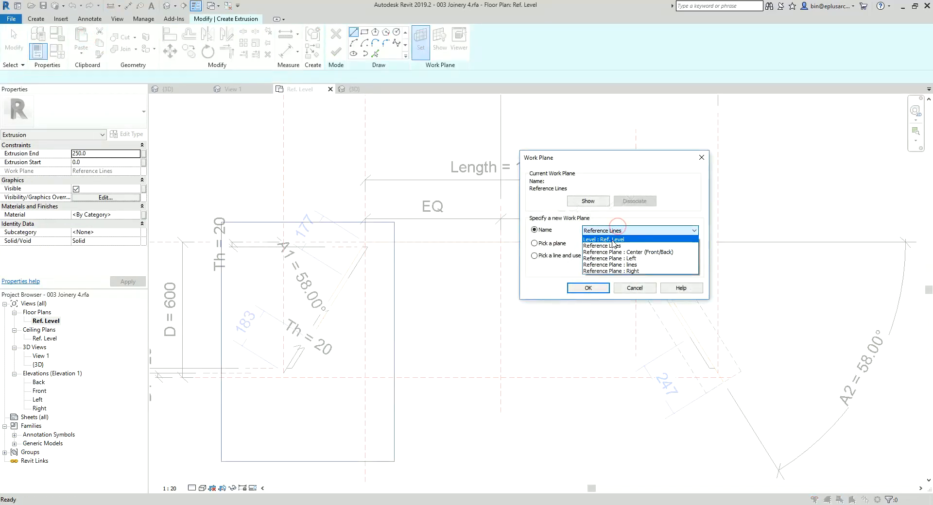
pyautogui.click(613, 242)
pyautogui.click(587, 289)
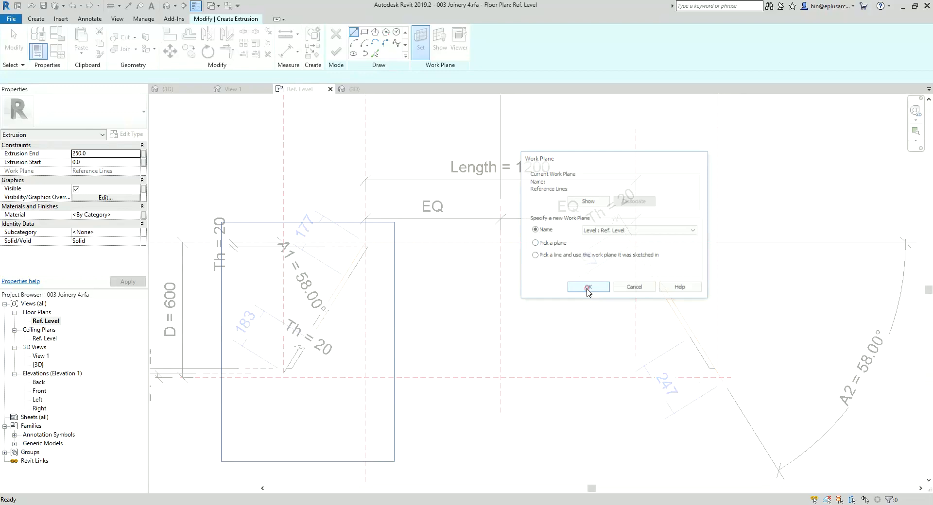
# Step: Pick locked sketch lines from the front and back reference planes and from both angled reference lines at the ends
pyautogui.click(374, 54)
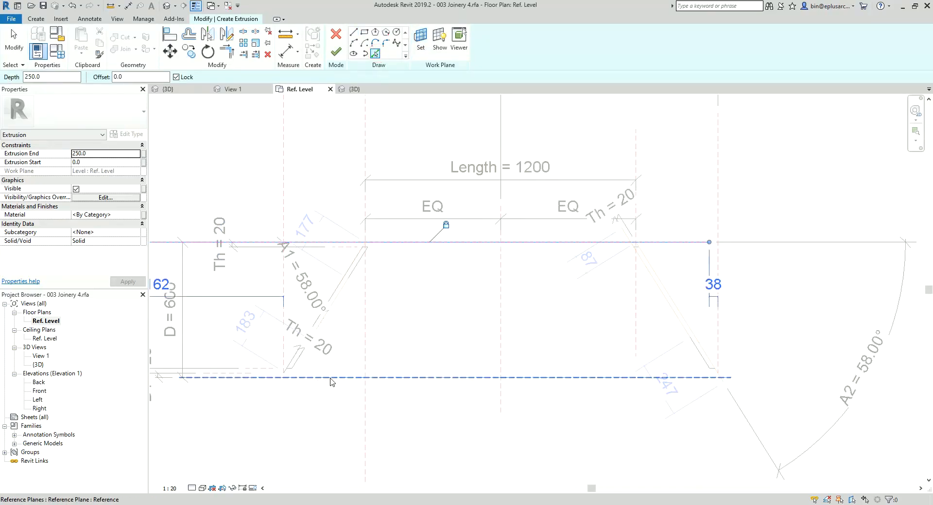
pyautogui.moveTo(348, 380)
pyautogui.mouseDown(button='middle')
pyautogui.moveTo(463, 346)
pyautogui.moveTo(424, 354)
pyautogui.mouseUp(button='middle')
pyautogui.click(450, 347)
pyautogui.moveTo(433, 305); pyautogui.dragTo(408, 306, button='middle')
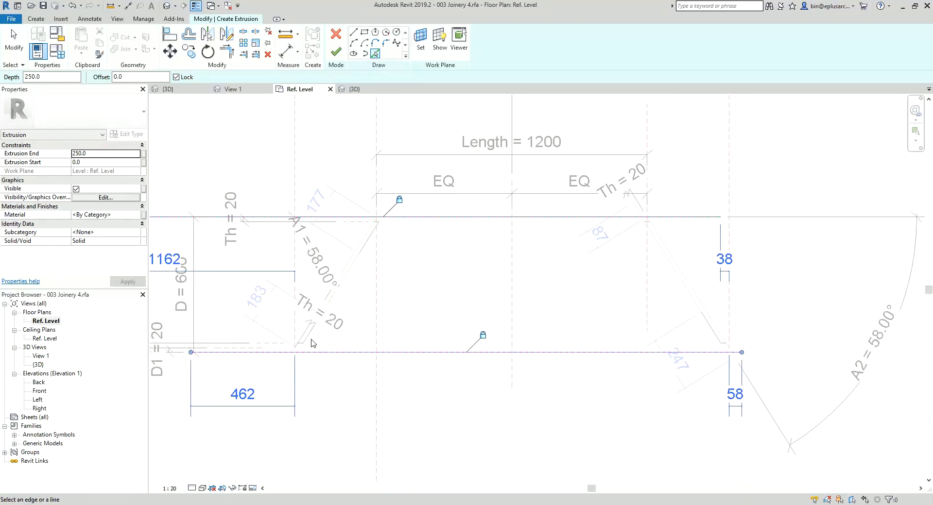
pyautogui.scroll(5, 299, 347)
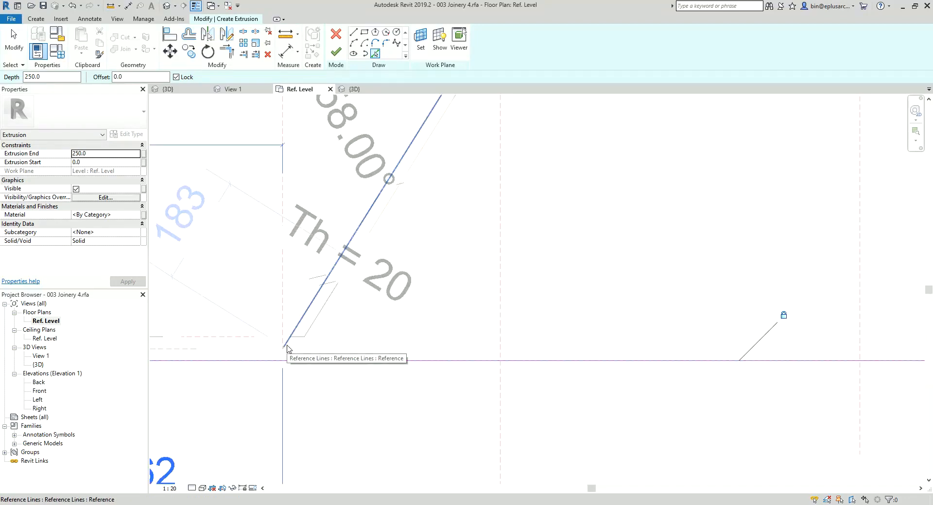
pyautogui.click(287, 346)
pyautogui.scroll(-3, 299, 344)
pyautogui.moveTo(795, 340); pyautogui.dragTo(712, 336, button='middle')
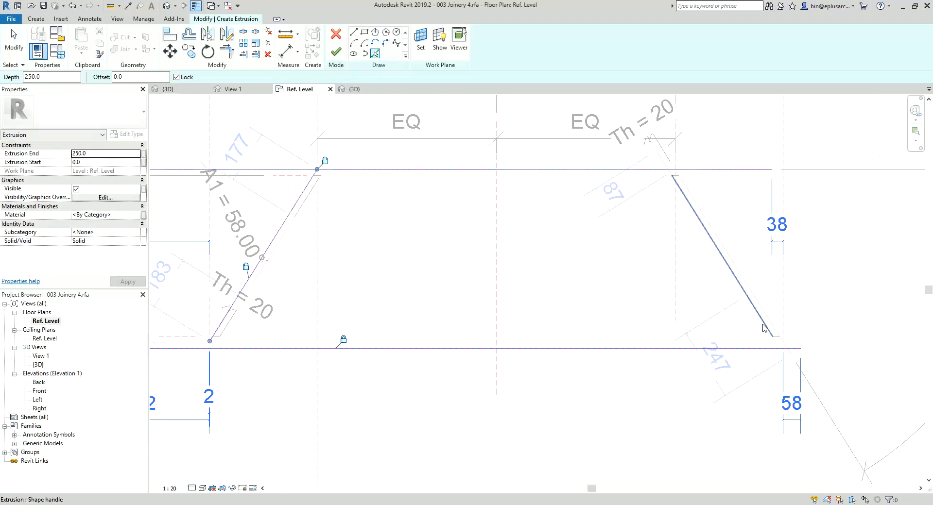
pyautogui.click(792, 357)
pyautogui.scroll(-1, 443, 293)
pyautogui.moveTo(443, 293); pyautogui.dragTo(481, 306, button='middle')
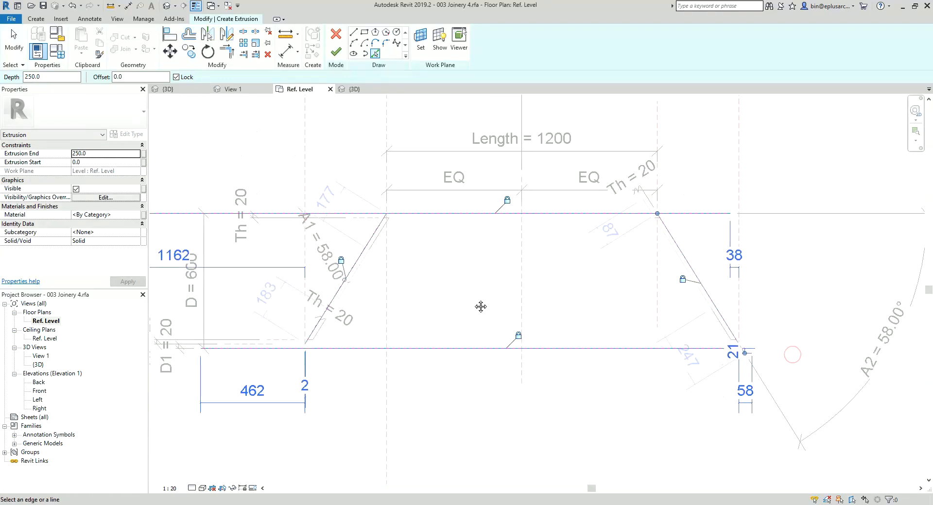
# Step: Trim the four sketch lines into a closed trapezoid and finish the extrusion
pyautogui.press('t')
pyautogui.press('r')
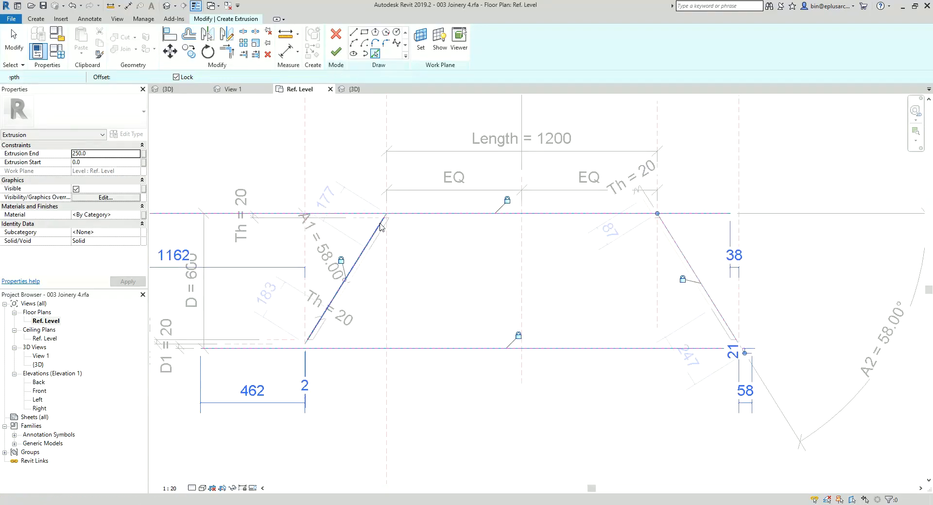
pyautogui.click(407, 215)
pyautogui.click(669, 235)
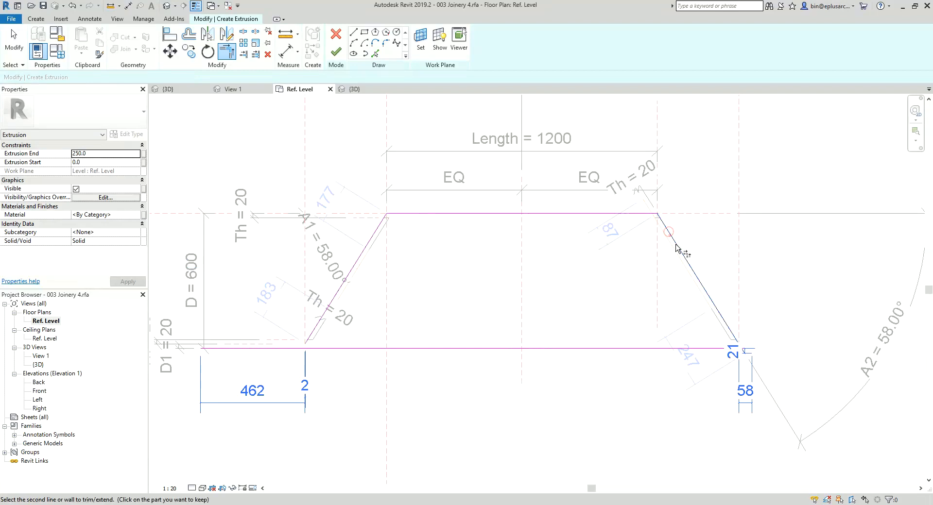
pyautogui.click(663, 349)
pyautogui.click(325, 300)
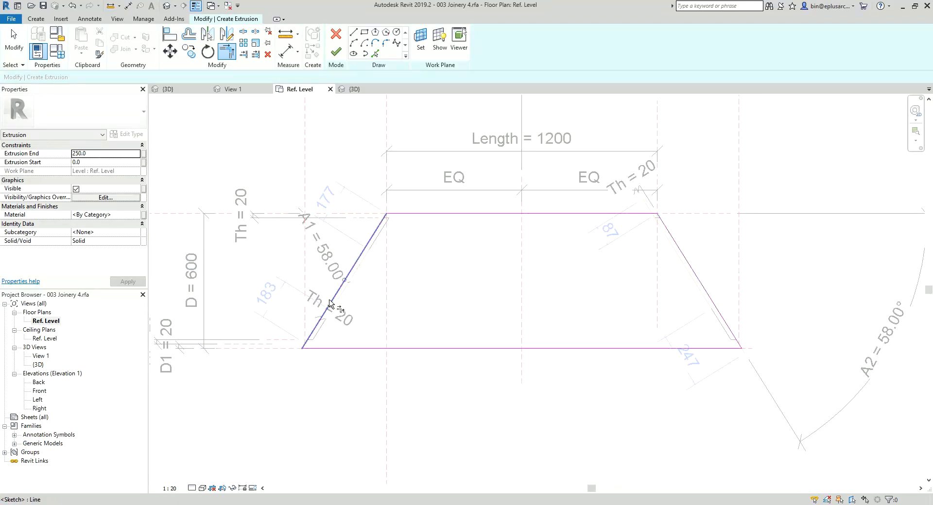
pyautogui.click(339, 51)
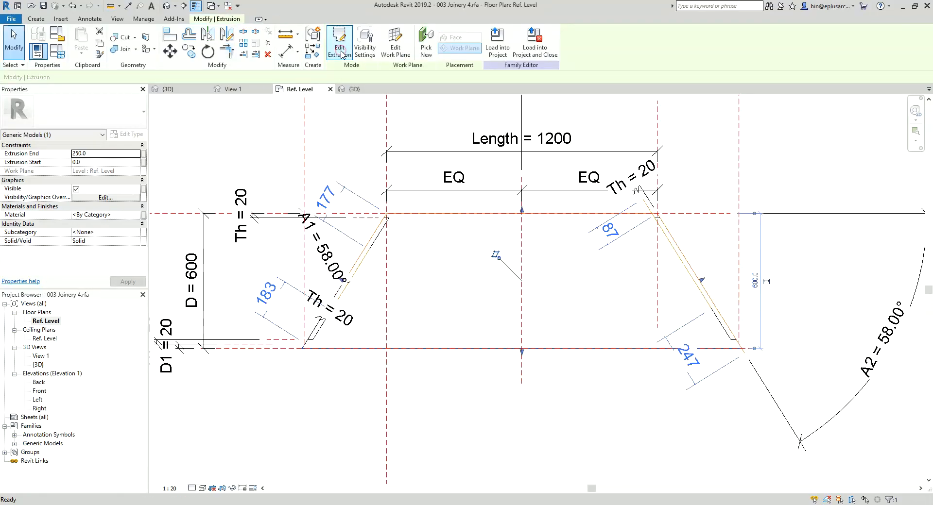
# Step: Open the Front elevation and stretch the new extrusion's top and bottom faces upward, clear of the Ref. Level
pyautogui.doubleClick(39, 391)
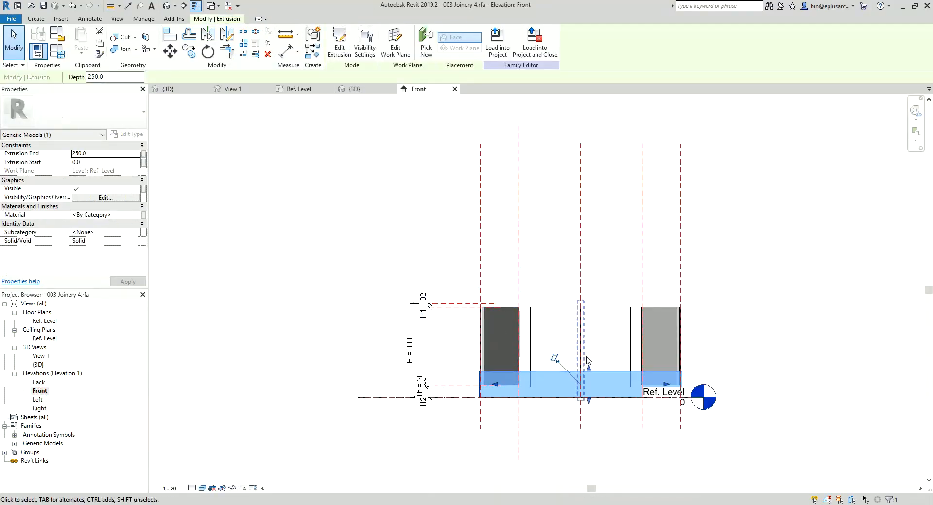
pyautogui.moveTo(562, 353); pyautogui.dragTo(534, 307, button='middle')
pyautogui.scroll(2, 534, 307)
pyautogui.moveTo(570, 328); pyautogui.dragTo(570, 283)
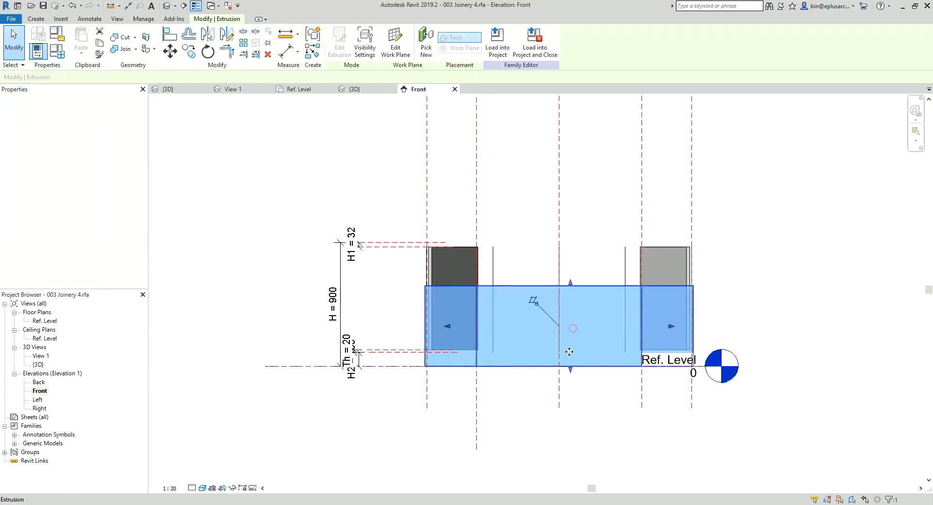
pyautogui.moveTo(570, 370); pyautogui.dragTo(571, 332)
# Step: Align the extrusion's top face to the upper H1 reference plane, and align and lock its bottom face to the lower one
pyautogui.press('a')
pyautogui.press('l')
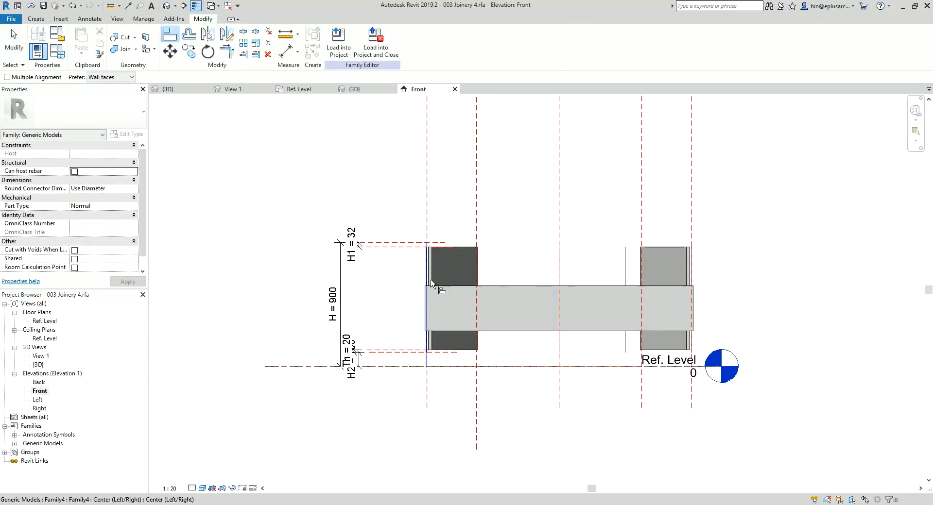
pyautogui.click(505, 285)
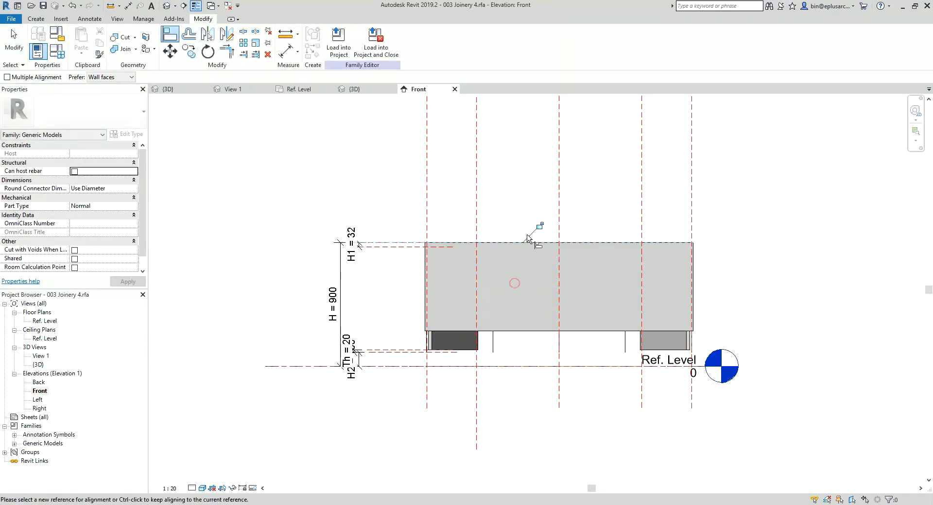
pyautogui.click(419, 247)
pyautogui.click(505, 331)
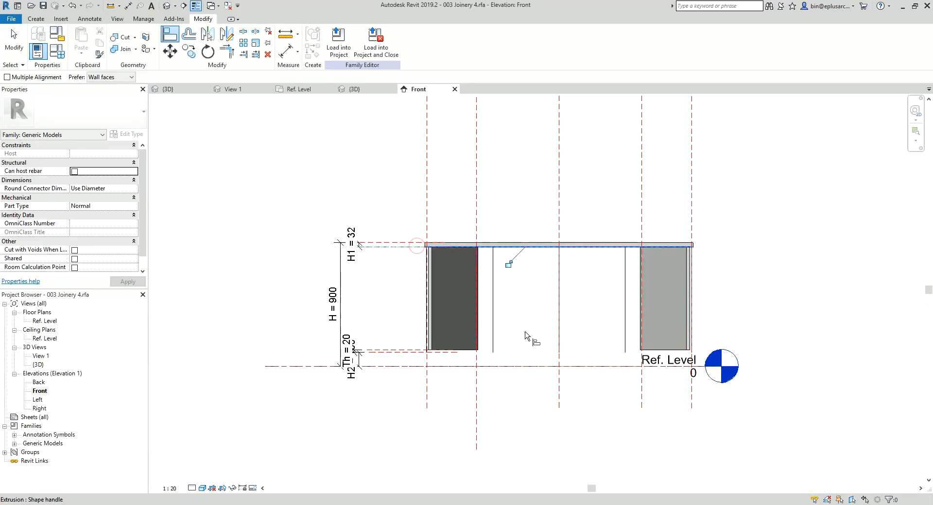
pyautogui.click(509, 264)
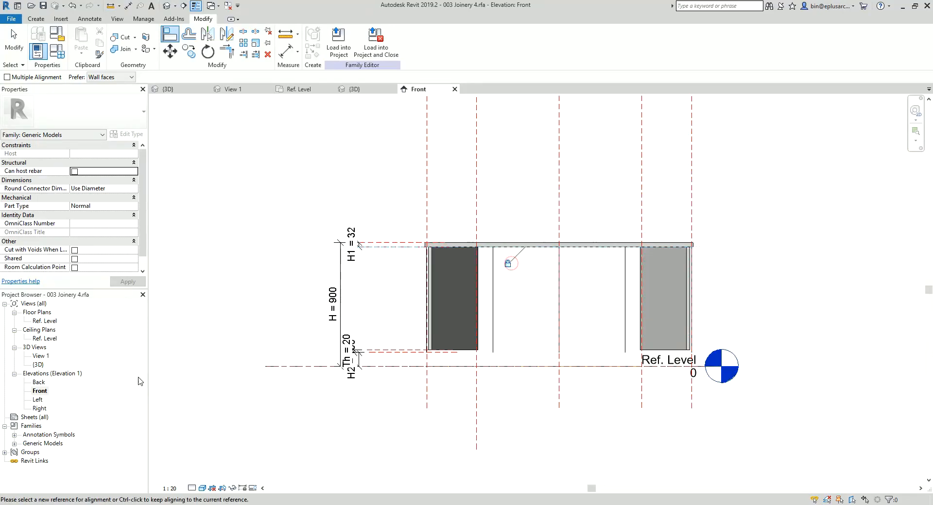
# Step: In the Ref. Level plan, draw two short horizontal reference planes about 70 mm and 92 mm behind the front plane
pyautogui.doubleClick(46, 321)
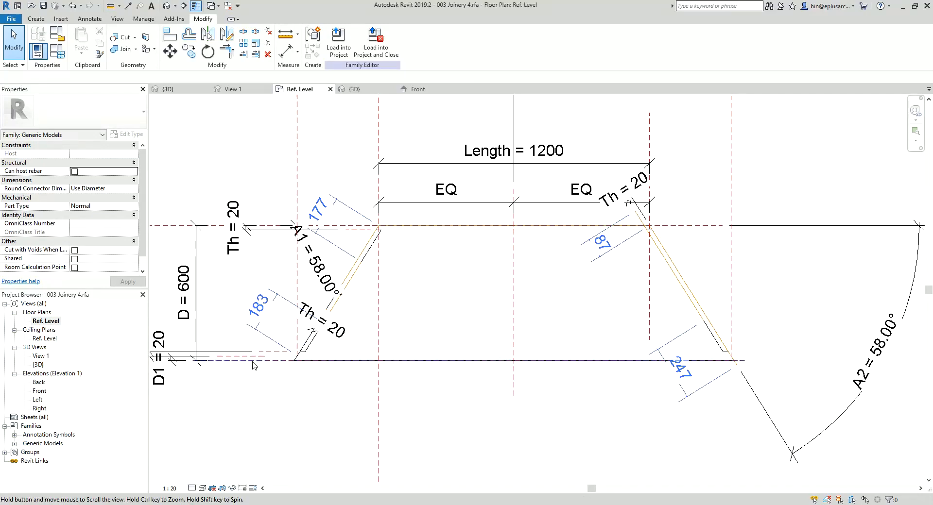
pyautogui.scroll(2, 258, 363)
pyautogui.moveTo(259, 363); pyautogui.dragTo(421, 336, button='middle')
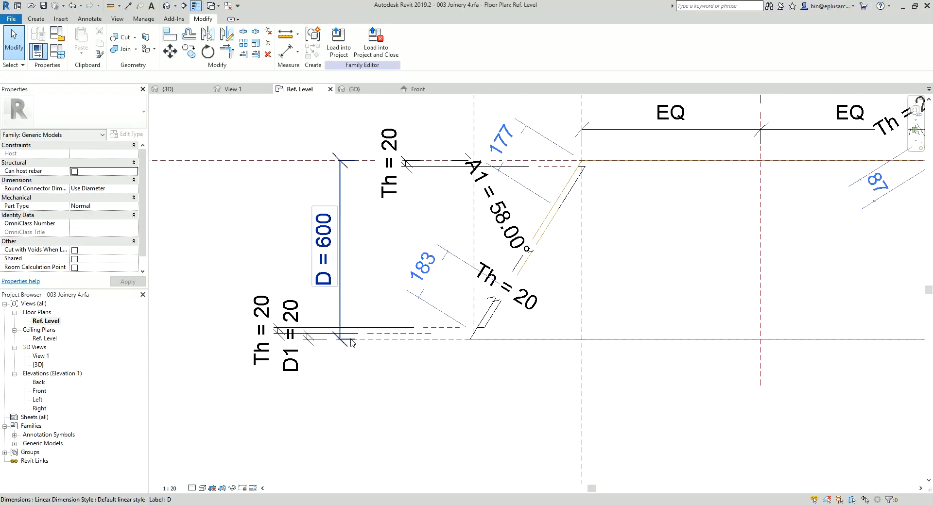
pyautogui.scroll(1, 375, 330)
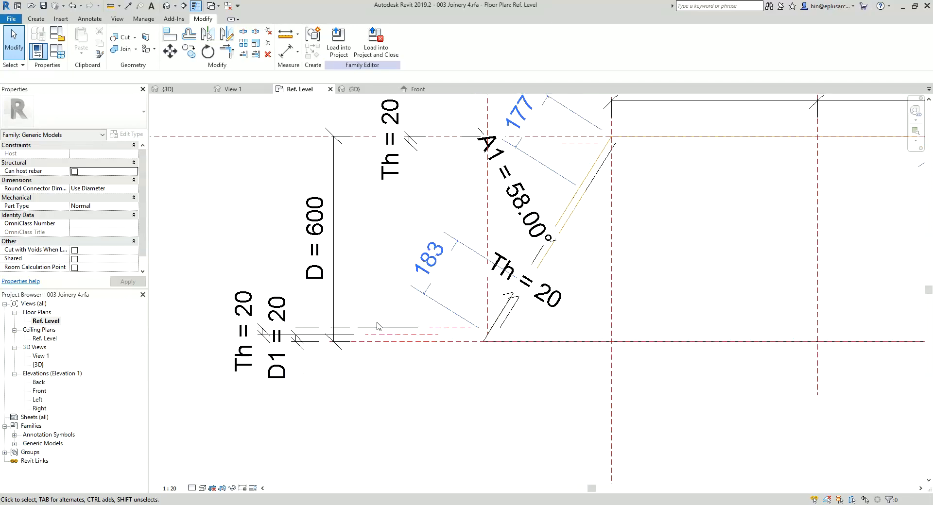
pyautogui.press('r')
pyautogui.press('p')
pyautogui.scroll(1, 381, 325)
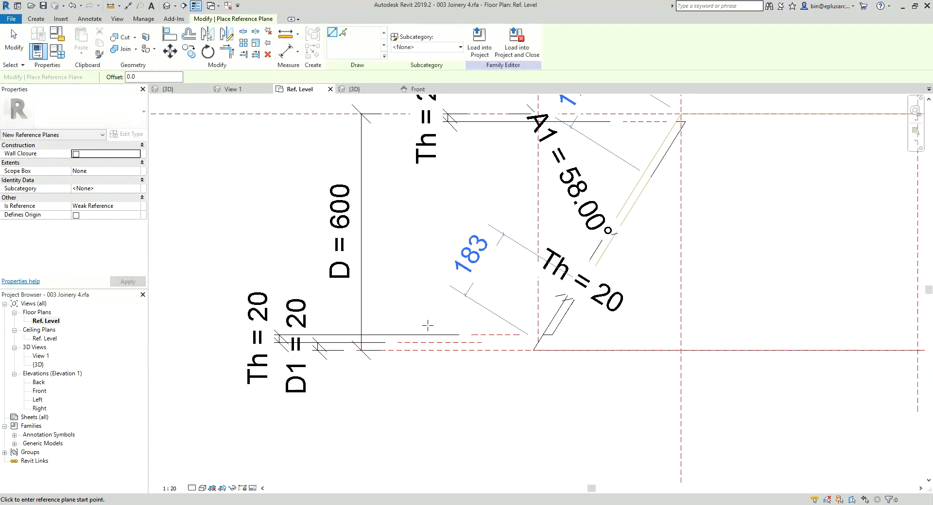
pyautogui.click(391, 323)
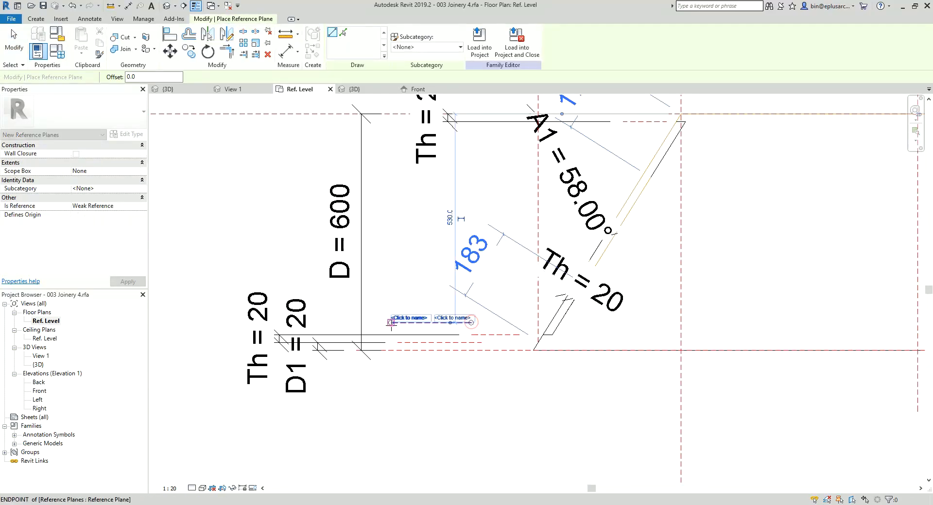
pyautogui.click(450, 314)
pyautogui.click(390, 314)
pyautogui.scroll(1, 418, 319)
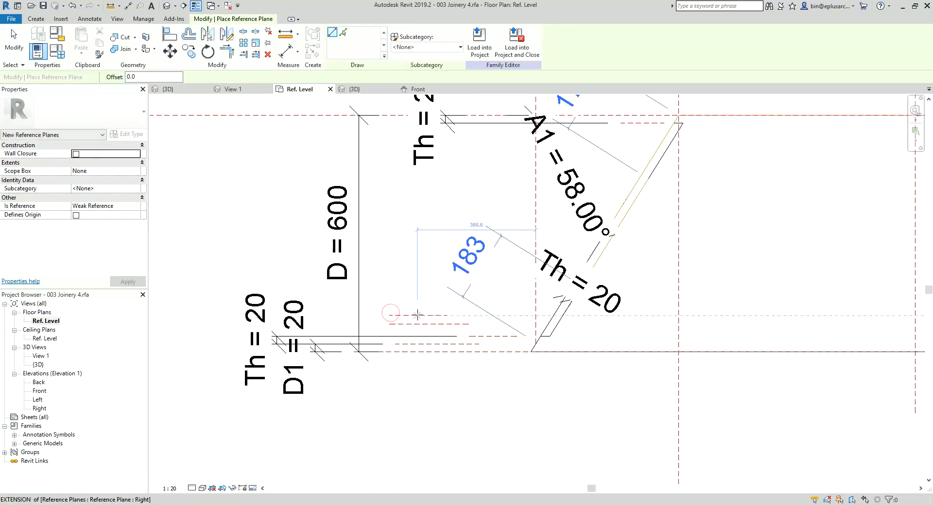
# Step: Dimension the front plane to the nearer new reference plane, and dimension the gap between the two new planes
pyautogui.press('d')
pyautogui.press('i')
pyautogui.click(465, 357)
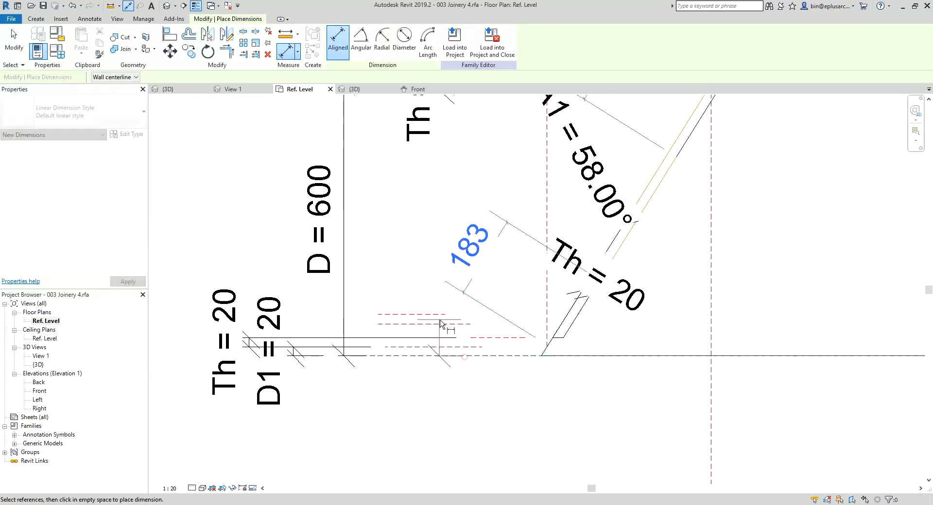
pyautogui.click(429, 325)
pyautogui.scroll(-1, 427, 329)
pyautogui.click(316, 337)
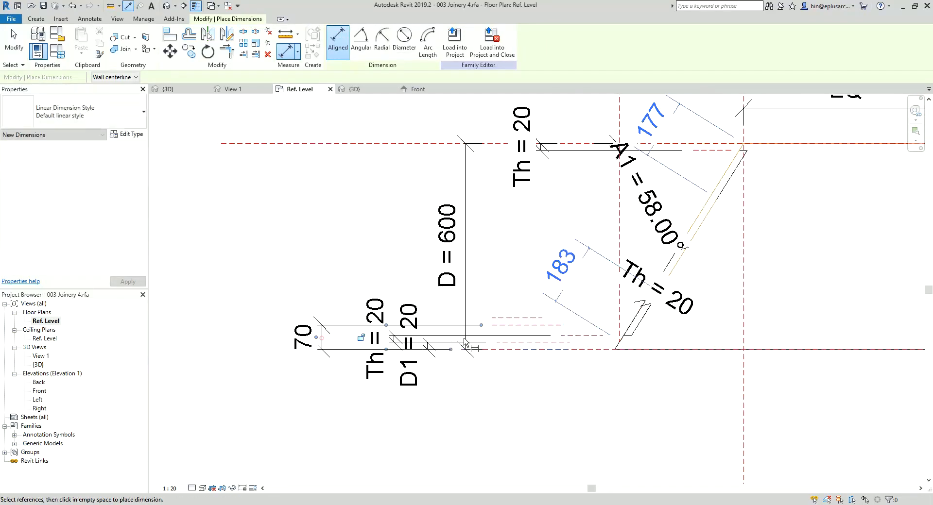
pyautogui.click(534, 325)
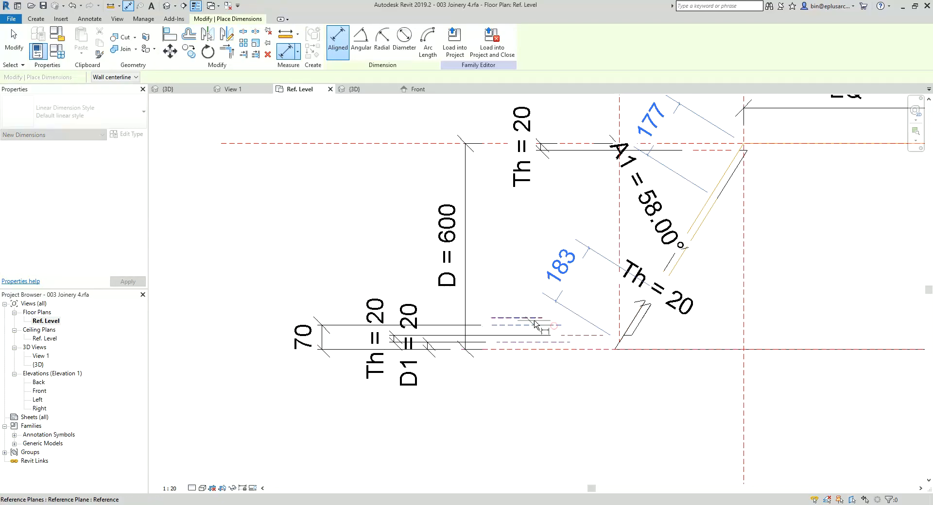
pyautogui.click(532, 318)
pyautogui.click(255, 322)
pyautogui.press('Escape')
pyautogui.press('Escape')
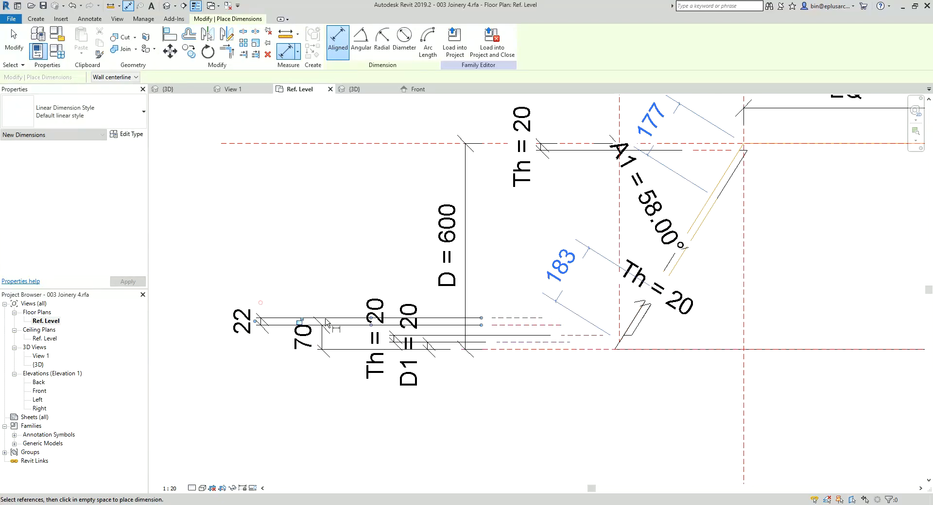
# Step: Label the dimension between the two new reference planes Th and the front offset dimension D2
pyautogui.click(256, 320)
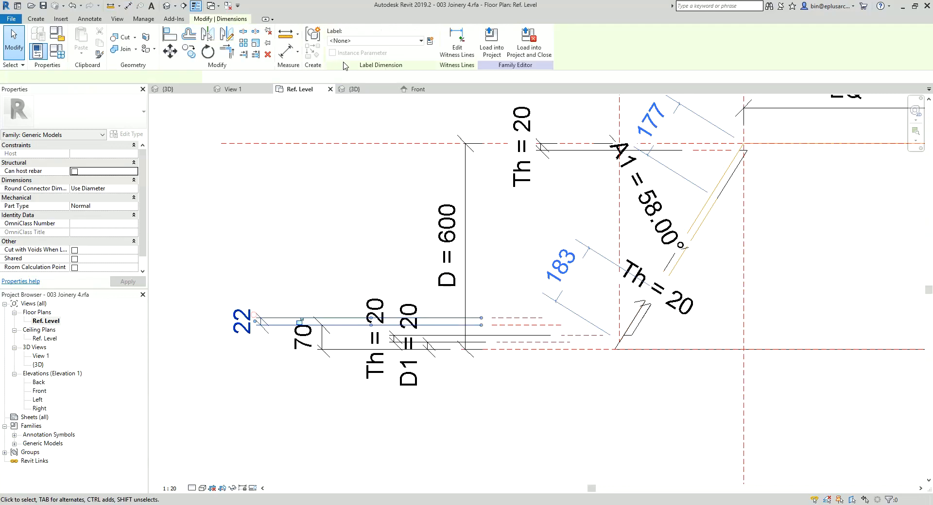
pyautogui.click(375, 40)
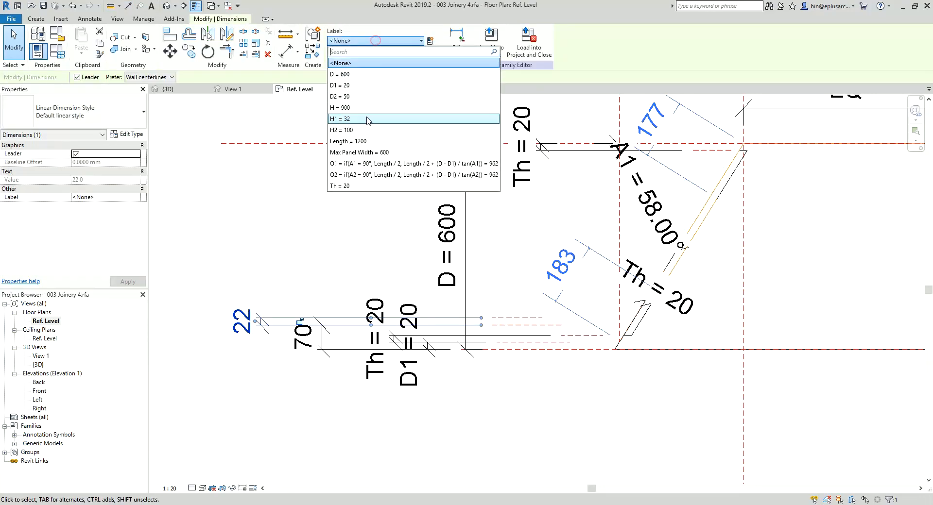
pyautogui.click(350, 186)
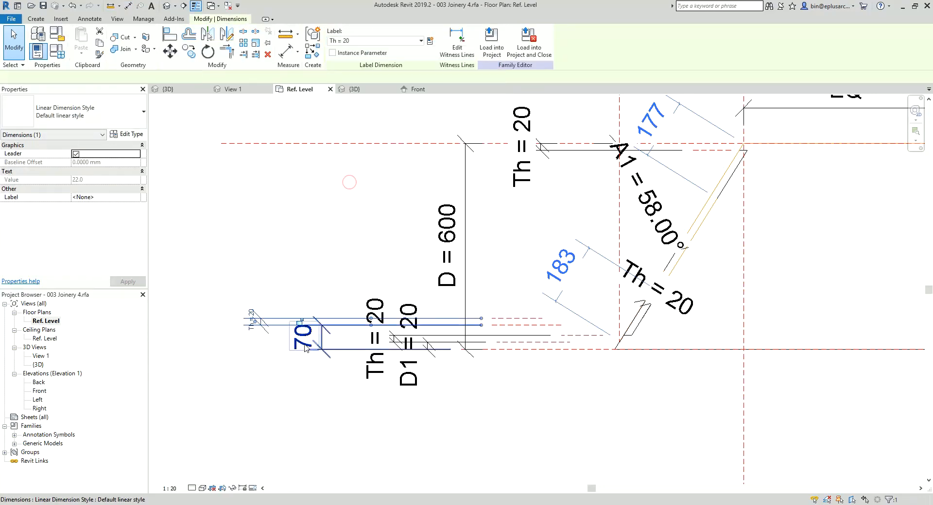
pyautogui.click(374, 40)
pyautogui.click(355, 101)
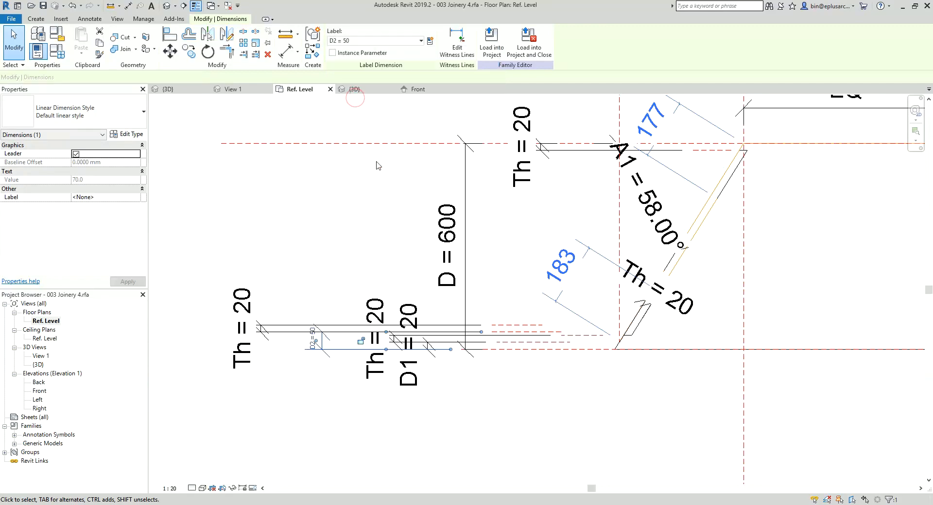
# Step: Open the 3D view and orbit around the left end panel to inspect its fit under the top
pyautogui.scroll(-1, 332, 215)
pyautogui.moveTo(563, 251); pyautogui.dragTo(420, 260, button='middle')
pyautogui.moveTo(534, 259)
pyautogui.mouseDown(button='middle')
pyautogui.moveTo(582, 256)
pyautogui.moveTo(465, 247)
pyautogui.mouseUp(button='middle')
pyautogui.click(167, 6)
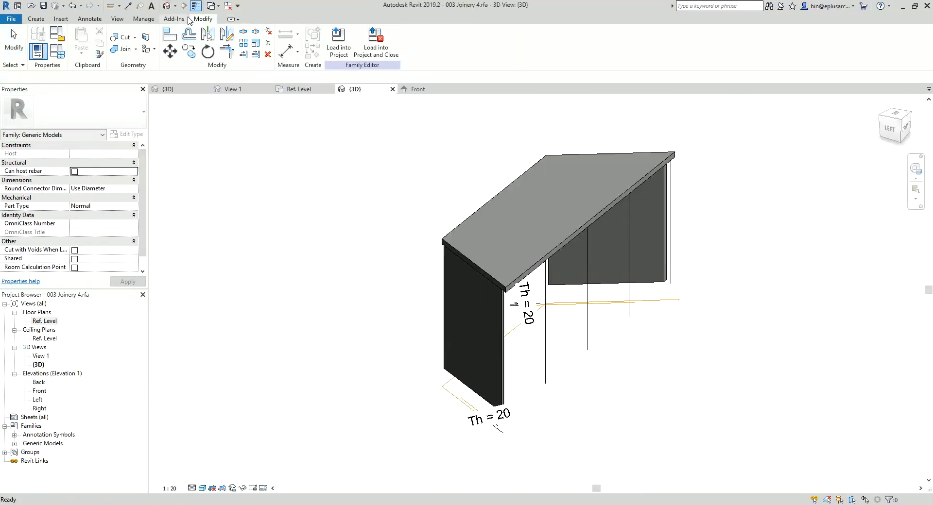
pyautogui.keyDown('shift'); pyautogui.moveTo(556, 233); pyautogui.dragTo(547, 282, button='middle'); pyautogui.keyUp('shift')
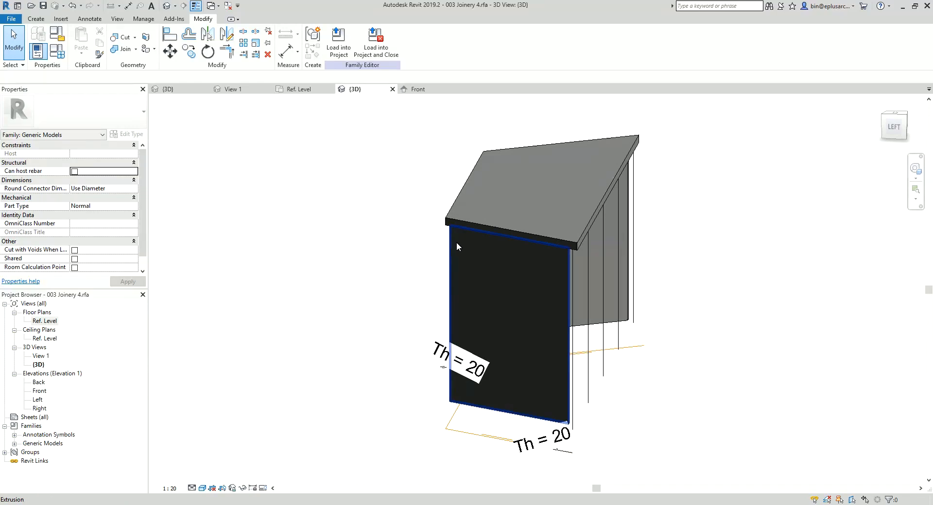
pyautogui.keyDown('shift'); pyautogui.moveTo(457, 243); pyautogui.dragTo(417, 305, button='middle'); pyautogui.keyUp('shift')
# Step: In the Ref. Level plan, edit the left end panel's extrusion sketch and align its rear edge to the back reference plane
pyautogui.doubleClick(38, 323)
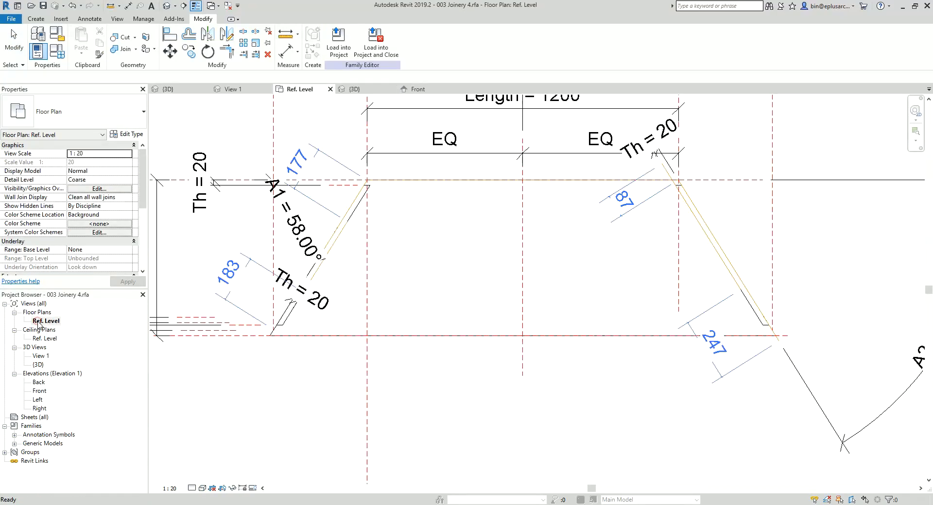
pyautogui.scroll(3, 359, 228)
pyautogui.click(373, 179)
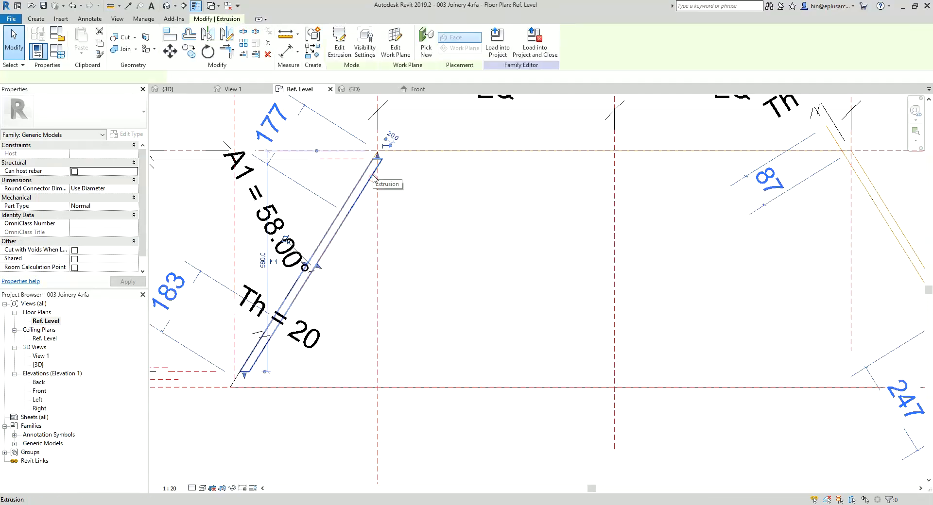
pyautogui.click(344, 41)
pyautogui.moveTo(390, 184); pyautogui.dragTo(457, 183, button='middle')
pyautogui.scroll(3, 458, 183)
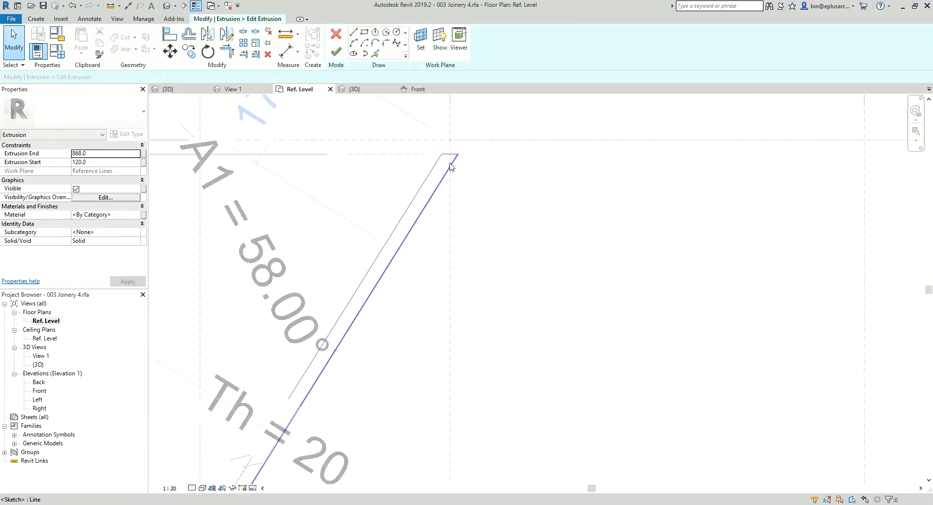
pyautogui.click(416, 155)
pyautogui.moveTo(403, 161); pyautogui.dragTo(401, 169, button='middle')
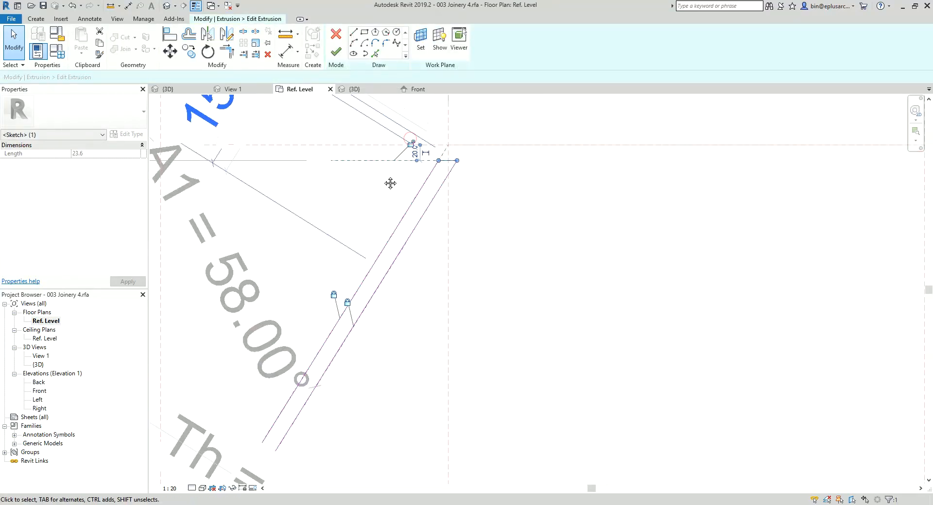
pyautogui.press('a')
pyautogui.press('l')
pyautogui.click(359, 145)
pyautogui.click(441, 163)
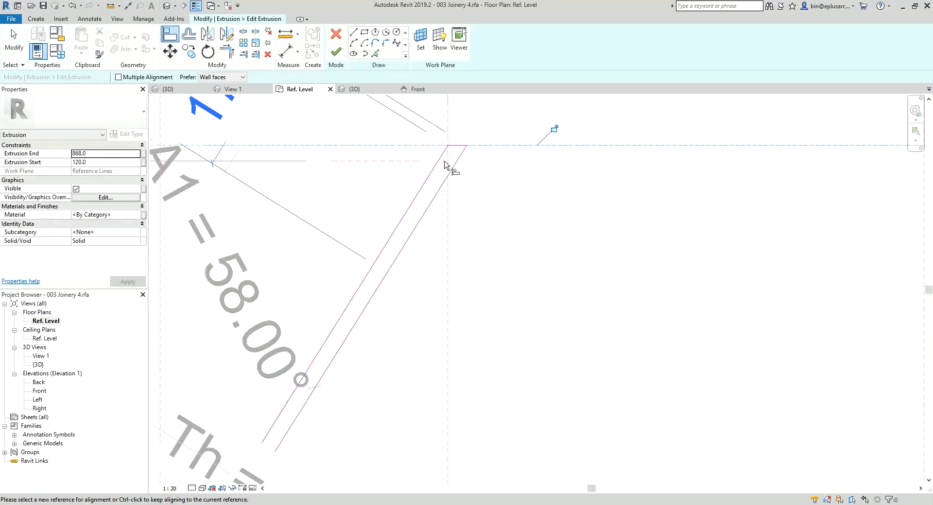
# Step: Align and lock the left panel sketch's front edge to the D1 reference plane, removing the conflicting constraints, and finish the sketch
pyautogui.scroll(-3, 510, 148)
pyautogui.scroll(5, 412, 248)
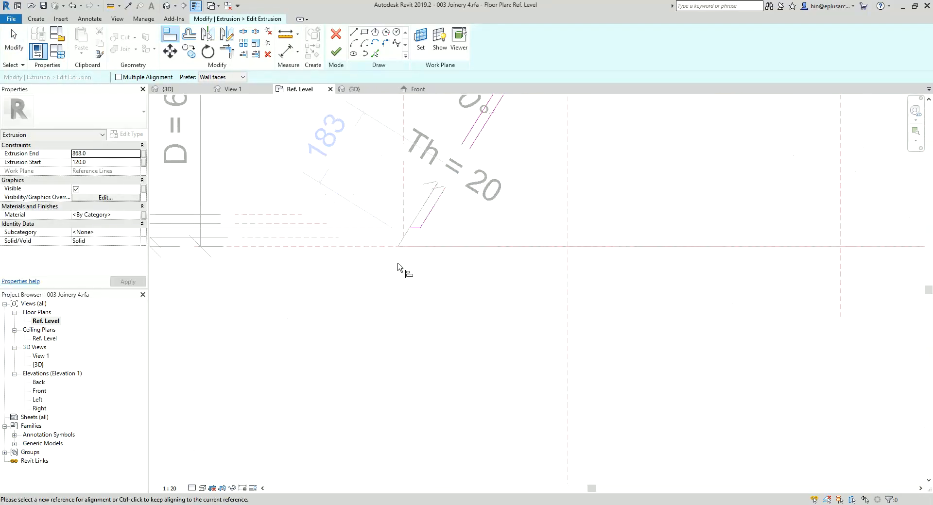
pyautogui.moveTo(362, 254); pyautogui.dragTo(352, 263, button='middle')
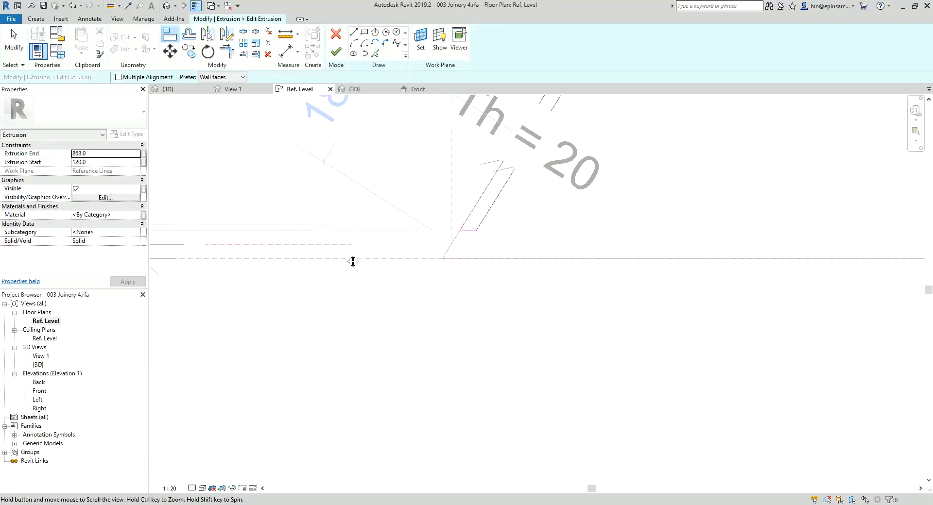
pyautogui.scroll(-1, 414, 240)
pyautogui.moveTo(413, 240)
pyautogui.mouseDown(button='middle')
pyautogui.moveTo(464, 246)
pyautogui.moveTo(425, 258)
pyautogui.moveTo(626, 251)
pyautogui.moveTo(379, 258)
pyautogui.moveTo(403, 251)
pyautogui.mouseUp(button='middle')
pyautogui.scroll(-1, 423, 254)
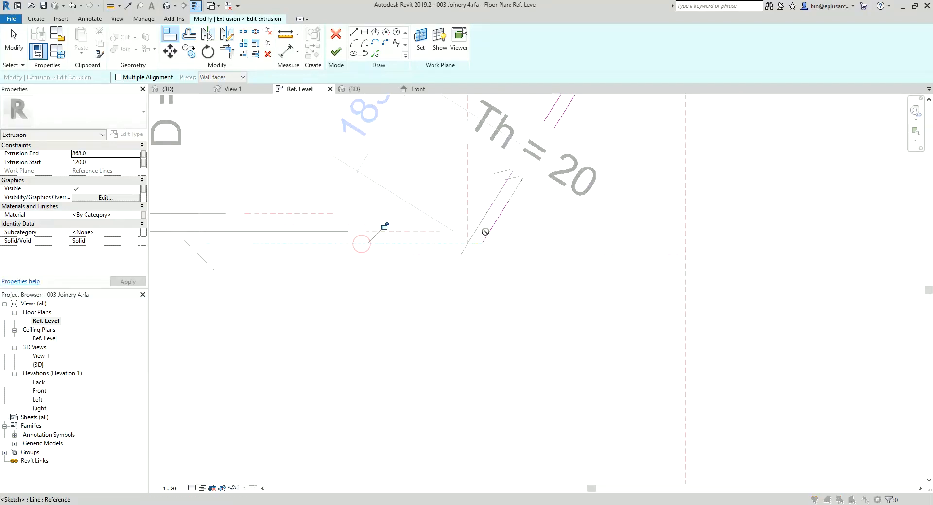
pyautogui.click(484, 232)
pyautogui.click(756, 493)
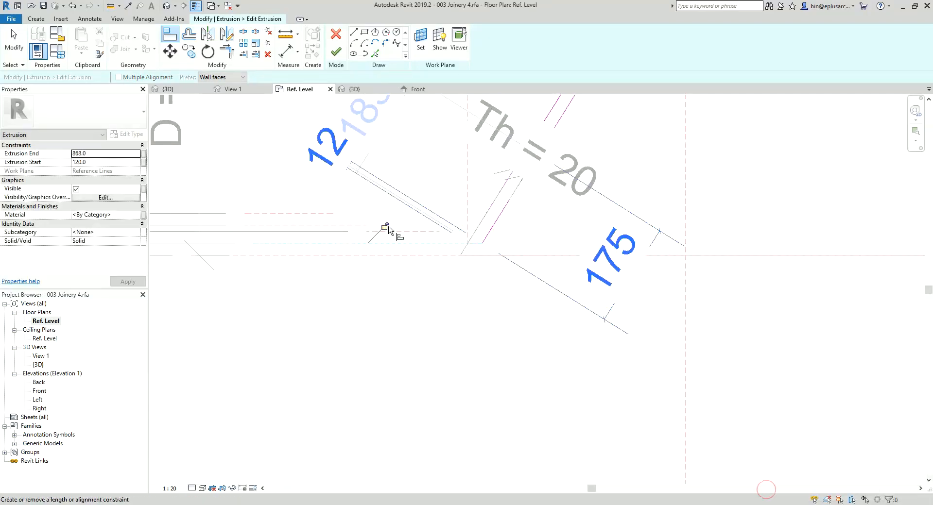
pyautogui.click(336, 52)
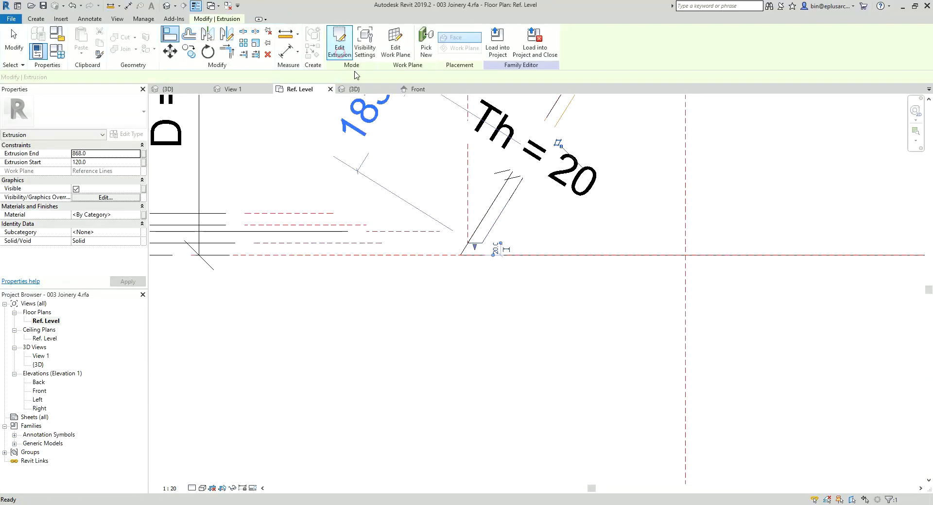
# Step: Change the left end panel extrusion's work plane to Level : Ref. Level
pyautogui.scroll(-3, 481, 180)
pyautogui.moveTo(523, 179); pyautogui.dragTo(387, 185, button='middle')
pyautogui.scroll(5, 591, 150)
pyautogui.moveTo(589, 167); pyautogui.dragTo(553, 213, button='middle')
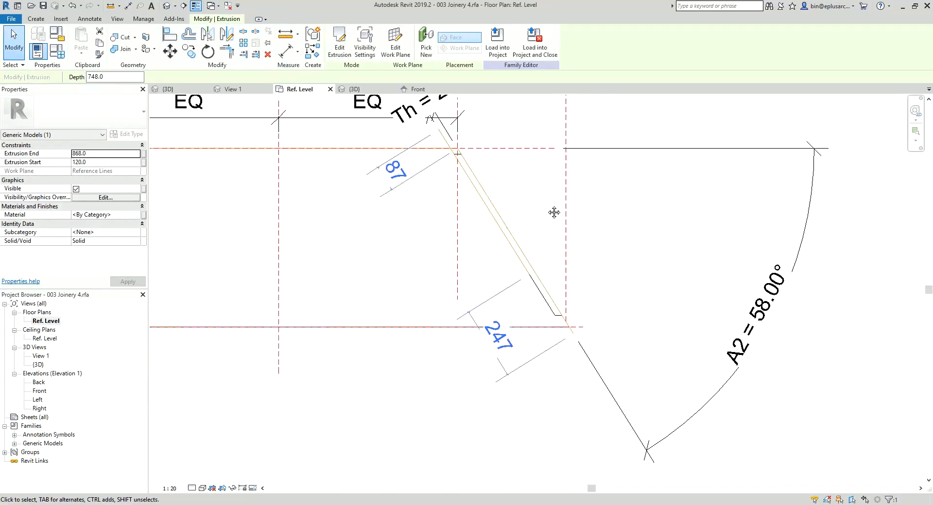
pyautogui.scroll(-2, 550, 208)
pyautogui.moveTo(402, 187); pyautogui.dragTo(503, 207, button='middle')
pyautogui.moveTo(416, 213); pyautogui.dragTo(441, 221, button='middle')
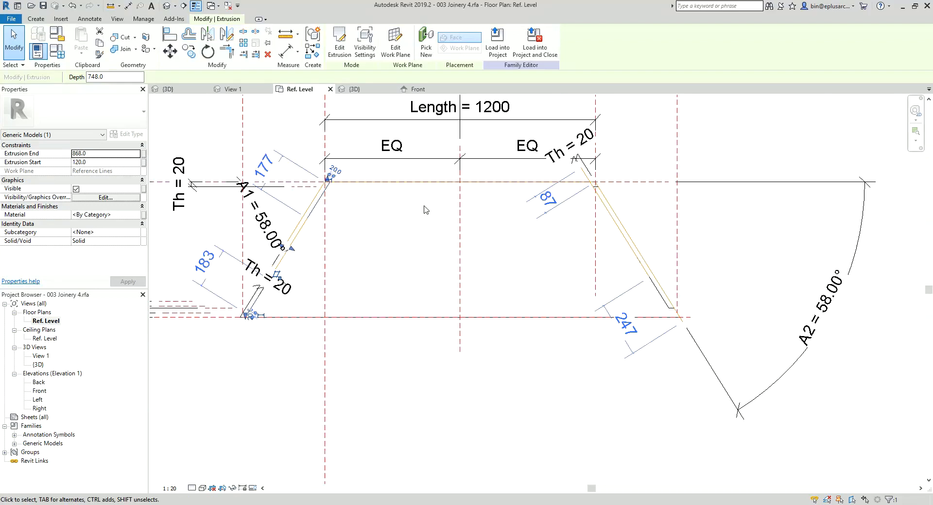
pyautogui.moveTo(484, 145); pyautogui.dragTo(463, 153, button='middle')
pyautogui.click(404, 51)
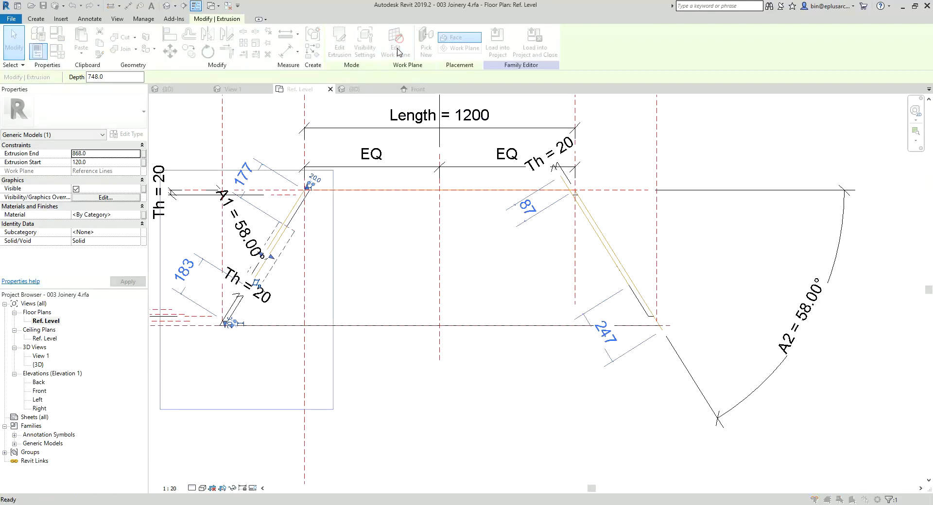
pyautogui.click(601, 230)
pyautogui.click(610, 242)
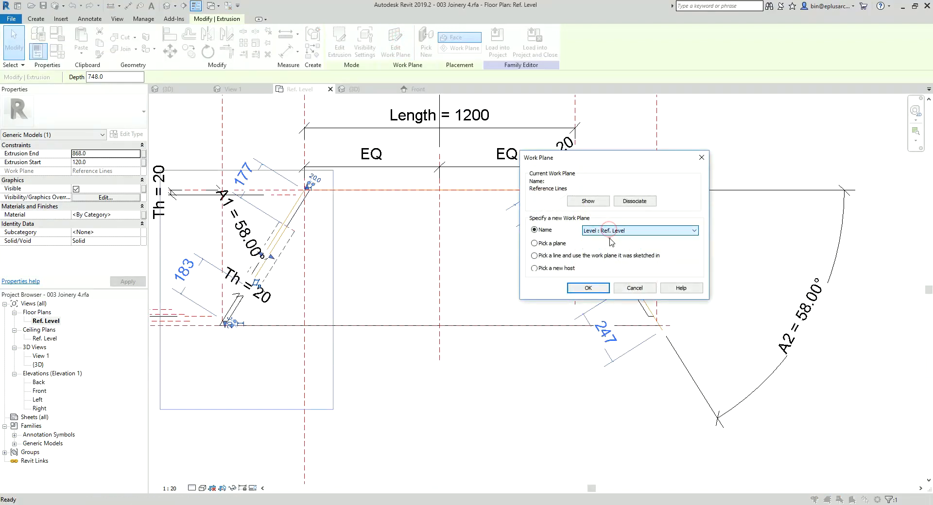
pyautogui.click(597, 291)
# Step: Edit the right end panel's extrusion sketch and align and lock its rear edge to the back reference plane, removing conflicting constraints
pyautogui.moveTo(542, 293); pyautogui.dragTo(508, 292, button='middle')
pyautogui.scroll(1, 552, 254)
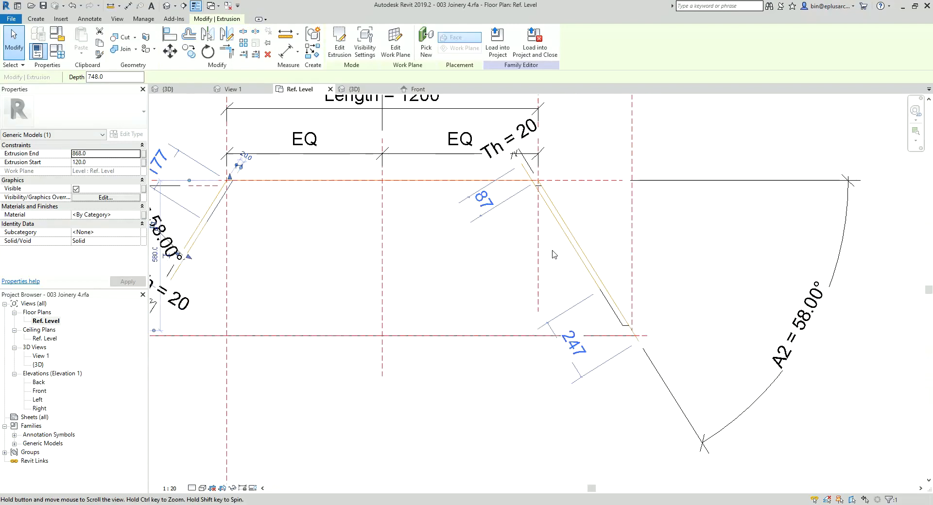
pyautogui.moveTo(552, 254); pyautogui.dragTo(516, 259, button='middle')
pyautogui.scroll(1, 585, 289)
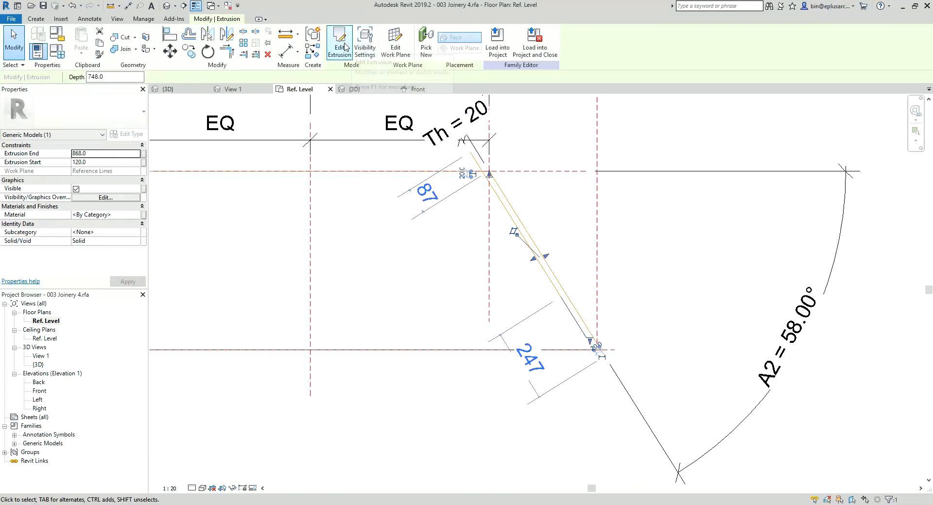
pyautogui.click(345, 47)
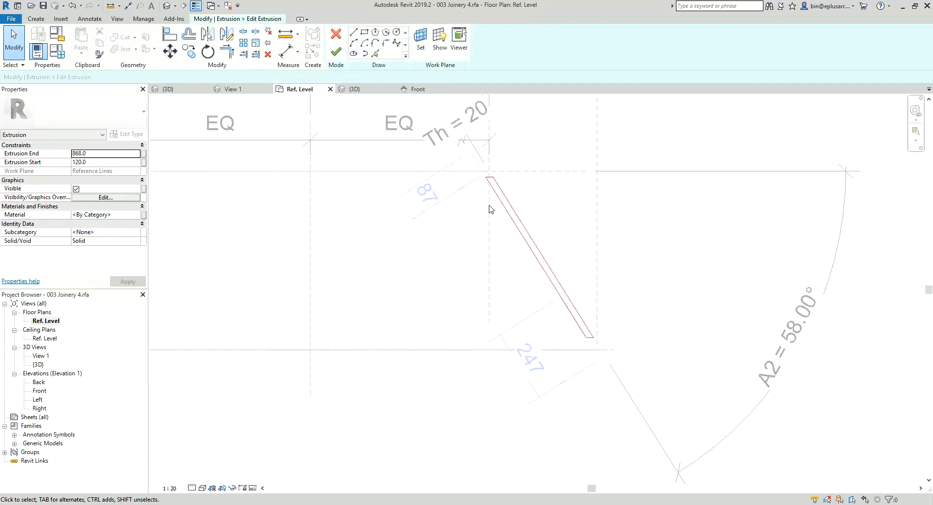
pyautogui.scroll(3, 502, 180)
pyautogui.moveTo(501, 181); pyautogui.dragTo(507, 206, button='middle')
pyautogui.click(503, 189)
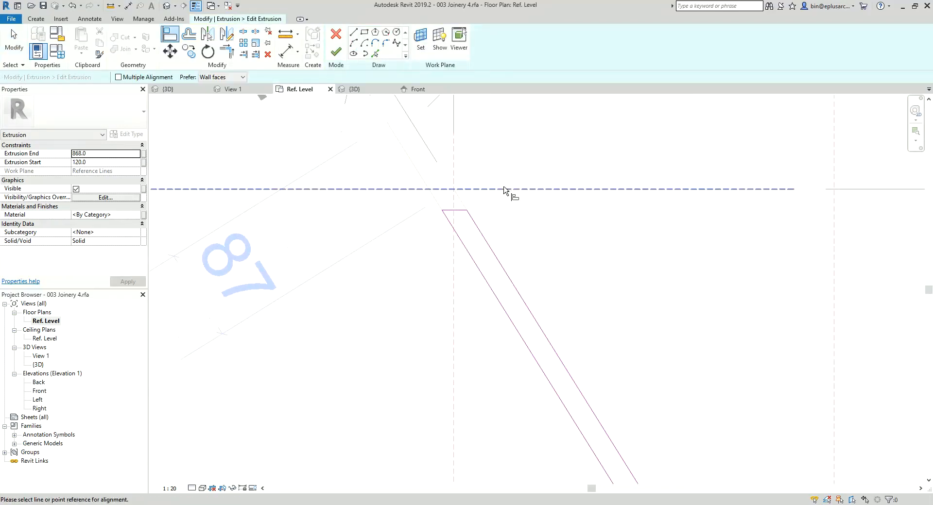
pyautogui.click(448, 210)
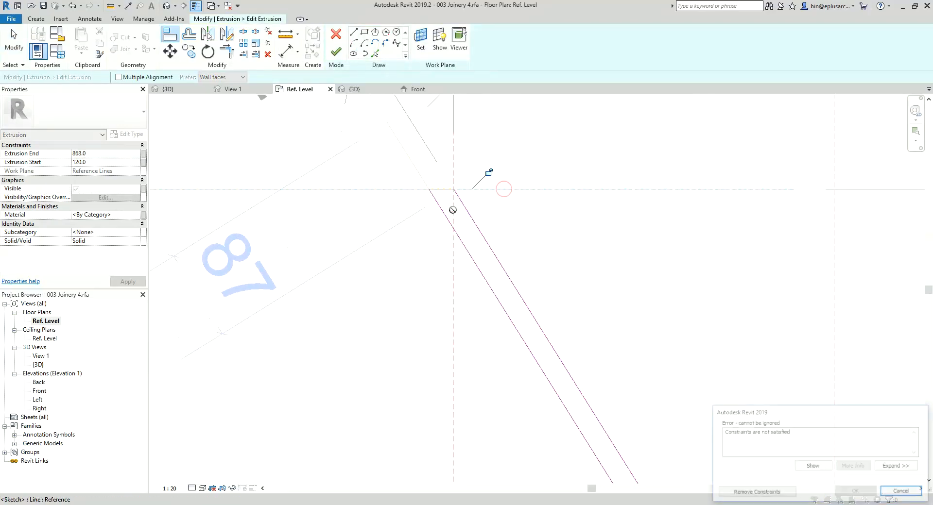
pyautogui.click(756, 492)
pyautogui.scroll(-4, 496, 209)
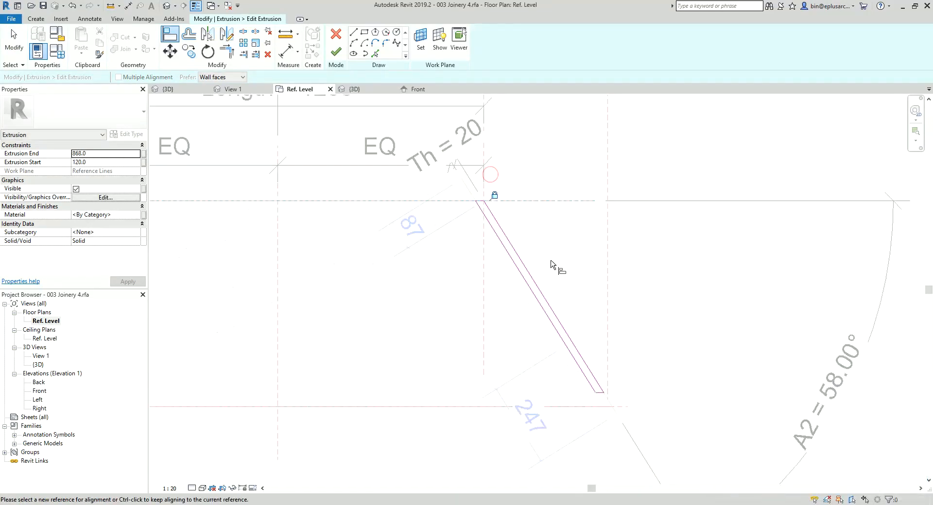
# Step: Align and lock the right panel sketch's front edge to the D1 reference plane, removing the conflicting constraints, and finish the sketch
pyautogui.moveTo(610, 392); pyautogui.dragTo(550, 276, button='middle')
pyautogui.scroll(3, 553, 280)
pyautogui.scroll(-5, 540, 295)
pyautogui.moveTo(361, 295); pyautogui.dragTo(597, 290, button='middle')
pyautogui.scroll(4, 790, 291)
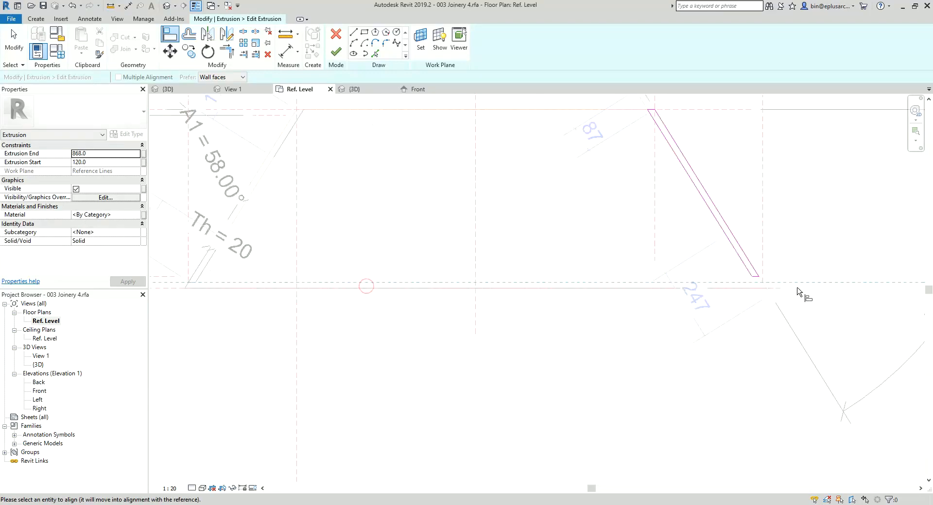
pyautogui.click(729, 264)
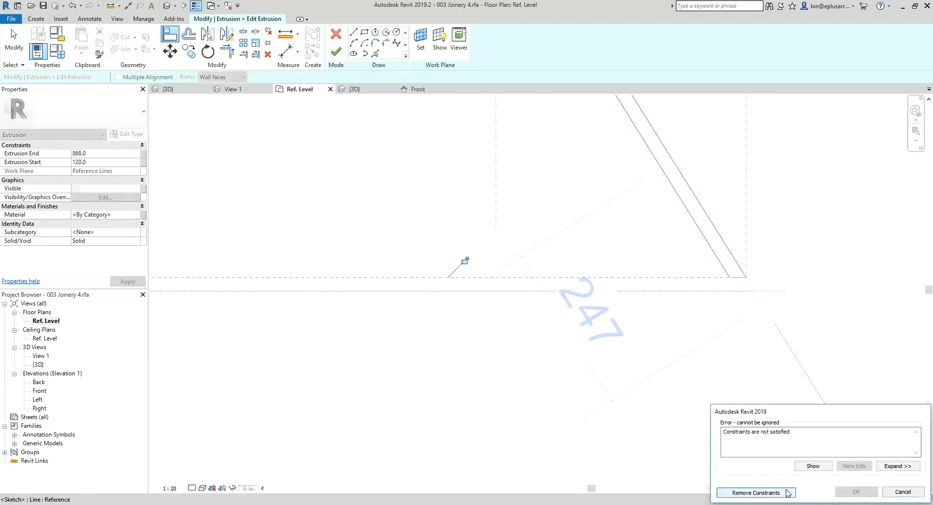
pyautogui.click(755, 493)
pyautogui.click(332, 48)
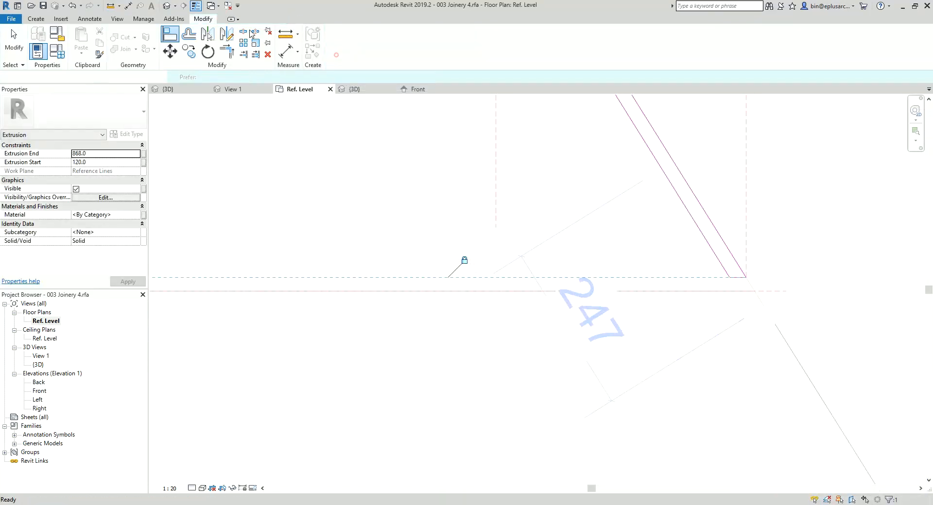
# Step: Inspect both edited end panels in the 3D view and return to the Ref. Level plan
pyautogui.click(170, 9)
pyautogui.keyDown('shift'); pyautogui.moveTo(467, 214); pyautogui.dragTo(437, 388, button='middle'); pyautogui.keyUp('shift')
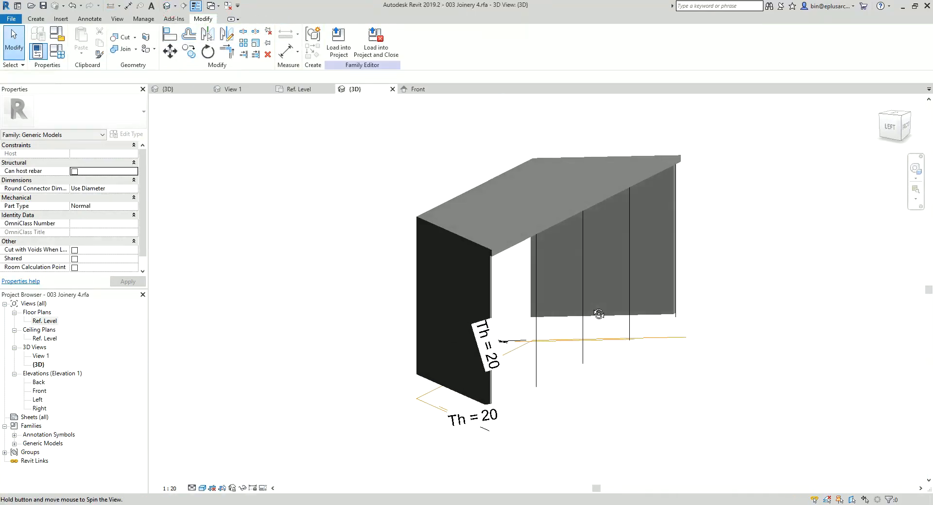
pyautogui.doubleClick(45, 321)
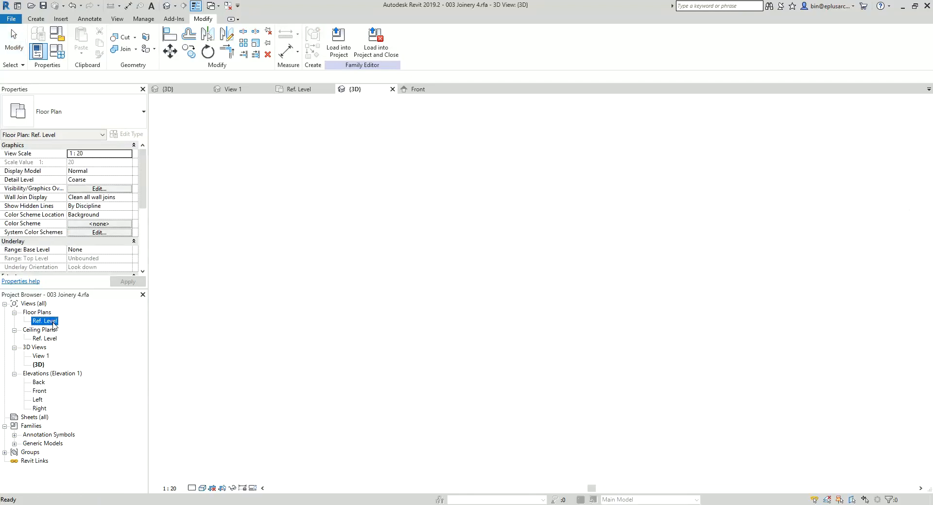
# Step: Start a new extrusion in plan at the left end, picking locked sketch lines from the back reference plane and the two angled reference lines
pyautogui.scroll(-5, 567, 276)
pyautogui.moveTo(593, 260); pyautogui.dragTo(570, 289, button='middle')
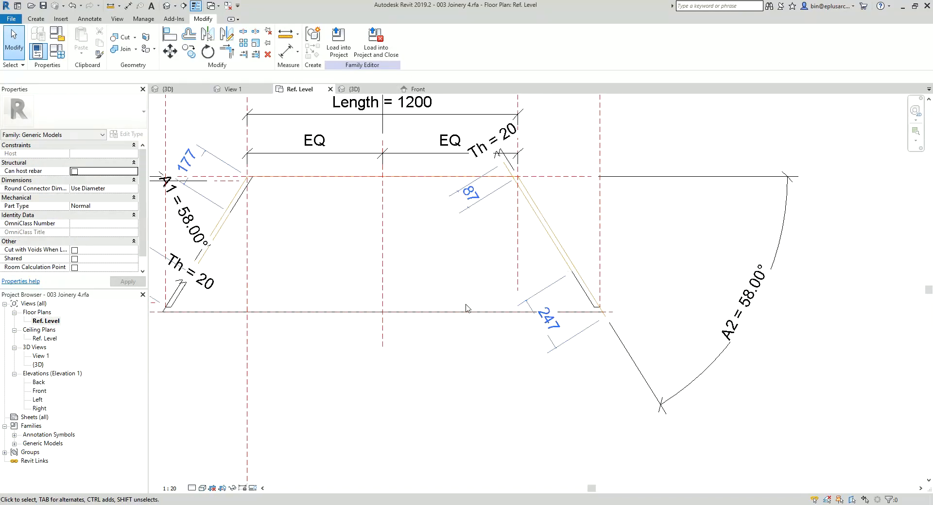
pyautogui.moveTo(413, 315); pyautogui.dragTo(593, 304, button='middle')
pyautogui.scroll(1, 359, 323)
pyautogui.moveTo(355, 323); pyautogui.dragTo(455, 325, button='middle')
pyautogui.scroll(1, 444, 262)
pyautogui.moveTo(464, 263); pyautogui.dragTo(447, 279, button='middle')
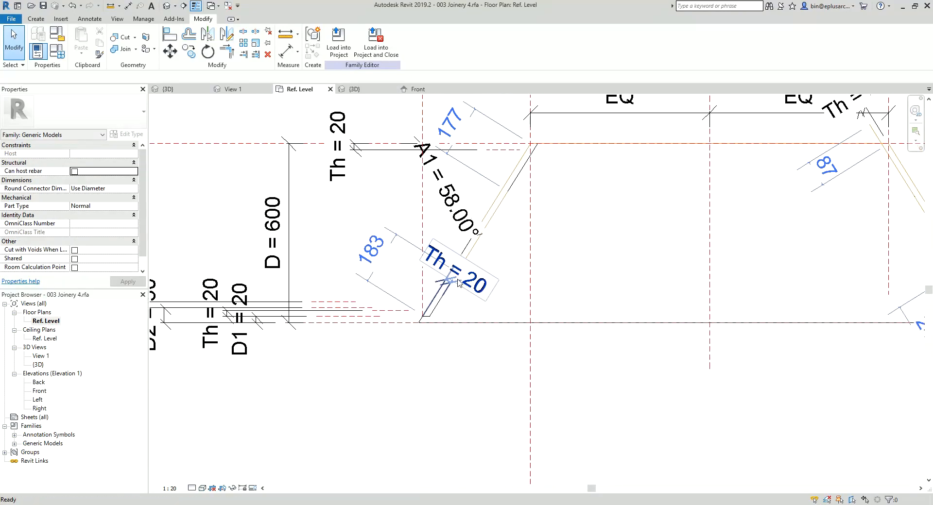
pyautogui.click(36, 19)
pyautogui.click(83, 41)
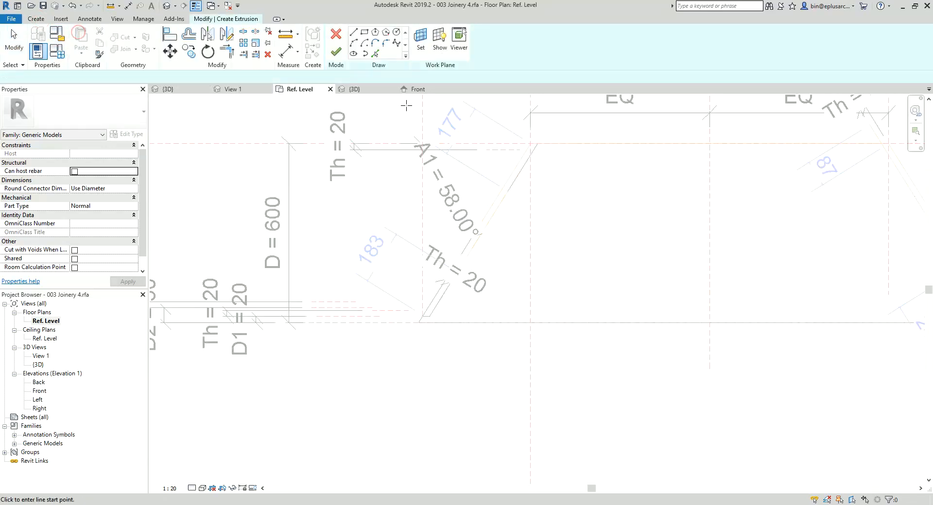
pyautogui.click(375, 53)
pyautogui.scroll(1, 413, 311)
pyautogui.moveTo(408, 316); pyautogui.dragTo(402, 323, button='middle')
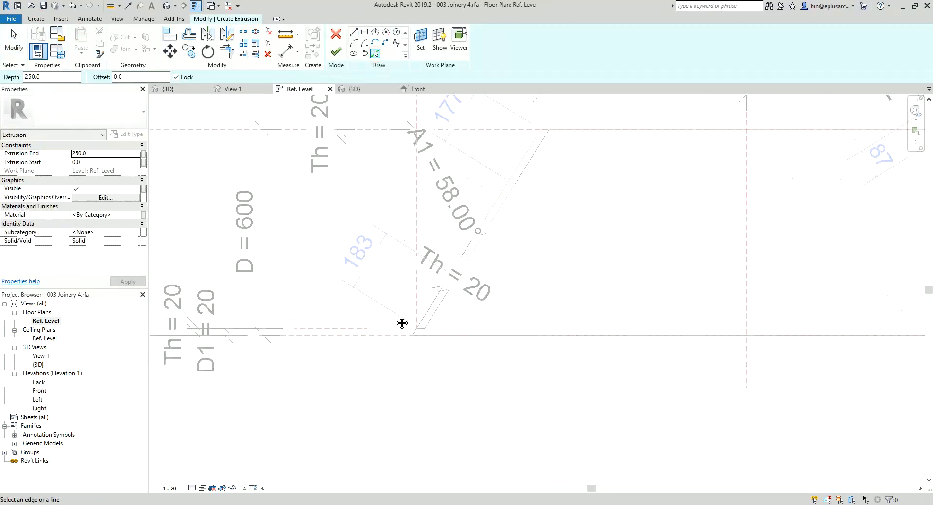
pyautogui.click(505, 134)
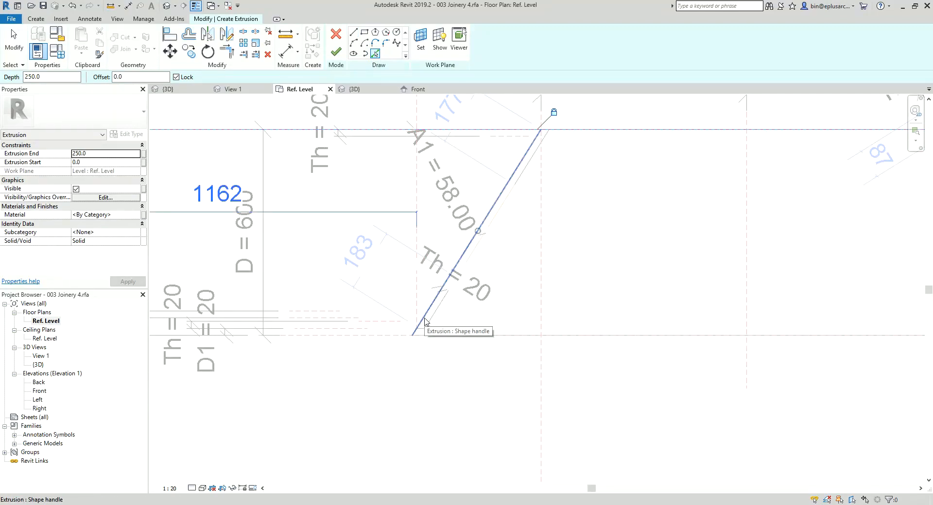
pyautogui.scroll(2, 412, 335)
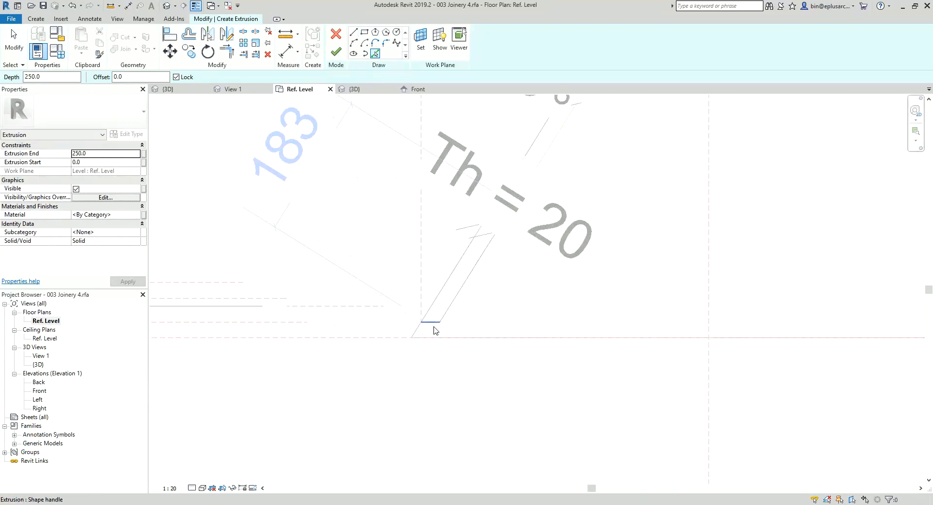
pyautogui.click(438, 300)
pyautogui.scroll(-2, 432, 379)
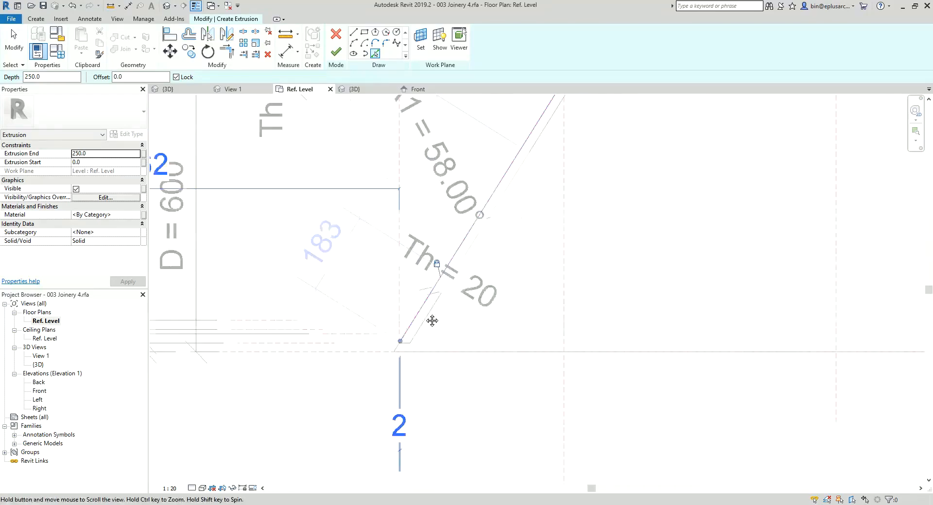
pyautogui.click(494, 195)
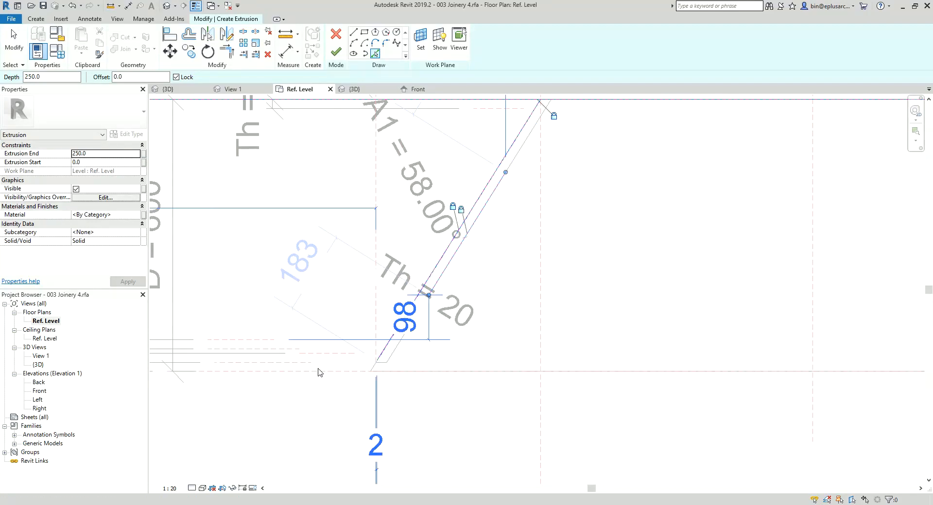
# Step: Add a locked front sketch line picked from the D2 reference plane
pyautogui.scroll(1, 316, 373)
pyautogui.scroll(1, 340, 371)
pyautogui.moveTo(351, 372); pyautogui.dragTo(406, 361, button='middle')
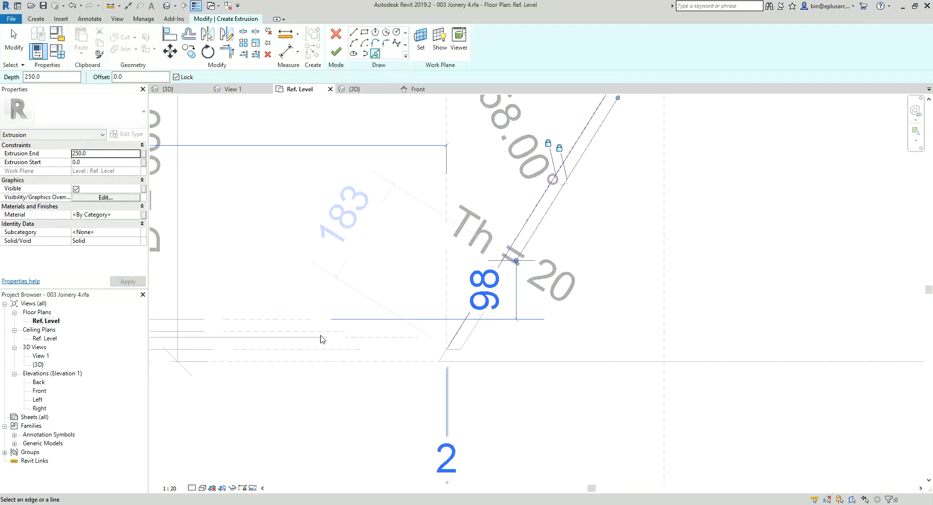
pyautogui.scroll(-1, 316, 345)
pyautogui.moveTo(313, 351)
pyautogui.mouseDown(button='middle')
pyautogui.moveTo(459, 333)
pyautogui.moveTo(397, 337)
pyautogui.mouseUp(button='middle')
pyautogui.click(462, 316)
# Step: Trim the front and back lines against the two angled lines into a closed profile and finish the extrusion
pyautogui.scroll(-1, 462, 318)
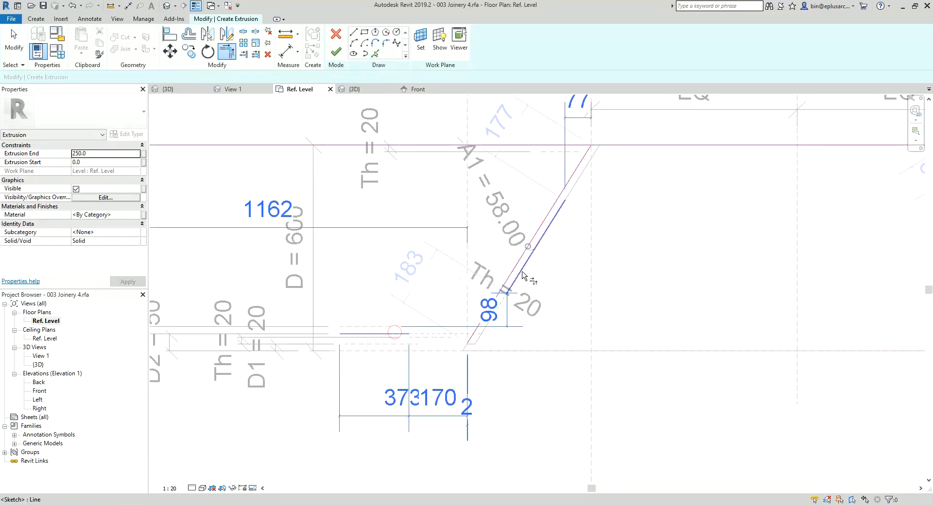
pyautogui.scroll(4, 485, 329)
pyautogui.click(470, 336)
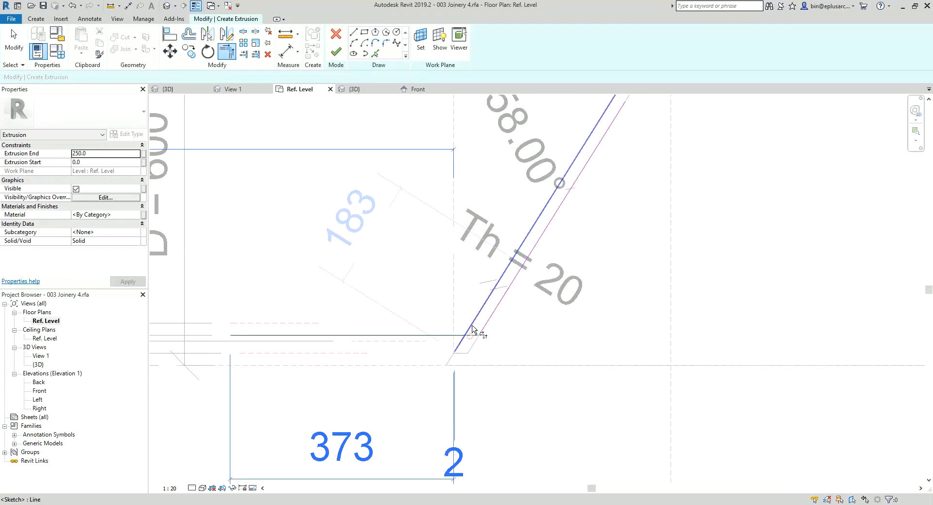
pyautogui.click(471, 326)
pyautogui.scroll(-3, 476, 293)
pyautogui.moveTo(476, 289); pyautogui.dragTo(374, 368, button='middle')
pyautogui.scroll(3, 506, 205)
pyautogui.scroll(1, 506, 208)
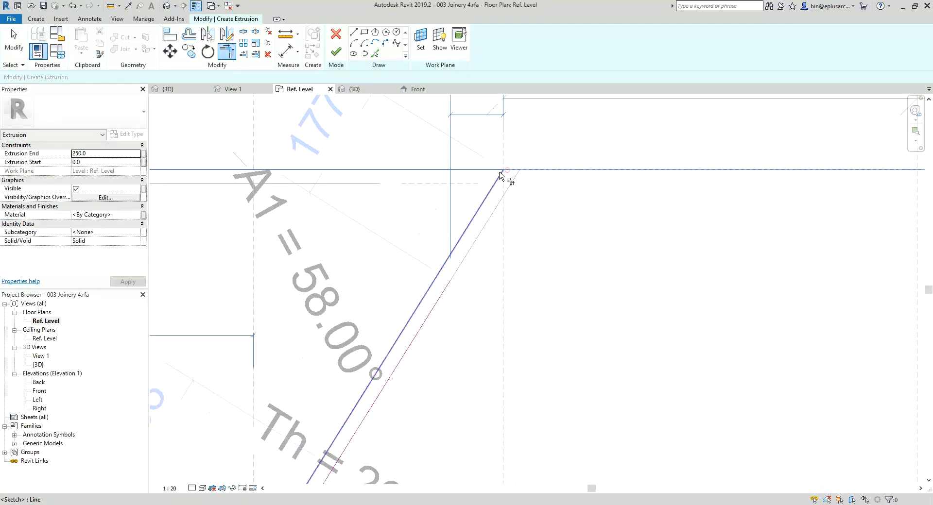
pyautogui.click(510, 171)
pyautogui.click(406, 358)
pyautogui.scroll(-2, 406, 358)
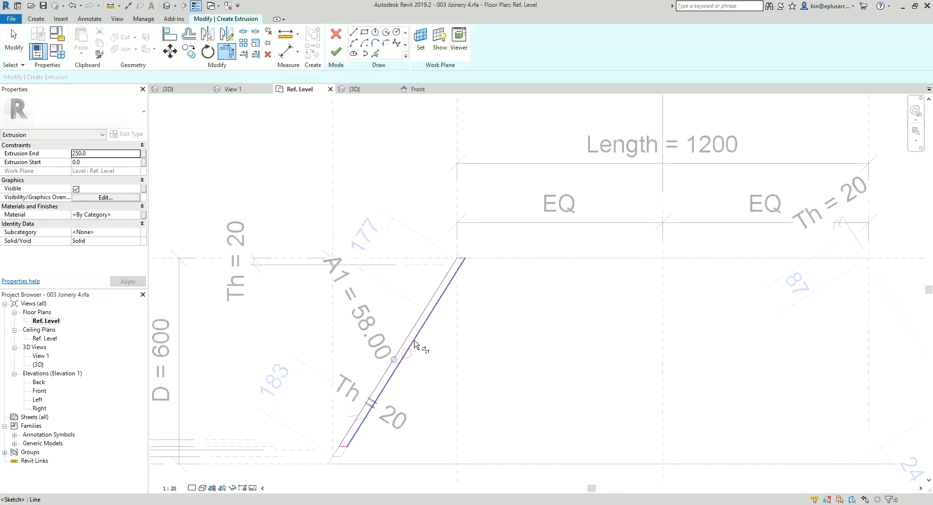
pyautogui.click(336, 52)
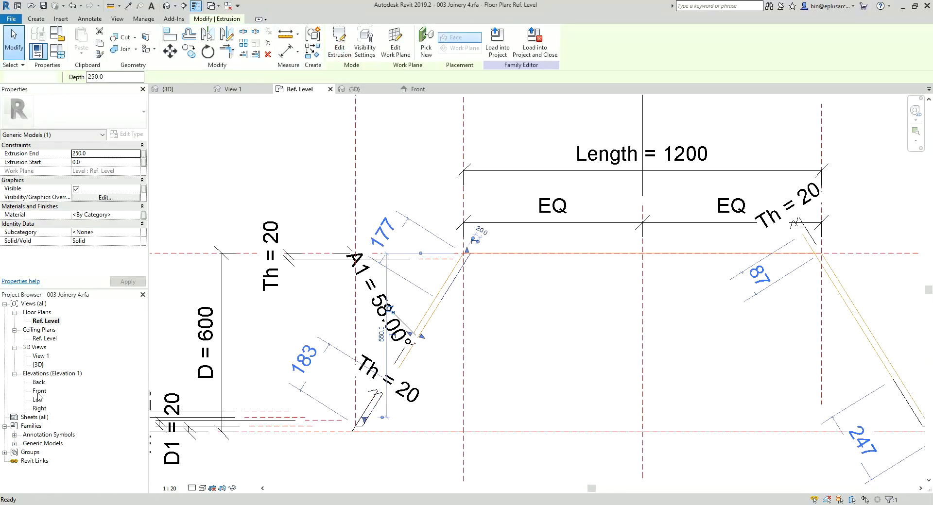
# Step: In the Front elevation, align and lock the top of the new left base extrusion to the H2 reference plane
pyautogui.click(418, 89)
pyautogui.click(461, 362)
pyautogui.scroll(2, 462, 361)
pyautogui.moveTo(456, 375); pyautogui.dragTo(446, 341)
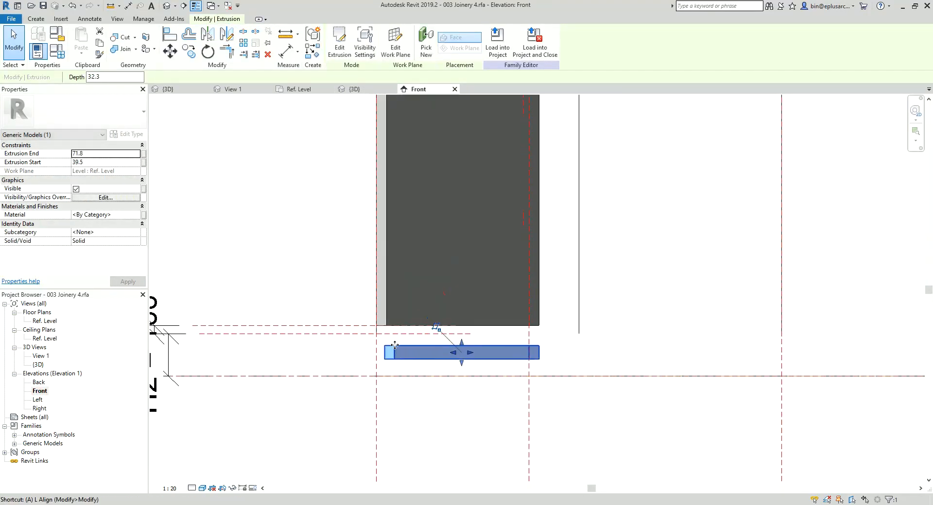
pyautogui.press('a')
pyautogui.press('l')
pyautogui.moveTo(358, 349); pyautogui.dragTo(442, 339, button='middle')
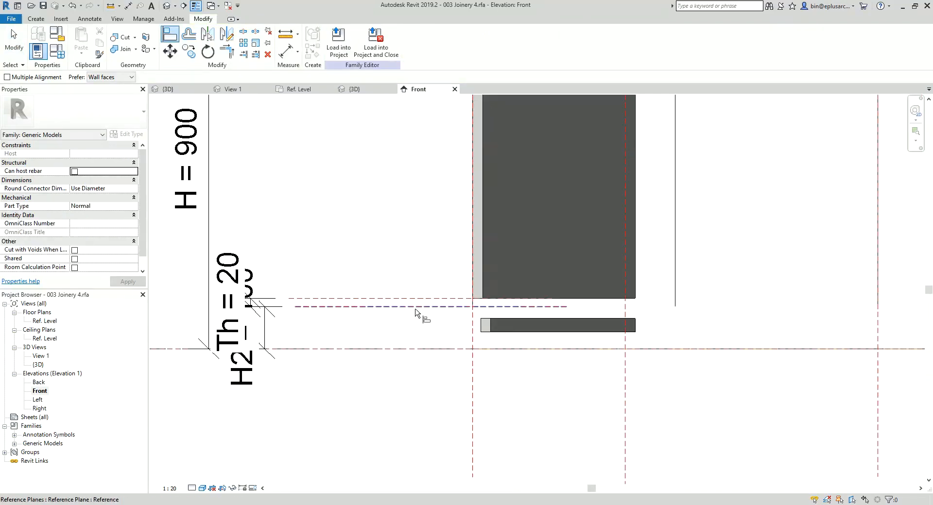
pyautogui.click(500, 319)
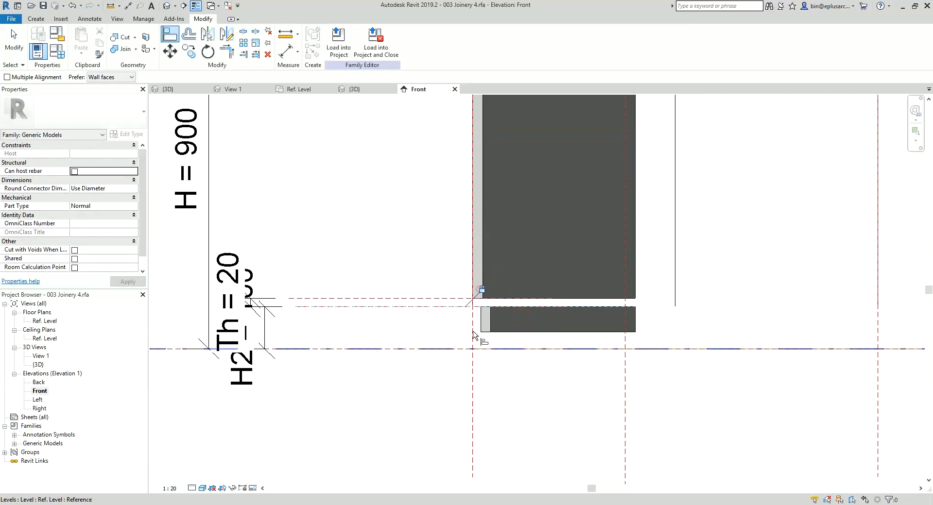
# Step: Align and lock the base extrusion's bottom edge to the Ref. Level and inspect the left end in 3D
pyautogui.click(419, 354)
pyautogui.click(498, 333)
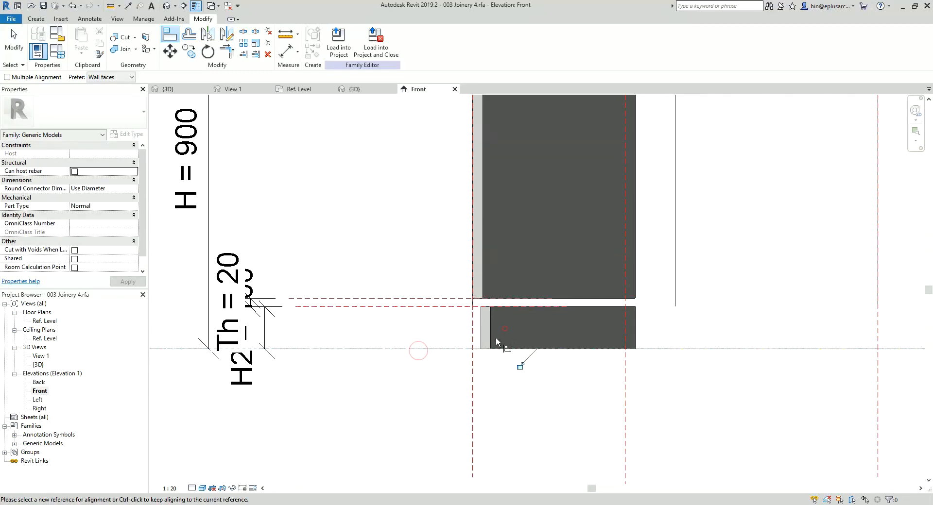
pyautogui.click(515, 367)
pyautogui.scroll(-1, 502, 358)
pyautogui.moveTo(500, 357); pyautogui.dragTo(473, 364, button='middle')
pyautogui.press('Escape')
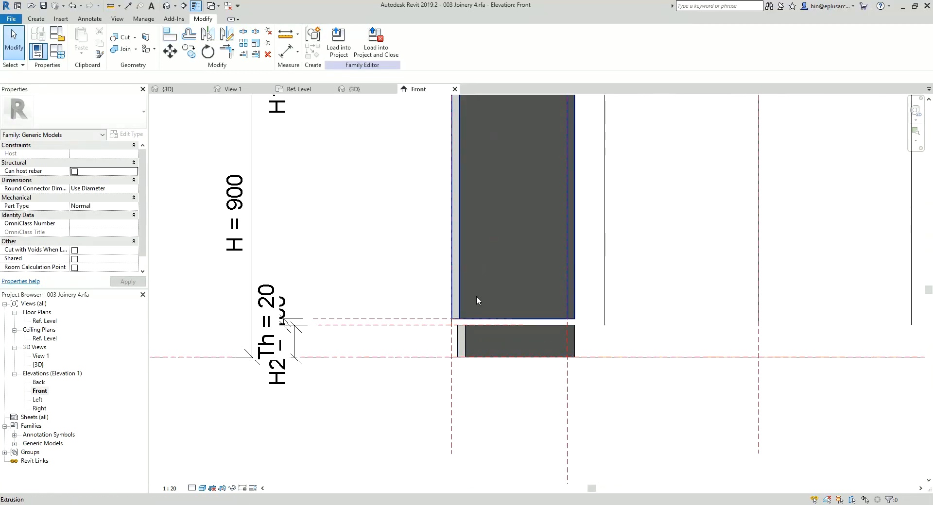
pyautogui.click(168, 6)
pyautogui.keyDown('shift'); pyautogui.moveTo(444, 219); pyautogui.dragTo(395, 204, button='middle'); pyautogui.keyUp('shift')
pyautogui.scroll(2, 410, 322)
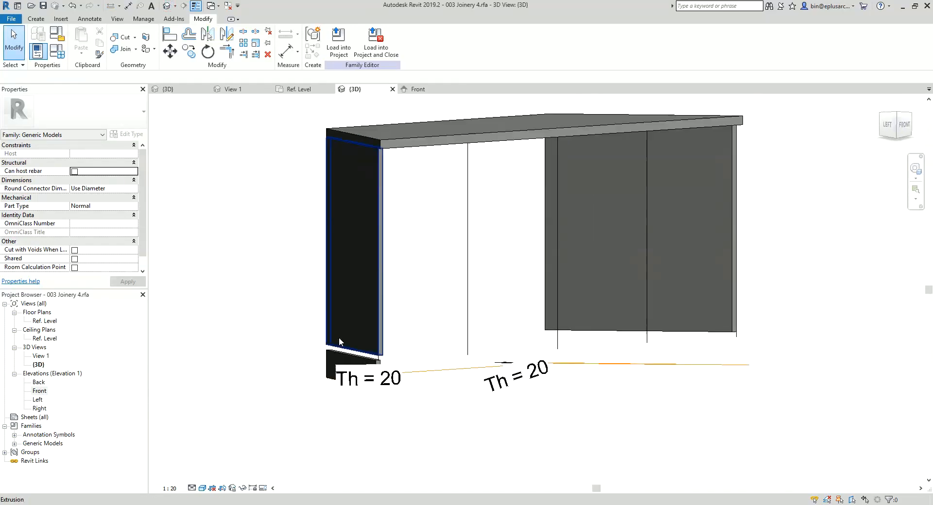
# Step: In the Front elevation, pull the left end panel's bottom edge up off its reference plane and remove the conflicting constraints
pyautogui.doubleClick(40, 390)
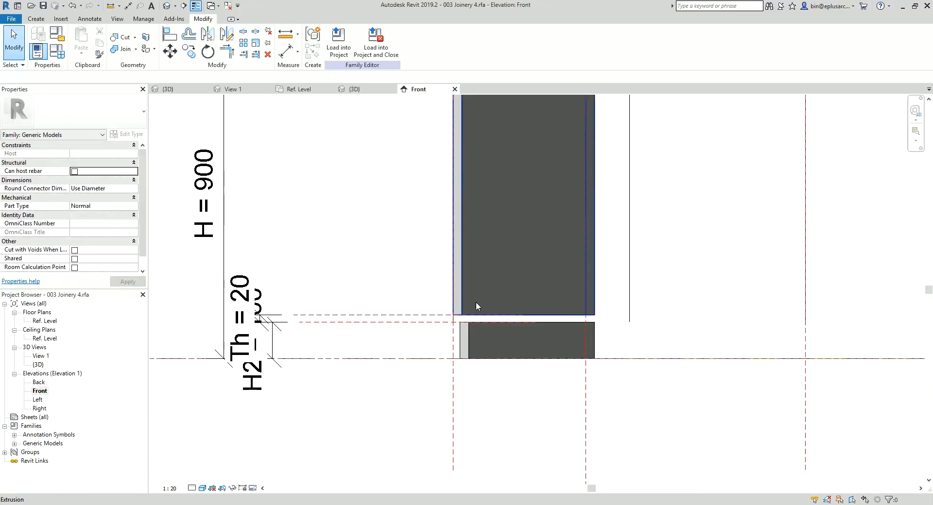
pyautogui.click(496, 315)
pyautogui.scroll(1, 513, 313)
pyautogui.moveTo(525, 317); pyautogui.dragTo(525, 291)
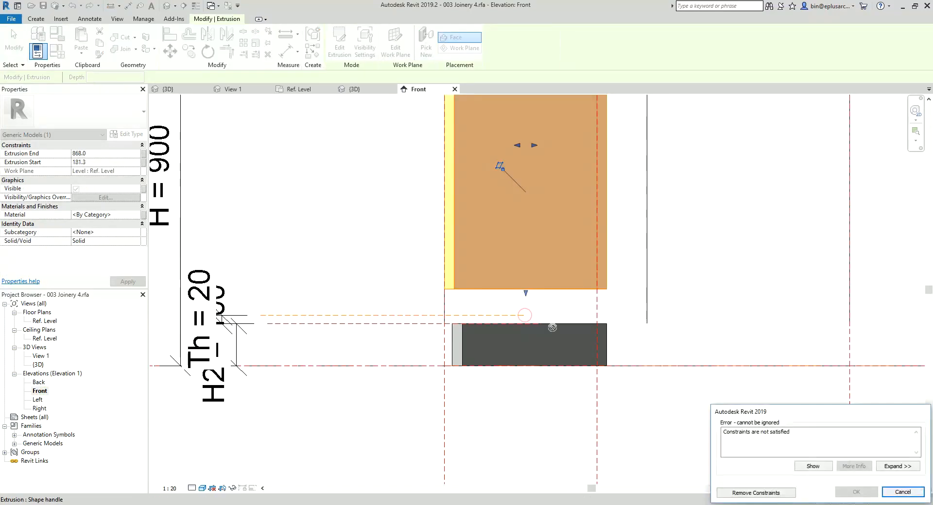
pyautogui.click(783, 492)
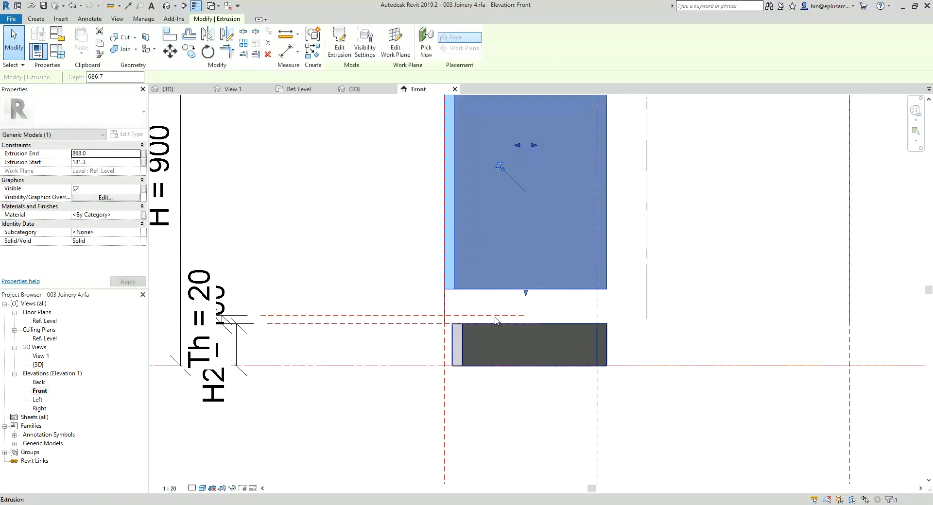
# Step: Align and lock the left end panel's bottom edge to the H2 reference plane and check it in 3D
pyautogui.press('a')
pyautogui.press('l')
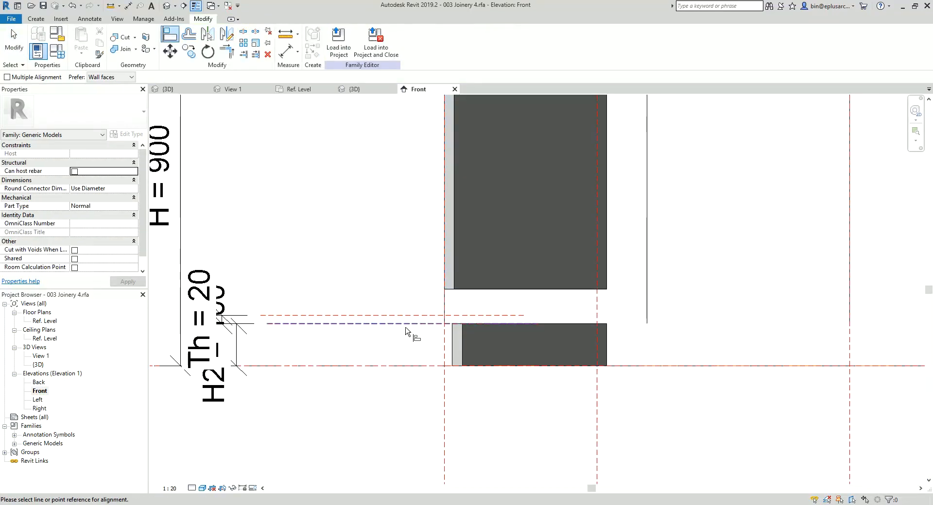
pyautogui.click(519, 290)
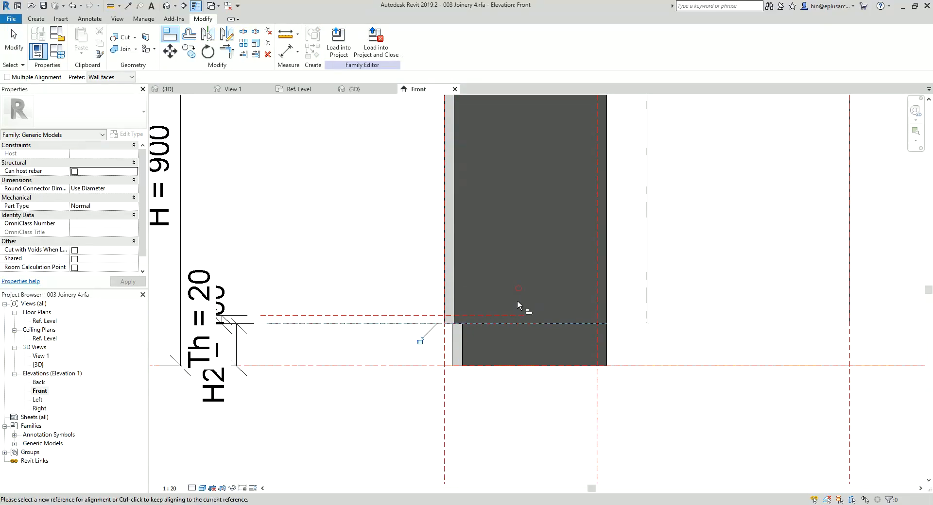
pyautogui.click(422, 341)
pyautogui.scroll(-2, 440, 318)
pyautogui.moveTo(479, 294); pyautogui.dragTo(448, 302, button='middle')
pyautogui.press('Escape')
pyautogui.press('Escape')
pyautogui.moveTo(442, 252); pyautogui.dragTo(404, 264, button='middle')
pyautogui.click(169, 7)
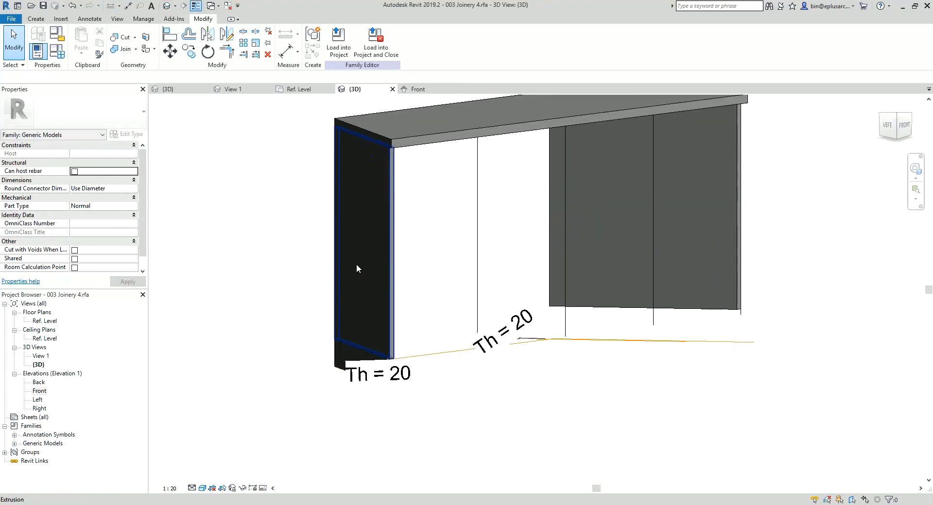
# Step: In the Ref. Level plan, extend both angled reference lines at the left end past the front reference plane
pyautogui.doubleClick(44, 321)
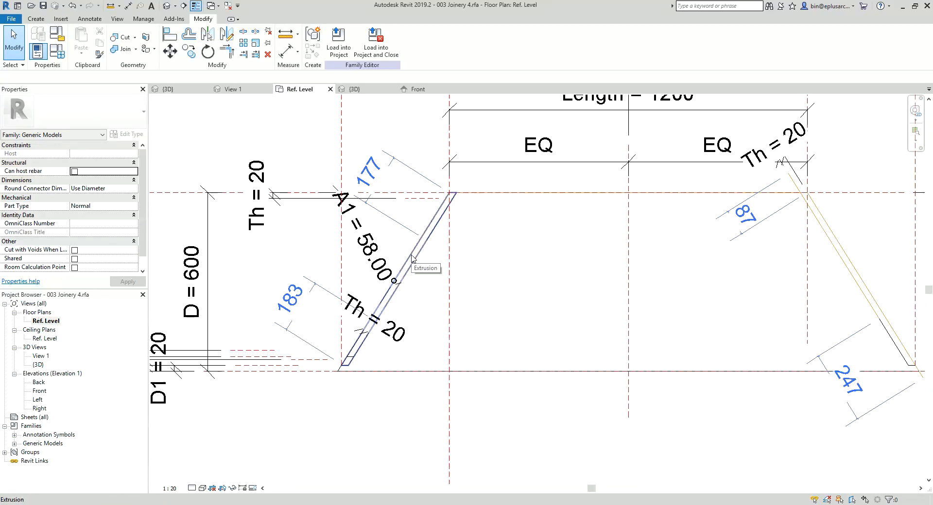
pyautogui.click(412, 259)
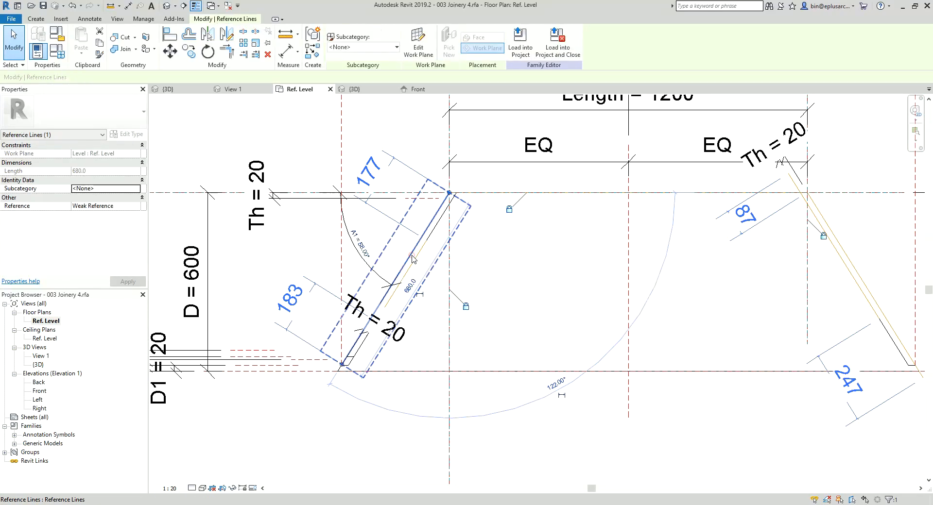
pyautogui.moveTo(341, 365); pyautogui.dragTo(332, 380)
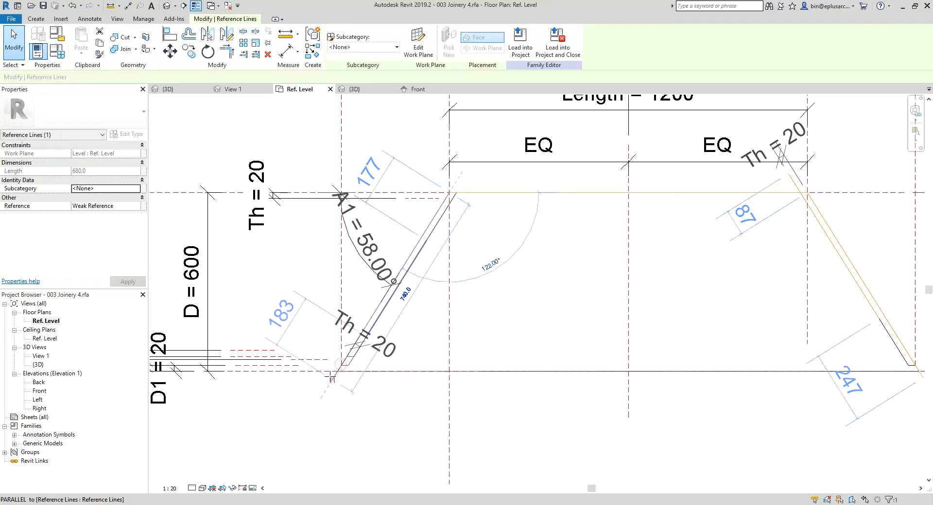
pyautogui.press('Escape')
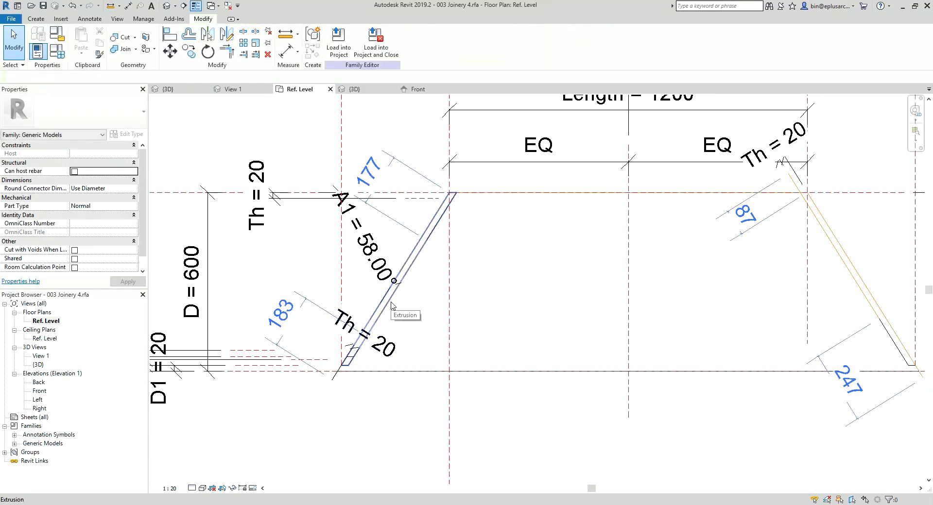
pyautogui.click(391, 303)
pyautogui.moveTo(366, 337); pyautogui.dragTo(339, 383)
pyautogui.scroll(5, 343, 379)
# Step: Extend the right end's inner angled reference line past the front reference plane, to about 820 mm long
pyautogui.scroll(-5, 339, 384)
pyautogui.moveTo(792, 379); pyautogui.dragTo(534, 358, button='middle')
pyautogui.press('Escape')
pyautogui.scroll(2, 733, 342)
pyautogui.click(678, 258)
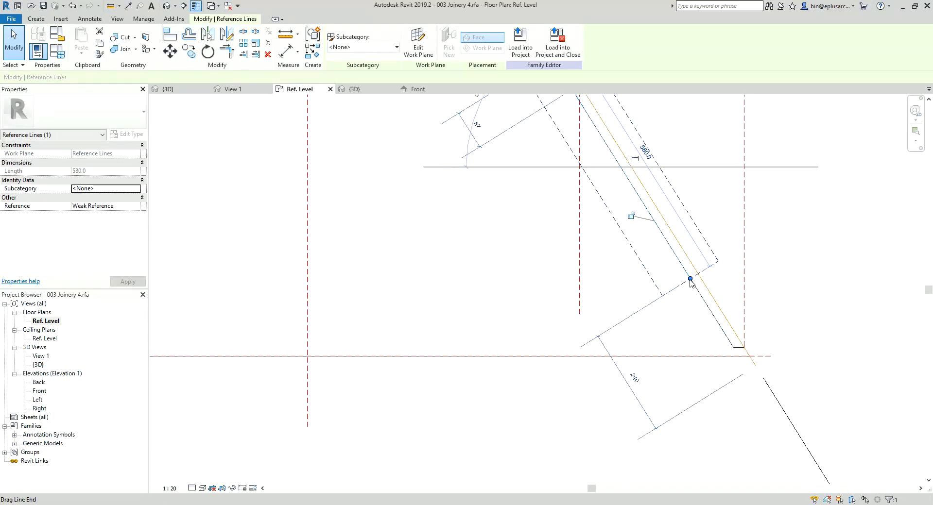
pyautogui.moveTo(690, 279); pyautogui.dragTo(746, 369)
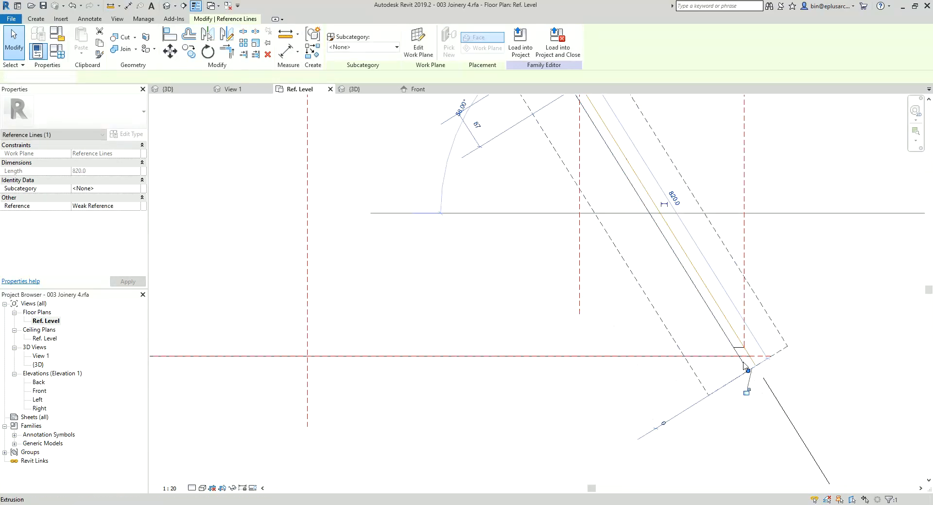
pyautogui.click(564, 319)
# Step: Check the extended reference lines at both ends in plan and open the Front elevation
pyautogui.scroll(-6, 564, 319)
pyautogui.moveTo(564, 318); pyautogui.dragTo(665, 328, button='middle')
pyautogui.scroll(1, 413, 308)
pyautogui.moveTo(414, 309); pyautogui.dragTo(399, 291, button='middle')
pyautogui.scroll(1, 396, 297)
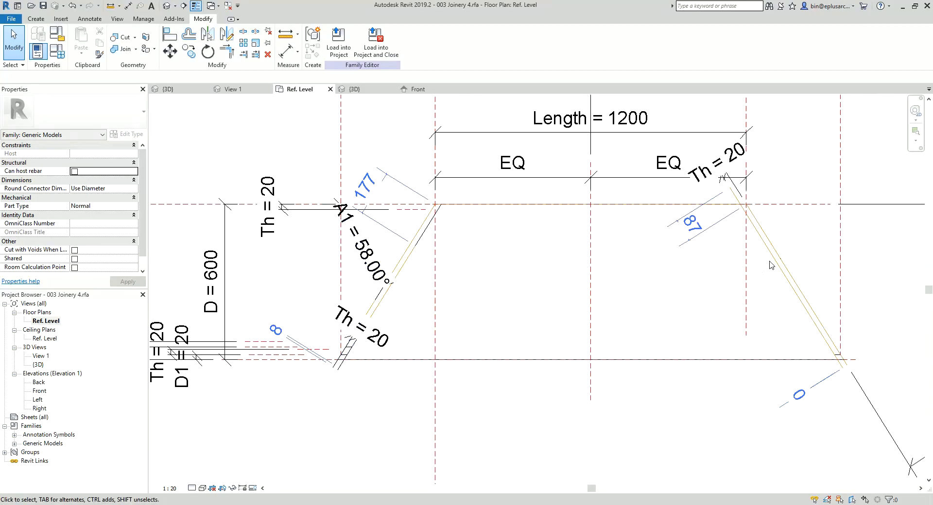
pyautogui.moveTo(771, 265); pyautogui.dragTo(579, 253, button='middle')
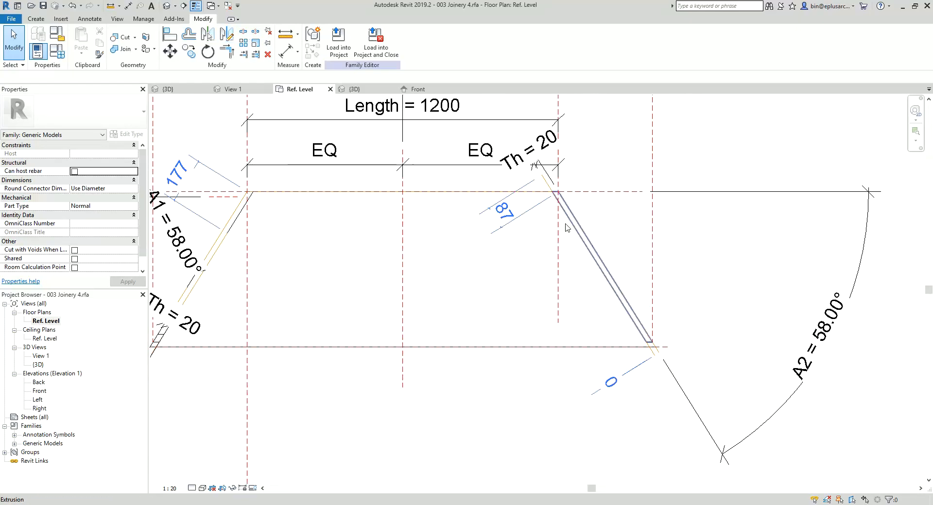
pyautogui.doubleClick(40, 391)
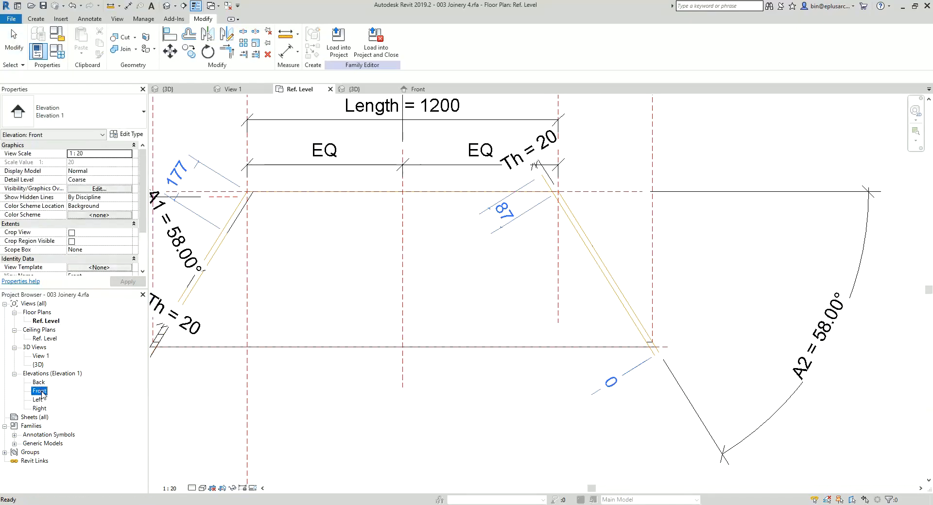
# Step: Release the right end panel's bottom edge from its conflicting constraint and align it with the H2 reference plane in the Front elevation
pyautogui.moveTo(803, 341); pyautogui.dragTo(737, 340, button='middle')
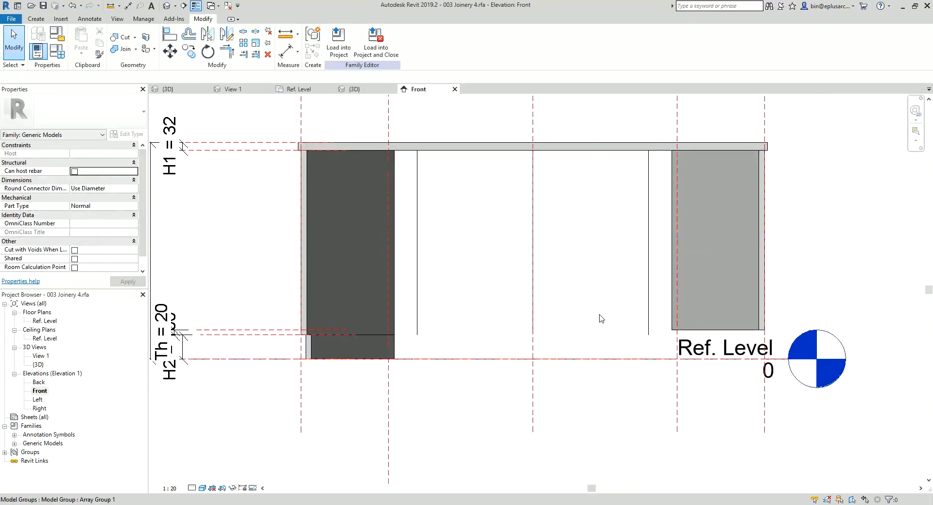
pyautogui.click(748, 324)
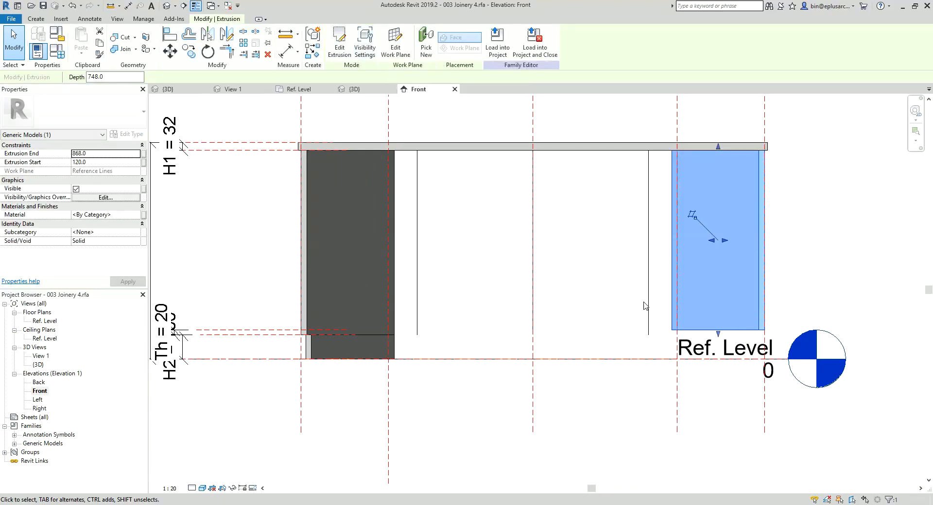
pyautogui.moveTo(718, 334); pyautogui.dragTo(718, 321)
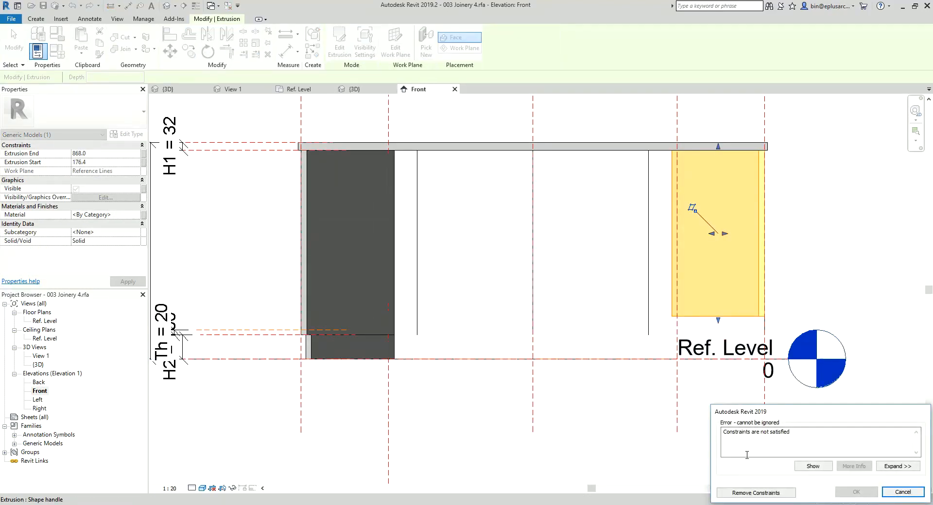
pyautogui.click(753, 492)
pyautogui.press('a')
pyautogui.press('l')
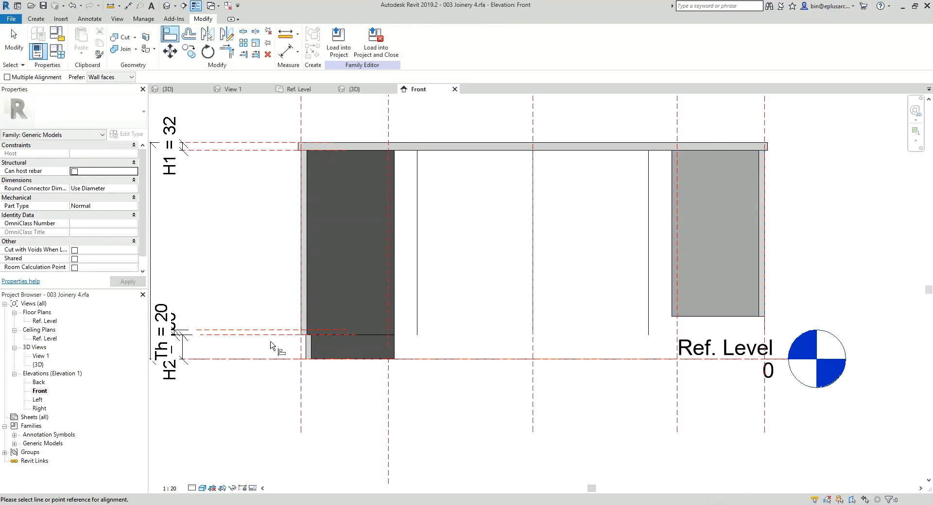
pyautogui.click(304, 340)
pyautogui.click(725, 317)
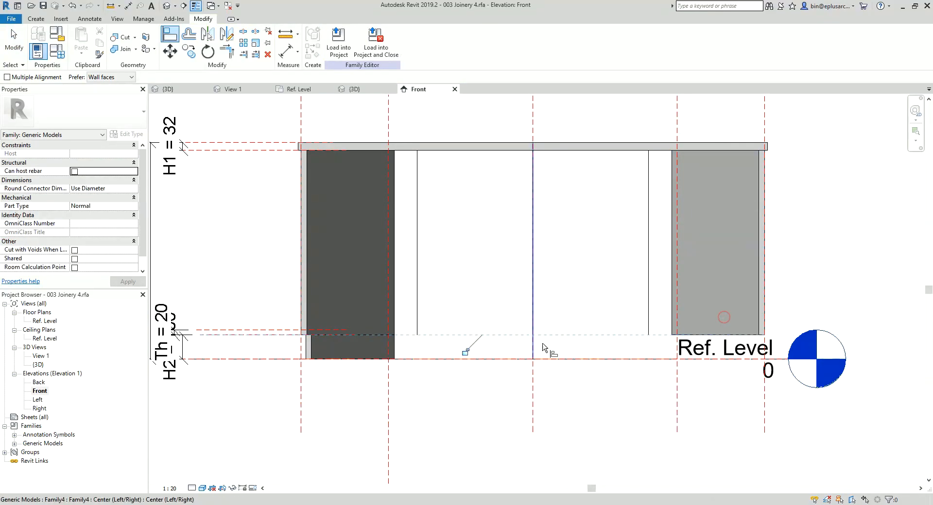
# Step: Inspect the right end panel's extrusion sketch in the Ref. Level plan
pyautogui.doubleClick(44, 321)
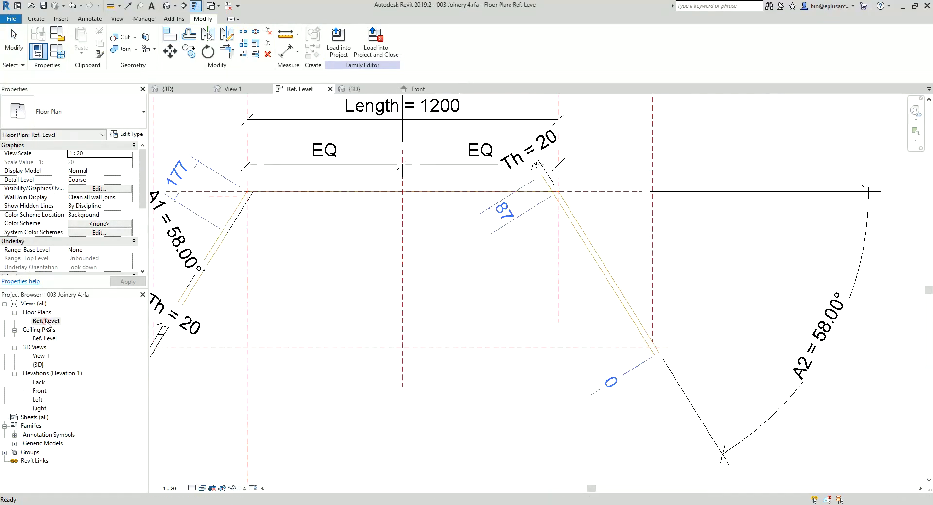
pyautogui.moveTo(589, 210); pyautogui.dragTo(554, 212, button='middle')
pyautogui.scroll(1, 554, 212)
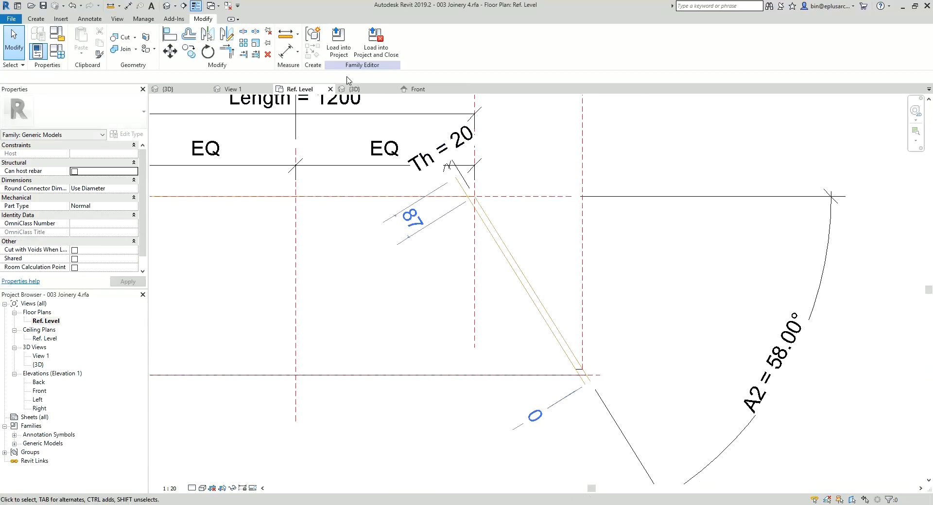
pyautogui.click(551, 320)
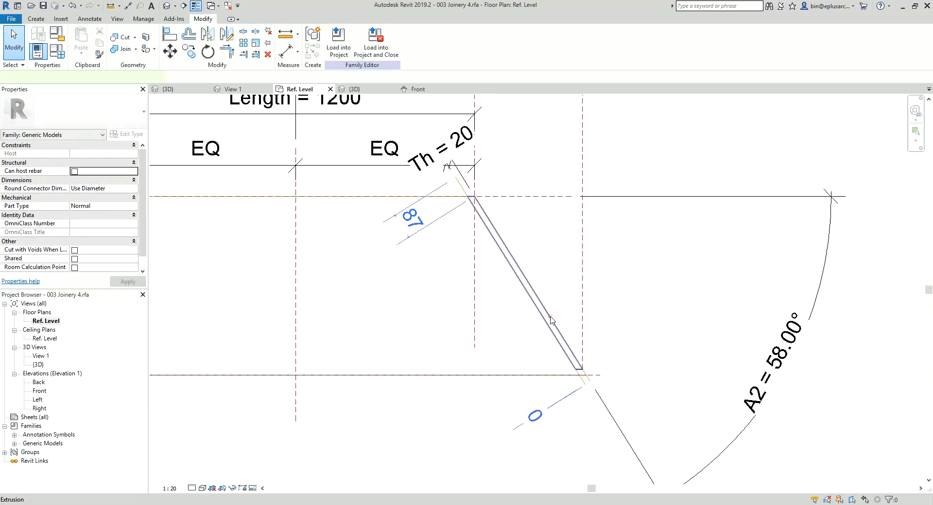
pyautogui.click(551, 321)
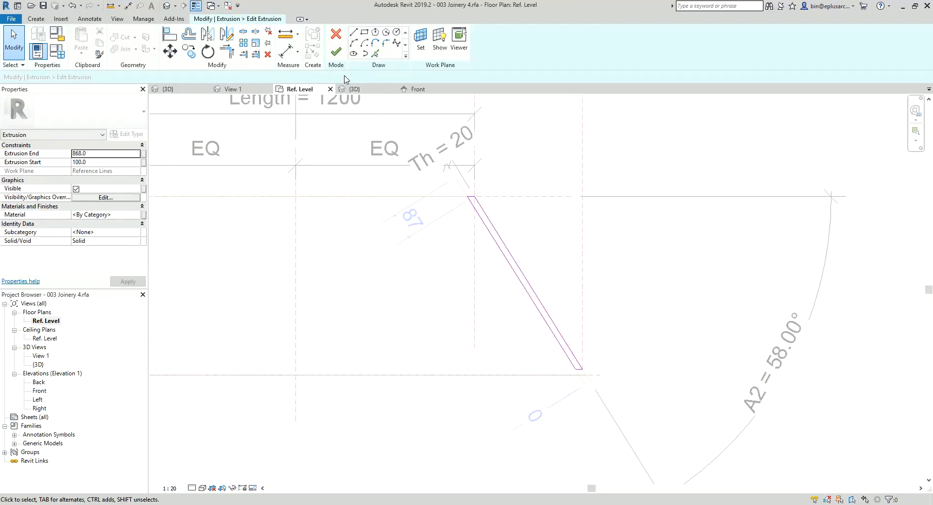
pyautogui.click(337, 57)
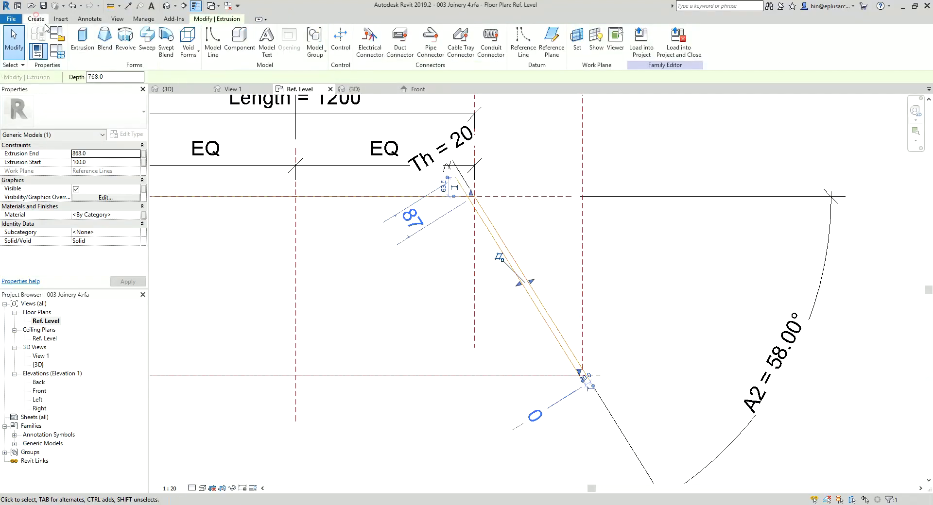
# Step: Start an extrusion with locked sketch lines picked from the back plane, the recessed plinth plane and both right-end angled reference lines
pyautogui.click(88, 45)
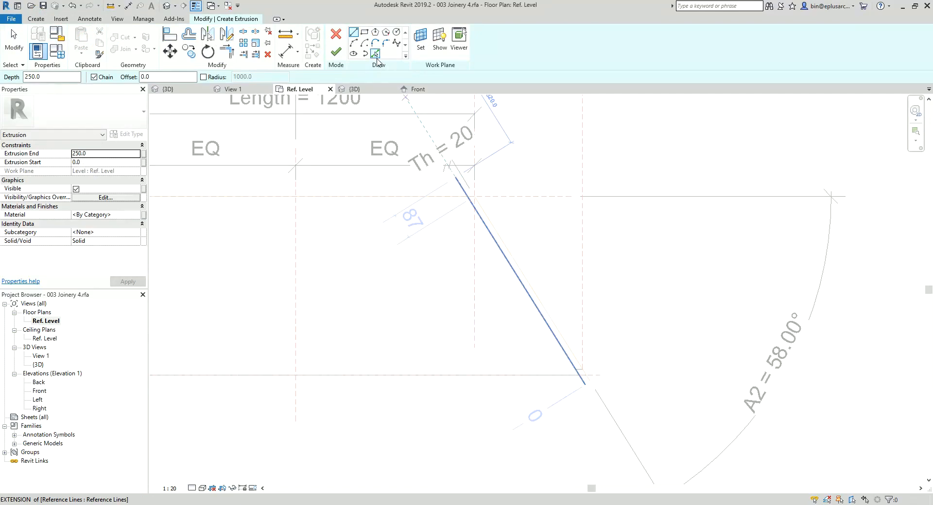
pyautogui.click(376, 54)
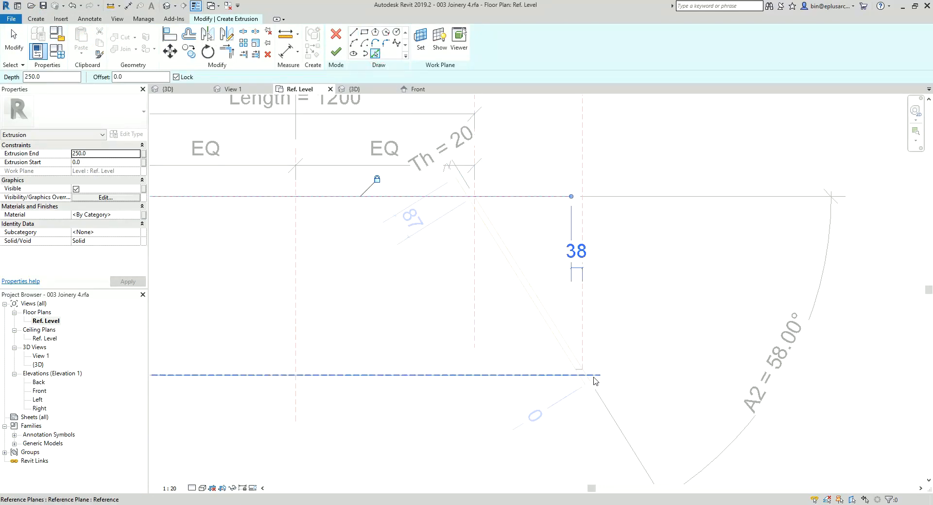
pyautogui.moveTo(553, 385); pyautogui.dragTo(617, 374, button='middle')
pyautogui.scroll(-1, 799, 375)
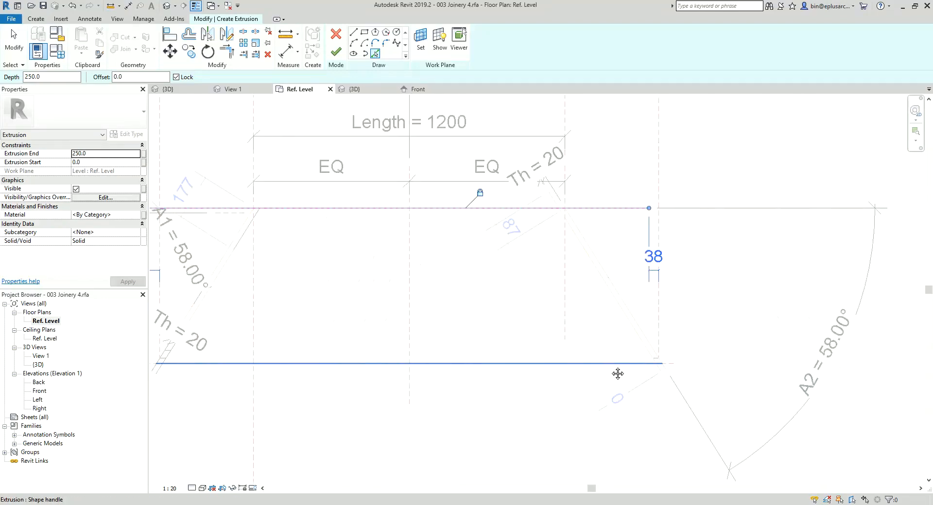
pyautogui.moveTo(546, 371); pyautogui.dragTo(803, 357, button='middle')
pyautogui.scroll(2, 366, 351)
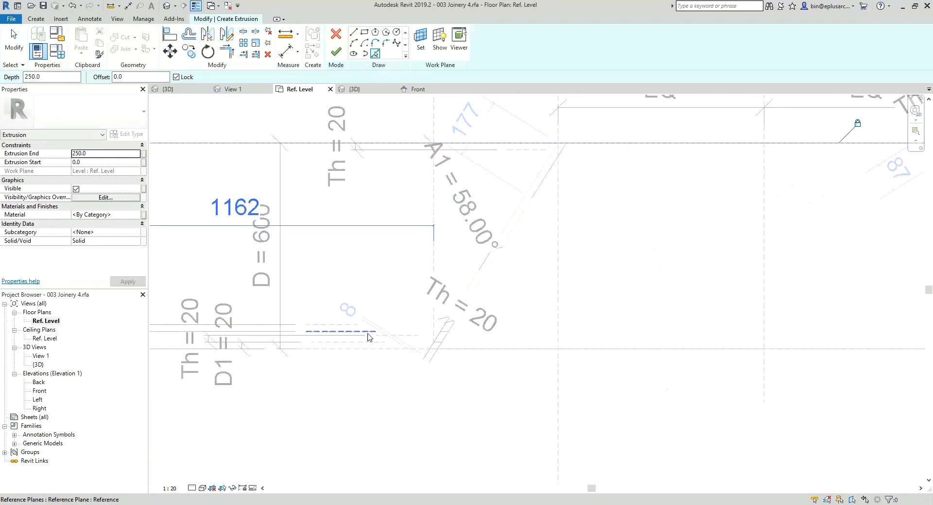
pyautogui.click(368, 333)
pyautogui.scroll(-1, 442, 339)
pyautogui.moveTo(443, 339); pyautogui.dragTo(318, 334, button='middle')
pyautogui.scroll(2, 754, 333)
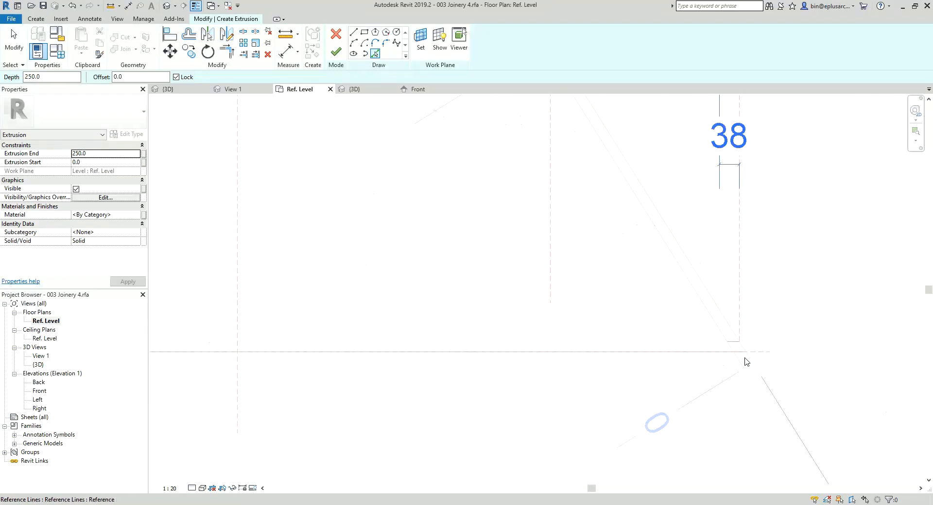
pyautogui.scroll(-1, 651, 403)
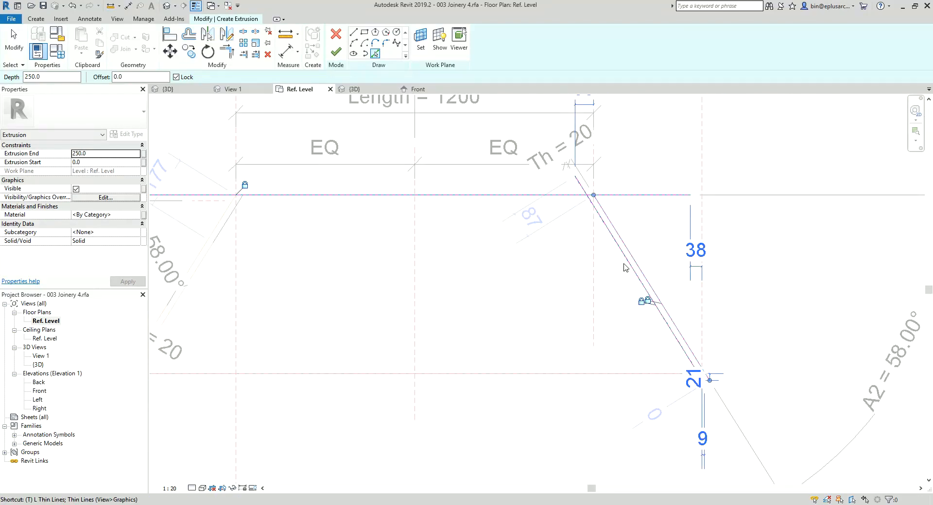
# Step: Trim the angled sketch lines at the front against the line on the recessed plinth plane
pyautogui.press('r')
pyautogui.click(626, 240)
pyautogui.scroll(-1, 610, 247)
pyautogui.moveTo(597, 265); pyautogui.dragTo(642, 269, button='middle')
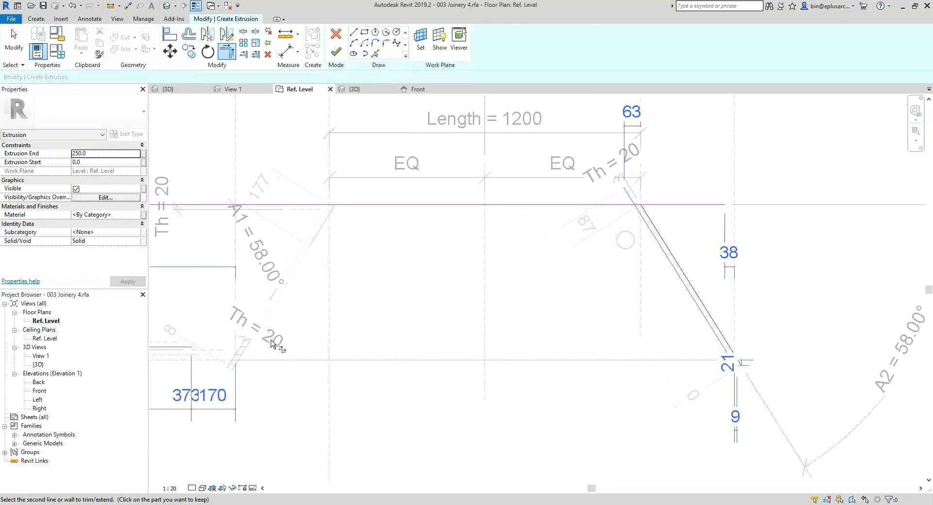
pyautogui.click(184, 348)
pyautogui.scroll(3, 720, 359)
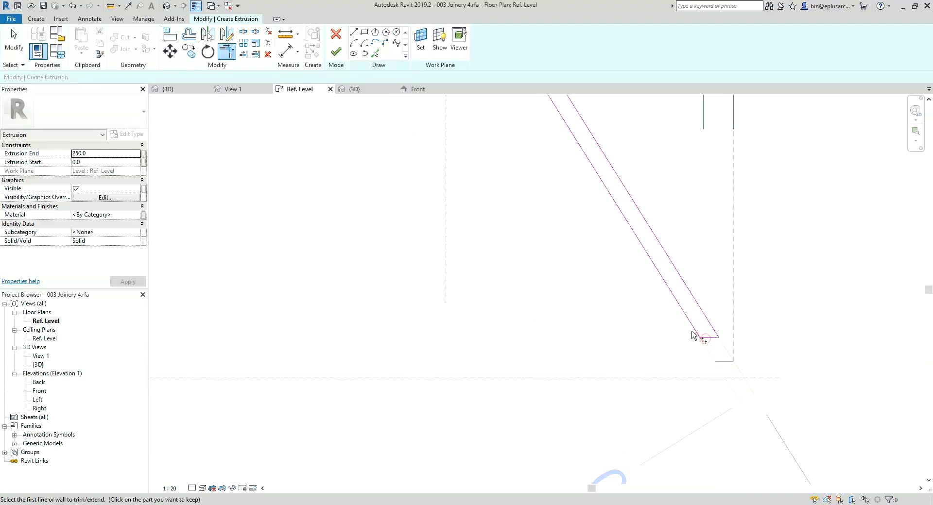
# Step: Trim the angled sketch lines to the back plane line and finish the right plinth extrusion
pyautogui.scroll(-4, 663, 316)
pyautogui.moveTo(617, 289); pyautogui.dragTo(635, 427, button='middle')
pyautogui.scroll(5, 564, 219)
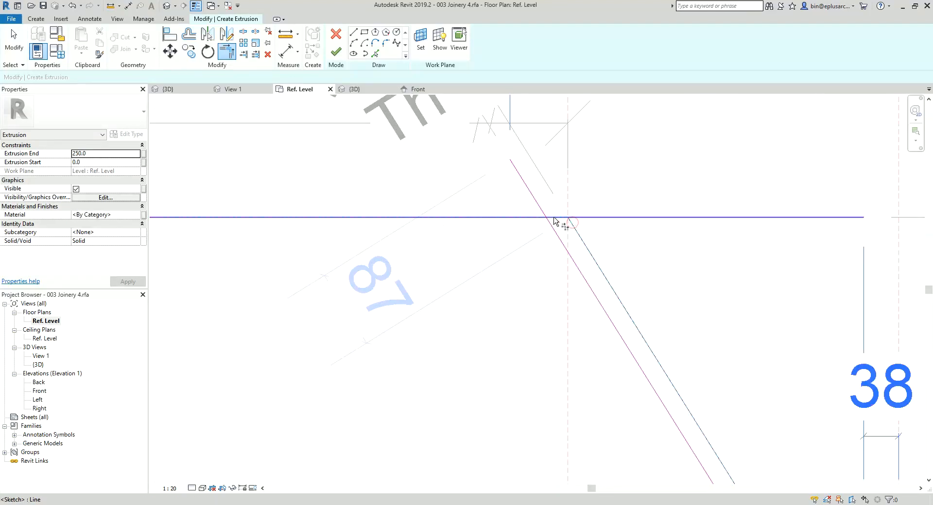
pyautogui.click(553, 219)
pyautogui.click(553, 218)
pyautogui.click(550, 222)
pyautogui.scroll(-4, 550, 223)
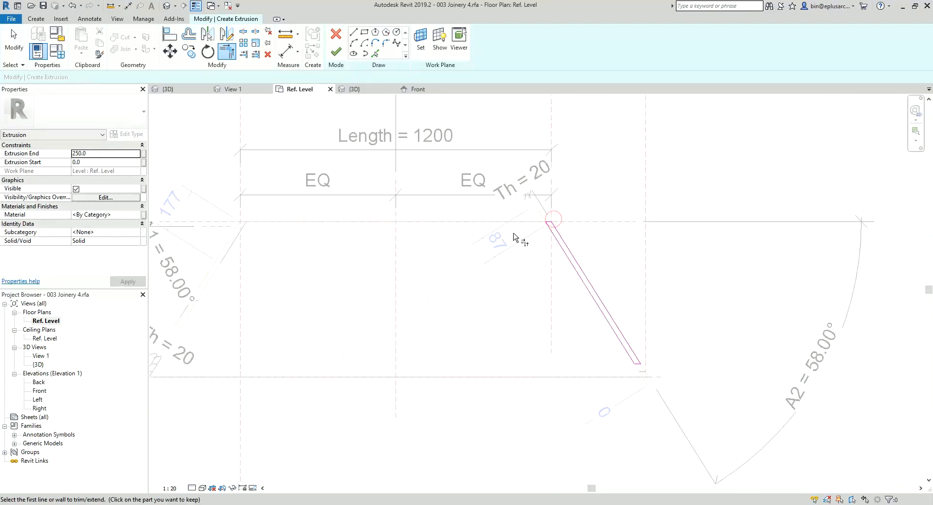
pyautogui.moveTo(515, 238); pyautogui.dragTo(565, 245, button='middle')
pyautogui.click(336, 52)
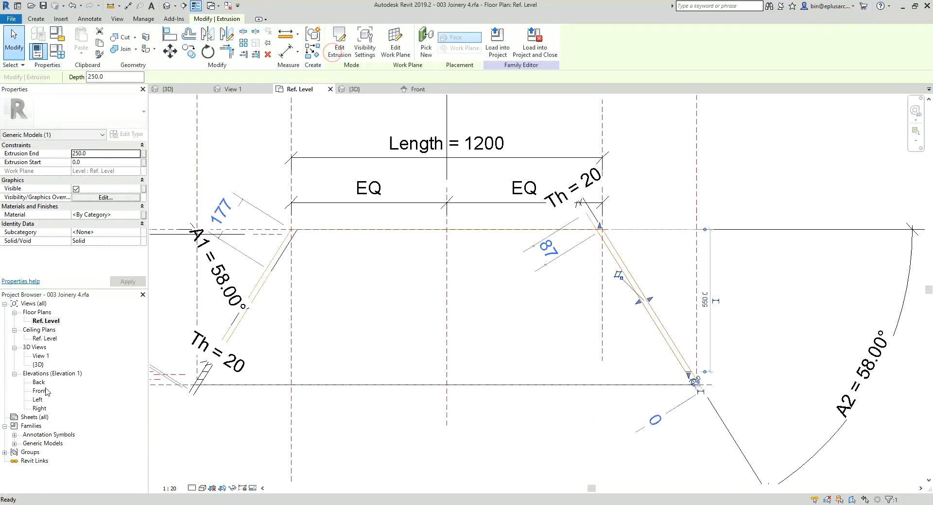
# Step: In the Front elevation, stretch the right plinth extrusion's bottom below Ref. Level and align its top with the H2 reference plane
pyautogui.doubleClick(39, 391)
pyautogui.scroll(4, 609, 369)
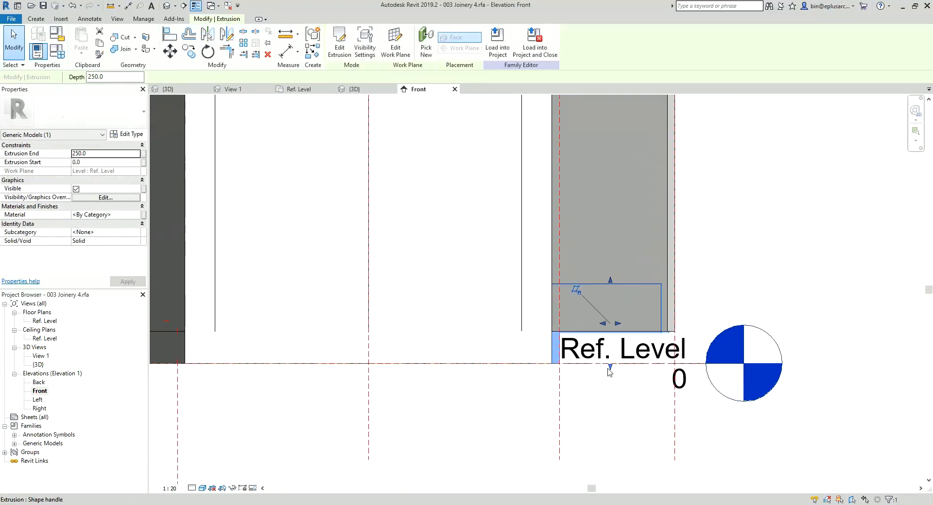
pyautogui.moveTo(611, 370); pyautogui.dragTo(611, 394)
pyautogui.press('a')
pyautogui.press('l')
pyautogui.moveTo(610, 283); pyautogui.dragTo(675, 268, button='middle')
pyautogui.scroll(-1, 579, 251)
pyautogui.scroll(-2, 560, 269)
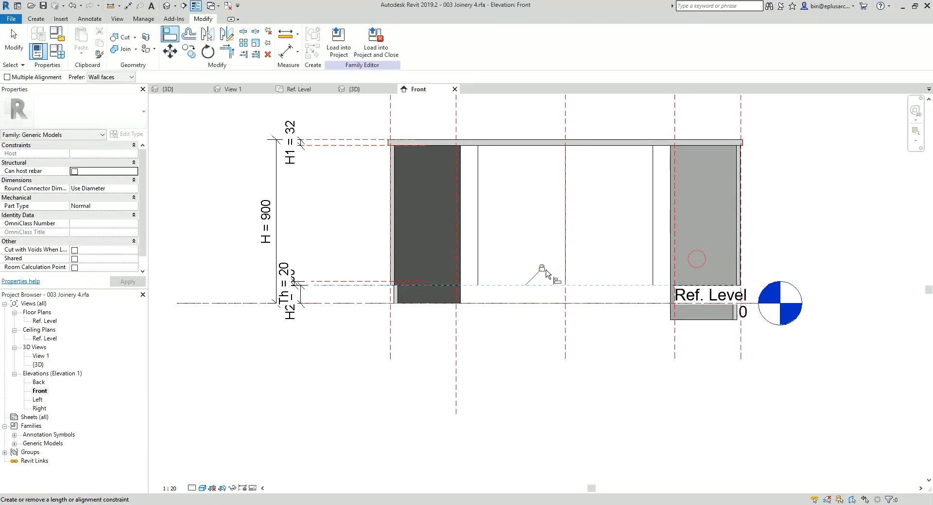
pyautogui.click(708, 322)
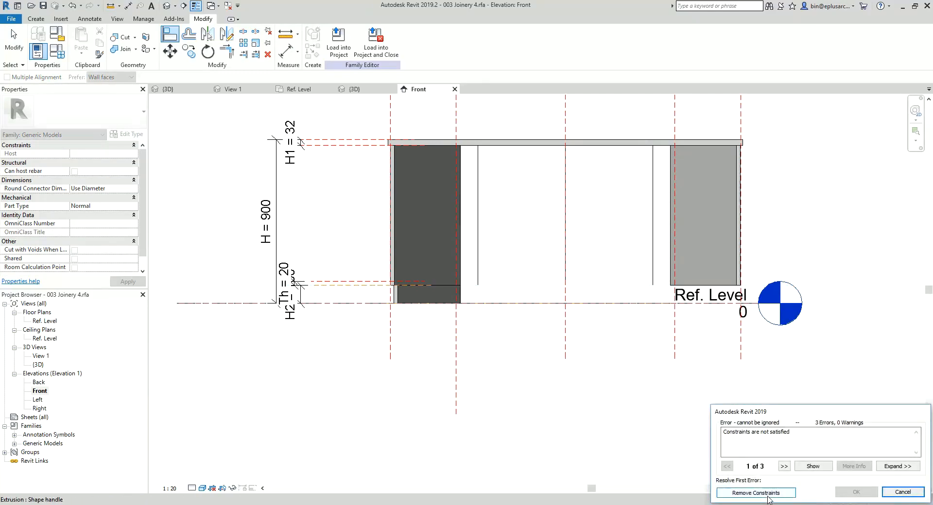
pyautogui.press('Escape')
pyautogui.press('Escape')
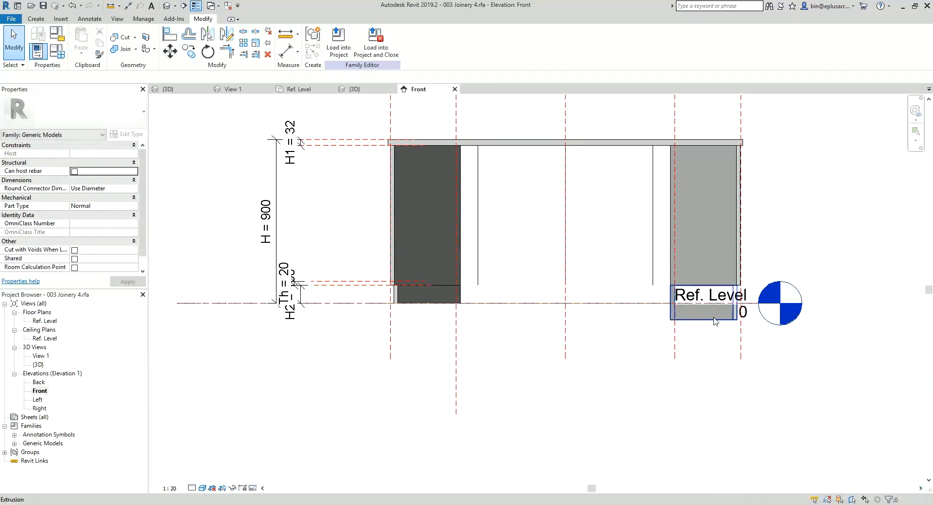
pyautogui.click(713, 321)
pyautogui.press('Escape')
# Step: Align and lock the right plinth extrusion's bottom edge to the Ref. Level line
pyautogui.moveTo(713, 317); pyautogui.dragTo(547, 317, button='middle')
pyautogui.press('a')
pyautogui.press('l')
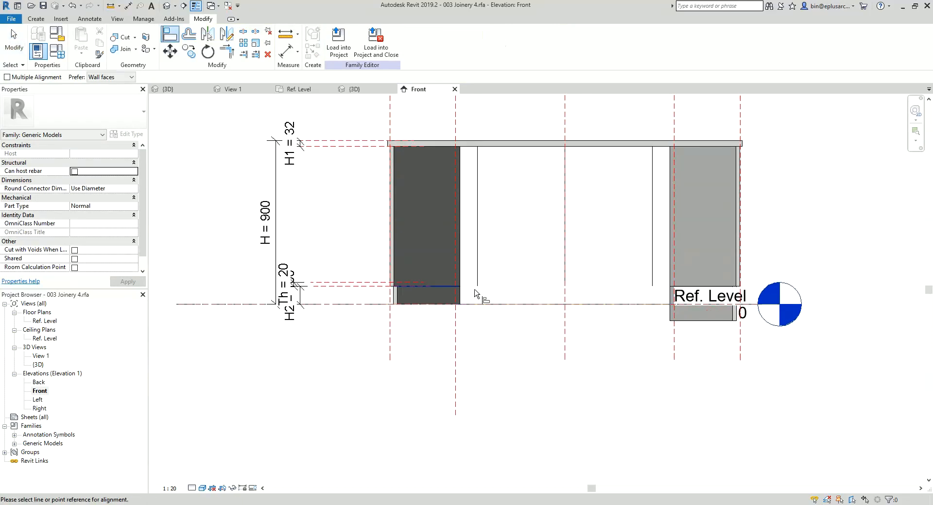
pyautogui.click(351, 305)
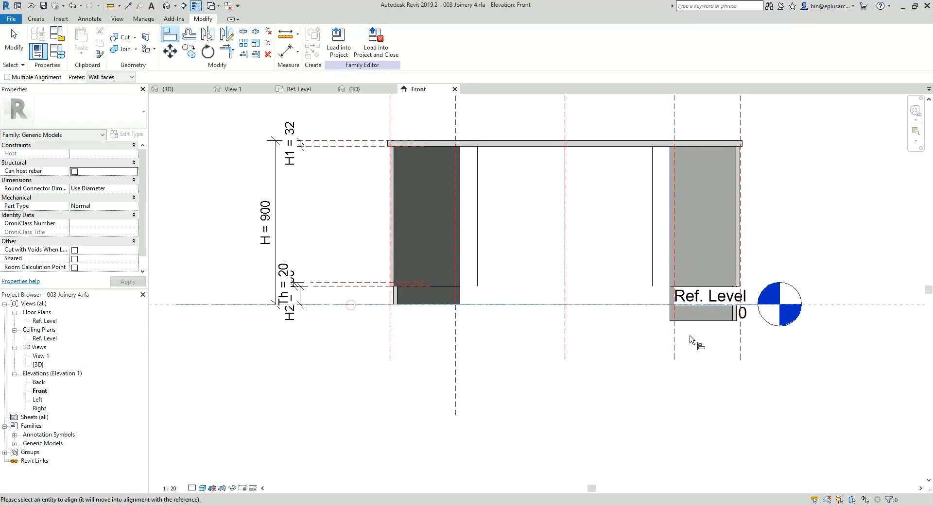
pyautogui.click(718, 322)
pyautogui.click(451, 321)
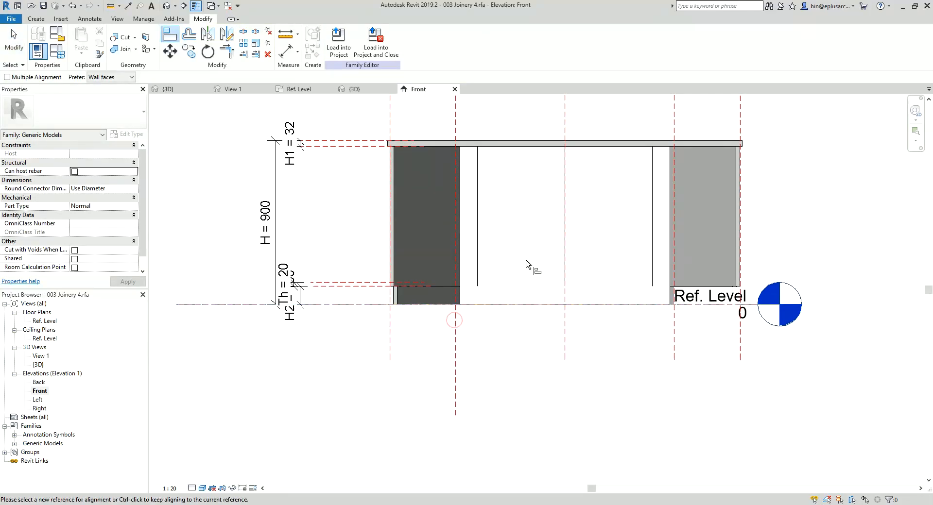
# Step: Join the left end panel with the plinth beneath it and try the same join at the right end
pyautogui.moveTo(526, 261); pyautogui.dragTo(497, 262, button='middle')
pyautogui.click(122, 49)
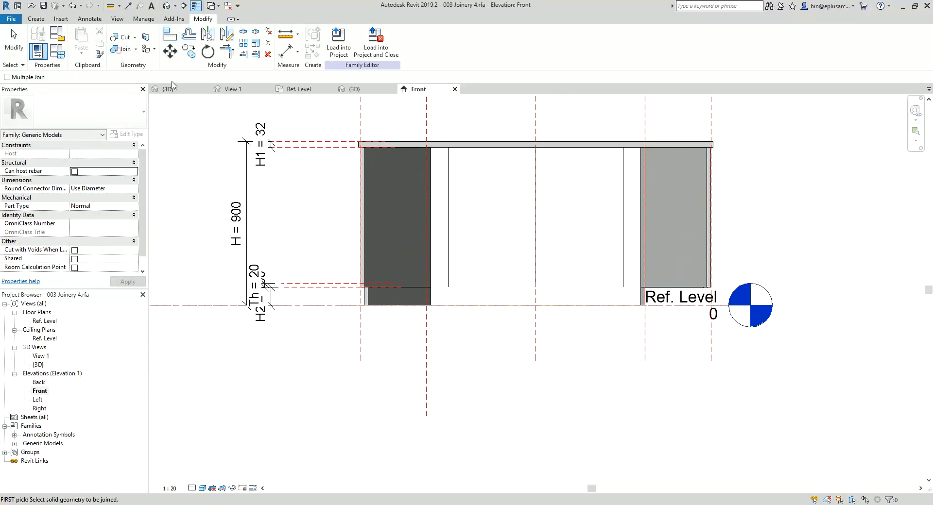
pyautogui.click(408, 251)
pyautogui.click(415, 292)
pyautogui.click(679, 253)
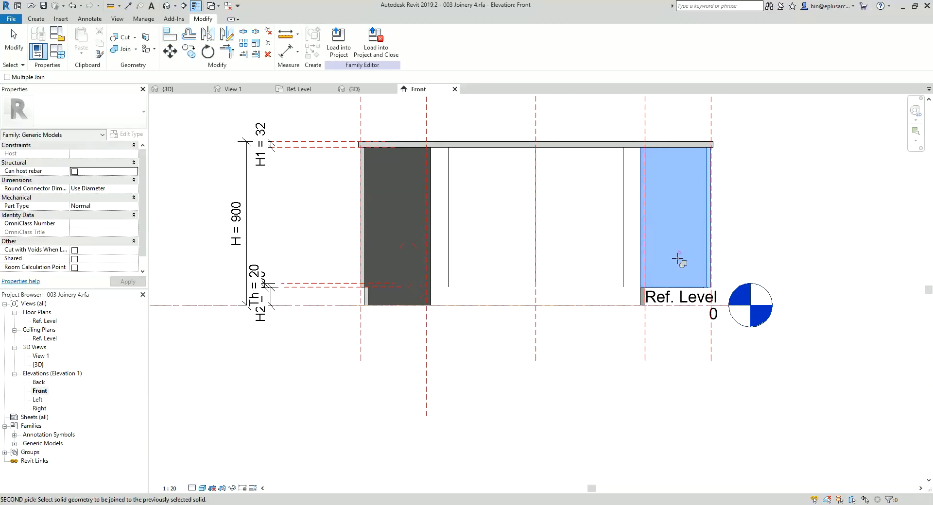
pyautogui.click(644, 302)
pyautogui.press('Escape')
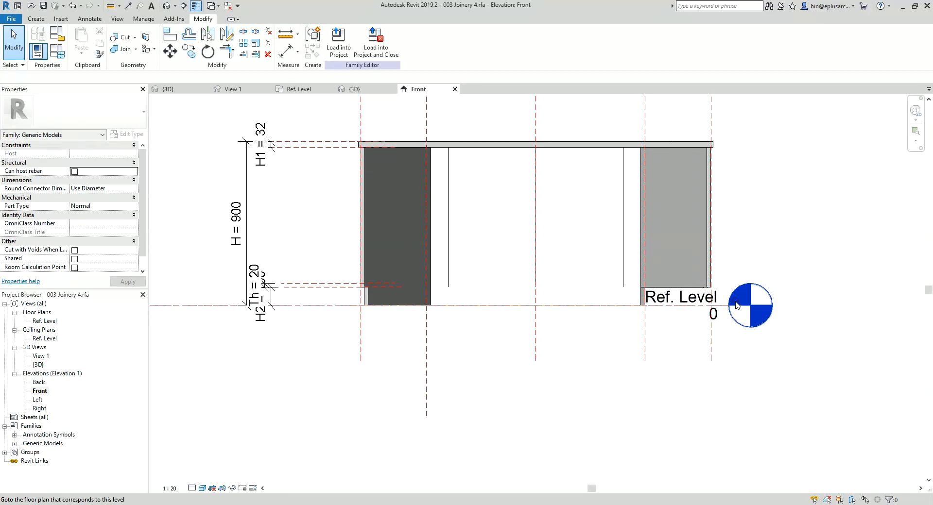
# Step: Extend the Ref. Level line's head clear of the cabinet and join the right end panel with its plinth
pyautogui.click(724, 306)
pyautogui.moveTo(729, 305); pyautogui.dragTo(863, 306)
pyautogui.click(743, 319)
pyautogui.click(125, 49)
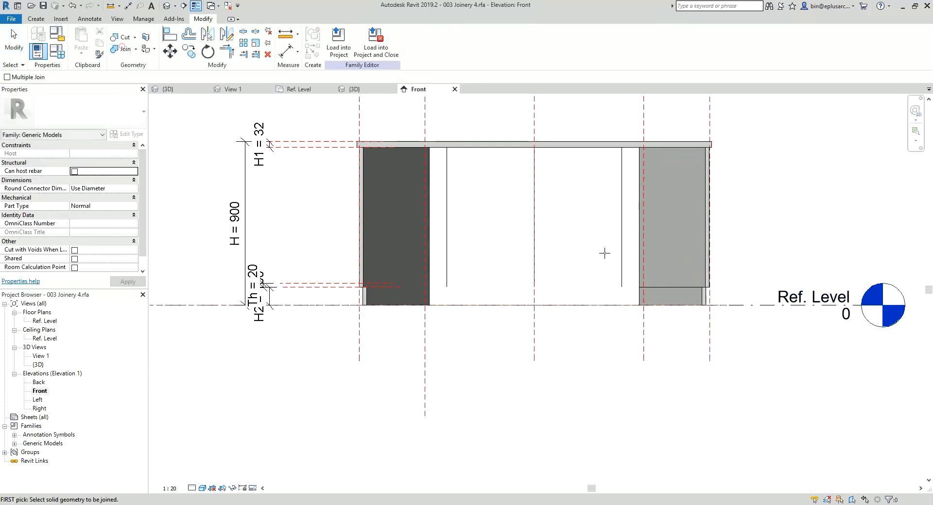
pyautogui.click(663, 248)
pyautogui.click(678, 296)
# Step: Check the joined end panels in 3D and return to the Ref. Level plan for form creation
pyautogui.click(164, 10)
pyautogui.keyDown('shift'); pyautogui.moveTo(568, 206); pyautogui.dragTo(530, 272, button='middle'); pyautogui.keyUp('shift')
pyautogui.doubleClick(45, 321)
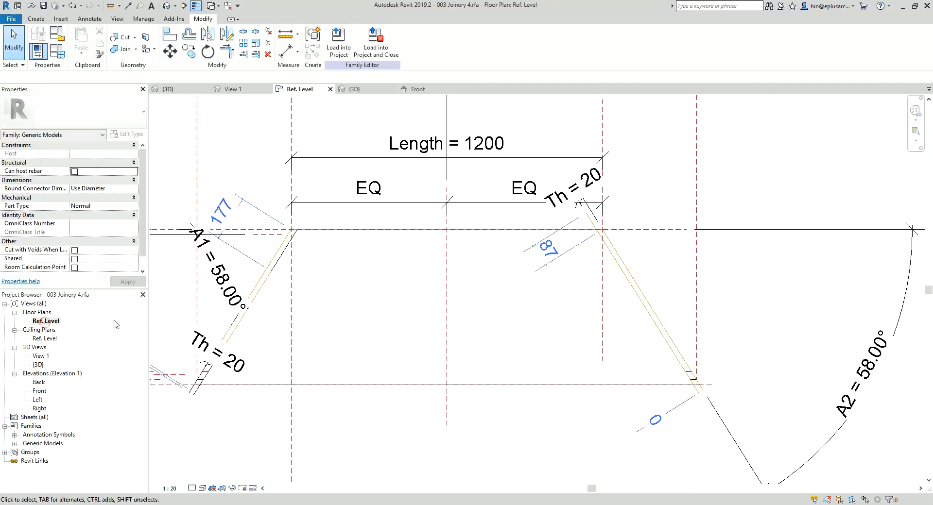
pyautogui.moveTo(344, 293); pyautogui.dragTo(362, 287, button='middle')
pyautogui.click(36, 19)
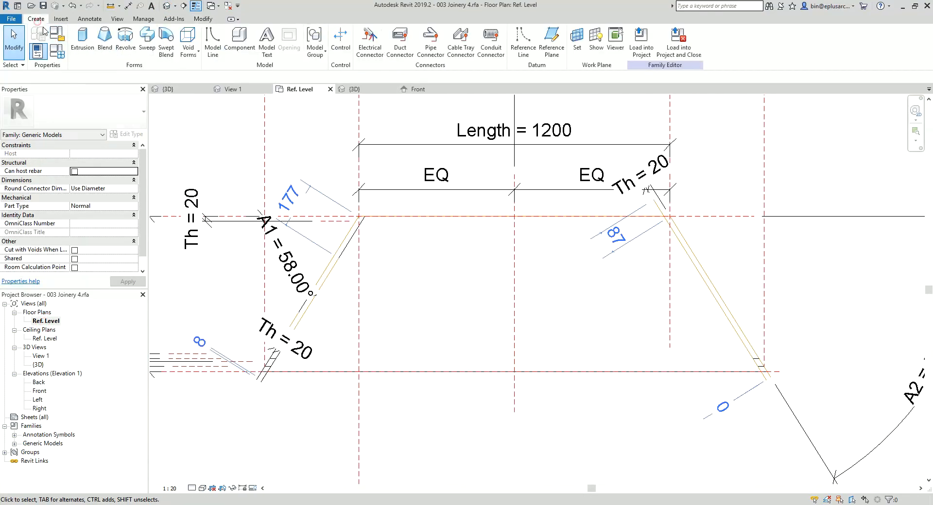
# Step: Start a base panel extrusion, picking locked lines from the rear Th = 20 plane, both end panels' inner reference lines and the set-back front plane
pyautogui.click(81, 41)
pyautogui.click(375, 53)
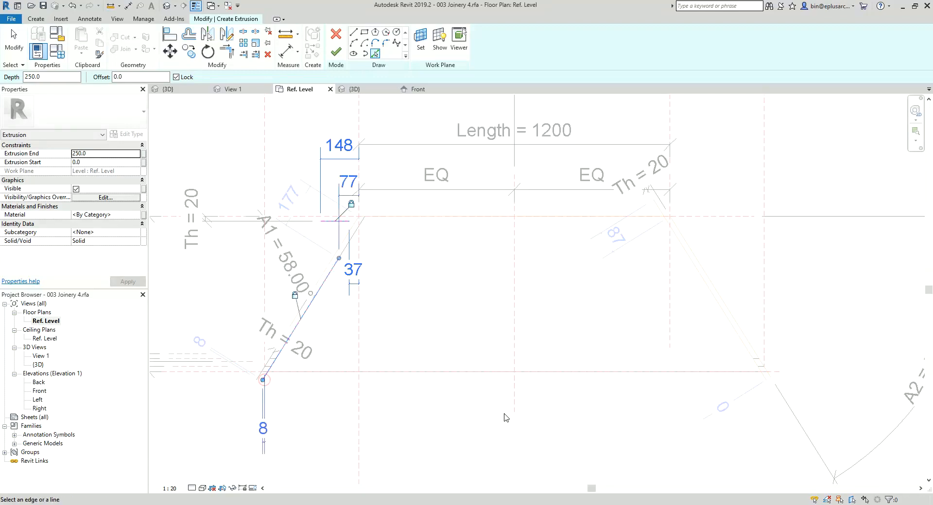
pyautogui.click(766, 386)
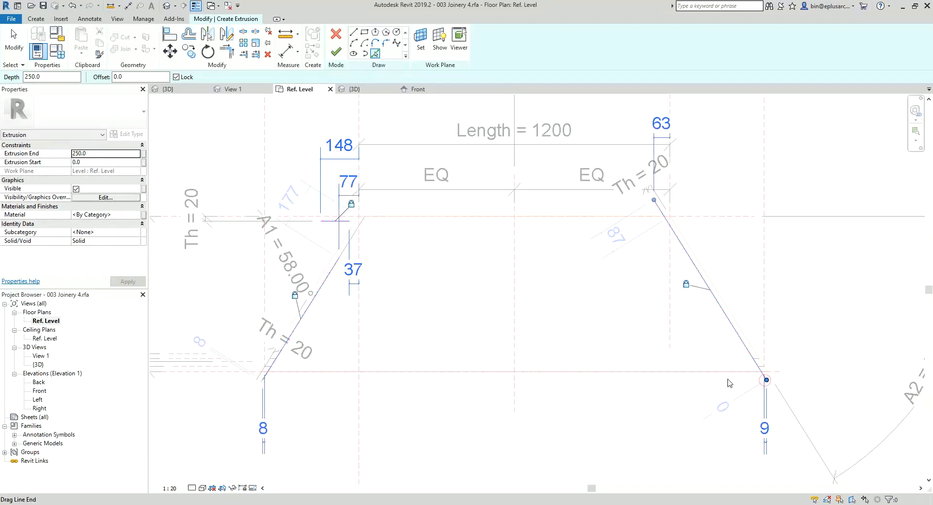
pyautogui.moveTo(333, 379); pyautogui.dragTo(418, 371, button='middle')
pyautogui.scroll(1, 302, 371)
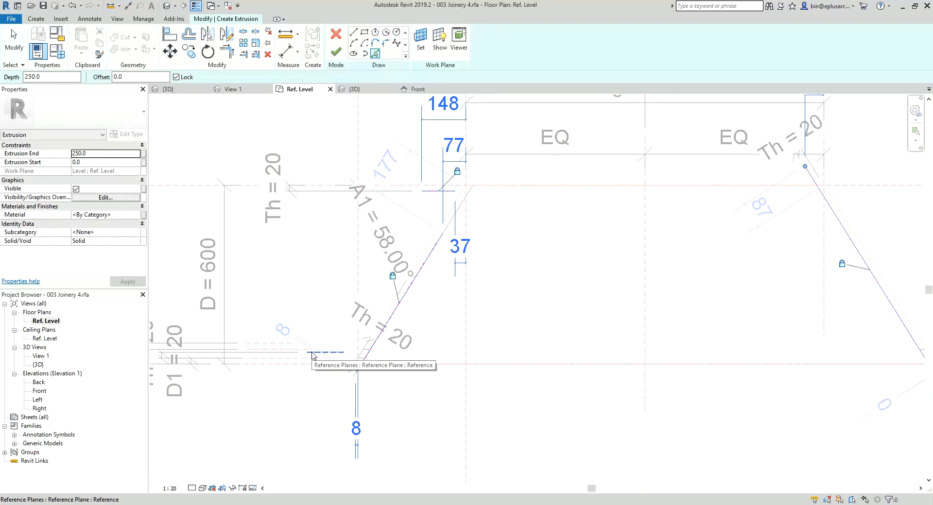
pyautogui.click(312, 353)
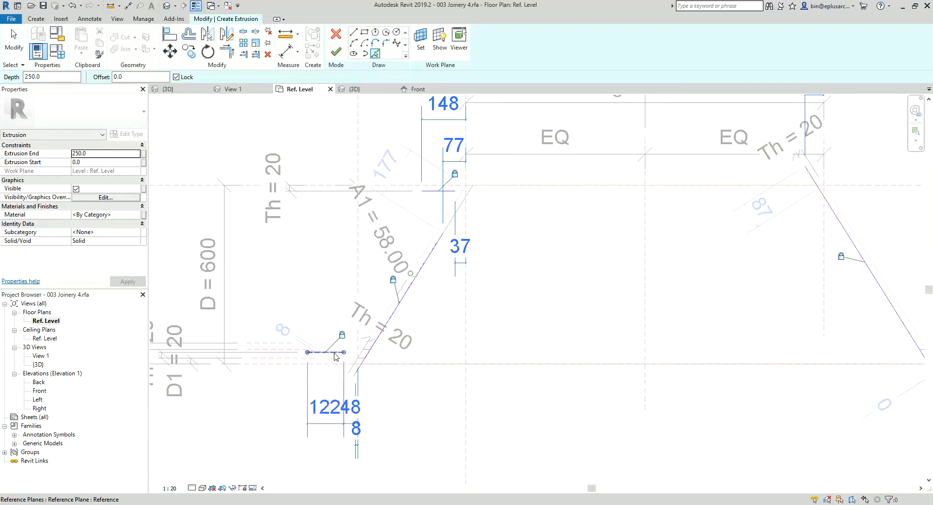
# Step: Trim the base panel's sketch lines into a closed trapezoid and finish the extrusion
pyautogui.scroll(-1, 494, 342)
pyautogui.moveTo(495, 342); pyautogui.dragTo(435, 342, button='middle')
pyautogui.press('t')
pyautogui.press('r')
pyautogui.click(727, 229)
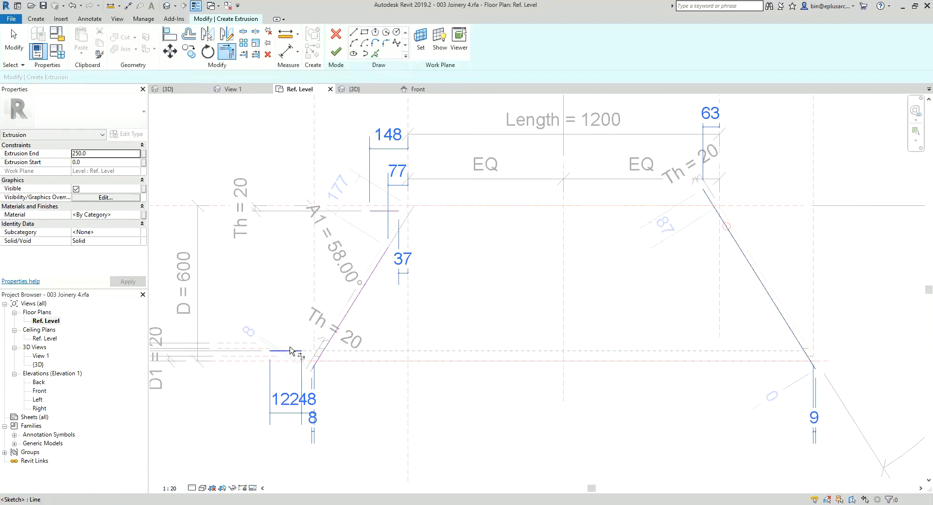
pyautogui.click(298, 350)
pyautogui.click(354, 302)
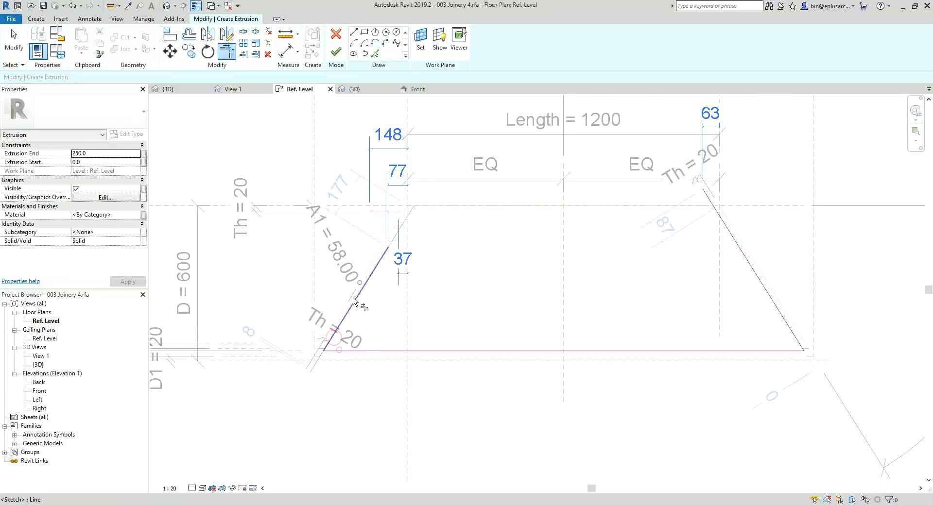
pyautogui.click(725, 227)
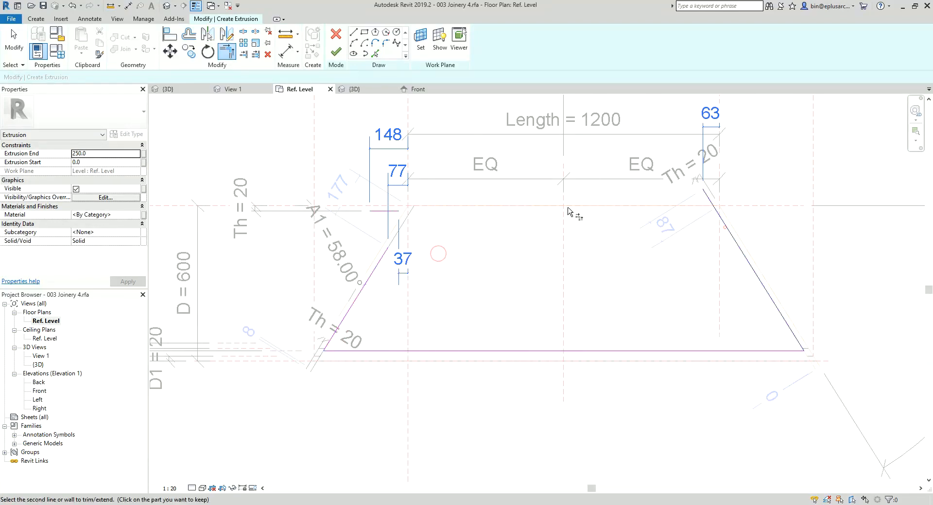
pyautogui.click(392, 212)
pyautogui.click(428, 211)
pyautogui.click(384, 250)
pyautogui.press('Escape')
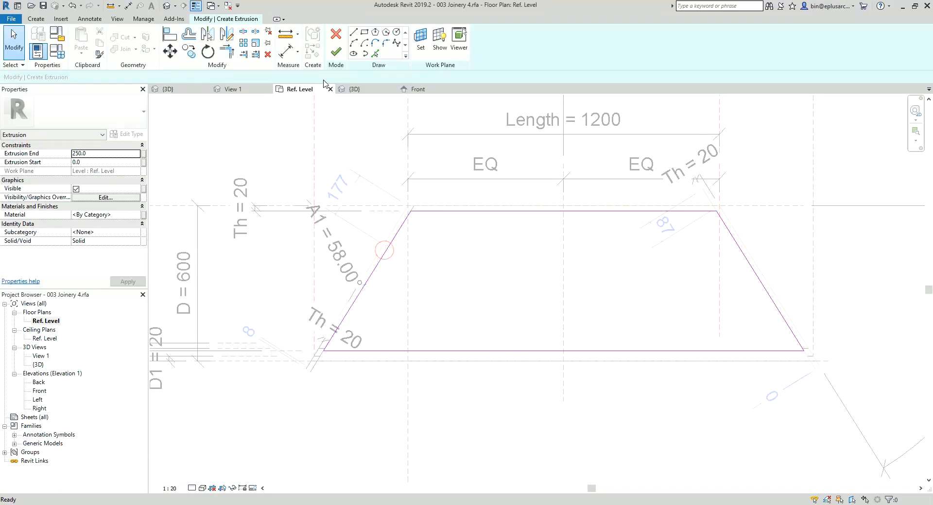
pyautogui.click(335, 53)
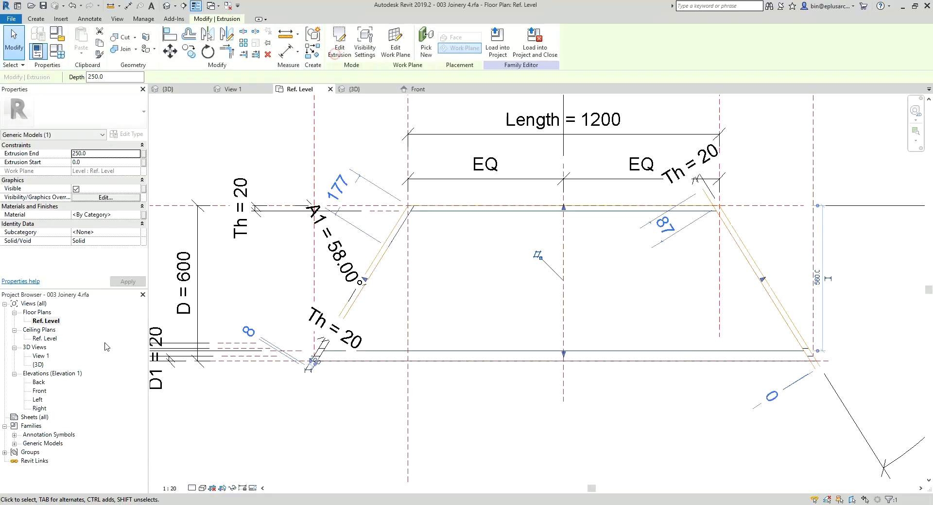
# Step: In the Front elevation, stretch the base extrusion's top and bottom edges up, clear of the Ref. Level and plinth planes
pyautogui.doubleClick(39, 391)
pyautogui.scroll(1, 534, 270)
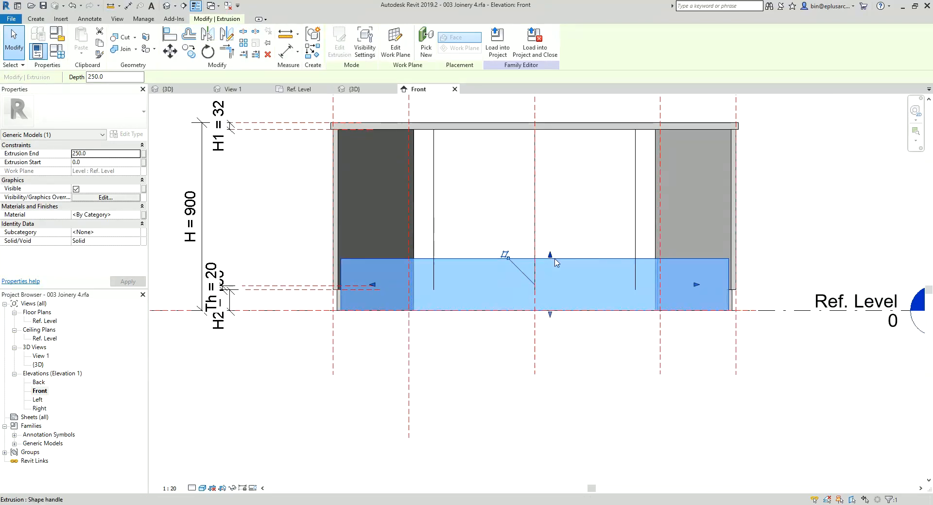
pyautogui.moveTo(550, 256); pyautogui.dragTo(550, 224)
pyautogui.moveTo(550, 313); pyautogui.dragTo(552, 272)
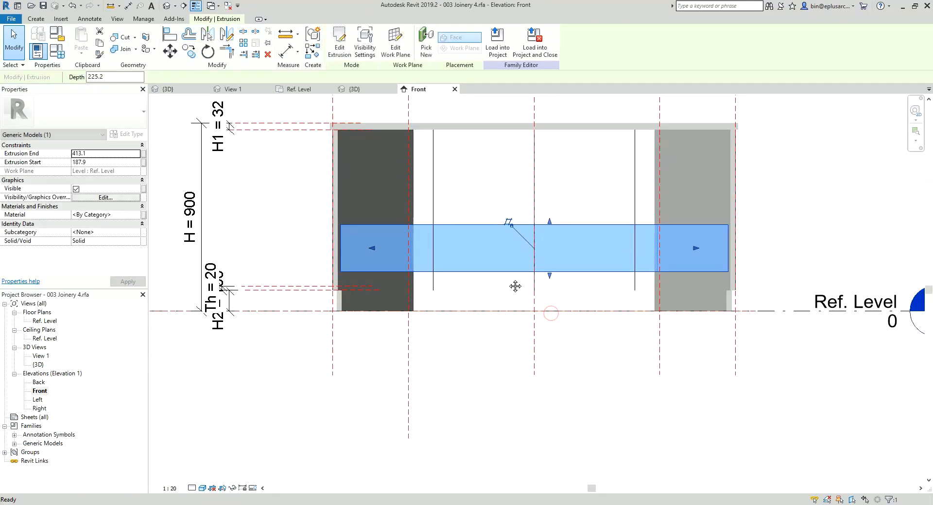
pyautogui.press('Escape')
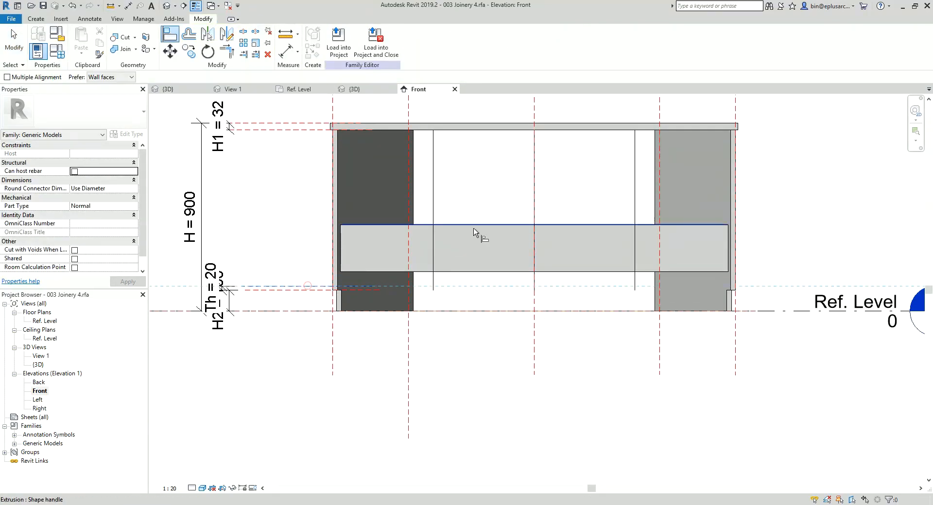
# Step: Align the base extrusion's two horizontal edges to the pair of Th = 20 reference planes above the plinth
pyautogui.click(496, 226)
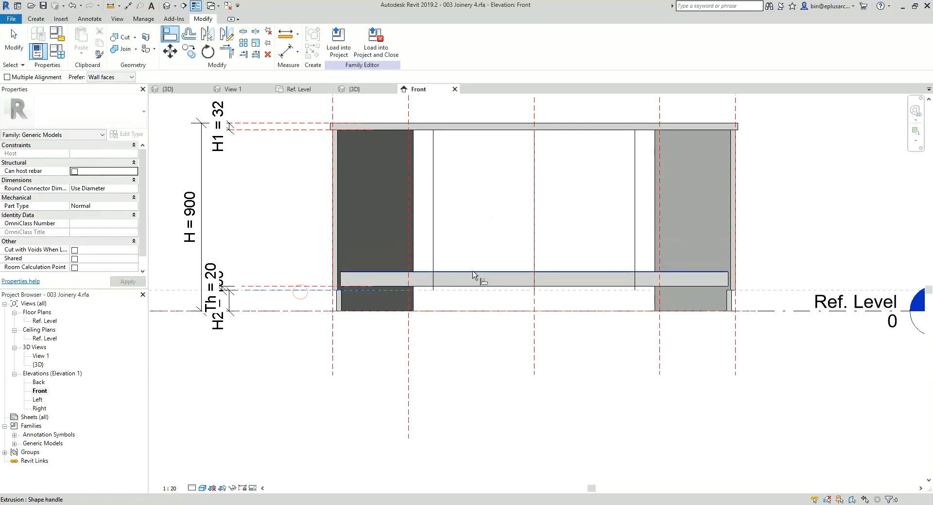
pyautogui.click(475, 272)
pyautogui.press('Escape')
pyautogui.press('Escape')
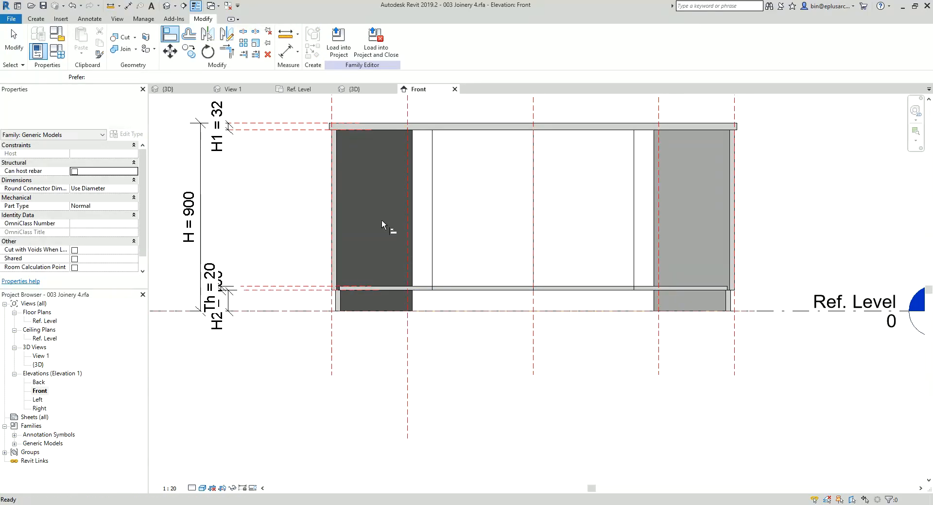
# Step: In the 3D view, move the end panels' Th = 20 dimensions out beyond the cabinet's front corners
pyautogui.click(174, 6)
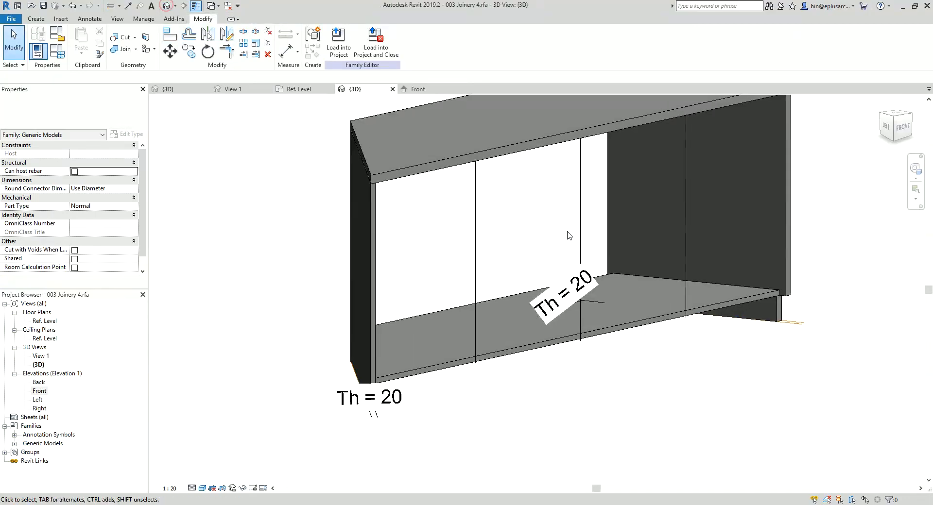
pyautogui.keyDown('shift'); pyautogui.moveTo(690, 214); pyautogui.dragTo(417, 225, button='middle'); pyautogui.keyUp('shift')
pyautogui.click(362, 344)
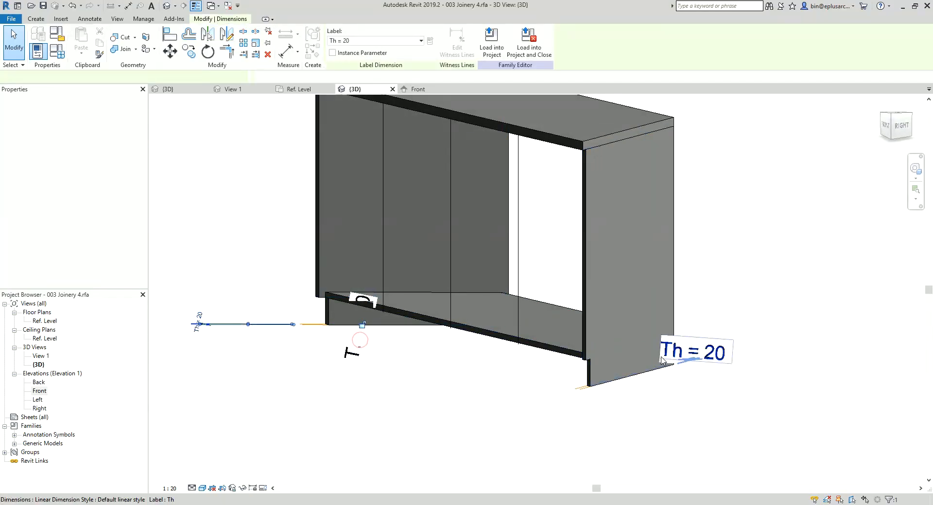
pyautogui.click(433, 355)
pyautogui.keyDown('shift'); pyautogui.moveTo(433, 354); pyautogui.dragTo(565, 322, button='middle'); pyautogui.keyUp('shift')
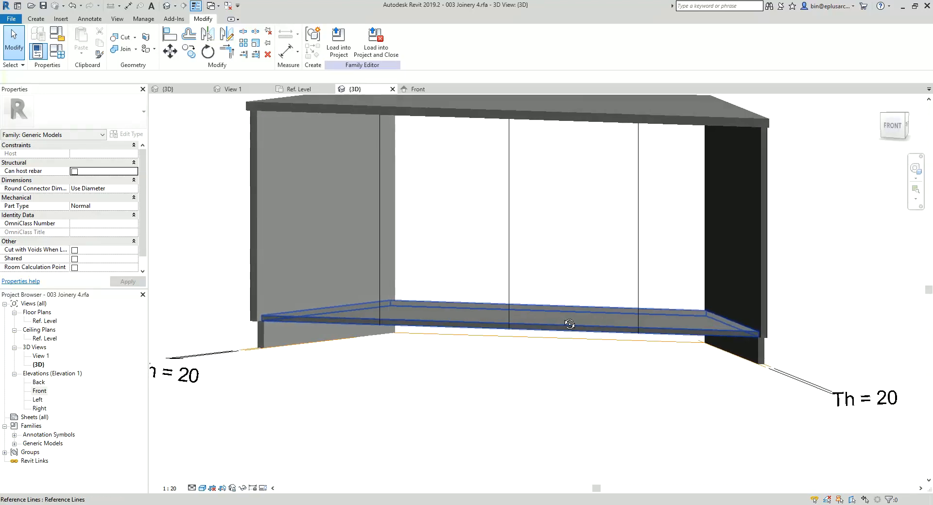
# Step: In the Ref. Level plan, start a back panel extrusion with locked lines on both rear planes and the end panels' inner reference lines
pyautogui.doubleClick(49, 322)
pyautogui.scroll(3, 417, 257)
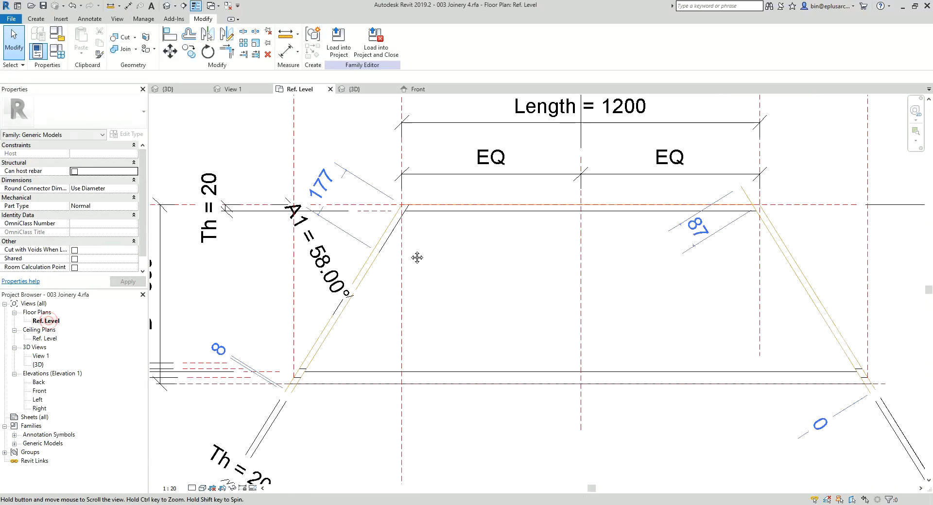
pyautogui.click(41, 21)
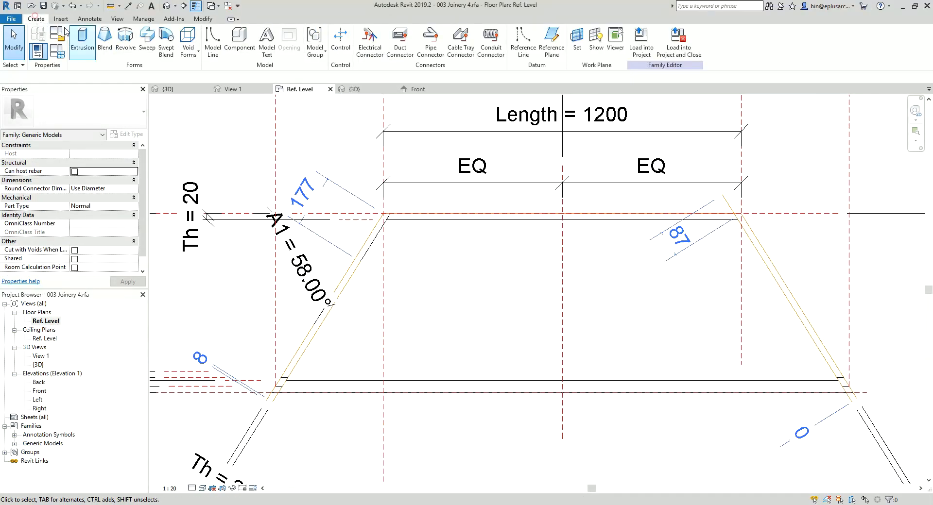
pyautogui.click(86, 42)
pyautogui.click(376, 54)
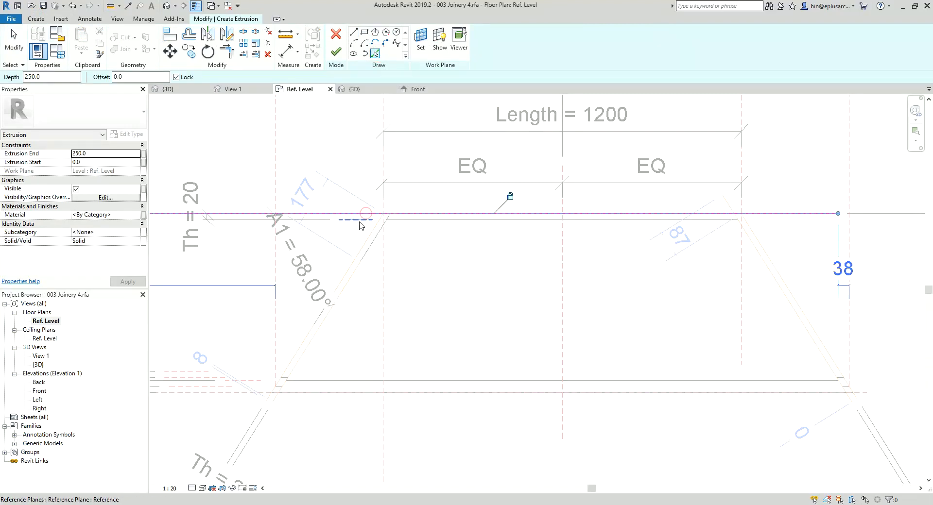
pyautogui.click(361, 225)
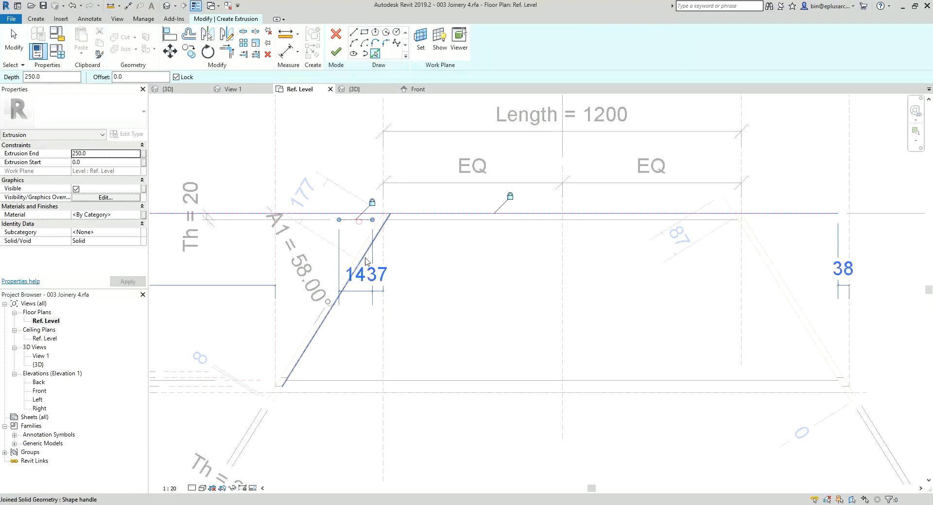
pyautogui.click(278, 404)
pyautogui.click(850, 404)
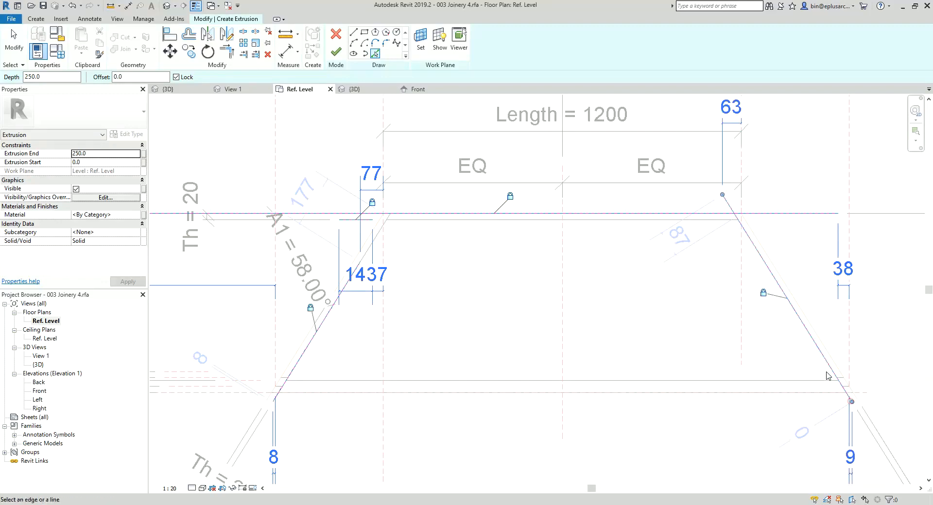
# Step: Trim the back panel's rear sketch line to the left and right angled lines
pyautogui.press('t')
pyautogui.press('r')
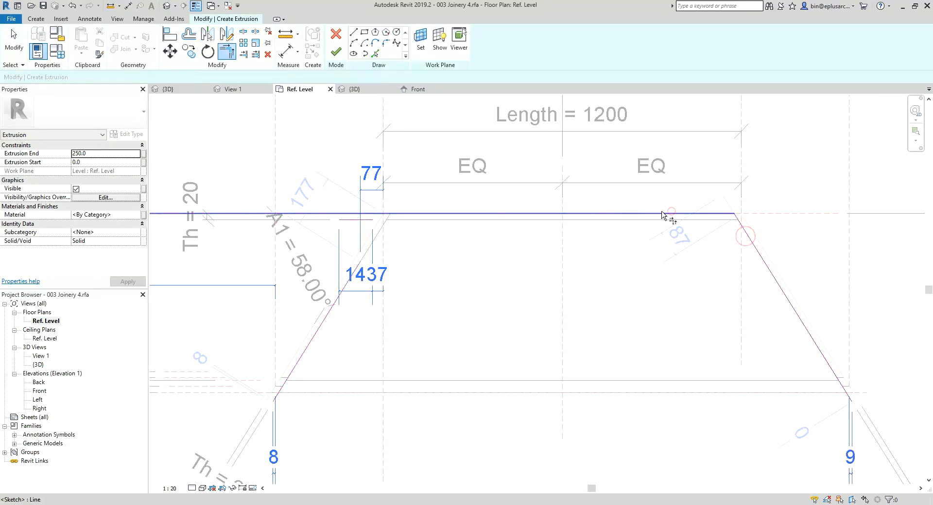
pyautogui.click(661, 214)
pyautogui.click(365, 270)
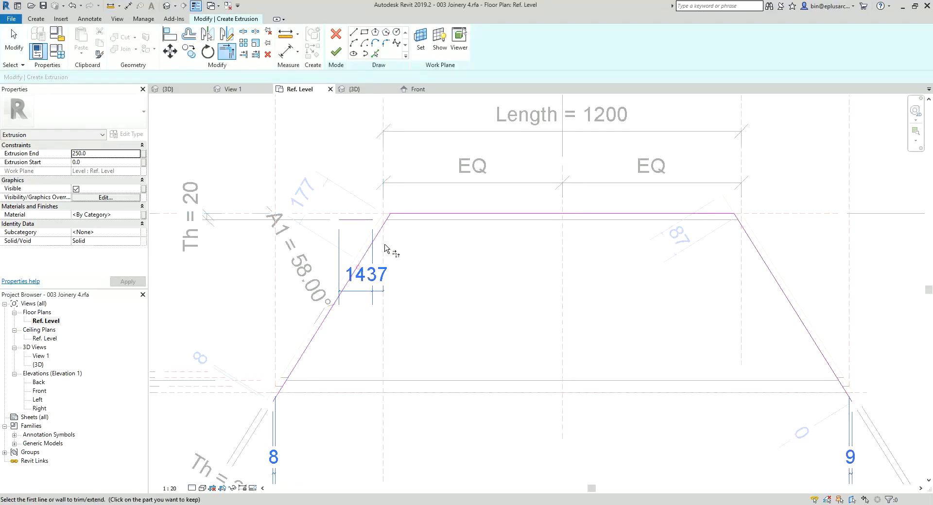
# Step: Trim the back panel's inner sketch line to both angled lines and finish the closed extrusion
pyautogui.scroll(2, 389, 219)
pyautogui.scroll(-1, 381, 223)
pyautogui.moveTo(475, 233); pyautogui.dragTo(457, 235, button='middle')
pyautogui.click(459, 216)
pyautogui.scroll(1, 769, 222)
pyautogui.click(767, 209)
pyautogui.scroll(-1, 486, 234)
pyautogui.moveTo(277, 223); pyautogui.dragTo(426, 234, button='middle')
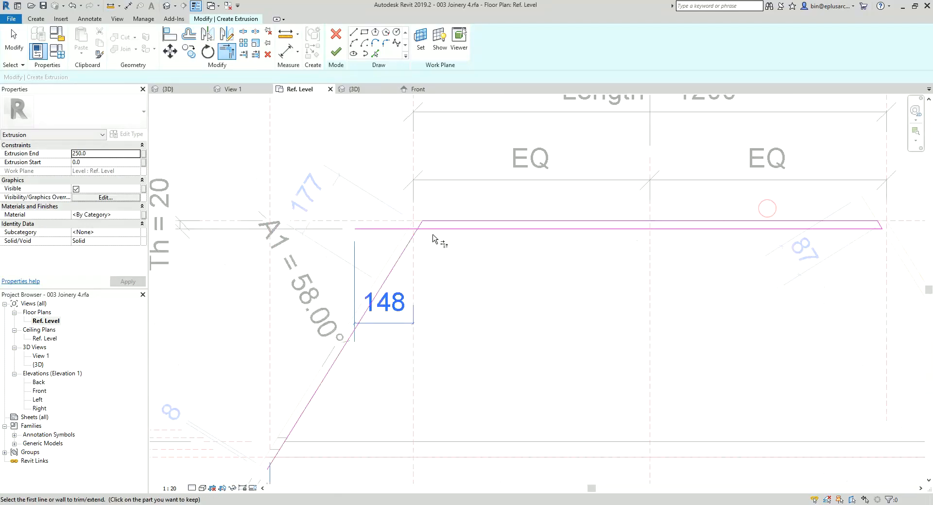
pyautogui.scroll(2, 426, 235)
pyautogui.click(428, 228)
pyautogui.click(417, 222)
pyautogui.scroll(-2, 416, 229)
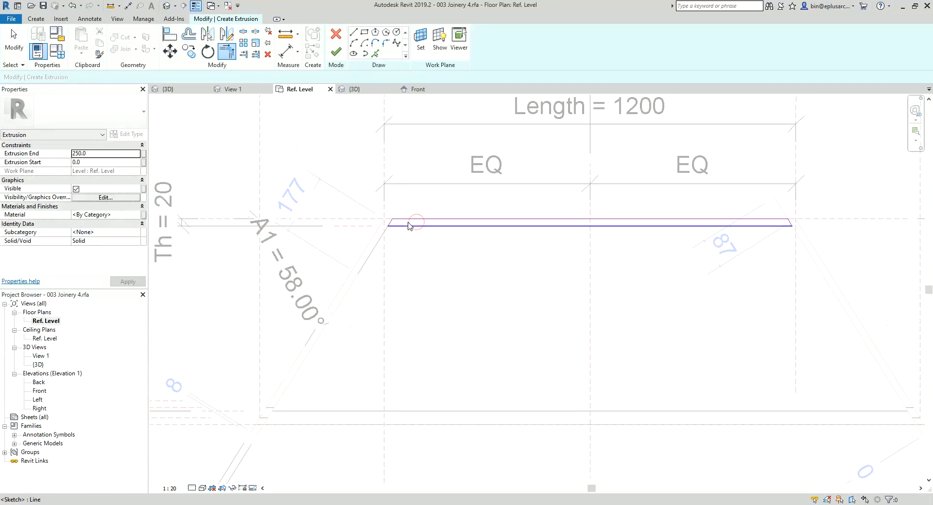
pyautogui.click(337, 53)
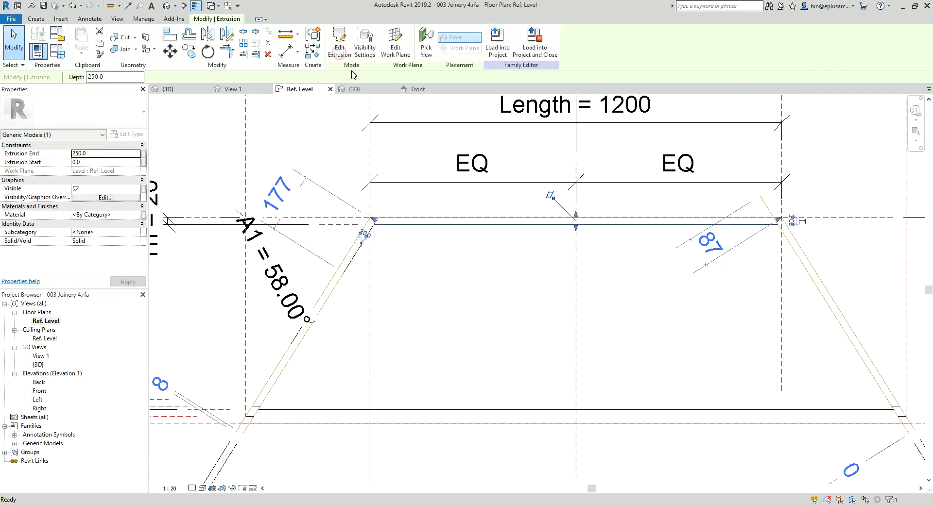
# Step: In the Front elevation, stretch the back panel's top and bottom edges up, away from the base panel and Ref. Level
pyautogui.scroll(-1, 454, 134)
pyautogui.moveTo(454, 135); pyautogui.dragTo(384, 136, button='middle')
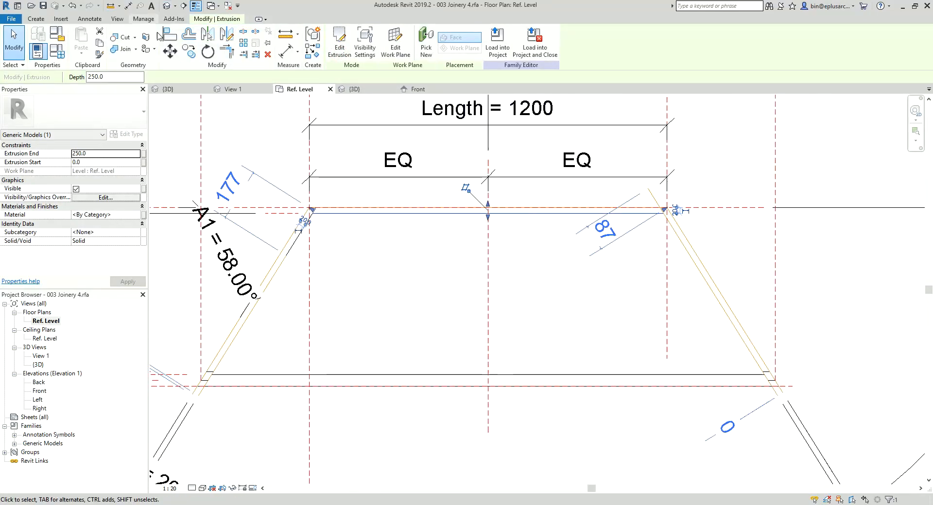
pyautogui.doubleClick(39, 391)
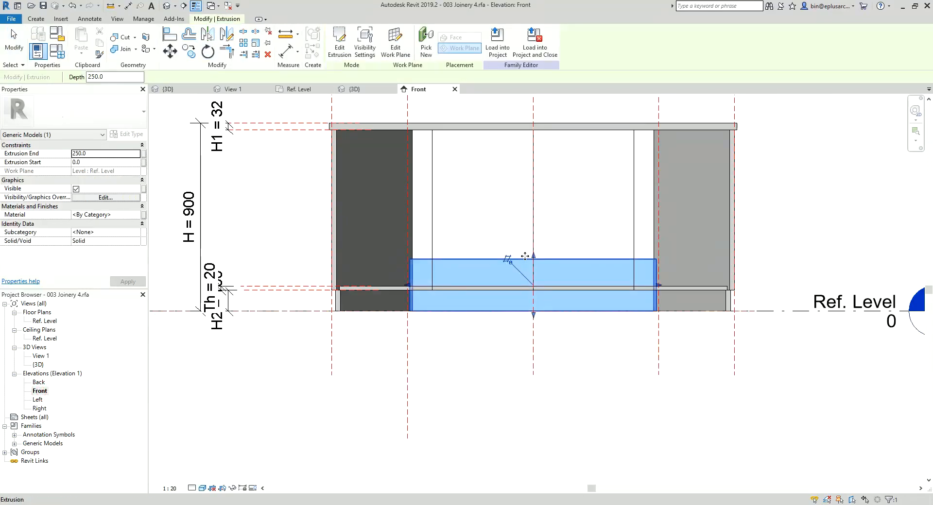
pyautogui.moveTo(533, 259); pyautogui.dragTo(533, 188)
pyautogui.moveTo(534, 315); pyautogui.dragTo(533, 257)
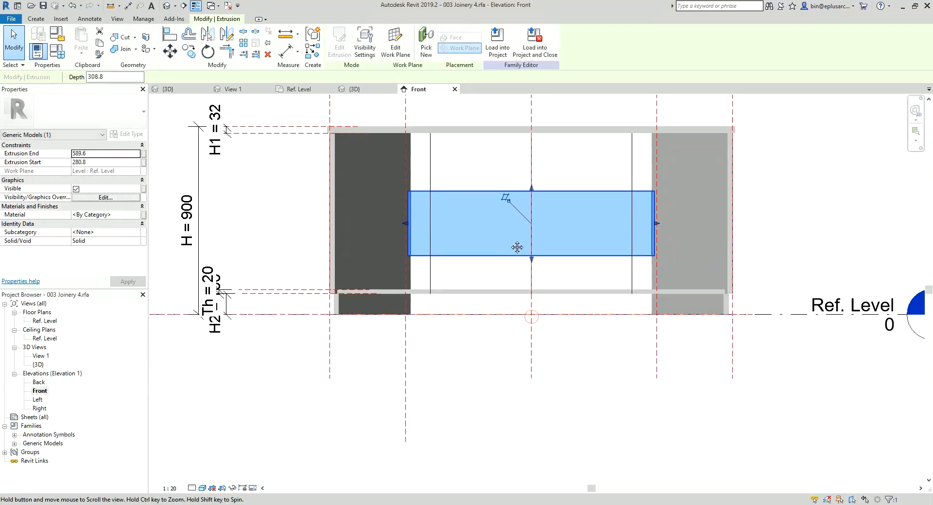
# Step: Align and lock the back panel's top edge to the benchtop's underside plane and its bottom edge to the Ref. Level line
pyautogui.press('a')
pyautogui.press('l')
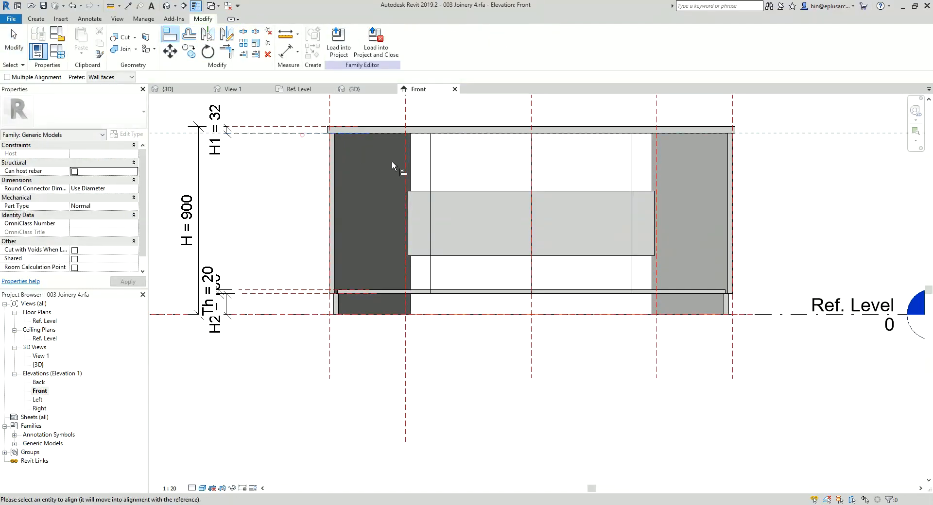
pyautogui.click(474, 191)
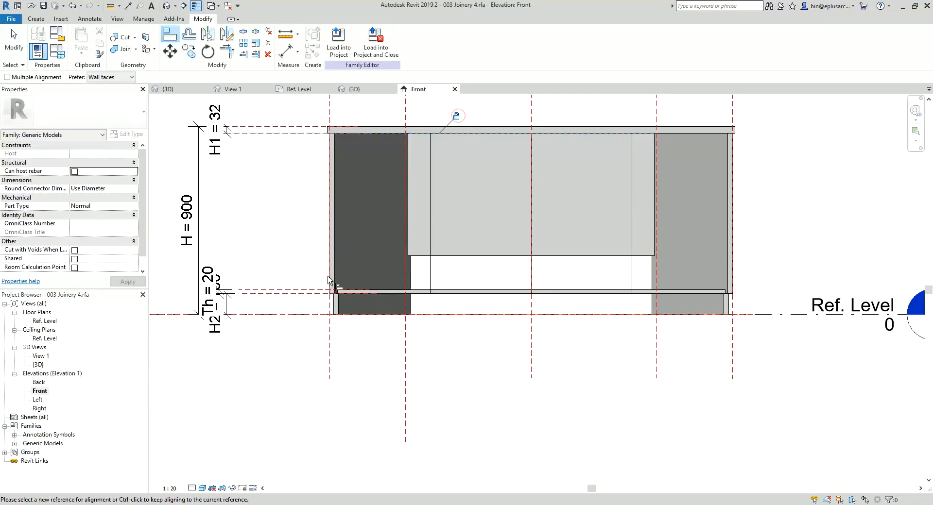
pyautogui.click(292, 315)
pyautogui.click(462, 256)
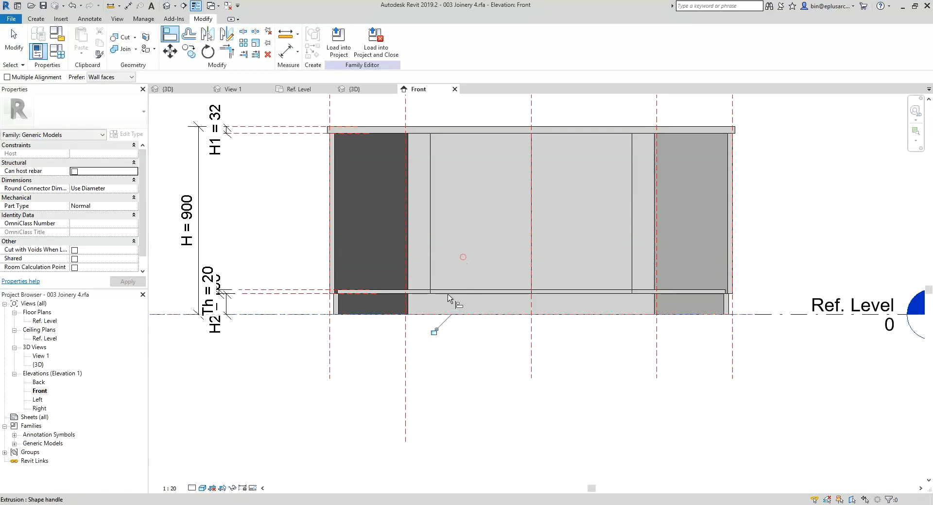
pyautogui.scroll(-2, 436, 334)
pyautogui.press('Escape')
pyautogui.press('Escape')
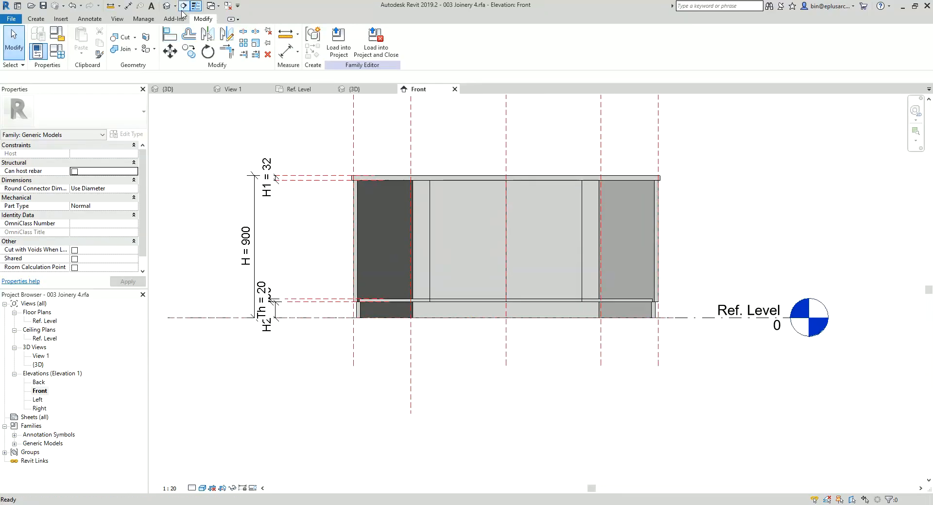
# Step: Review the cabinet in 3D and begin a front panel extrusion at Ref. Level, locking lines to the D1 plane and the Th plane behind it
pyautogui.click(173, 8)
pyautogui.keyDown('shift'); pyautogui.moveTo(382, 208); pyautogui.dragTo(588, 296, button='middle'); pyautogui.keyUp('shift')
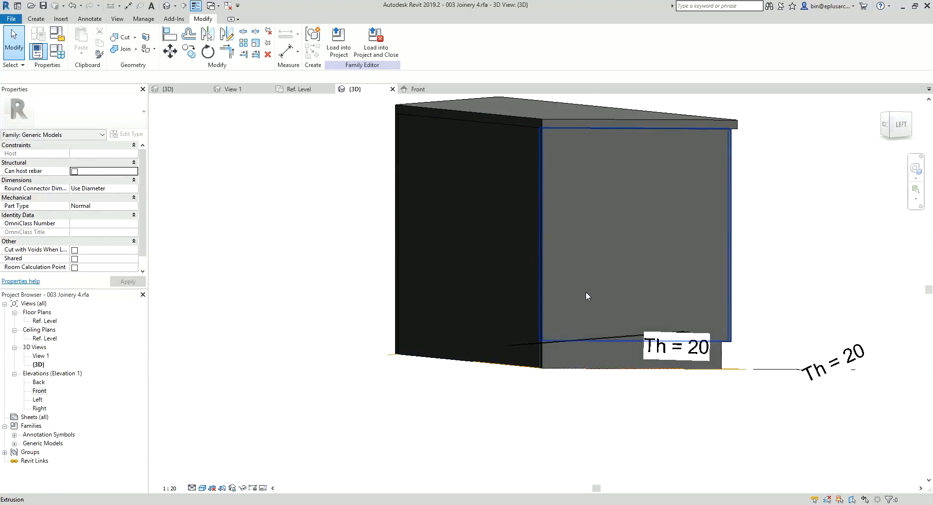
pyautogui.keyDown('shift'); pyautogui.moveTo(760, 277); pyautogui.dragTo(580, 272, button='middle'); pyautogui.keyUp('shift')
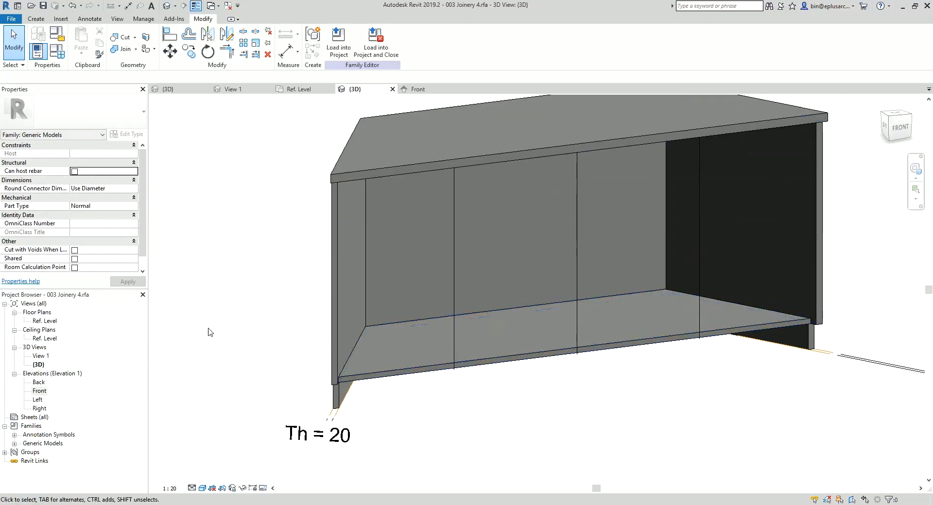
pyautogui.doubleClick(44, 321)
pyautogui.moveTo(351, 318); pyautogui.dragTo(347, 324, button='middle')
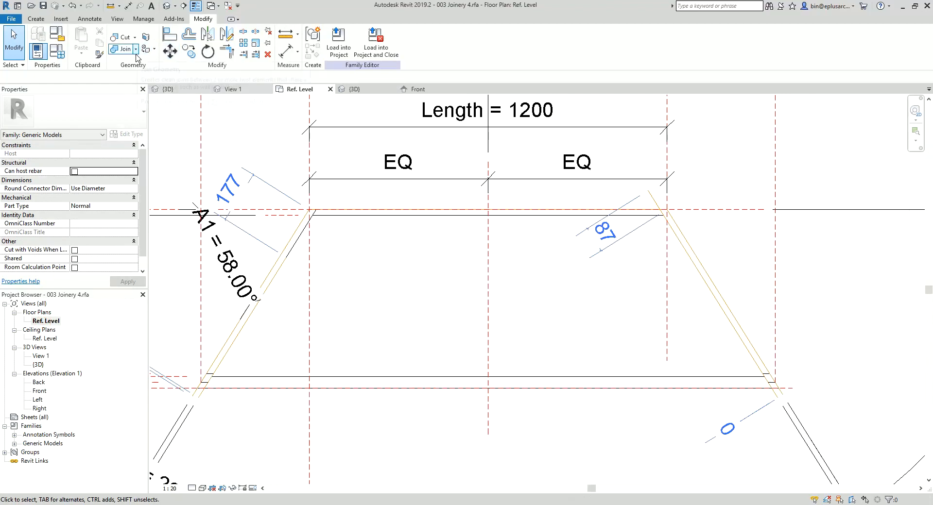
pyautogui.click(36, 18)
pyautogui.click(83, 35)
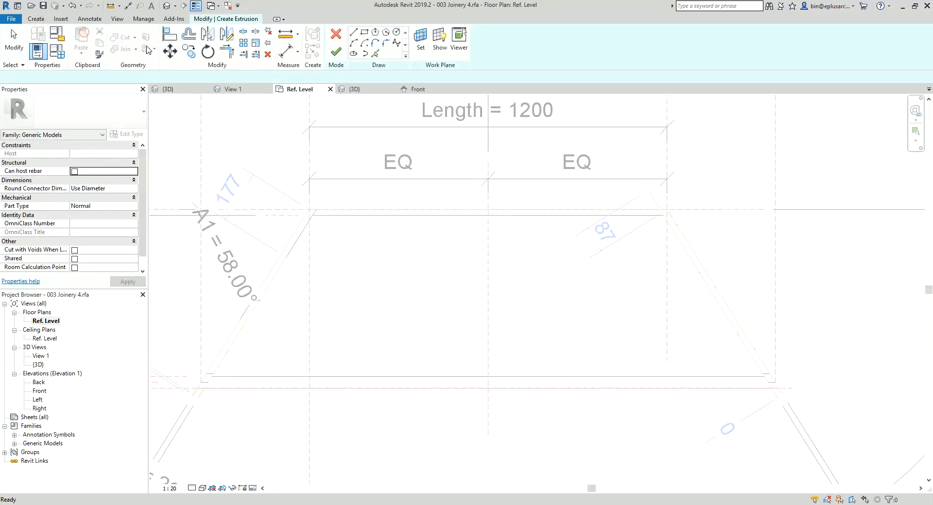
pyautogui.click(377, 54)
pyautogui.moveTo(261, 362); pyautogui.dragTo(364, 329, button='middle')
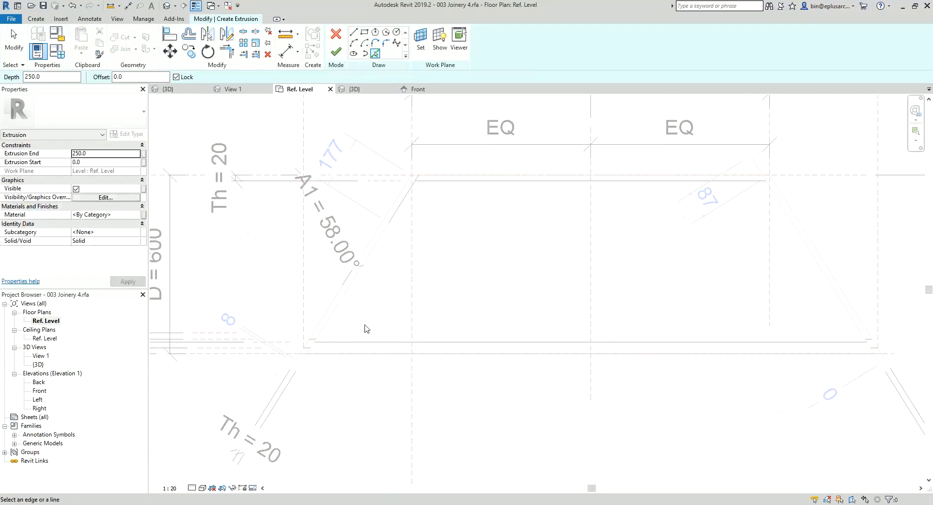
pyautogui.scroll(1, 239, 359)
pyautogui.moveTo(255, 358); pyautogui.dragTo(345, 343, button='middle')
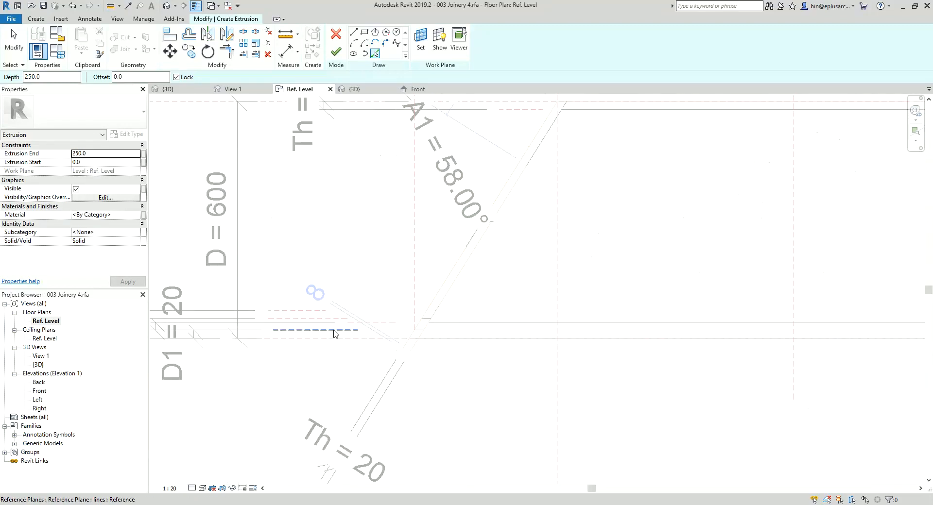
pyautogui.click(333, 331)
pyautogui.click(385, 323)
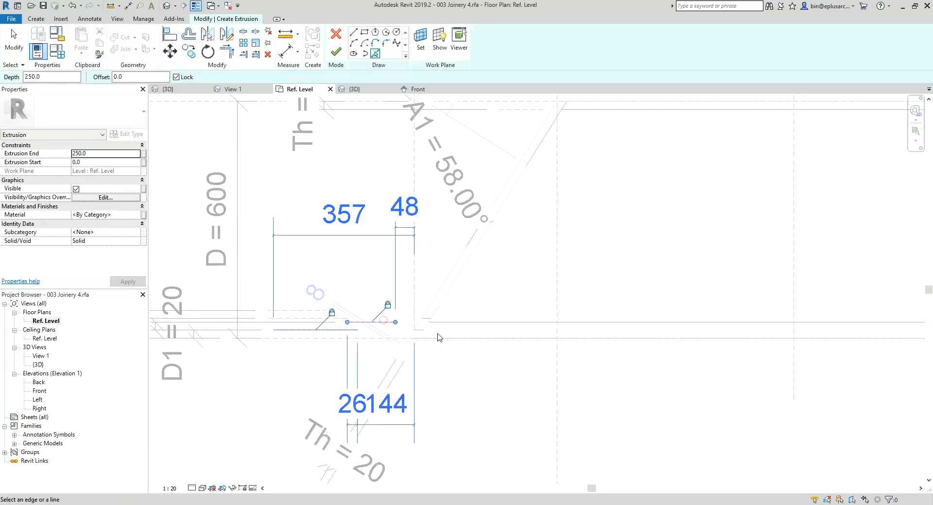
# Step: Add the inner reference lines of both angled ends to the front panel sketch as locked lines
pyautogui.click(415, 347)
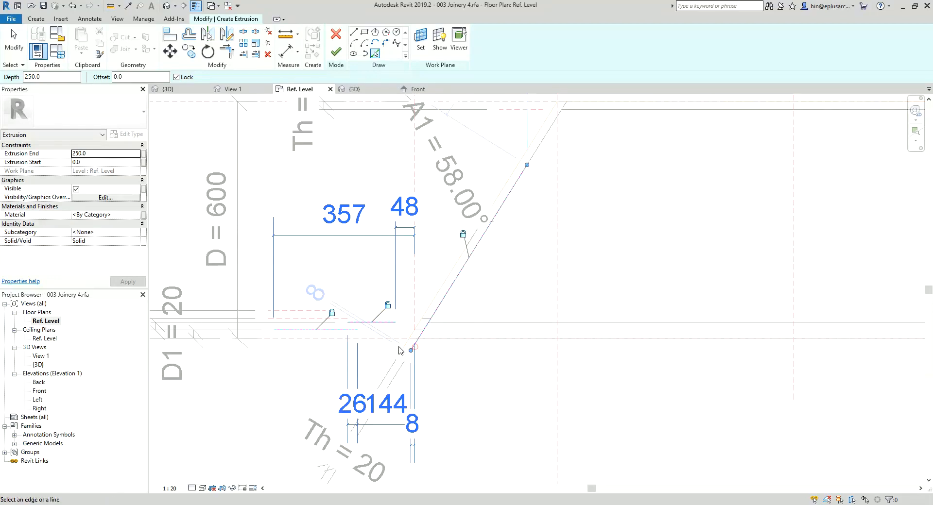
pyautogui.scroll(-1, 399, 346)
pyautogui.moveTo(822, 388); pyautogui.dragTo(646, 380, button='middle')
pyautogui.click(810, 340)
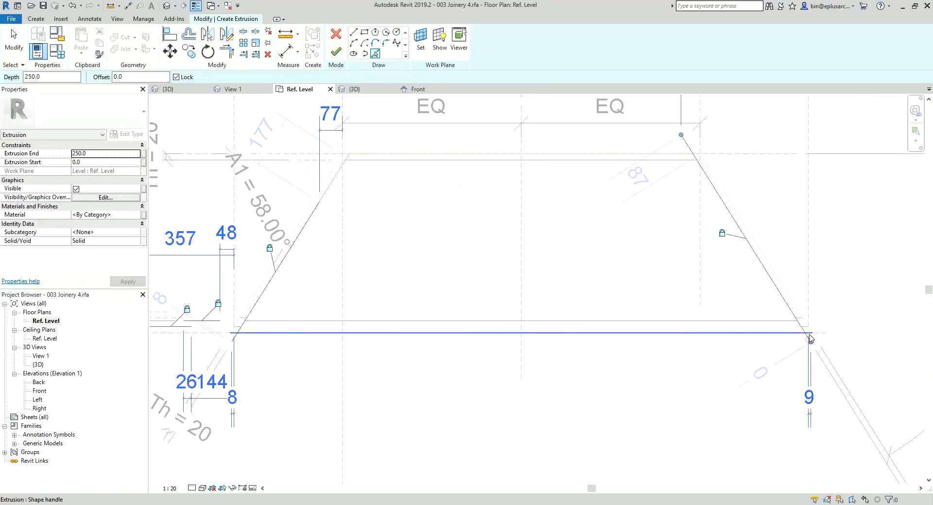
# Step: Trim the front panel's two long sketch lines to both angled lines and finish the closed extrusion
pyautogui.press('t')
pyautogui.press('r')
pyautogui.click(798, 327)
pyautogui.click(201, 321)
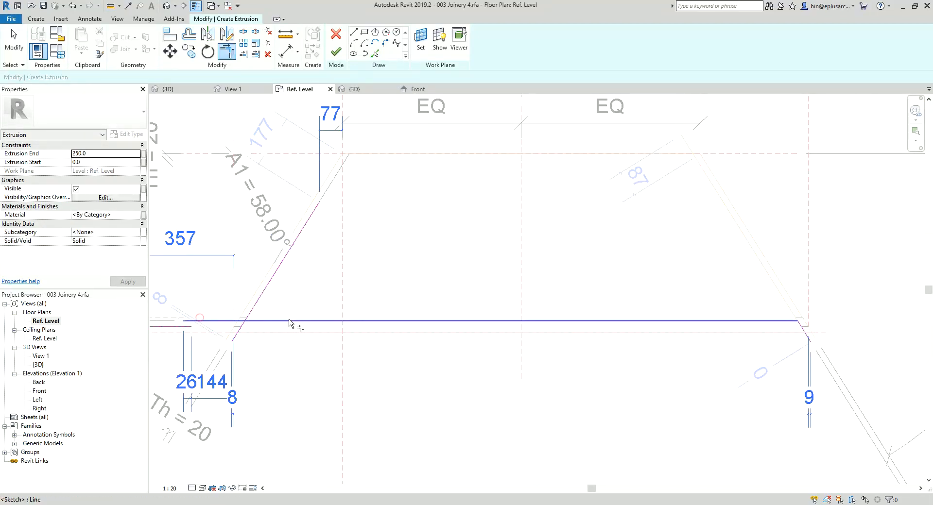
pyautogui.click(280, 321)
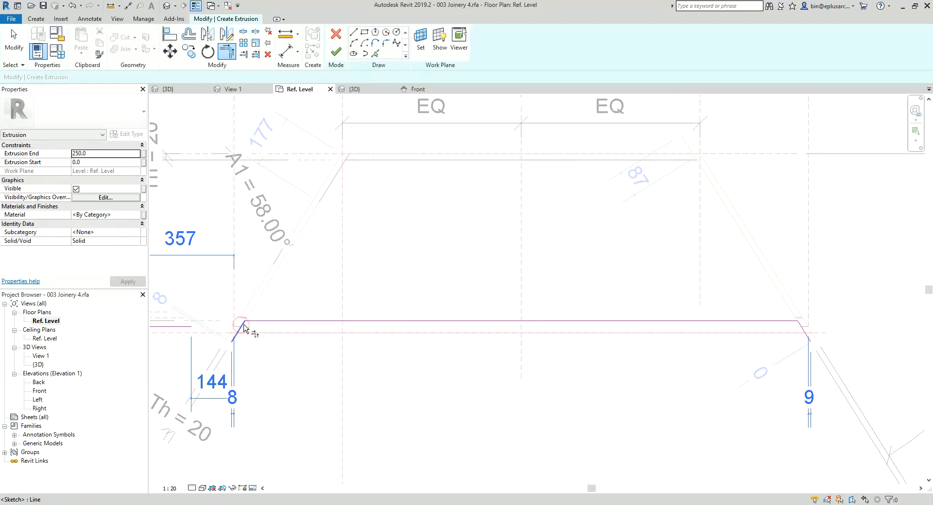
pyautogui.click(174, 334)
pyautogui.click(243, 326)
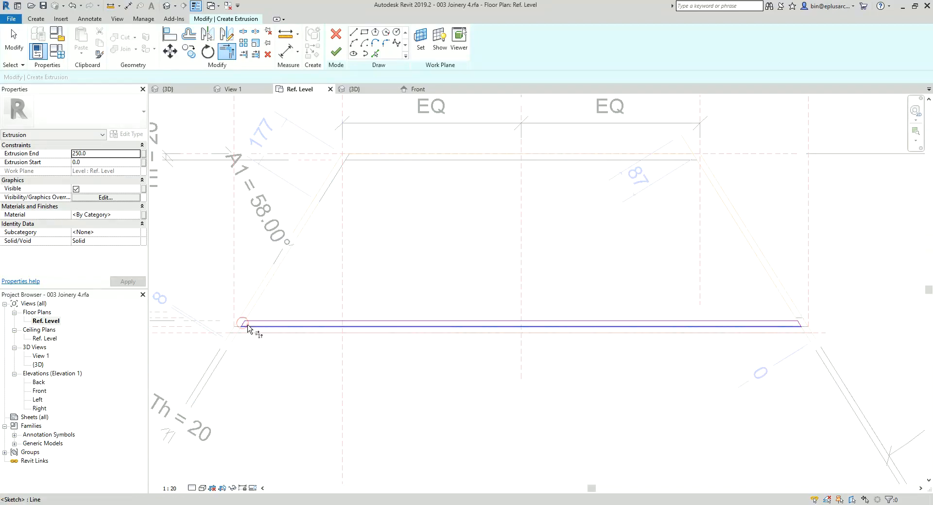
pyautogui.click(334, 54)
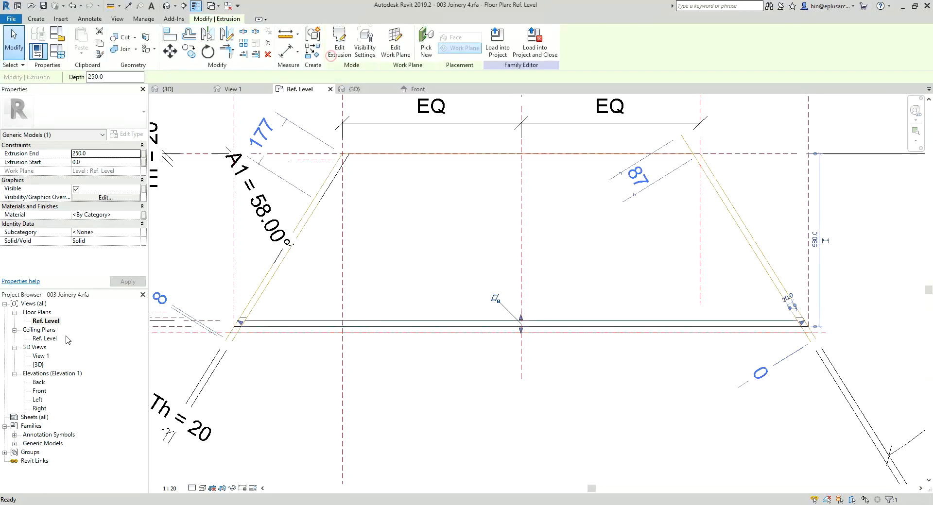
# Step: In the Front elevation, stretch the front panel's top and bottom edges up, clear of the base panel and Ref. Level
pyautogui.doubleClick(39, 391)
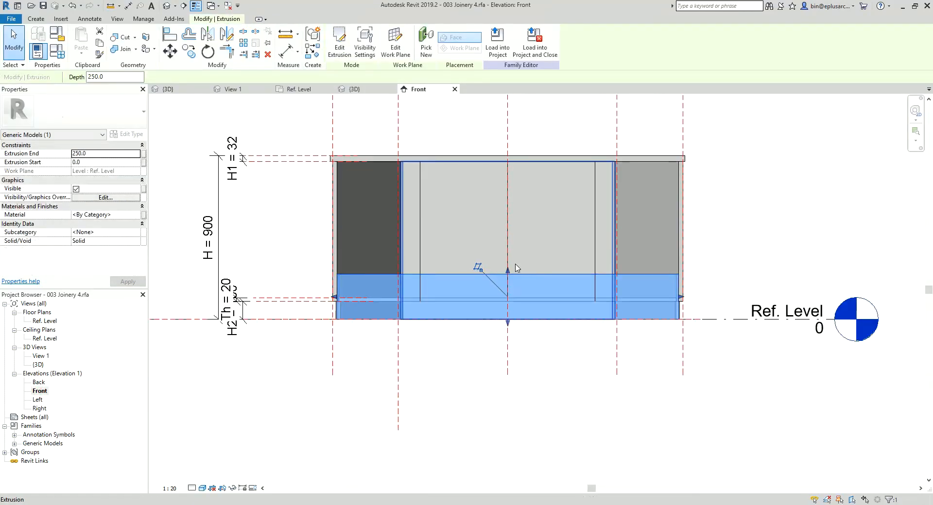
pyautogui.moveTo(508, 274); pyautogui.dragTo(506, 232)
pyautogui.moveTo(508, 322); pyautogui.dragTo(514, 280)
# Step: Align and lock the front panel's top edge to the benchtop's underside plane, and align its bottom edge with the H2 plinth-height plane
pyautogui.press('l')
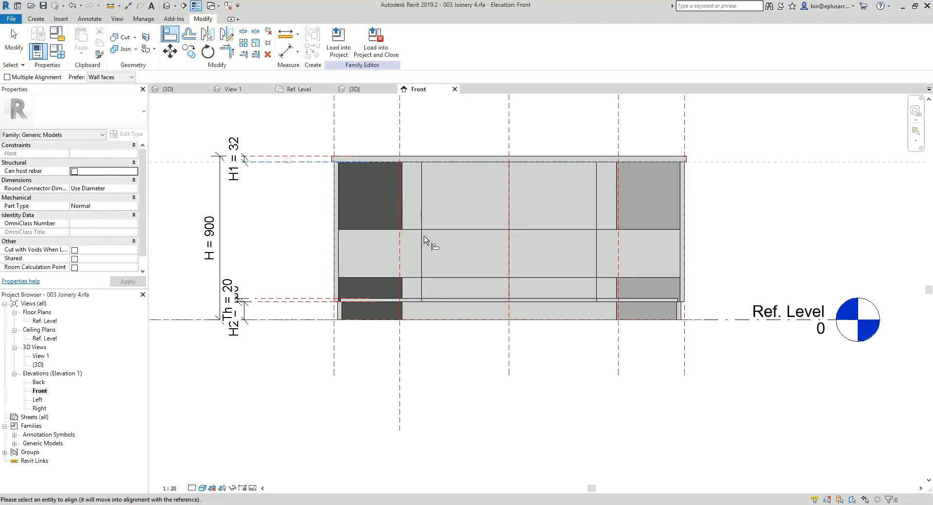
pyautogui.click(445, 230)
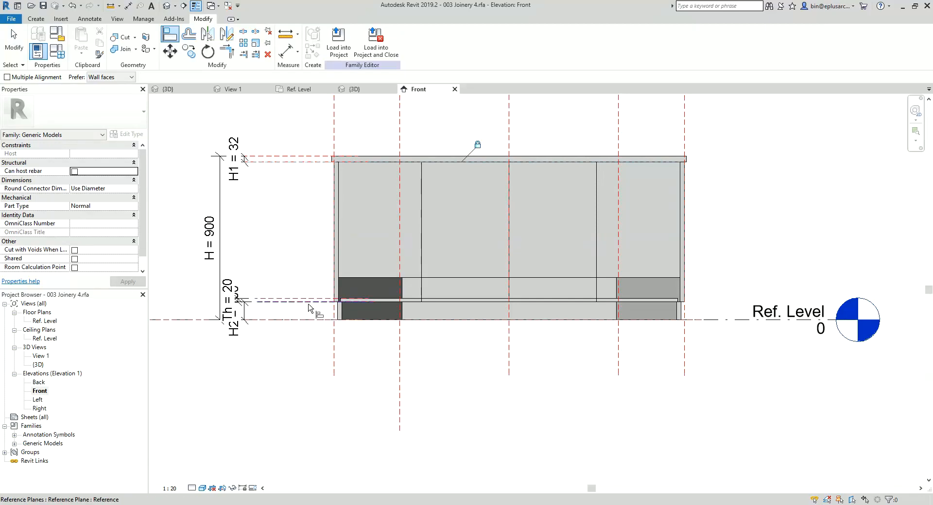
pyautogui.scroll(3, 311, 308)
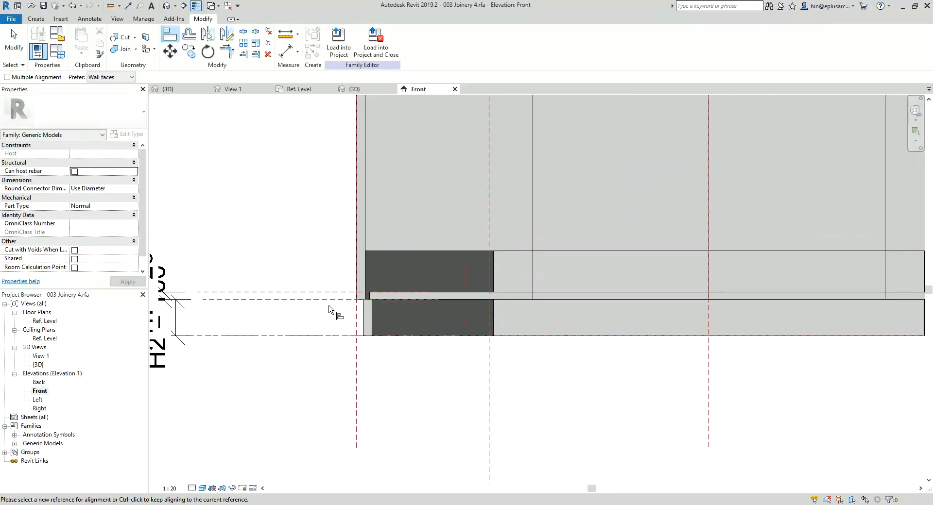
pyautogui.click(544, 251)
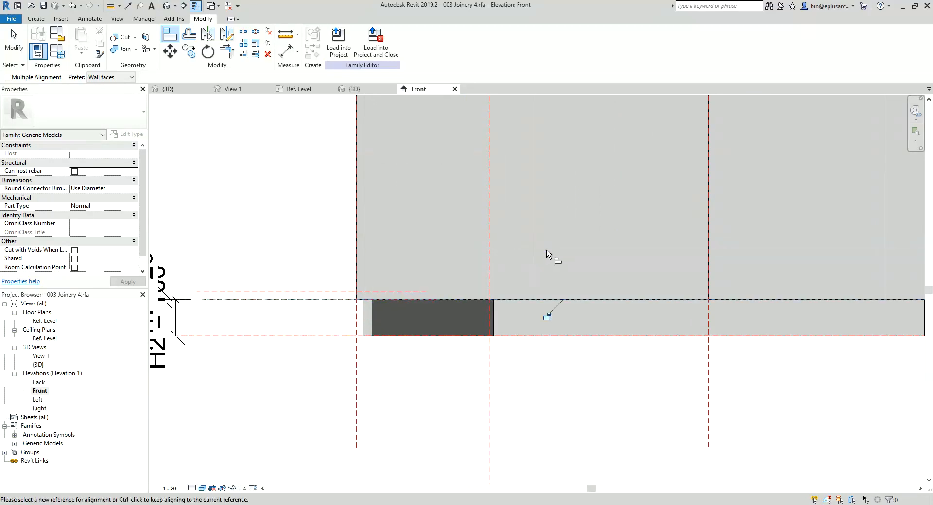
pyautogui.scroll(-5, 517, 291)
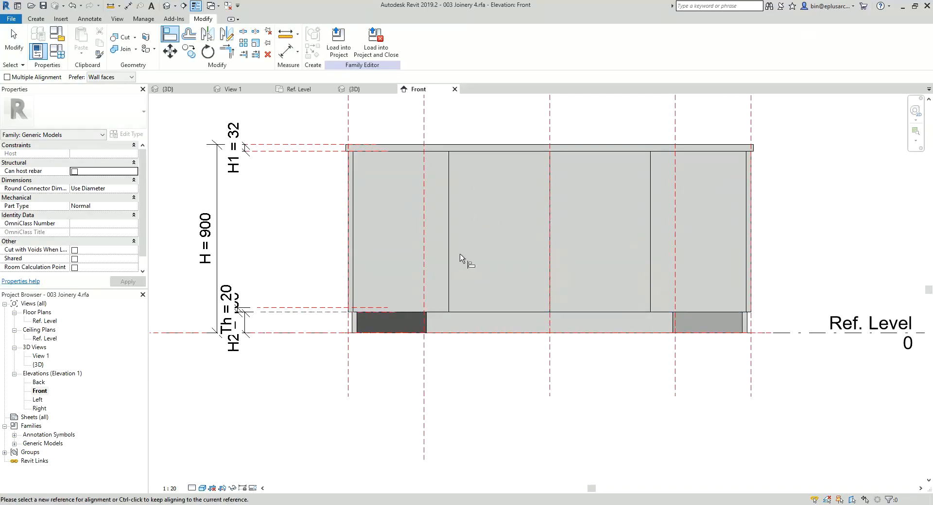
pyautogui.press('Escape')
# Step: Check the plinth in 3D and begin a front plinth extrusion at Ref. Level, locking lines to the D2 plane and the Th plane behind it
pyautogui.click(167, 5)
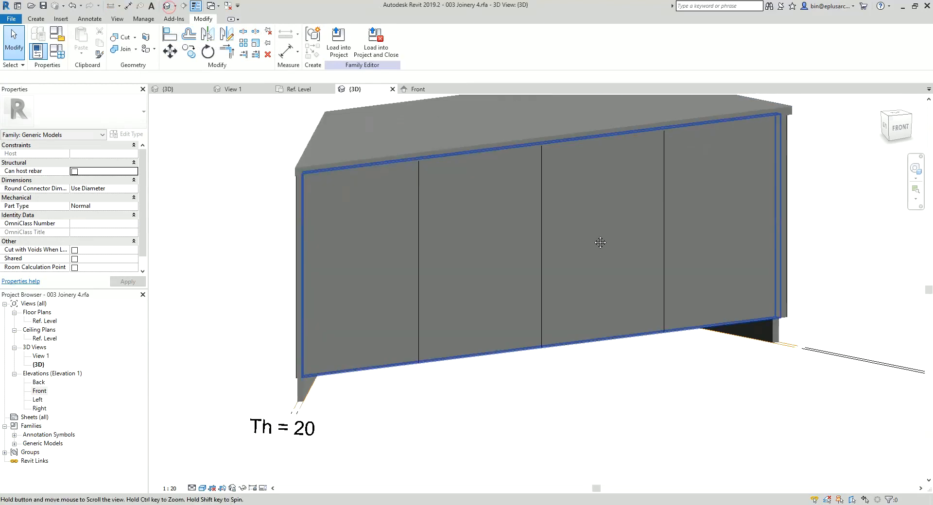
pyautogui.keyDown('shift'); pyautogui.moveTo(597, 244); pyautogui.dragTo(354, 318, button='middle'); pyautogui.keyUp('shift')
pyautogui.doubleClick(46, 321)
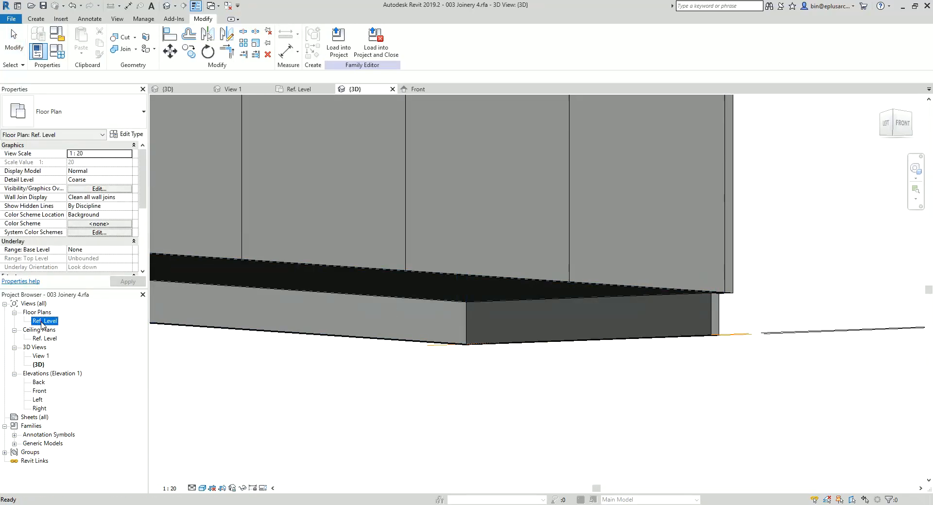
pyautogui.click(35, 18)
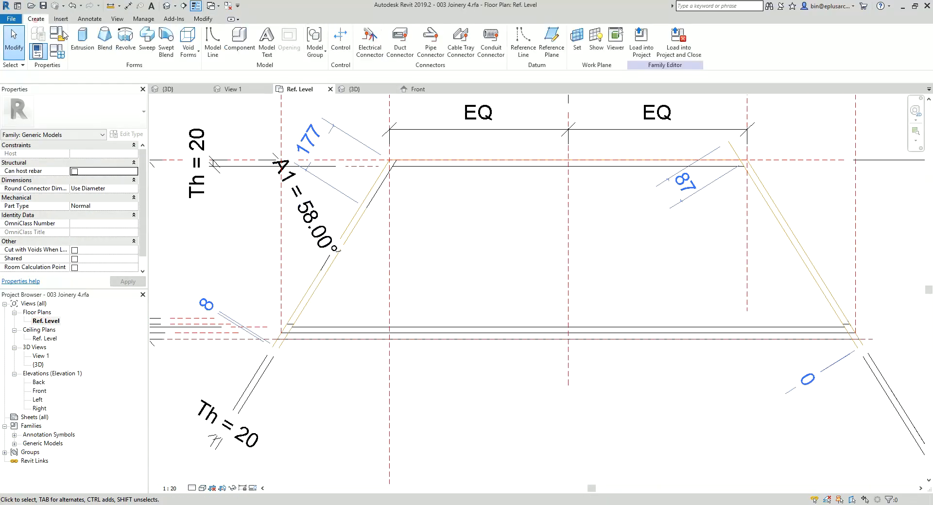
pyautogui.click(69, 40)
pyautogui.click(375, 54)
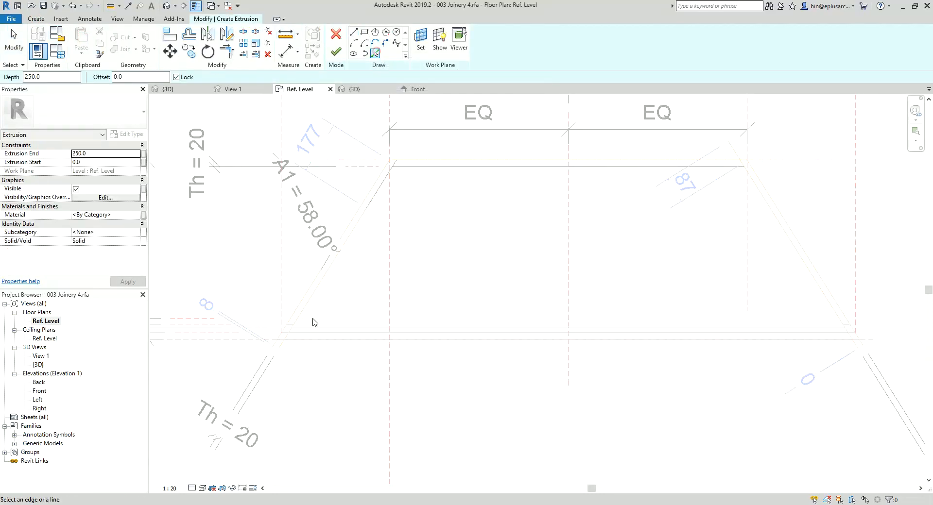
pyautogui.moveTo(285, 348); pyautogui.dragTo(352, 340, button='middle')
pyautogui.scroll(2, 221, 335)
pyautogui.moveTo(221, 336)
pyautogui.mouseDown(button='middle')
pyautogui.moveTo(523, 328)
pyautogui.moveTo(354, 312)
pyautogui.moveTo(374, 308)
pyautogui.mouseUp(button='middle')
pyautogui.scroll(-1, 409, 313)
pyautogui.click(361, 307)
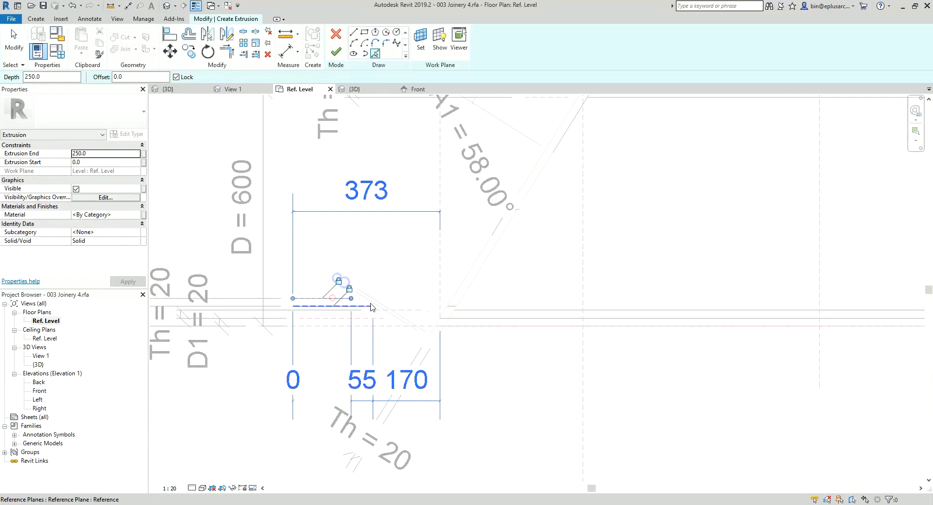
# Step: Add the inner reference lines of the left and right angled ends to the front plinth sketch as locked lines
pyautogui.click(440, 335)
pyautogui.scroll(-4, 440, 336)
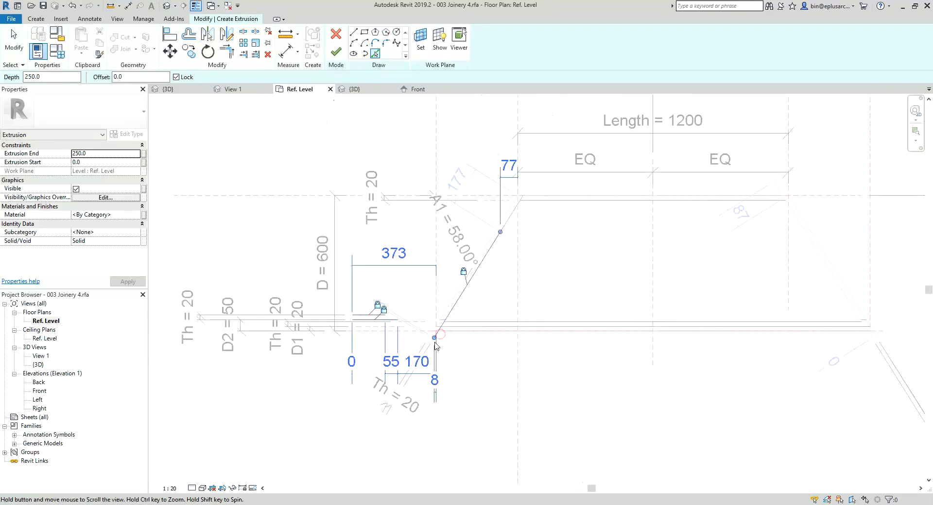
pyautogui.moveTo(440, 335); pyautogui.dragTo(350, 345, button='middle')
pyautogui.scroll(1, 351, 346)
pyautogui.scroll(2, 834, 344)
pyautogui.click(837, 343)
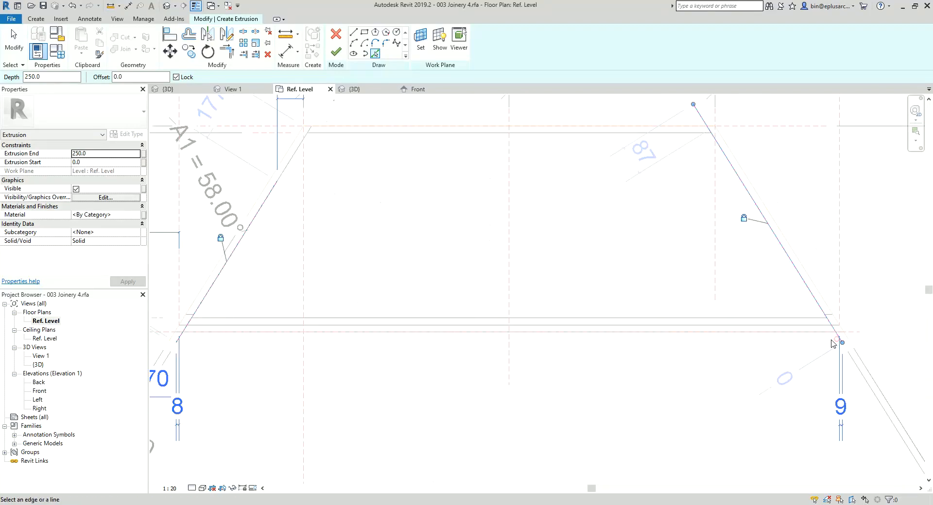
pyautogui.scroll(-2, 833, 332)
# Step: Trim the front plinth's rear sketch line to the right and left angled lines
pyautogui.press('t')
pyautogui.press('r')
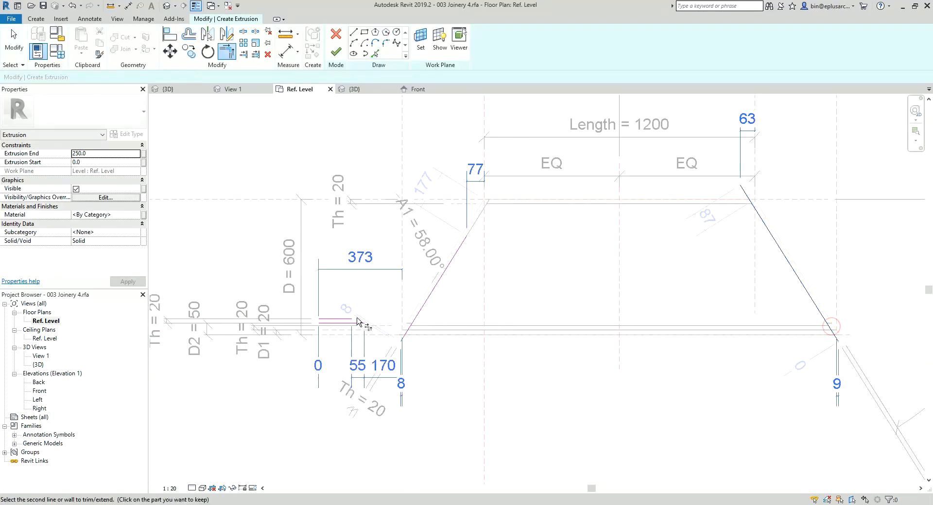
pyautogui.click(349, 319)
pyautogui.scroll(2, 419, 321)
pyautogui.click(425, 316)
pyautogui.click(408, 322)
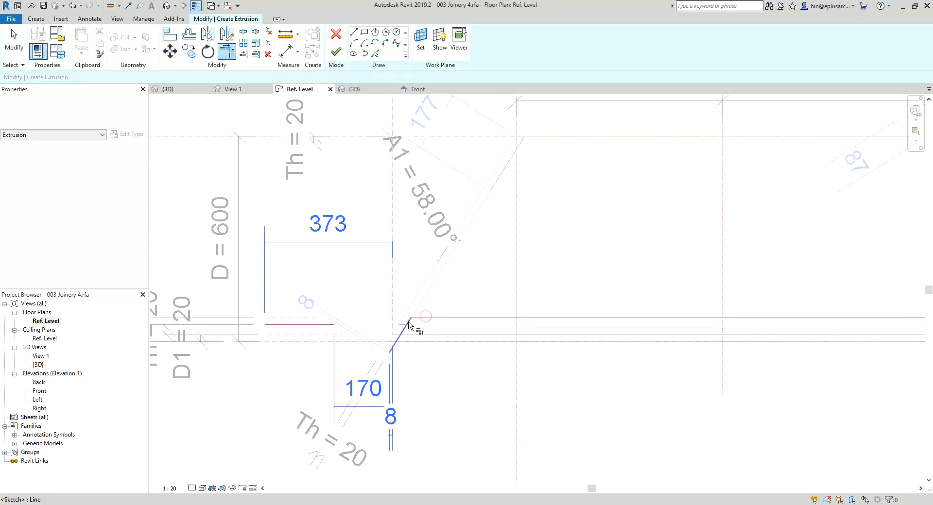
# Step: Trim the front plinth's outer sketch line to both angled lines and finish the closed extrusion
pyautogui.click(333, 325)
pyautogui.scroll(-2, 333, 329)
pyautogui.scroll(2, 801, 332)
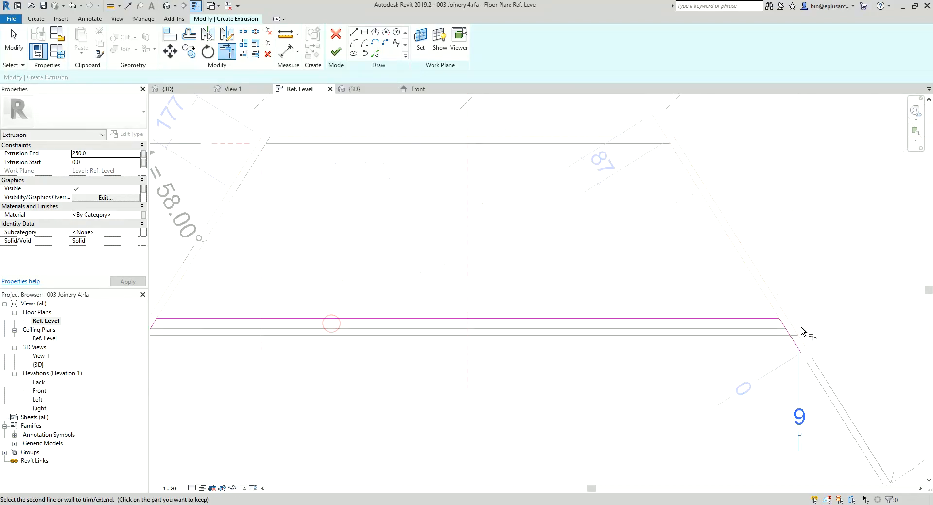
pyautogui.scroll(-2, 761, 335)
pyautogui.scroll(4, 486, 342)
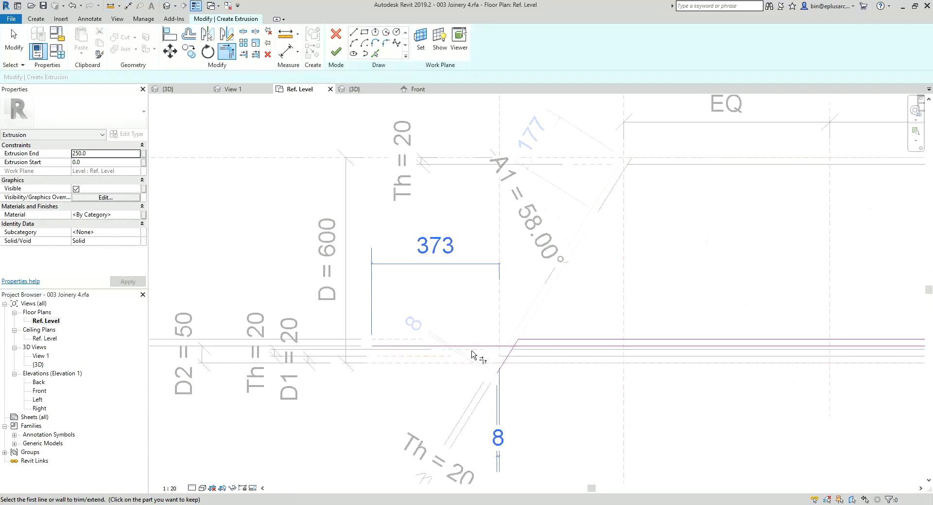
pyautogui.click(529, 345)
pyautogui.scroll(-3, 410, 346)
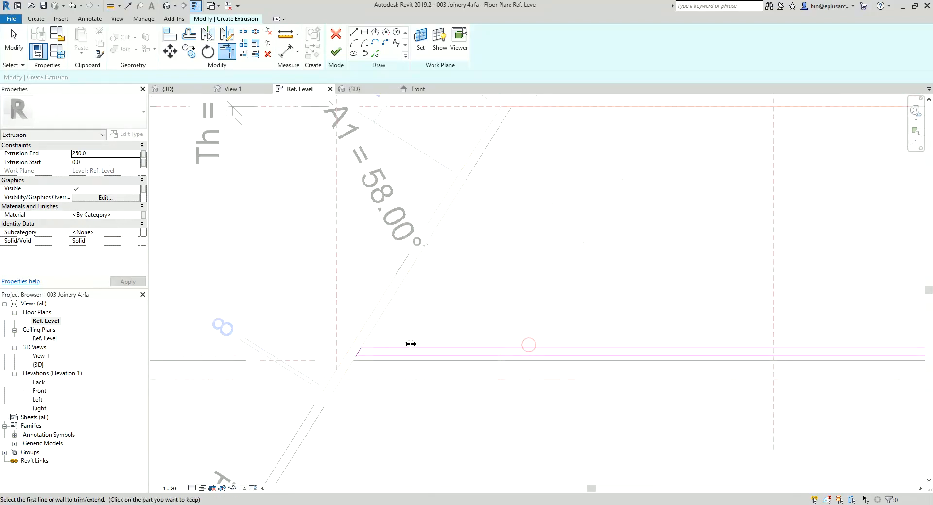
pyautogui.moveTo(403, 342)
pyautogui.mouseDown(button='middle')
pyautogui.moveTo(387, 335)
pyautogui.moveTo(417, 321)
pyautogui.moveTo(396, 315)
pyautogui.mouseUp(button='middle')
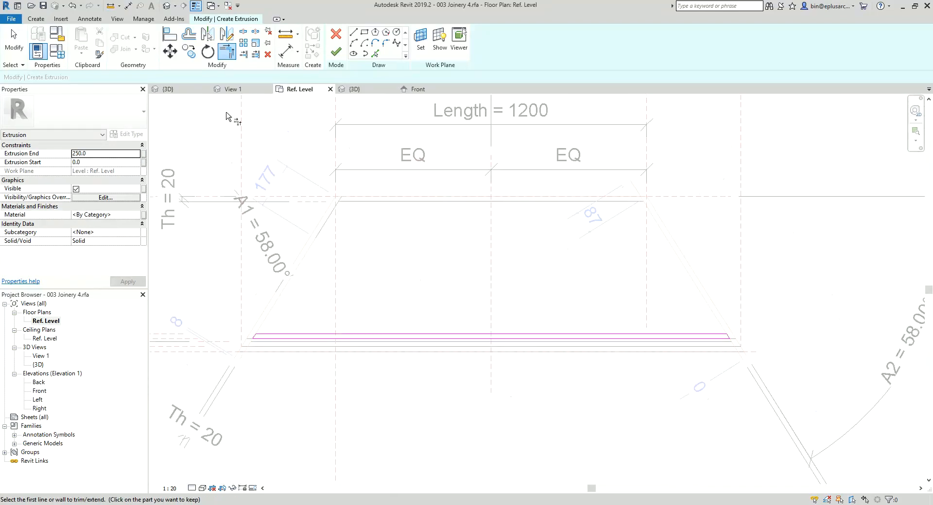
pyautogui.click(336, 51)
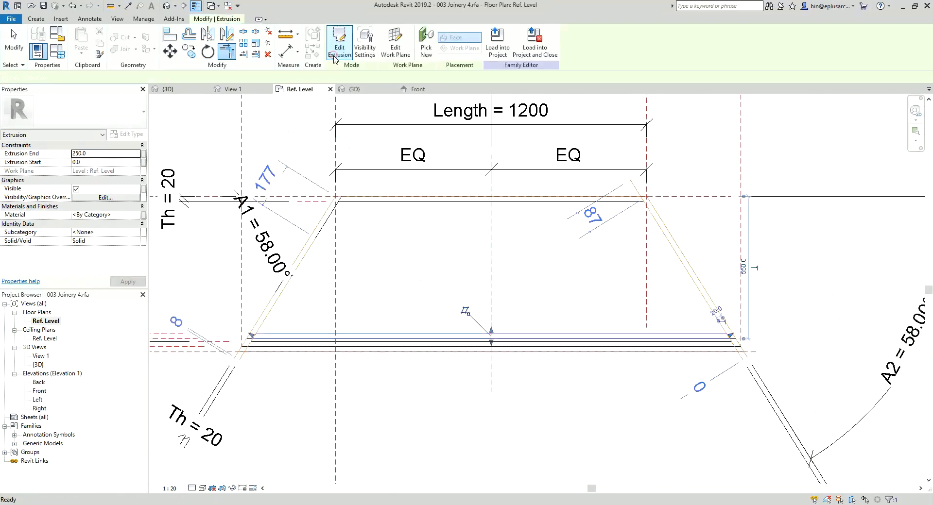
# Step: In the Front elevation, stretch the front plinth's top edge down below the H2 plane, to a depth of about 53 mm
pyautogui.doubleClick(40, 391)
pyautogui.scroll(2, 554, 321)
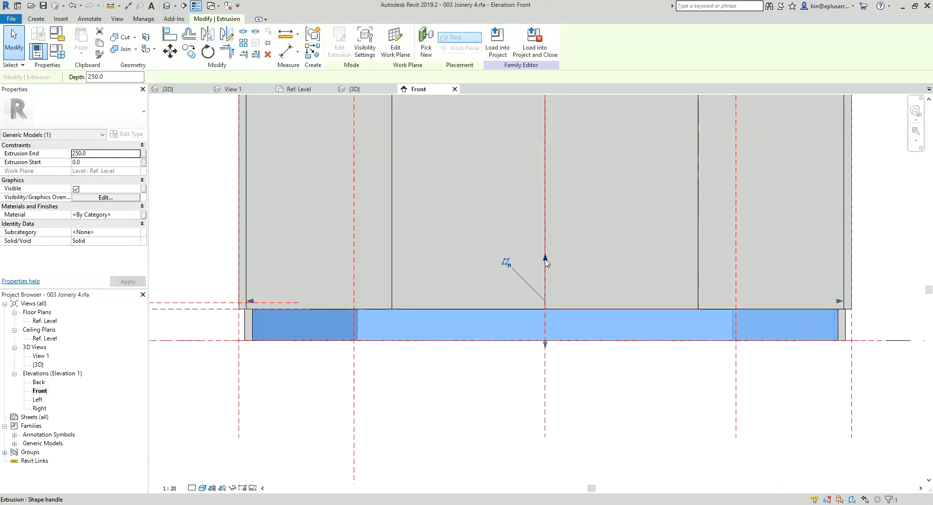
pyautogui.moveTo(545, 263); pyautogui.dragTo(525, 329)
pyautogui.moveTo(316, 316); pyautogui.dragTo(422, 319, button='middle')
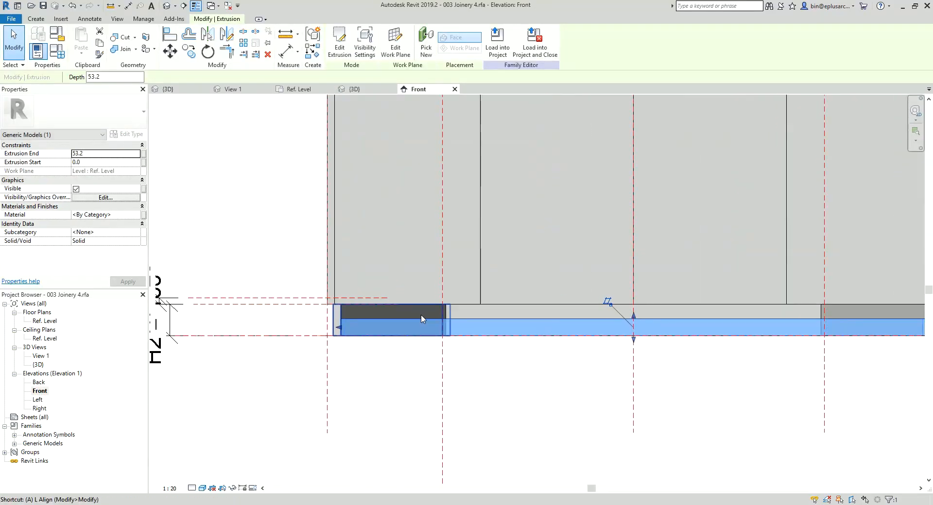
# Step: Align the front plinth's top edge to the H2 reference plane and lock the alignment
pyautogui.press('l')
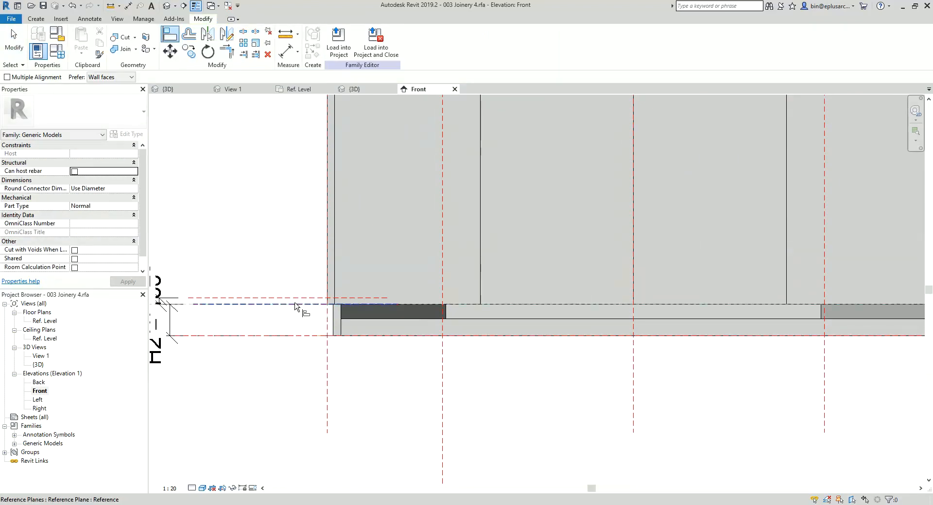
pyautogui.click(489, 319)
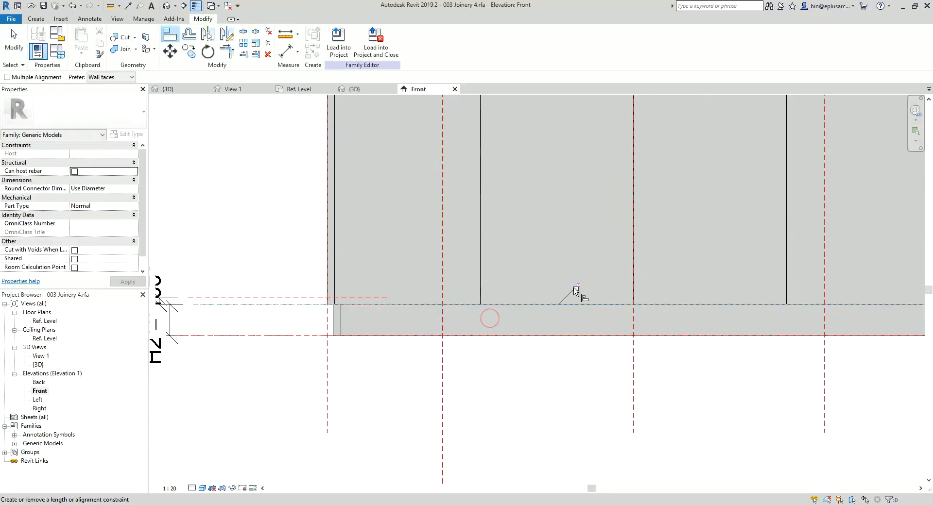
pyautogui.press('Escape')
pyautogui.press('Escape')
# Step: Stretch the front plinth's bottom edge about 52 mm below Ref. Level, then align and lock it to the base reference plane
pyautogui.click(481, 325)
pyautogui.click(530, 326)
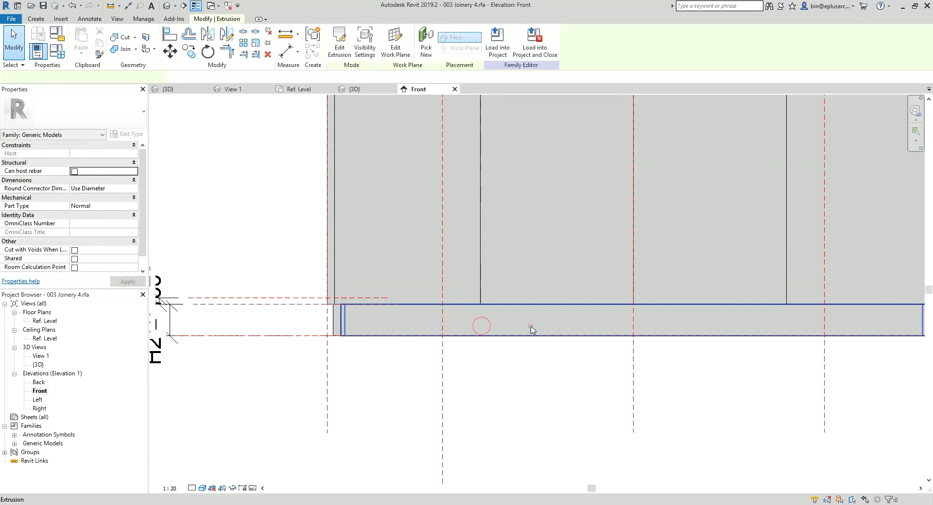
pyautogui.moveTo(633, 339); pyautogui.dragTo(633, 356)
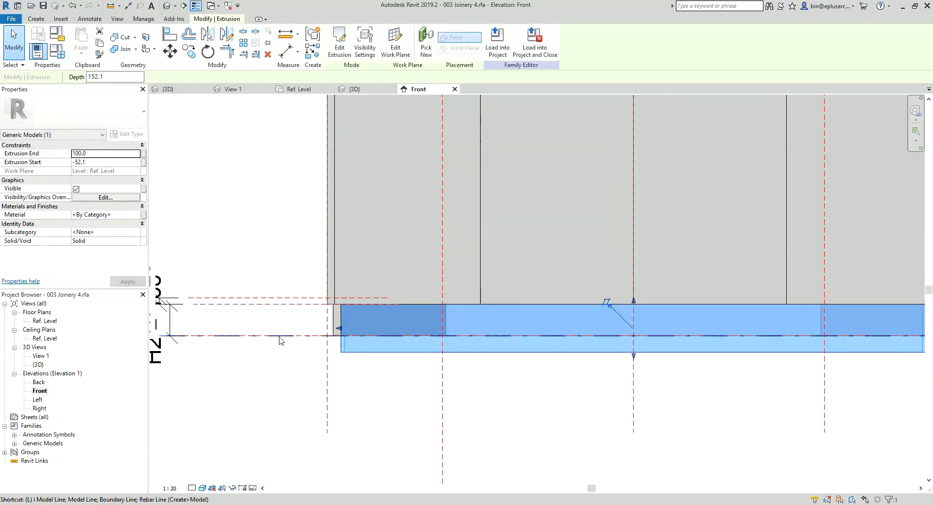
pyautogui.press('Escape')
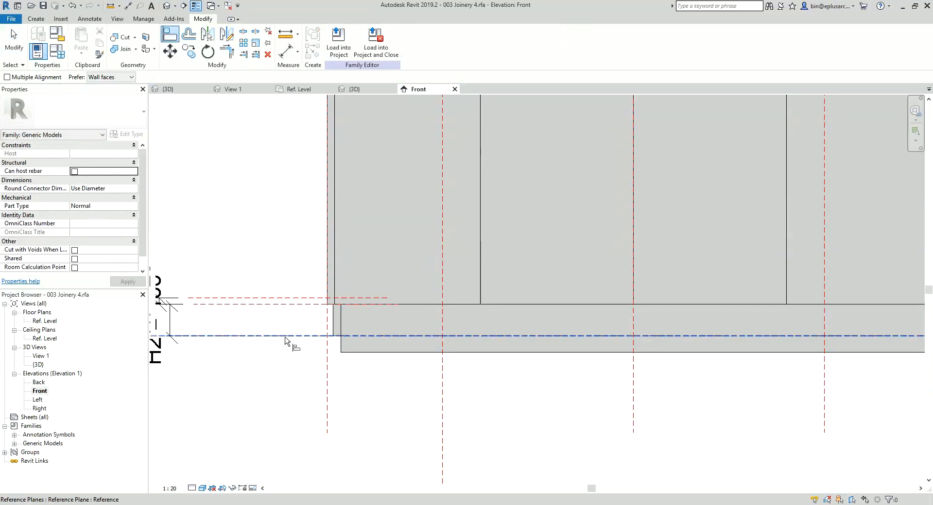
pyautogui.click(285, 336)
pyautogui.click(537, 352)
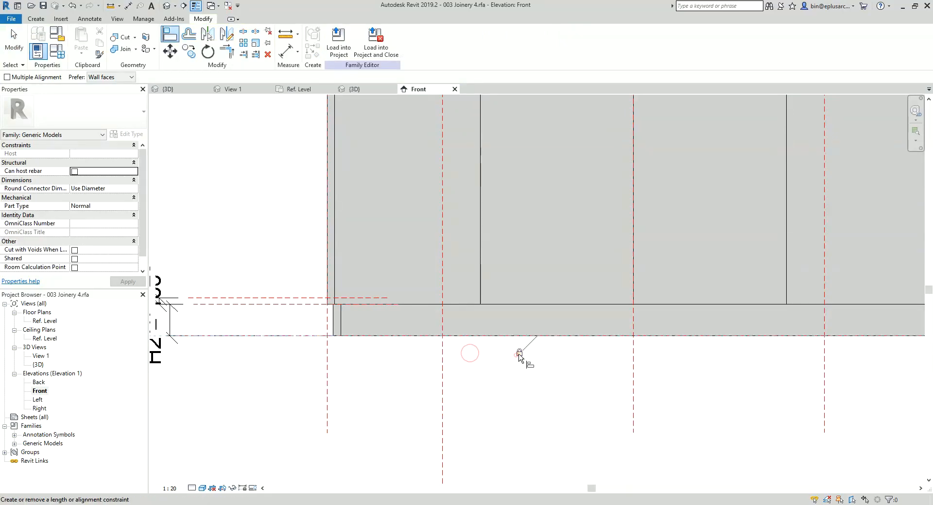
pyautogui.scroll(-4, 519, 357)
pyautogui.press('Escape')
pyautogui.press('Escape')
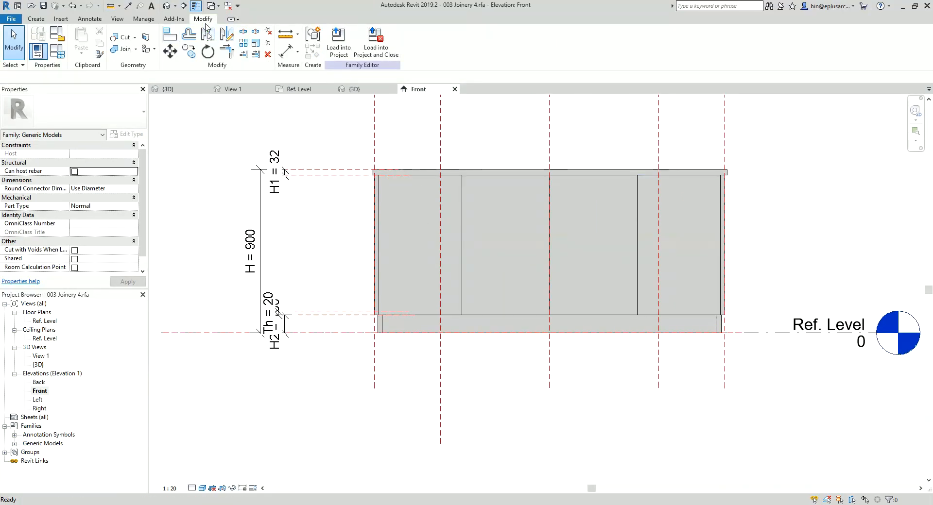
# Step: Review the completed cabinet in 3D, then load the family into the project and close it without saving changes
pyautogui.click(170, 7)
pyautogui.keyDown('shift'); pyautogui.moveTo(317, 218); pyautogui.dragTo(445, 296, button='middle'); pyautogui.keyUp('shift')
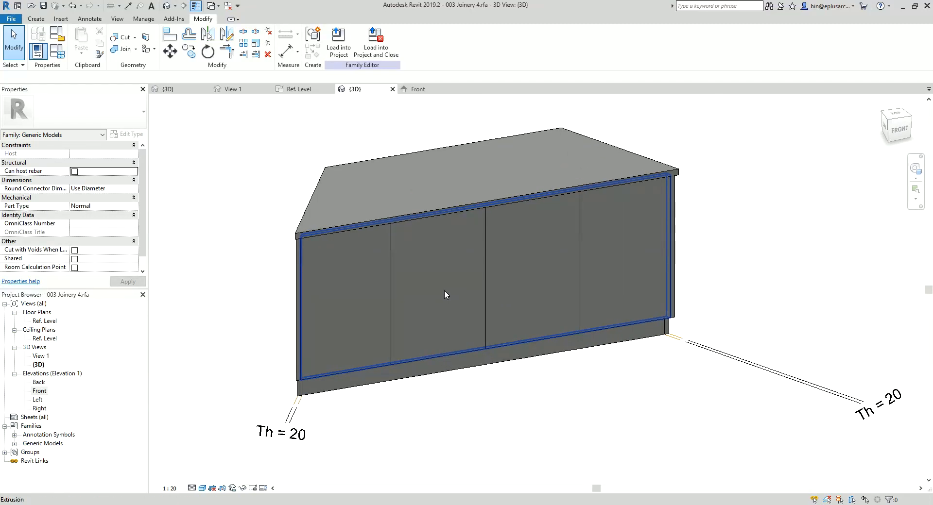
pyautogui.click(228, 5)
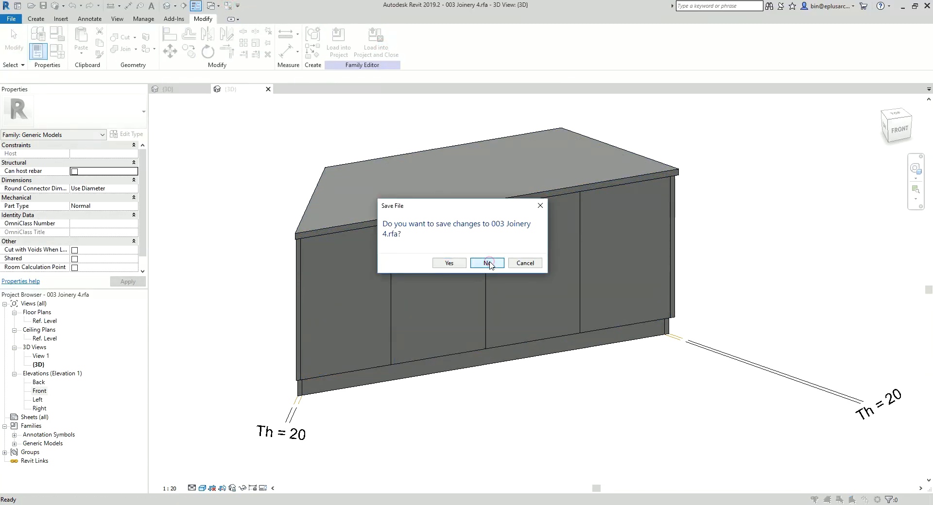
pyautogui.click(487, 263)
pyautogui.click(456, 227)
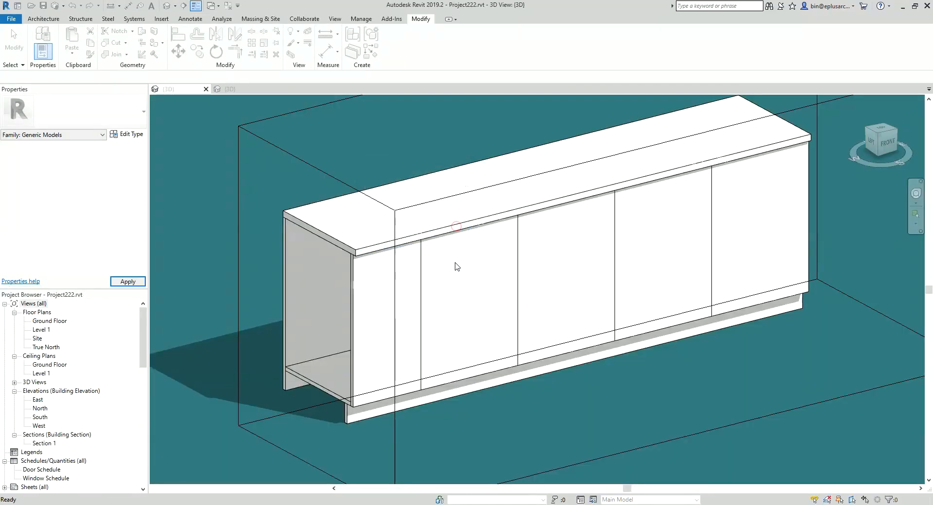
# Step: Stretch the section box outward past the cabinet's cut-off left end to uncover its end panel
pyautogui.scroll(-2, 456, 272)
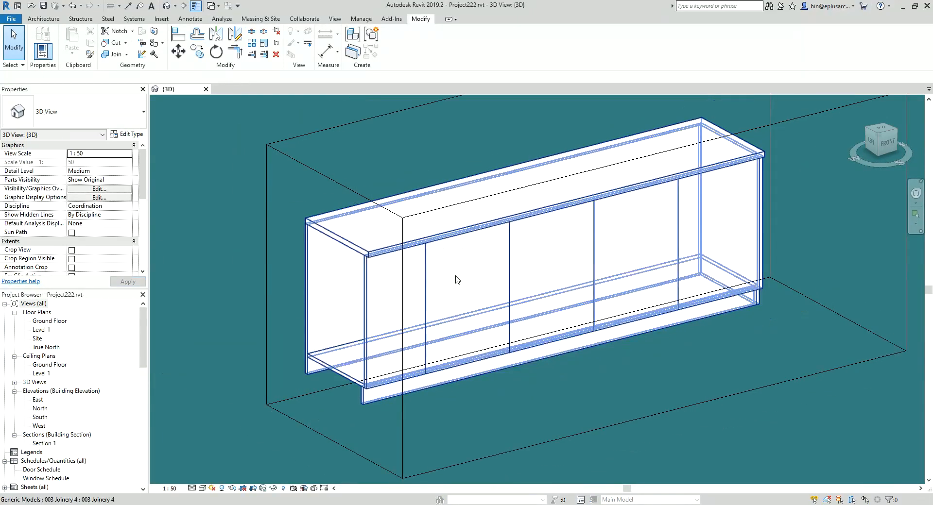
pyautogui.moveTo(476, 302); pyautogui.dragTo(475, 277, button='middle')
pyautogui.click(388, 191)
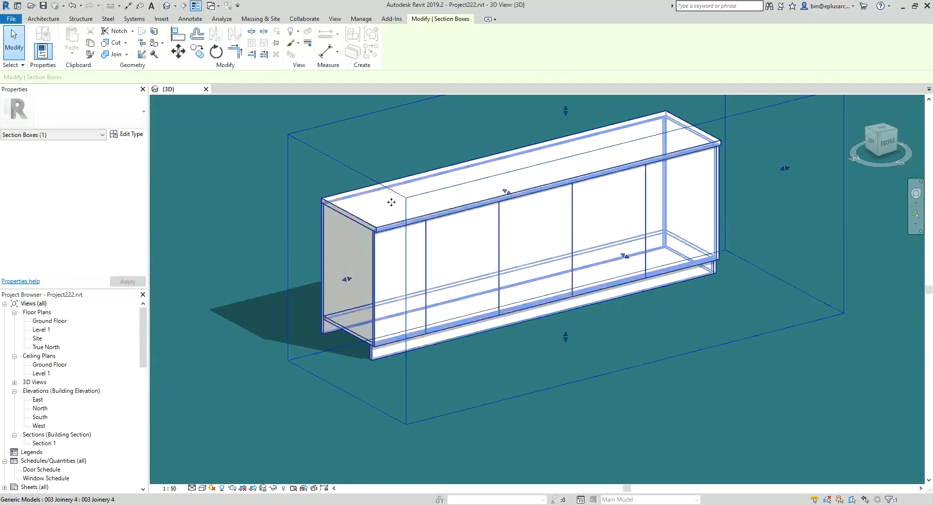
pyautogui.moveTo(391, 202); pyautogui.dragTo(497, 196, button='middle')
pyautogui.moveTo(455, 275); pyautogui.dragTo(365, 302)
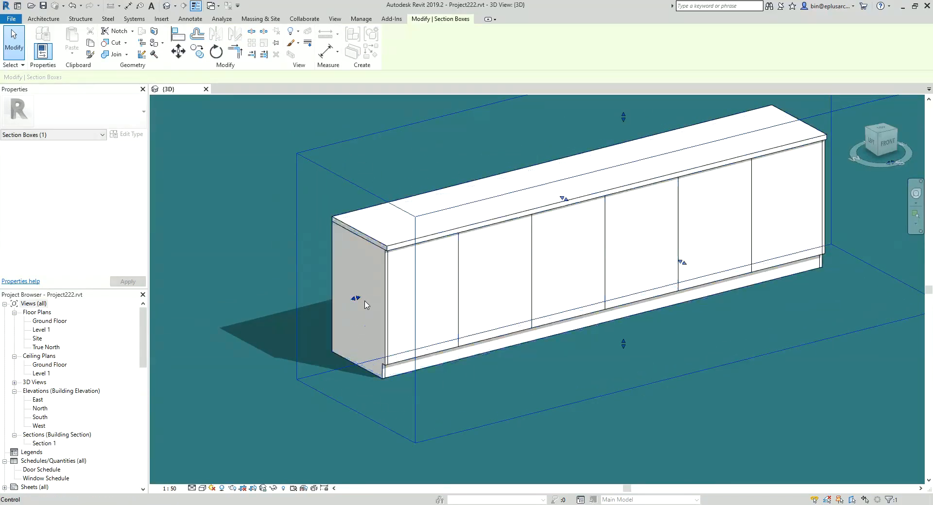
pyautogui.keyDown('shift'); pyautogui.moveTo(334, 305); pyautogui.dragTo(520, 324, button='middle'); pyautogui.keyUp('shift')
pyautogui.scroll(1, 425, 320)
pyautogui.keyDown('shift'); pyautogui.moveTo(423, 318); pyautogui.dragTo(412, 323, button='middle'); pyautogui.keyUp('shift')
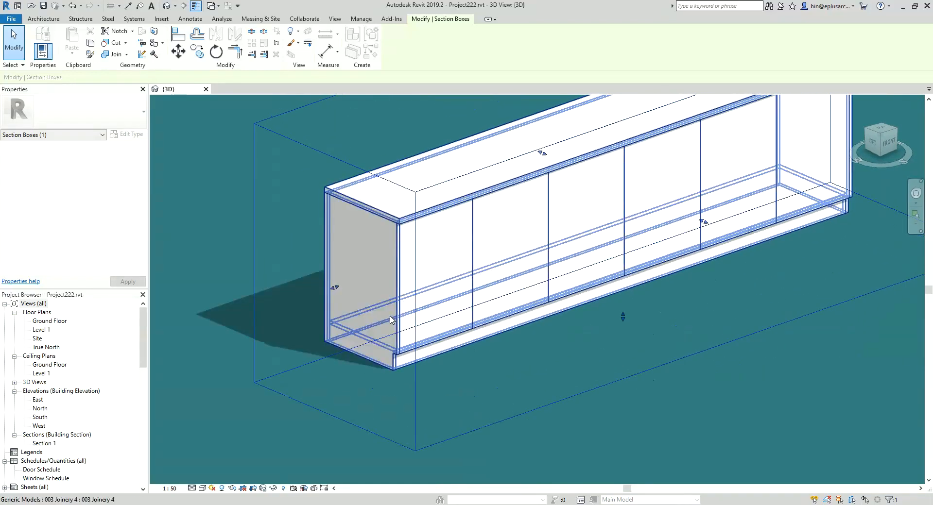
# Step: Set the placed cabinet's A3 and A4 angles to 122° and apply the change
pyautogui.click(387, 263)
pyautogui.click(387, 263)
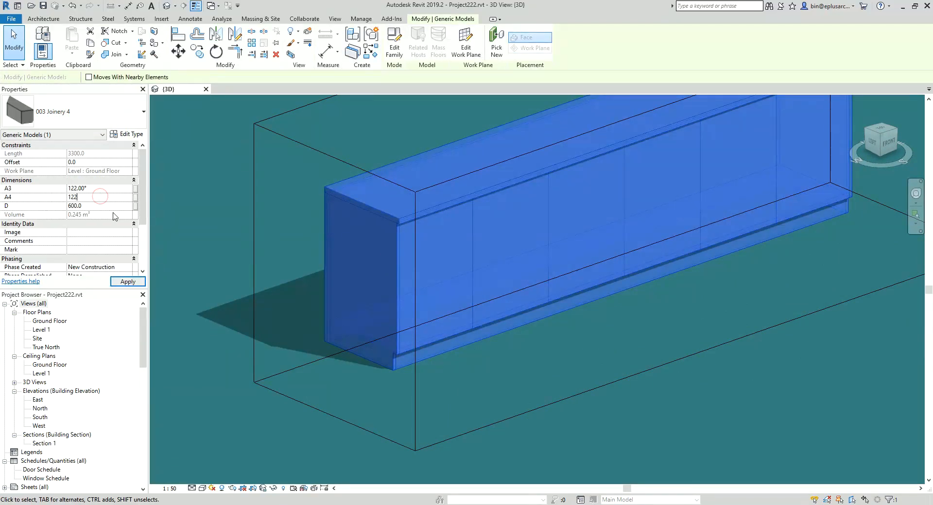
pyautogui.click(128, 282)
pyautogui.scroll(-5, 531, 252)
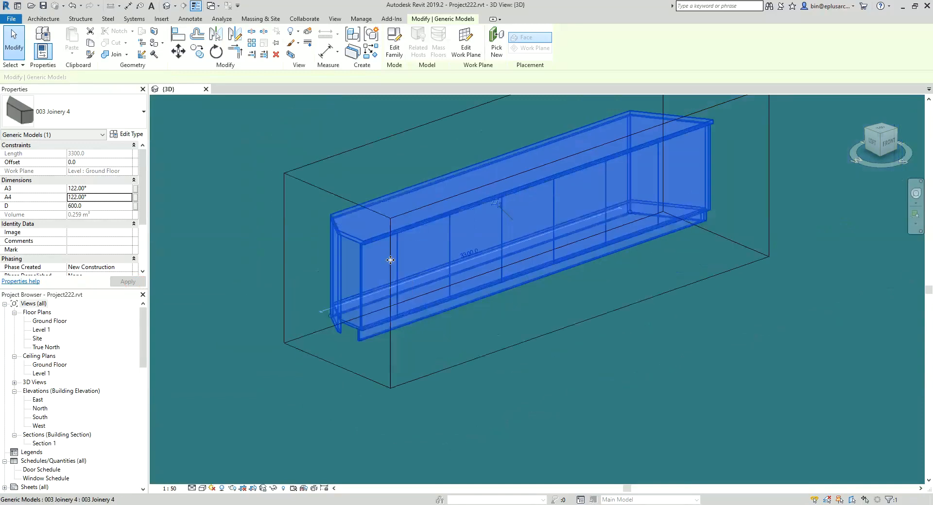
pyautogui.press('Escape')
# Step: Extend the section box's left face further outward to clear the cabinet's angled end
pyautogui.click(386, 228)
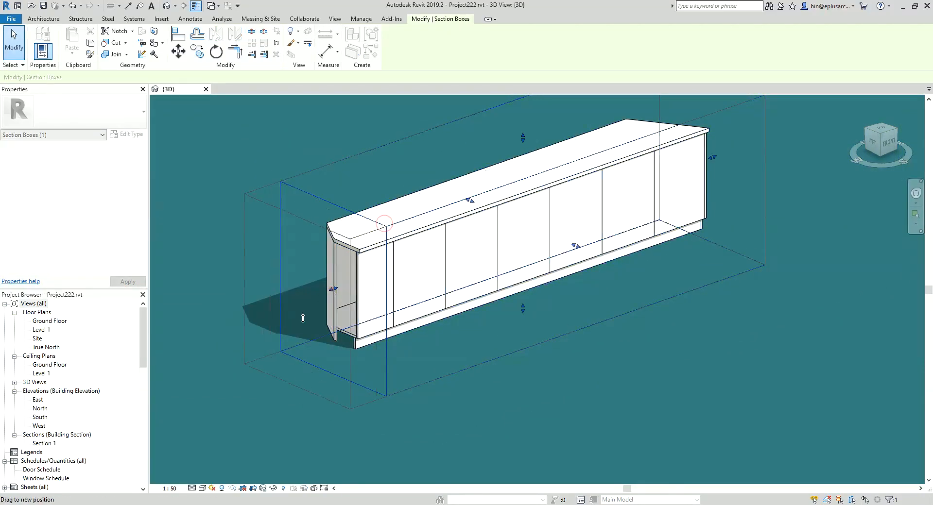
pyautogui.keyDown('shift'); pyautogui.moveTo(386, 227); pyautogui.dragTo(396, 266, button='middle'); pyautogui.keyUp('shift')
pyautogui.press('Escape')
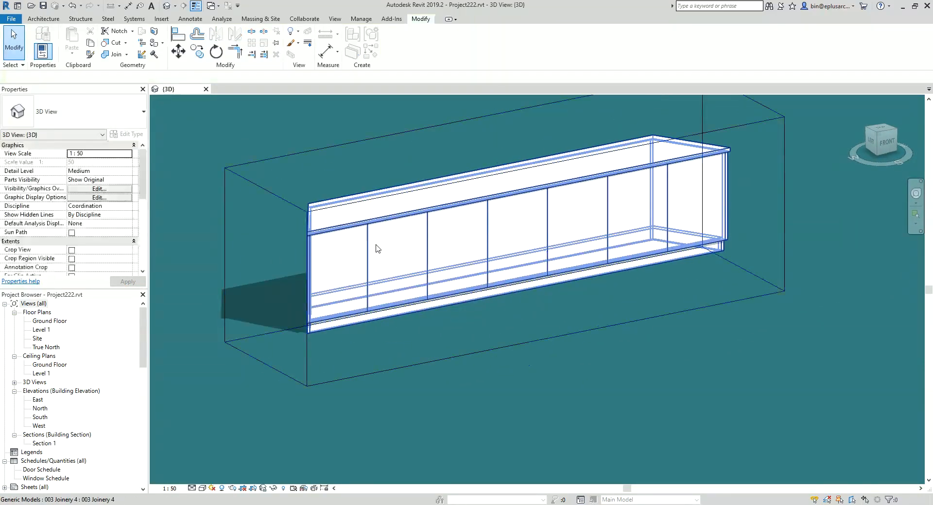
pyautogui.scroll(2, 401, 268)
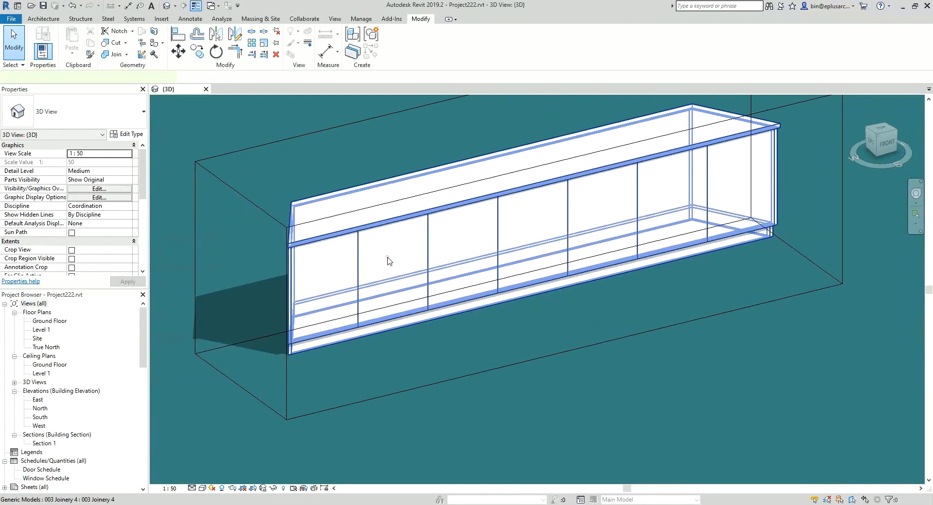
pyautogui.click(387, 257)
pyautogui.click(216, 290)
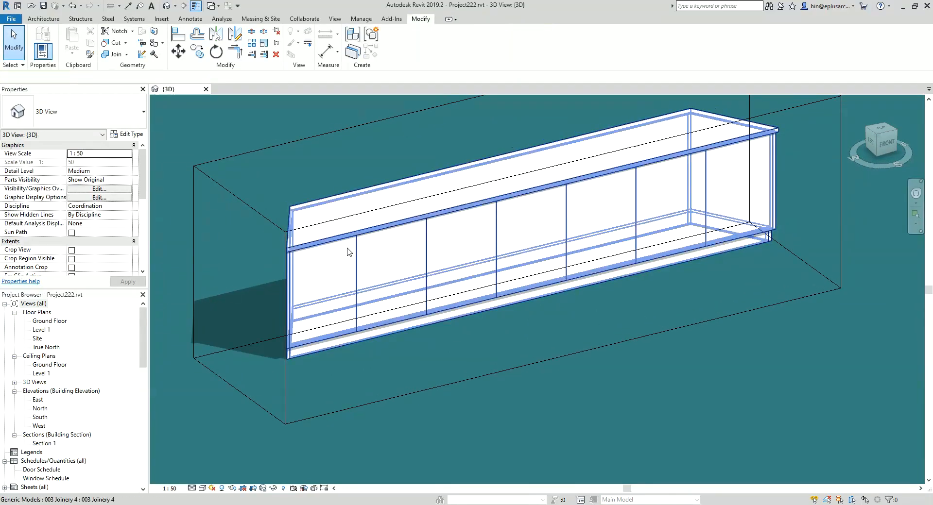
# Step: Open the placed 003 Joinery 4 family for editing and set its Length parameter to 2000
pyautogui.click(348, 252)
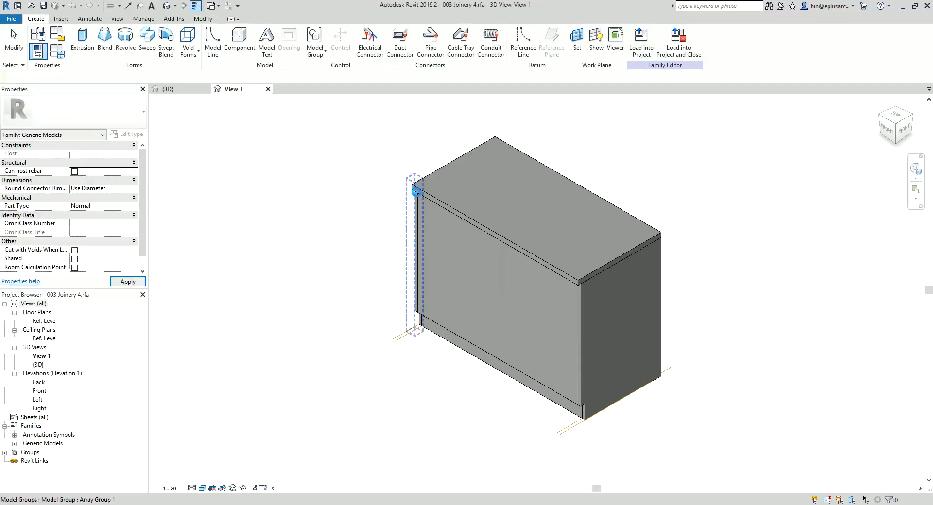
pyautogui.scroll(2, 470, 307)
pyautogui.keyDown('shift'); pyautogui.moveTo(470, 307); pyautogui.dragTo(601, 248, button='middle'); pyautogui.keyUp('shift')
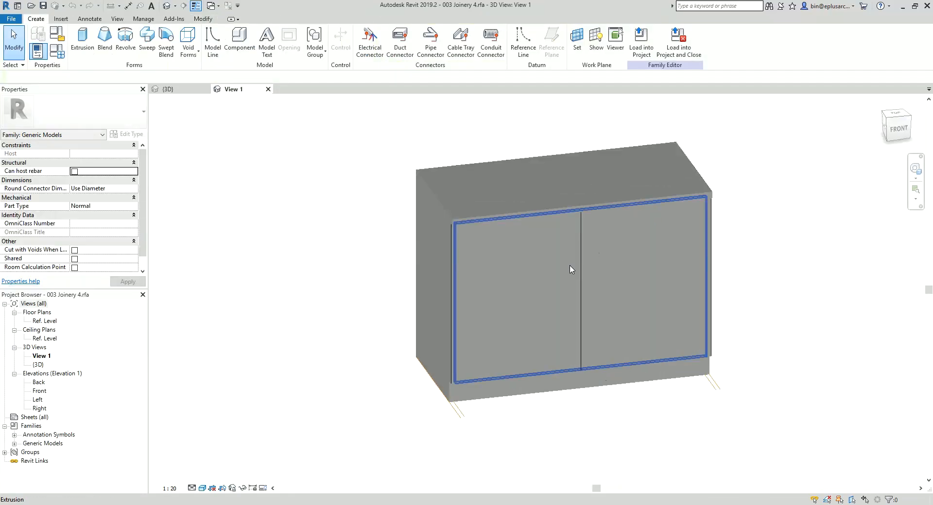
pyautogui.scroll(-1, 376, 229)
pyautogui.click(62, 54)
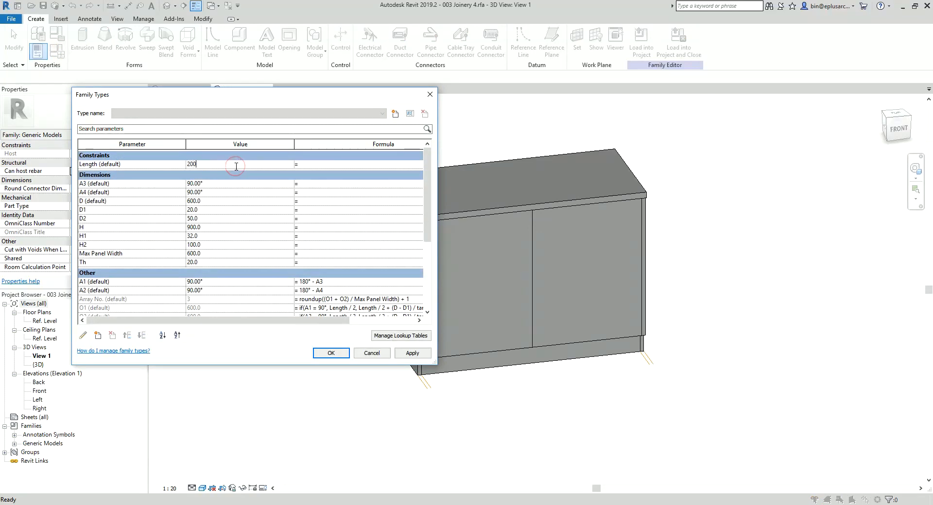
pyautogui.click(330, 353)
pyautogui.scroll(-2, 526, 286)
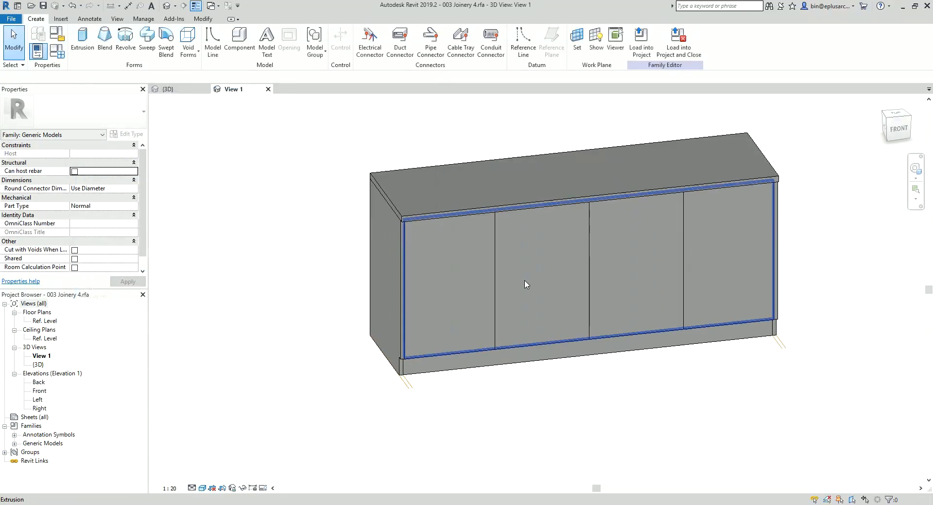
# Step: Set the family's A3 and A4 angles to 122° and inspect the array of front panel joint lines
pyautogui.click(58, 57)
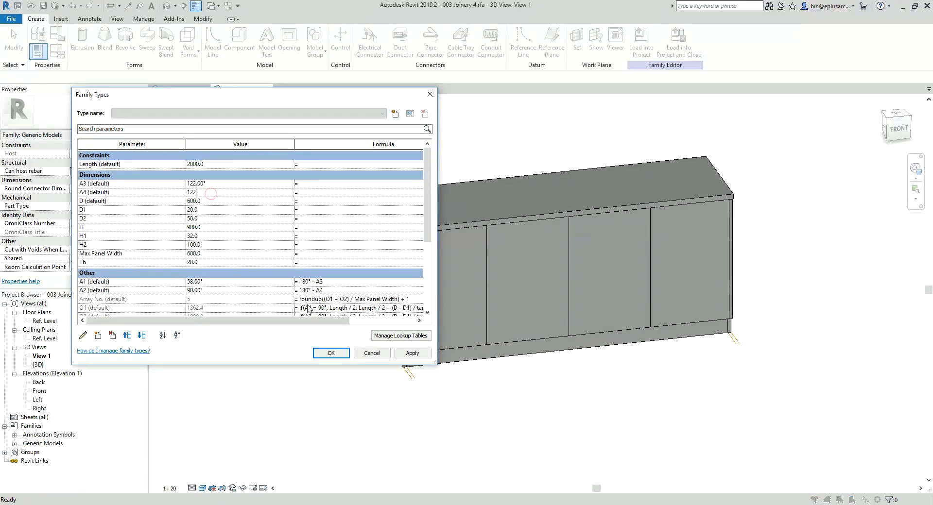
pyautogui.click(345, 355)
pyautogui.keyDown('shift'); pyautogui.moveTo(447, 340); pyautogui.dragTo(392, 337, button='middle'); pyautogui.keyUp('shift')
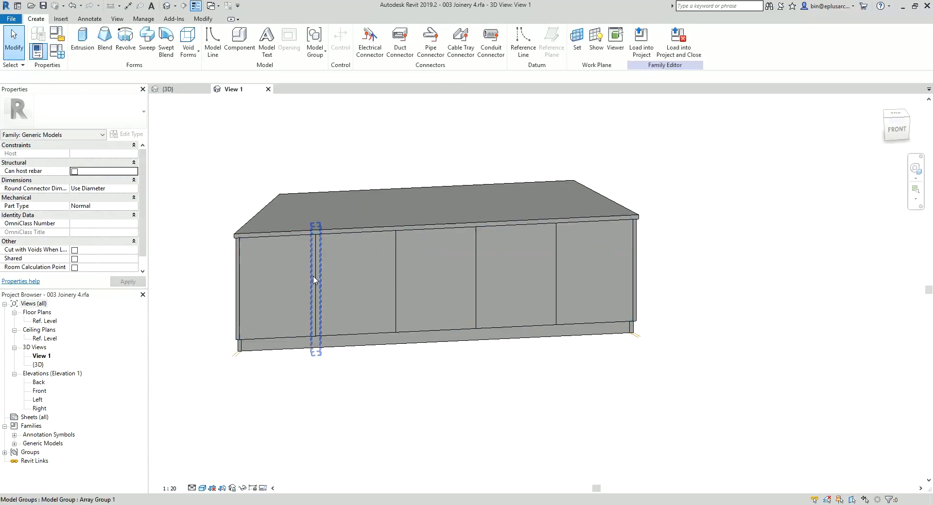
pyautogui.click(316, 285)
pyautogui.scroll(2, 327, 291)
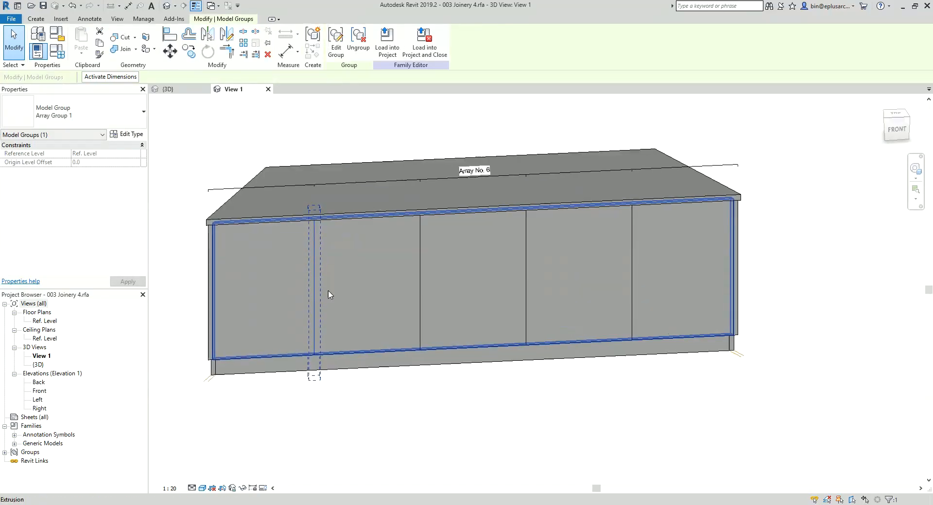
pyautogui.press('Escape')
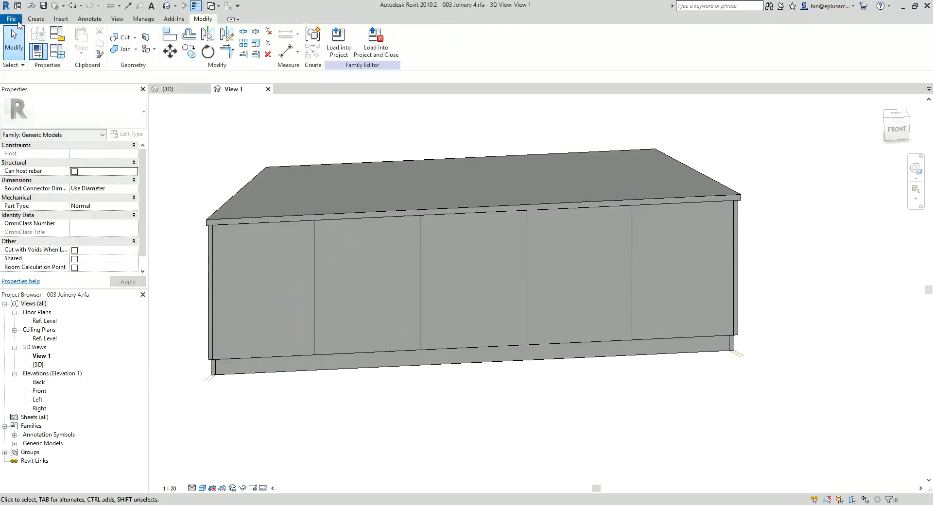
# Step: Create a new family from the Metric Generic Model face based.rft template
pyautogui.click(14, 20)
pyautogui.moveTo(65, 60)
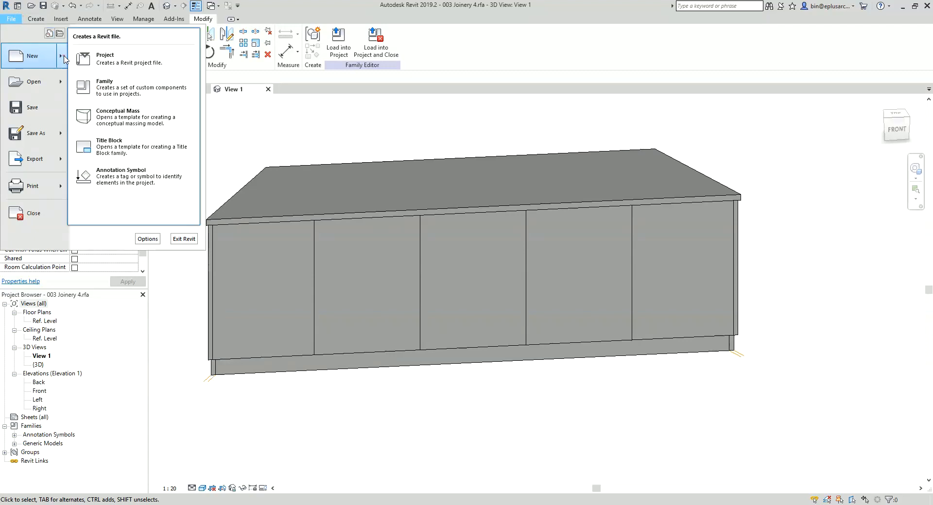
pyautogui.click(129, 90)
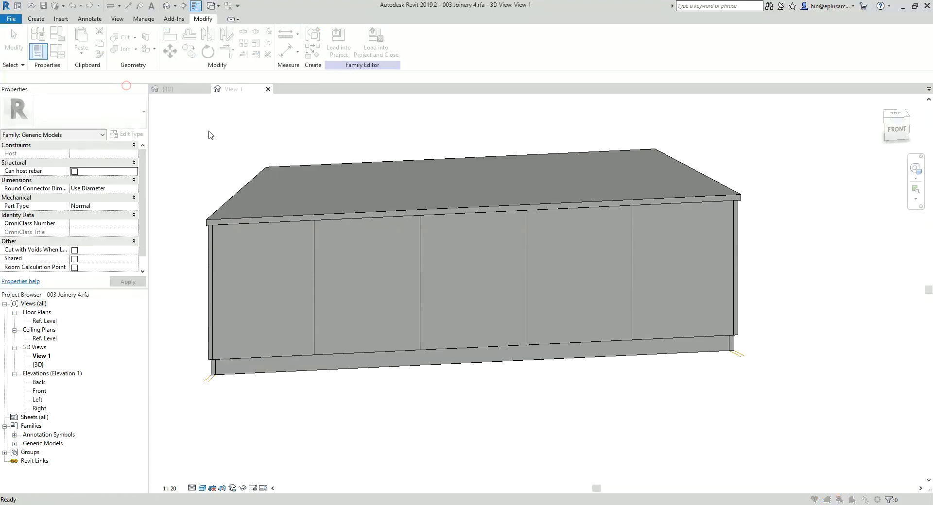
pyautogui.scroll(-5, 421, 287)
pyautogui.scroll(-2, 421, 286)
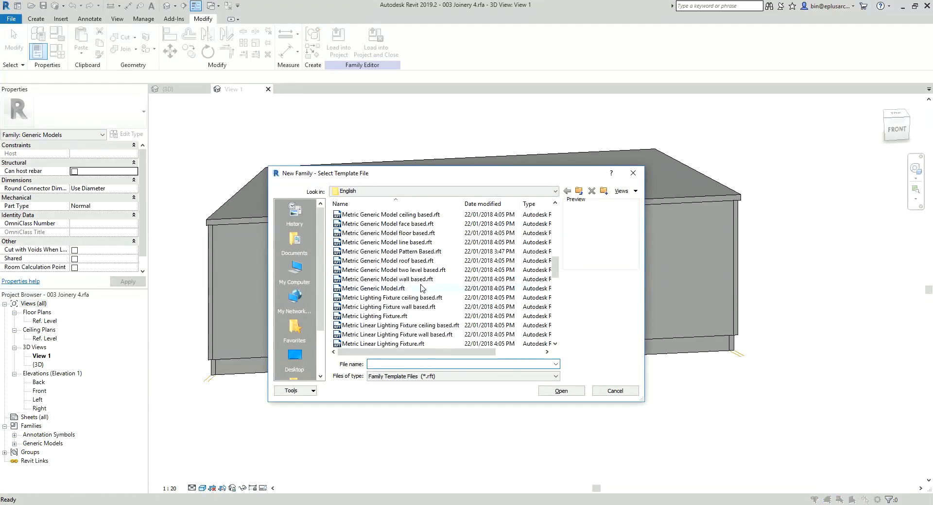
pyautogui.click(401, 252)
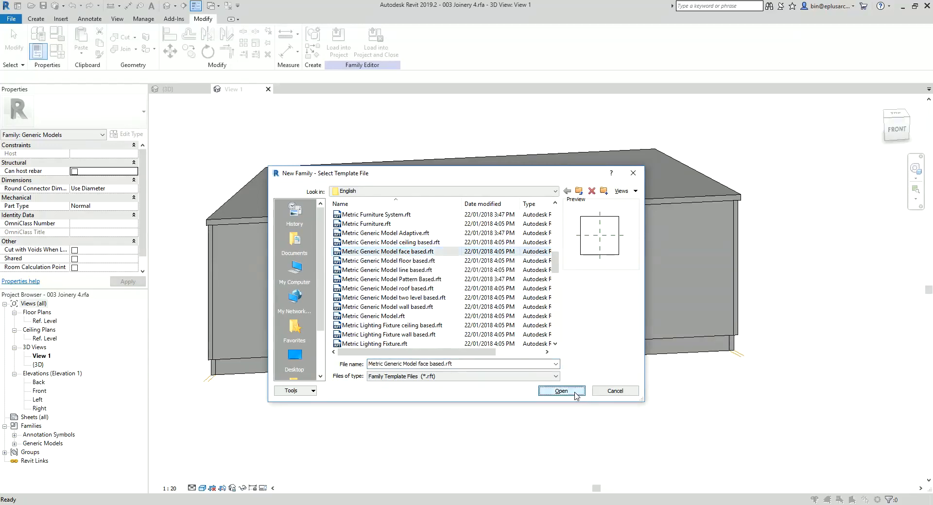
pyautogui.click(559, 391)
# Step: Draw three short horizontal reference planes above the centre plane, the first two 520 mm apart and the third just above them
pyautogui.moveTo(556, 391); pyautogui.dragTo(460, 330, button='middle')
pyautogui.press('p')
pyautogui.scroll(2, 467, 317)
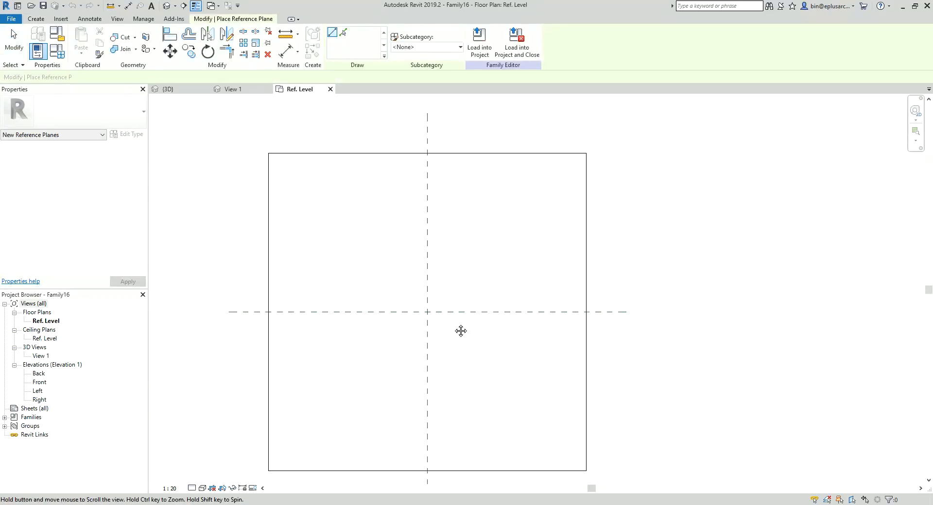
pyautogui.click(455, 296)
pyautogui.click(406, 295)
pyautogui.click(479, 228)
pyautogui.click(381, 228)
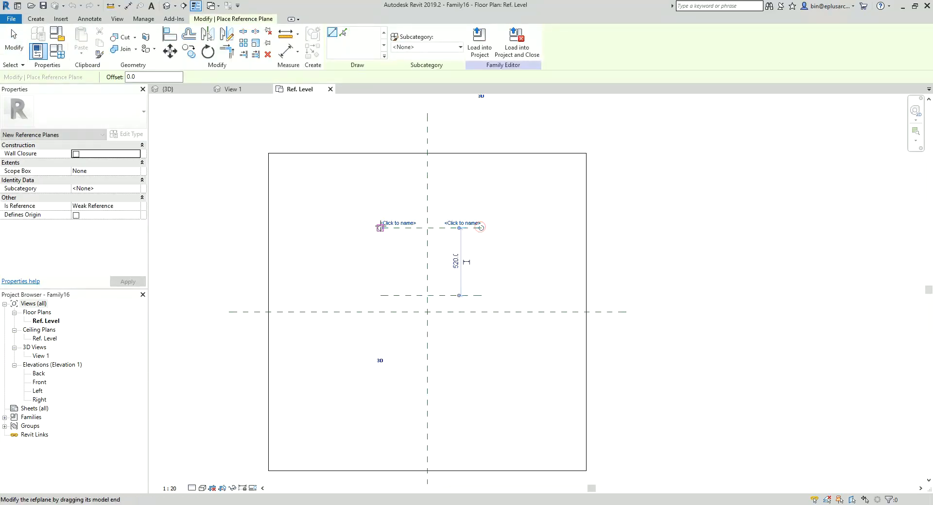
pyautogui.click(391, 213)
pyautogui.moveTo(455, 264); pyautogui.dragTo(450, 268, button='middle')
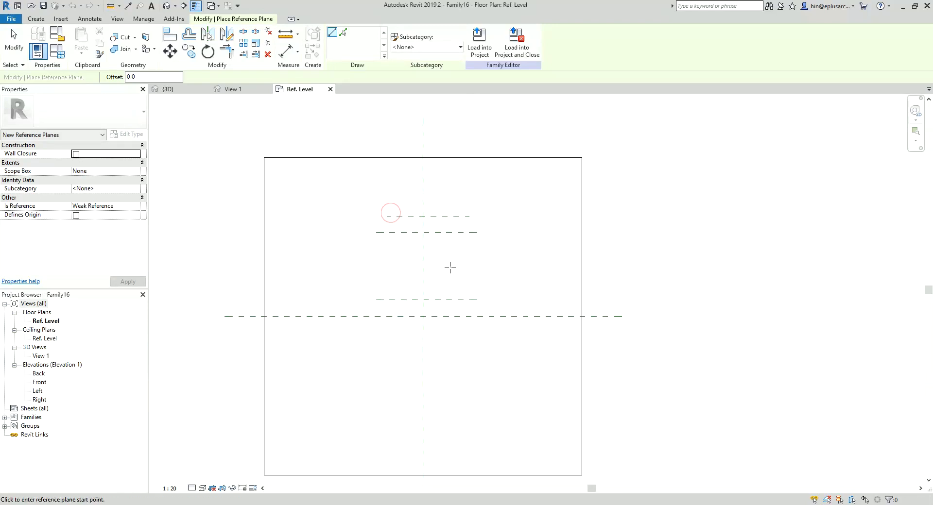
# Step: Add an aligned dimension chain from the horizontal centre plane through the three short reference planes above it
pyautogui.press('d')
pyautogui.press('i')
pyautogui.click(476, 316)
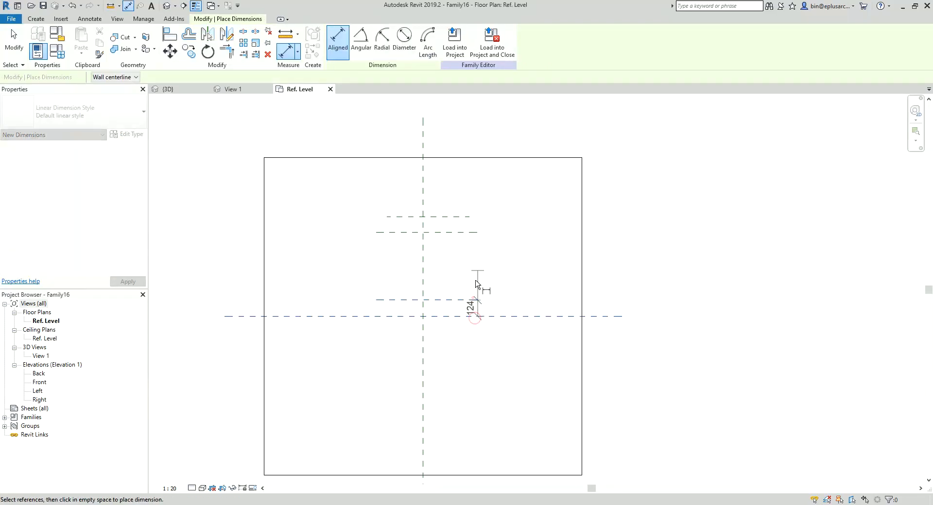
pyautogui.click(467, 219)
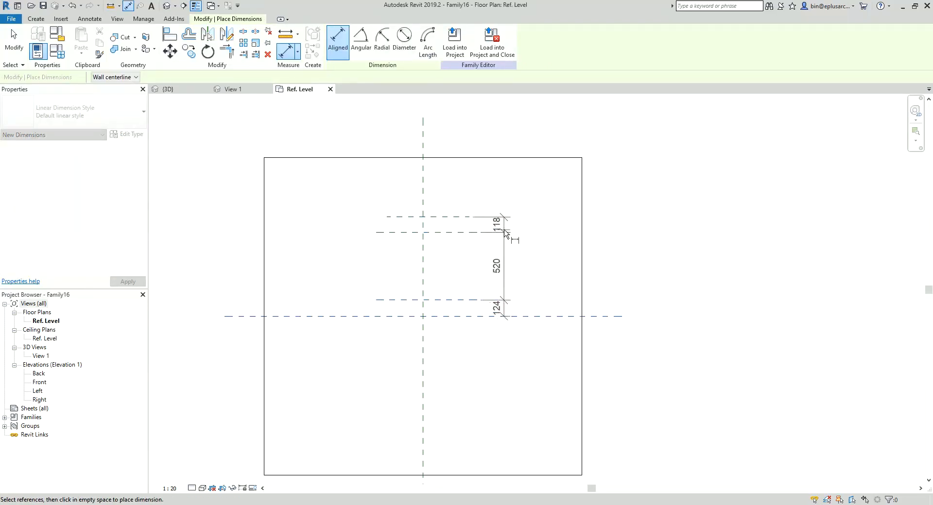
pyautogui.click(505, 233)
pyautogui.scroll(1, 532, 216)
pyautogui.press('Escape')
pyautogui.press('Escape')
# Step: Dimension the overall distance from the centre plane to the uppermost reference plane, and delete the middle segment of the dimension chain
pyautogui.moveTo(480, 285); pyautogui.dragTo(475, 292, button='middle')
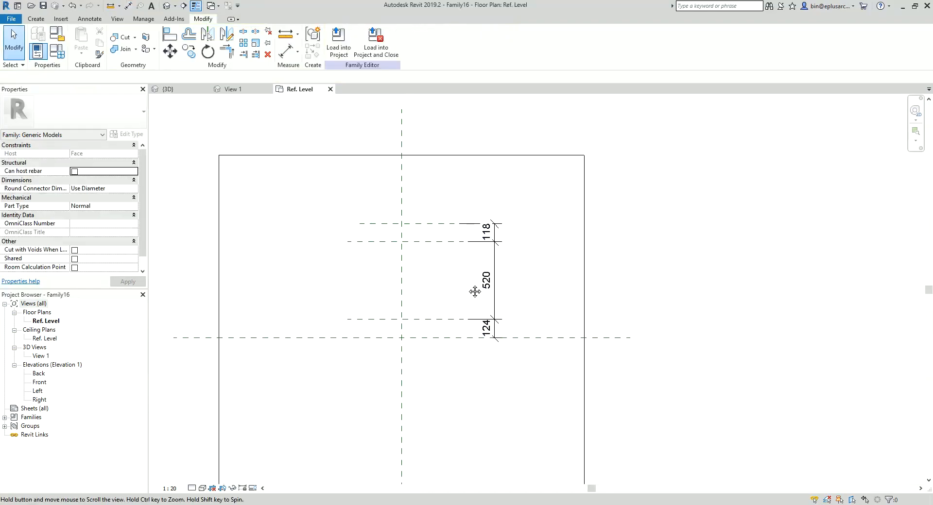
pyautogui.press('d')
pyautogui.press('i')
pyautogui.click(447, 339)
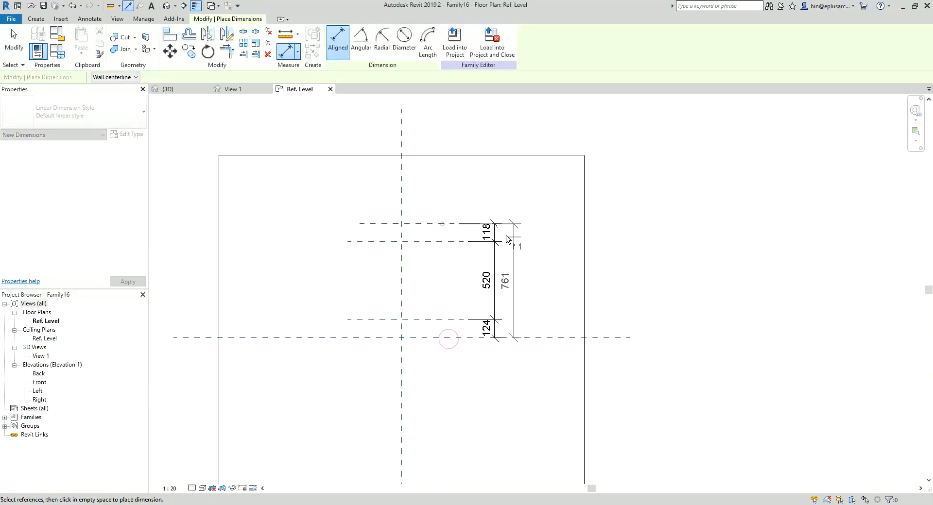
pyautogui.click(536, 241)
pyautogui.press('Escape')
pyautogui.press('Escape')
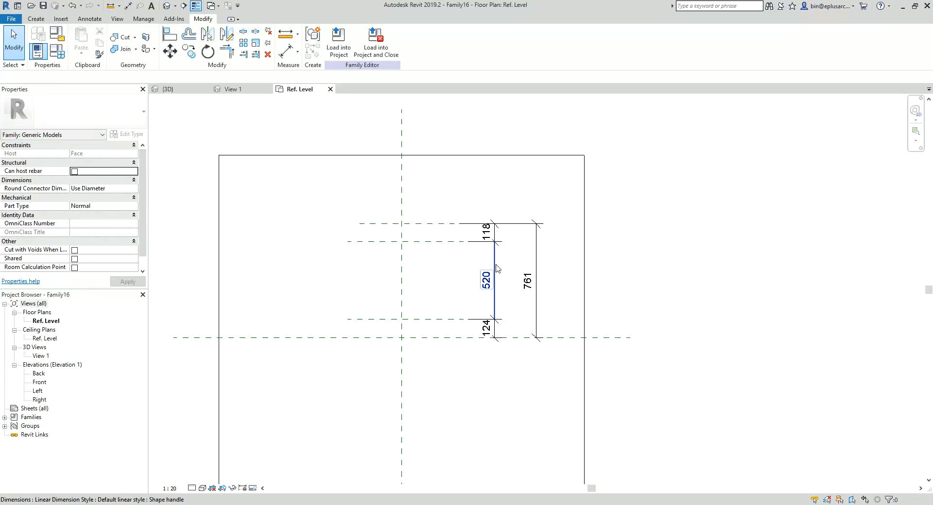
pyautogui.click(496, 268)
pyautogui.press('Delete')
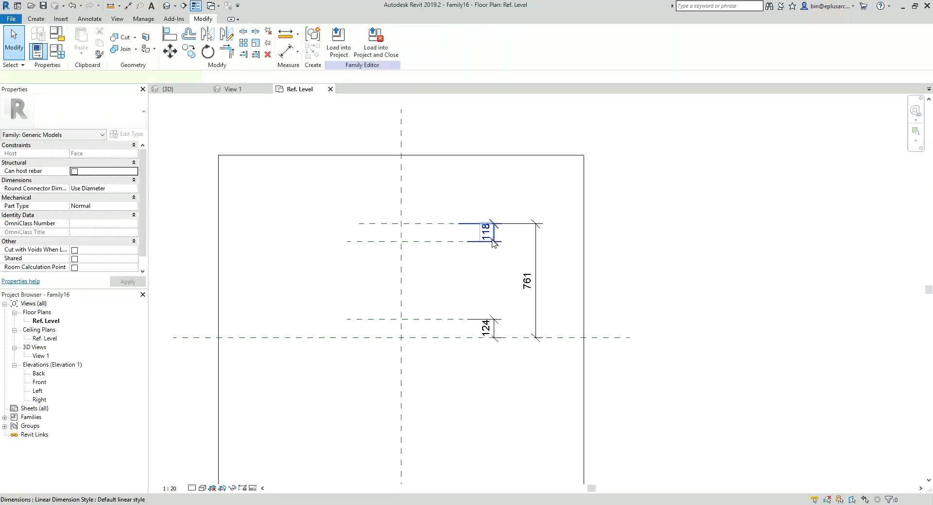
# Step: Start creating a new label parameter for the dimension between the two uppermost reference planes
pyautogui.click(494, 243)
pyautogui.click(430, 42)
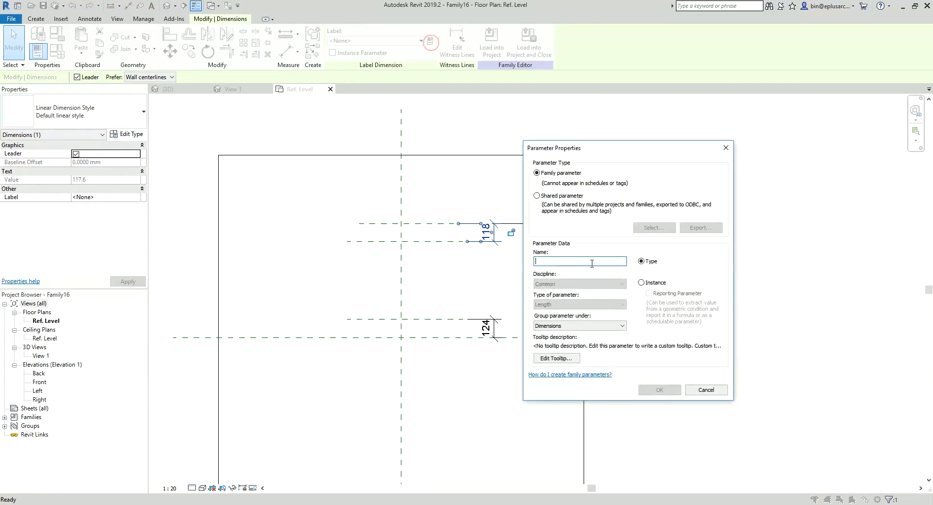
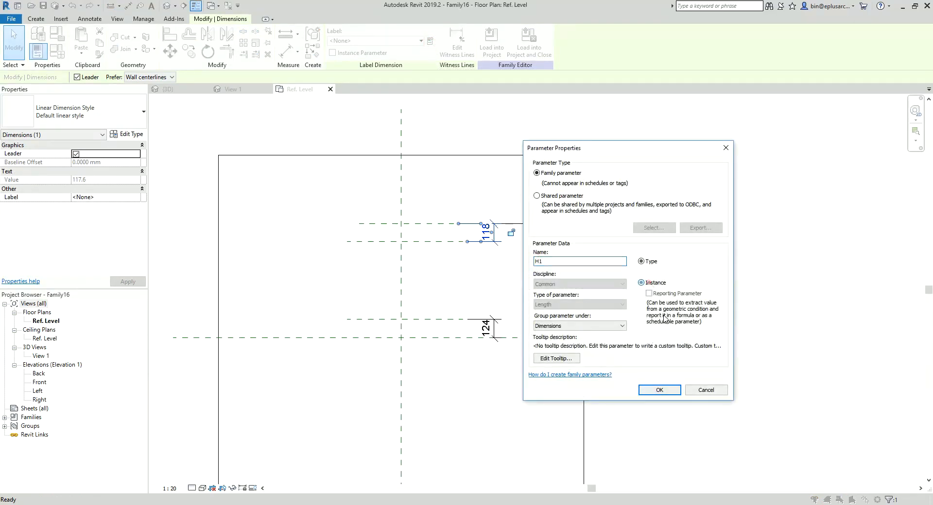
# Step: Label the dimension between the two uppermost planes as instance parameter H1 and the lowest dimension as instance parameter H2
pyautogui.click(659, 390)
pyautogui.click(496, 328)
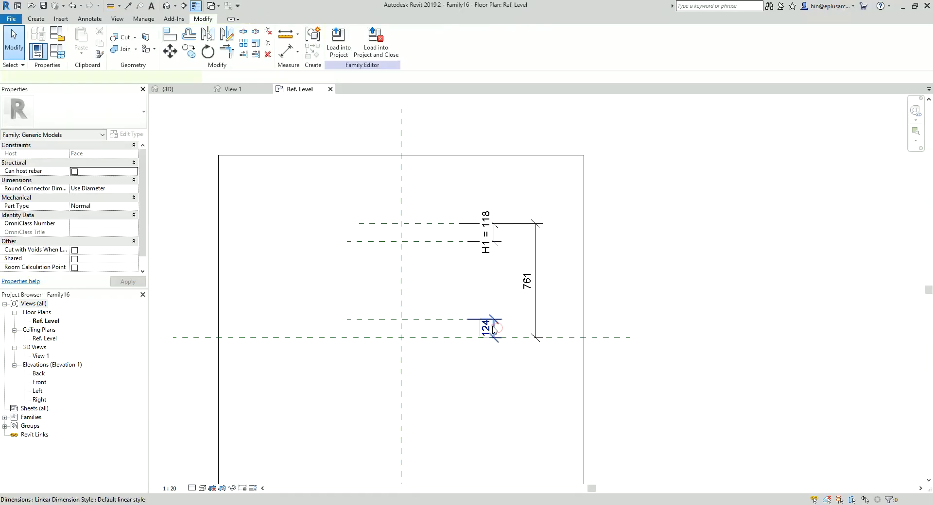
pyautogui.click(430, 41)
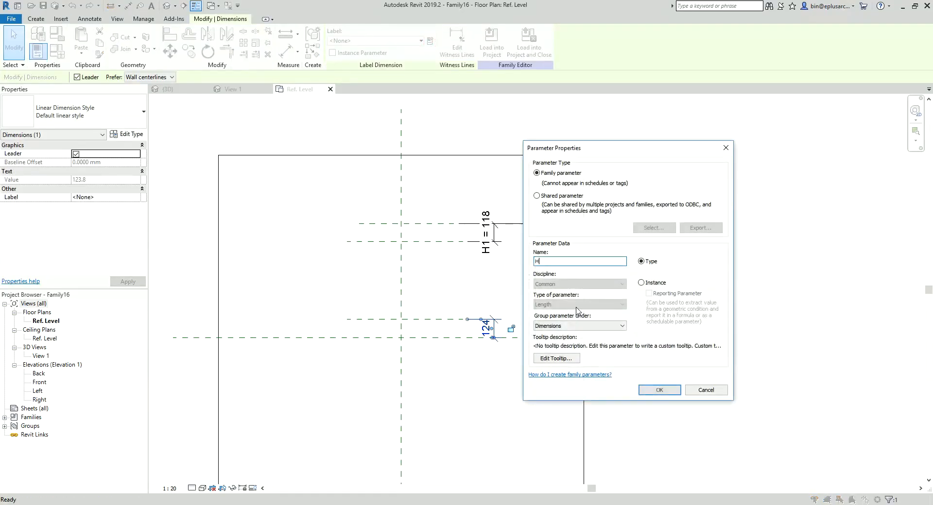
pyautogui.click(664, 390)
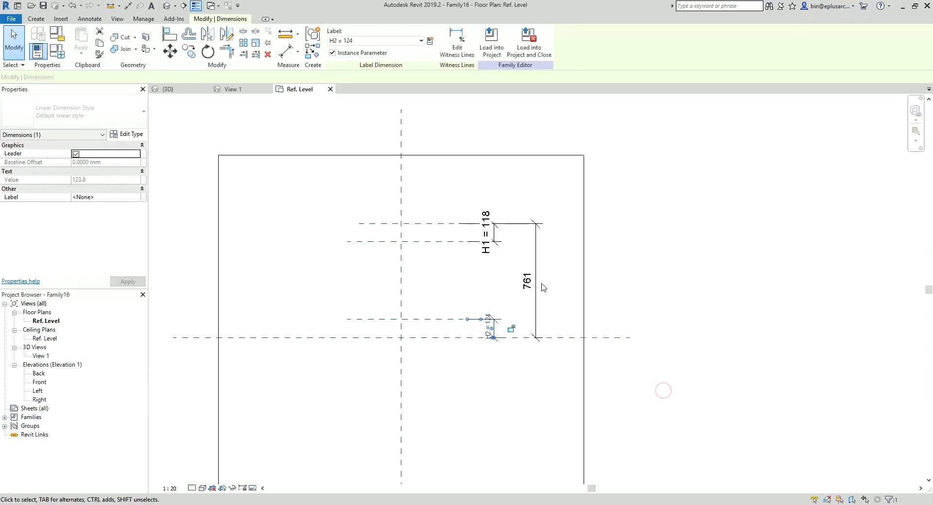
# Step: Label the overall vertical dimension with a new instance parameter named H
pyautogui.click(536, 268)
pyautogui.click(430, 42)
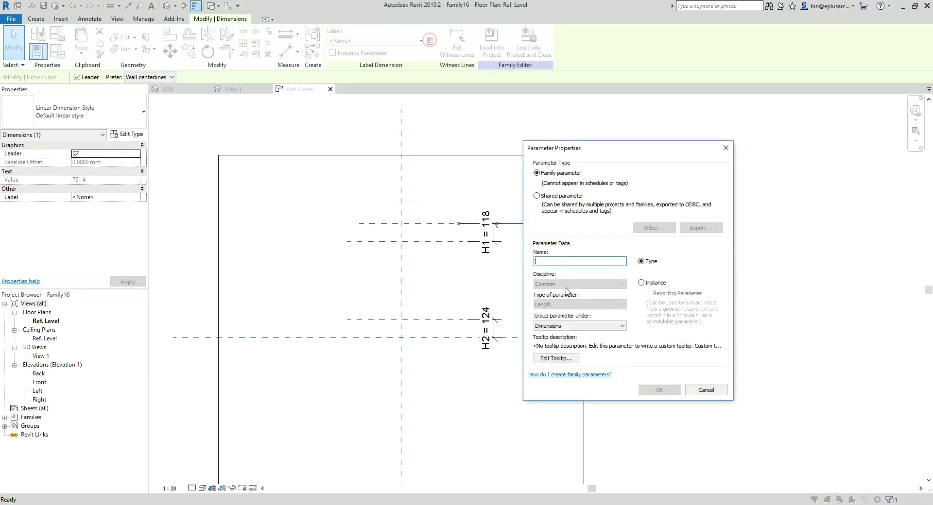
pyautogui.click(664, 390)
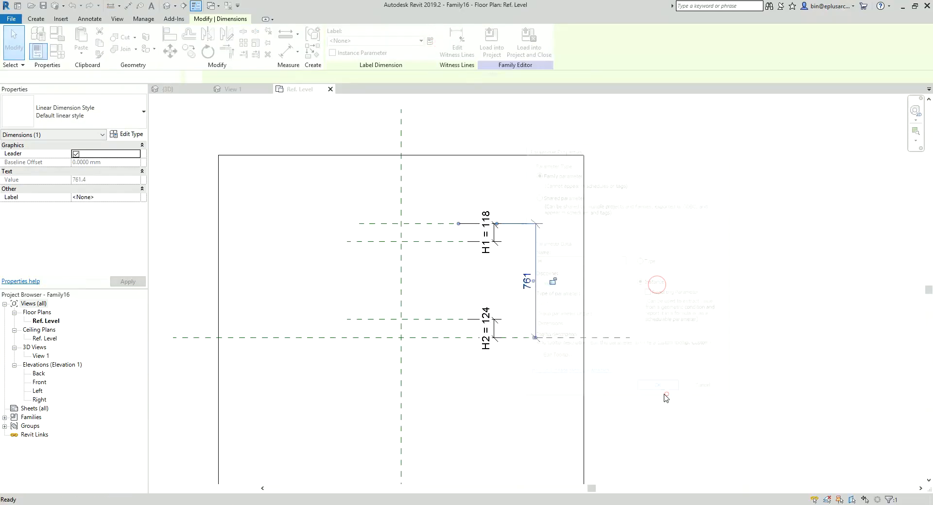
# Step: Draw two vertical reference planes either side of the vertical centre plane, about 129 mm and 193 mm away from it
pyautogui.scroll(1, 447, 328)
pyautogui.moveTo(496, 346); pyautogui.dragTo(503, 345, button='middle')
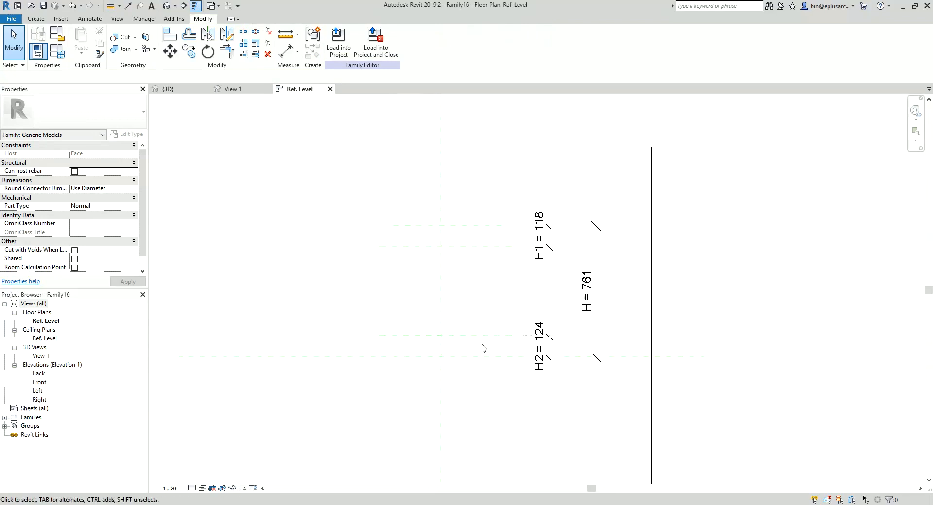
pyautogui.moveTo(452, 322); pyautogui.dragTo(452, 316, button='middle')
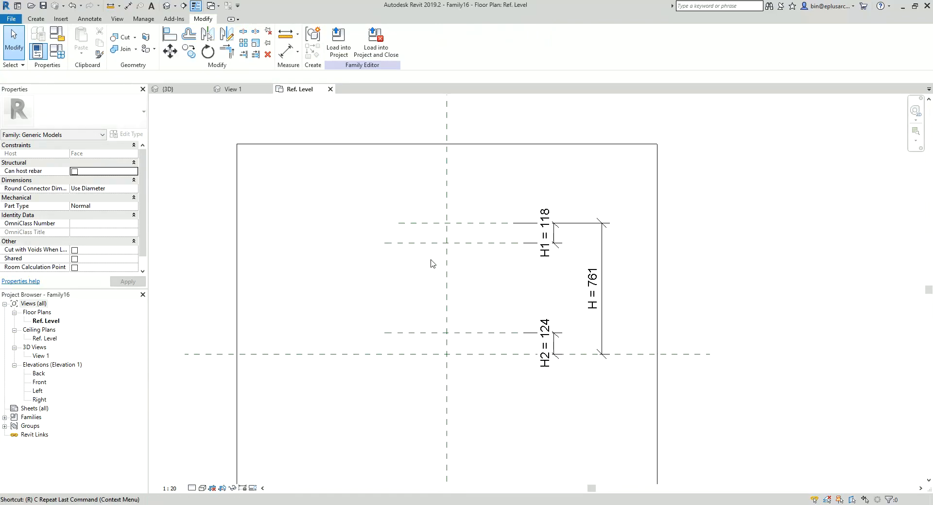
pyautogui.press('p')
pyautogui.click(425, 383)
pyautogui.click(425, 195)
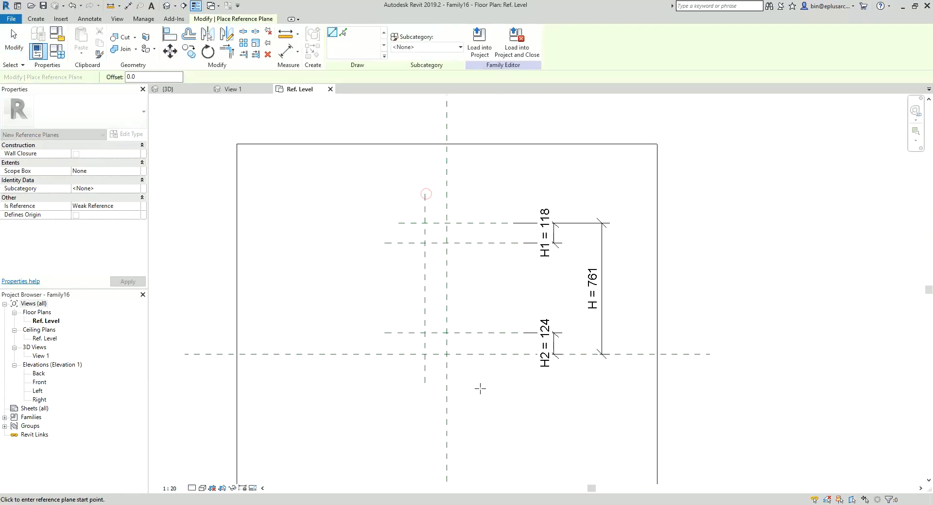
pyautogui.click(480, 389)
pyautogui.click(480, 204)
pyautogui.press('Escape')
pyautogui.press('Escape')
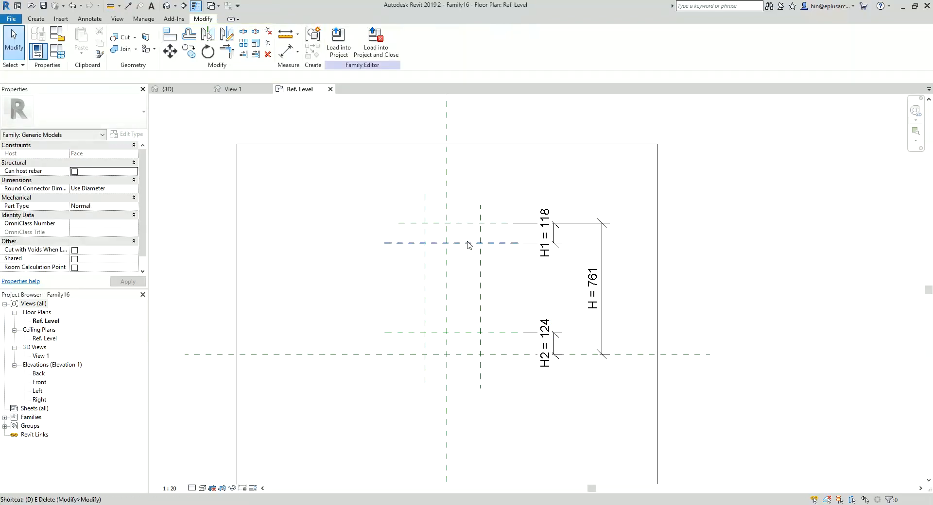
# Step: Add an aligned dimension chain across the three vertical reference planes, placed above the horizontal planes
pyautogui.press('i')
pyautogui.click(480, 275)
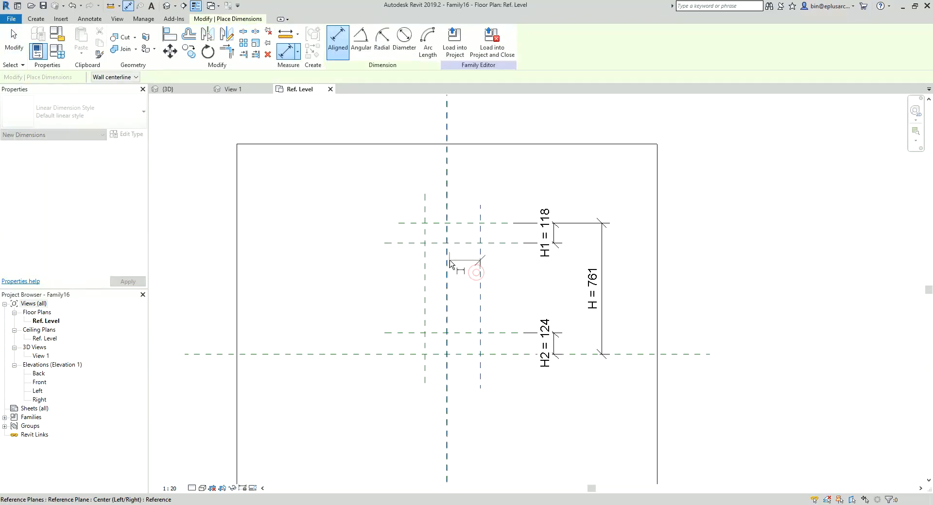
pyautogui.click(446, 260)
pyautogui.click(425, 257)
pyautogui.click(395, 178)
pyautogui.press('Escape')
pyautogui.press('Escape')
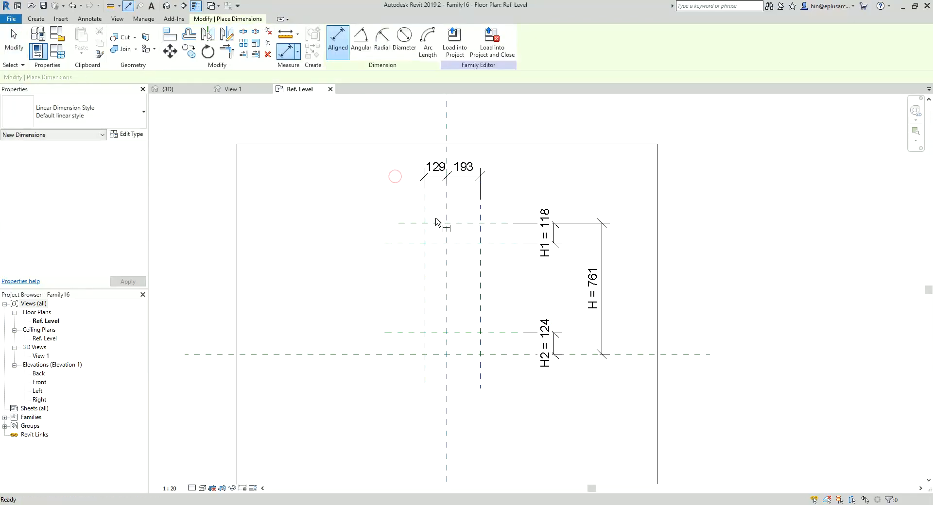
# Step: Sketch a rectangular void extrusion about 321 by 520 mm between the two outer vertical planes and the lower two short horizontal planes
pyautogui.moveTo(478, 254); pyautogui.dragTo(490, 232, button='middle')
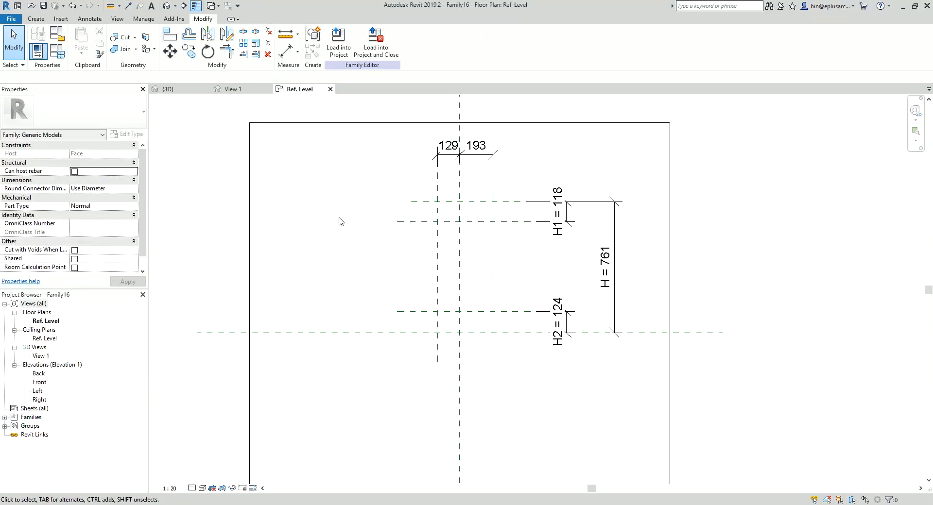
pyautogui.click(36, 19)
pyautogui.click(188, 46)
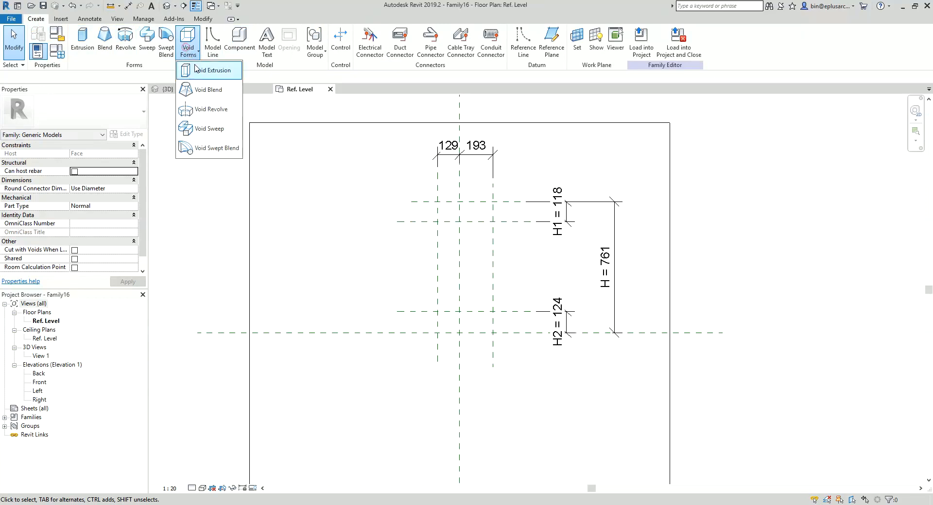
pyautogui.click(197, 69)
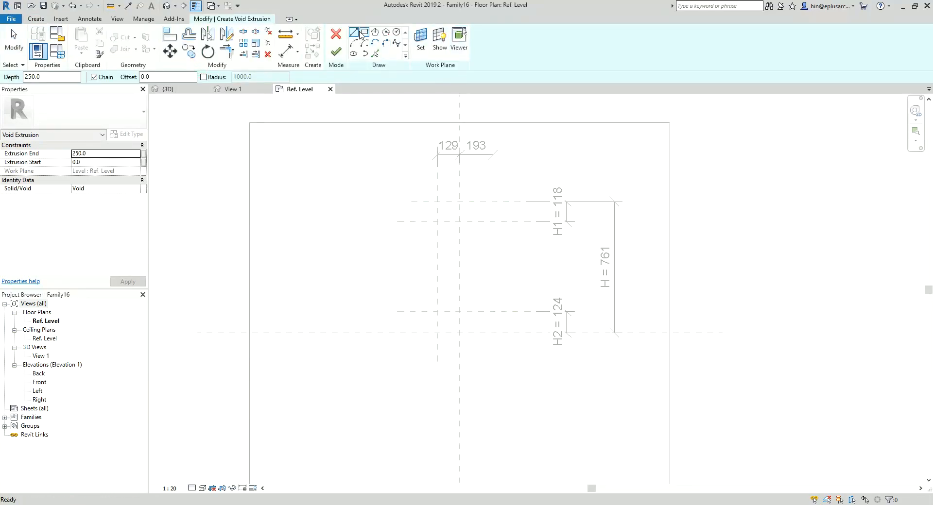
pyautogui.click(363, 33)
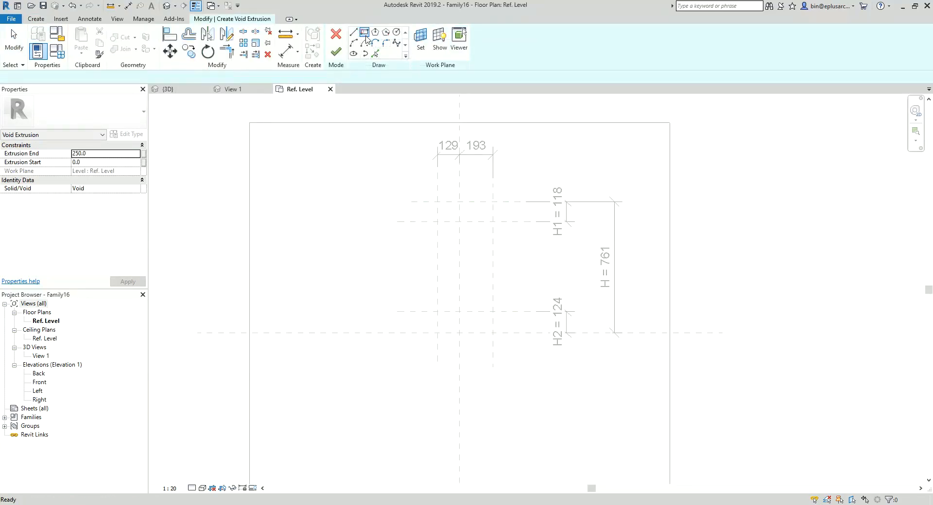
pyautogui.click(437, 222)
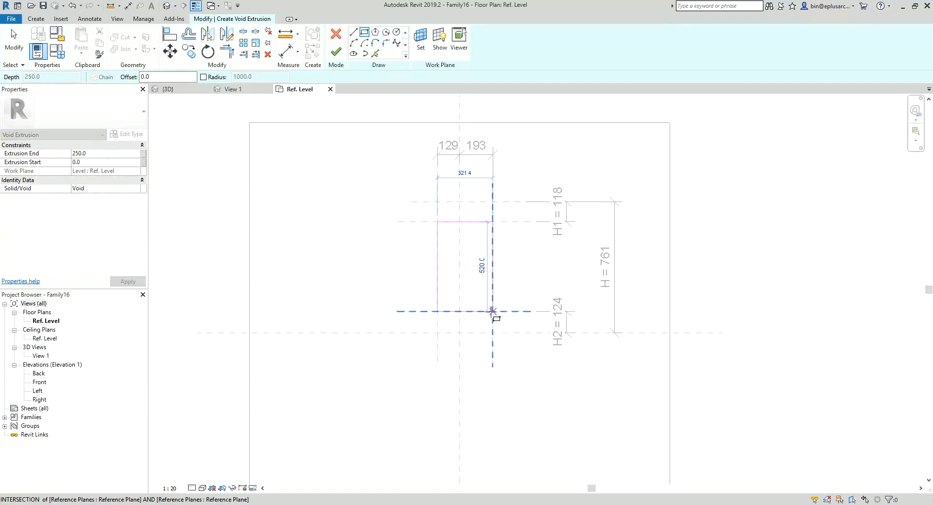
pyautogui.click(493, 311)
# Step: Lock all four sides of the void rectangle to their reference planes and finish the sketch
pyautogui.click(481, 294)
pyautogui.click(454, 284)
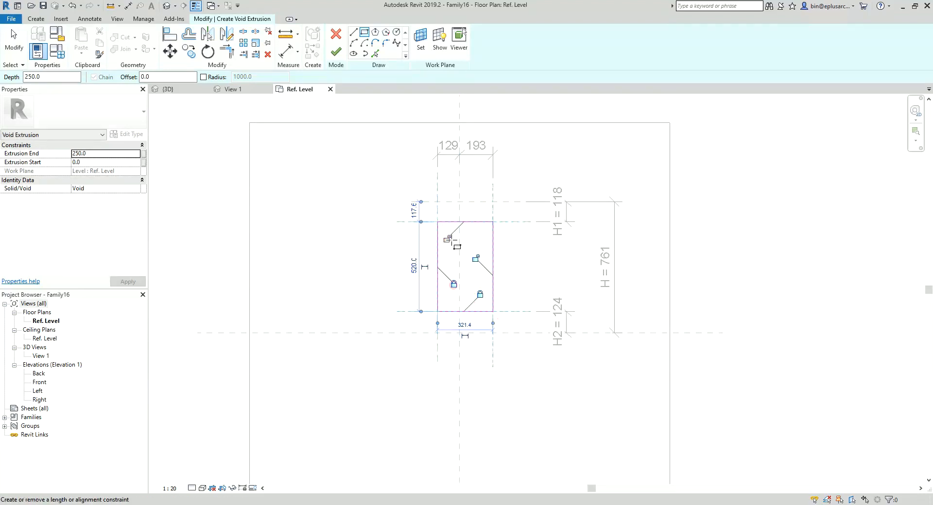
pyautogui.moveTo(503, 241); pyautogui.dragTo(469, 244, button='middle')
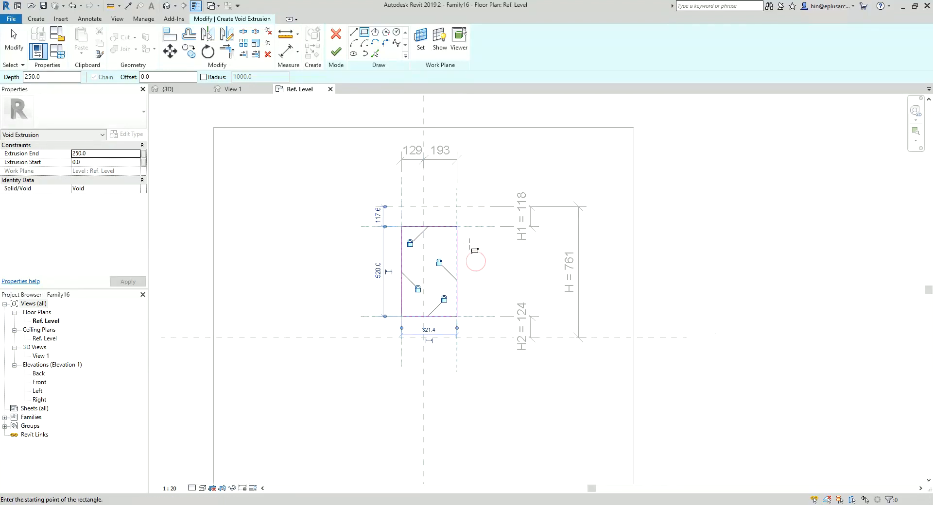
pyautogui.click(343, 57)
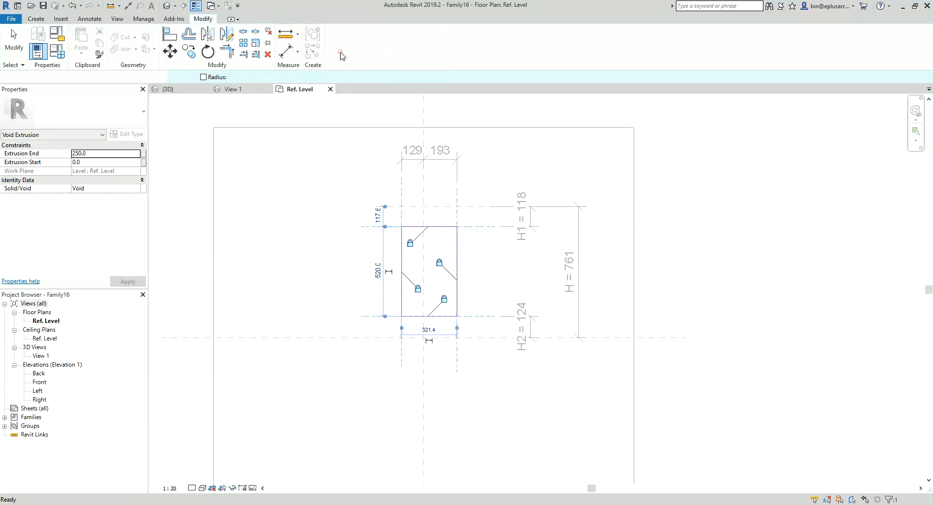
# Step: In the Front elevation, flip the void down into the host slab so its extrusion end is about -129 mm
pyautogui.doubleClick(42, 382)
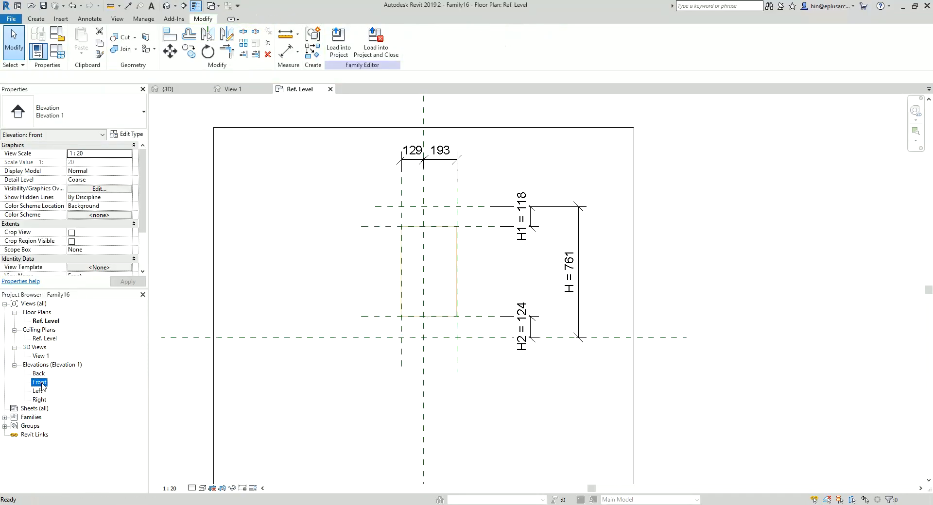
pyautogui.scroll(4, 578, 358)
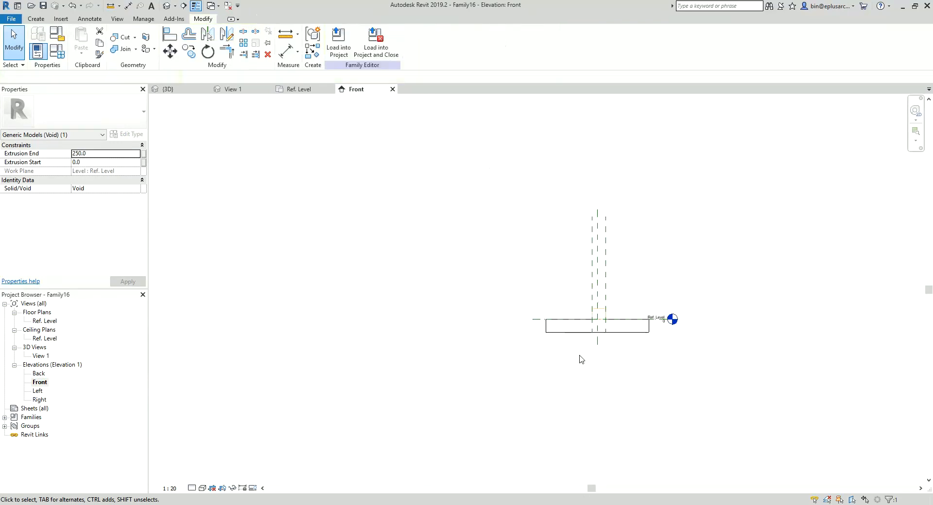
pyautogui.press('Escape')
pyautogui.scroll(5, 568, 318)
pyautogui.click(550, 277)
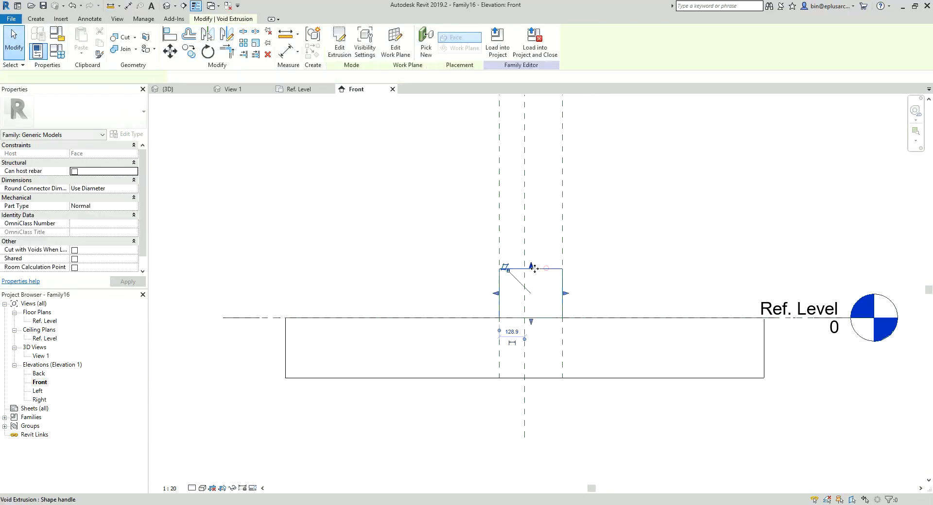
pyautogui.moveTo(532, 339); pyautogui.dragTo(532, 344)
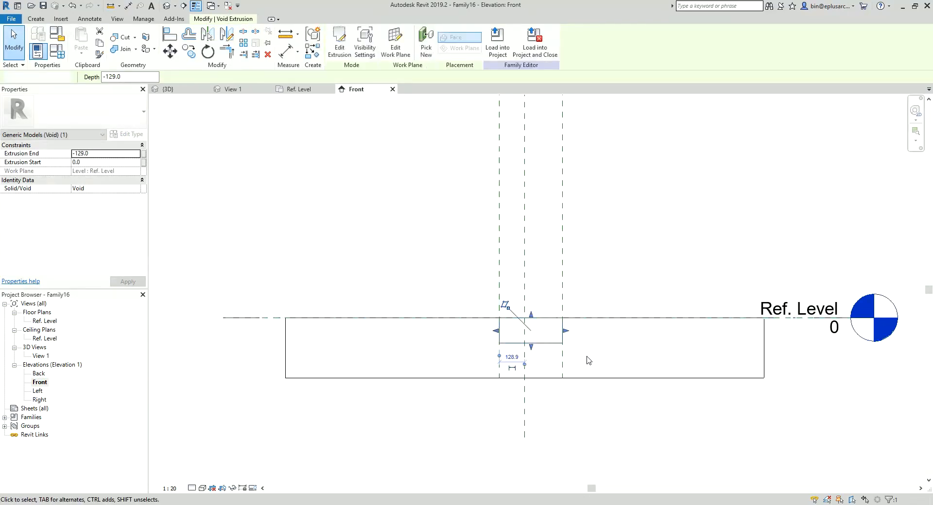
# Step: Align the void's upper face with the Ref. Level and lock it there
pyautogui.click(587, 356)
pyautogui.moveTo(589, 350); pyautogui.dragTo(560, 350, button='middle')
pyautogui.click(525, 344)
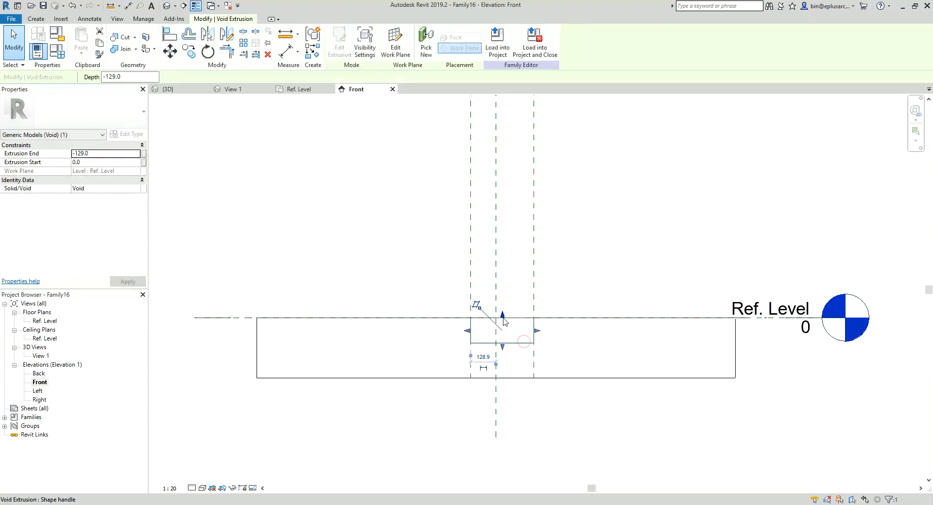
pyautogui.click(526, 303)
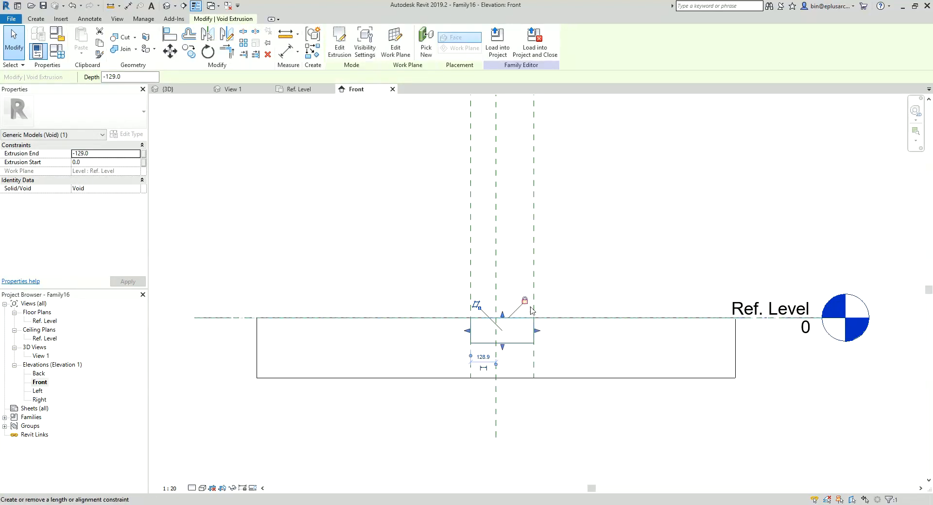
# Step: Draw a horizontal reference plane through the host slab along the void's bottom face, about 129 mm below the Ref. Level
pyautogui.press('r')
pyautogui.press('p')
pyautogui.click(596, 344)
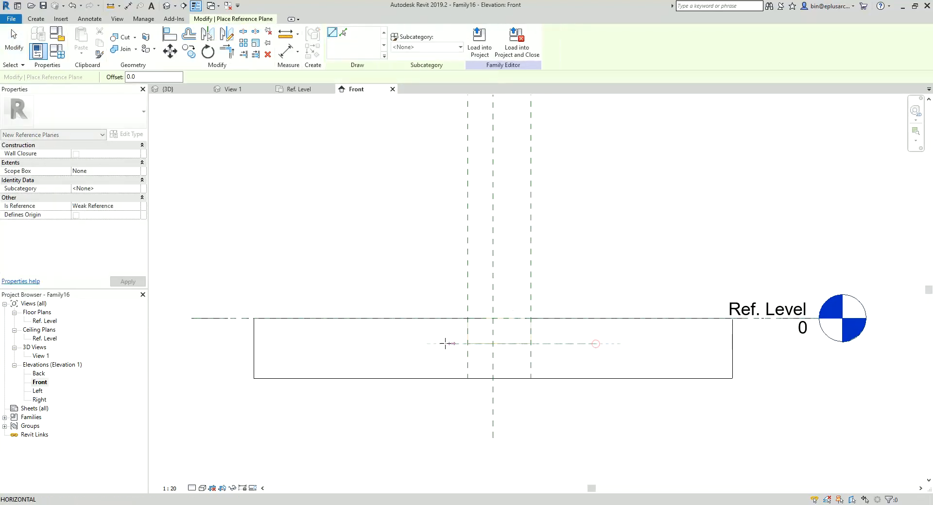
pyautogui.click(411, 344)
pyautogui.press('Escape')
pyautogui.press('Escape')
# Step: Add an aligned dimension between the Ref. Level and the new horizontal reference plane, placed beside the void
pyautogui.press('d')
pyautogui.press('i')
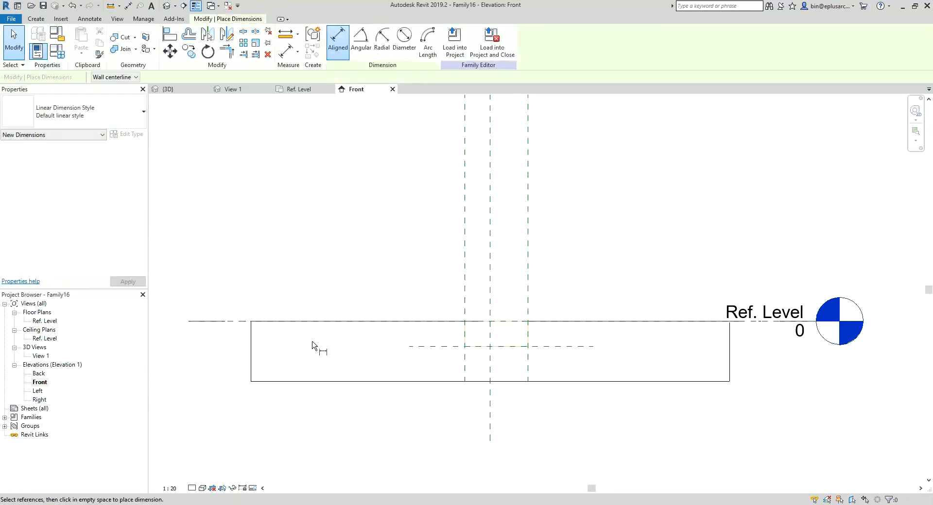
pyautogui.click(220, 322)
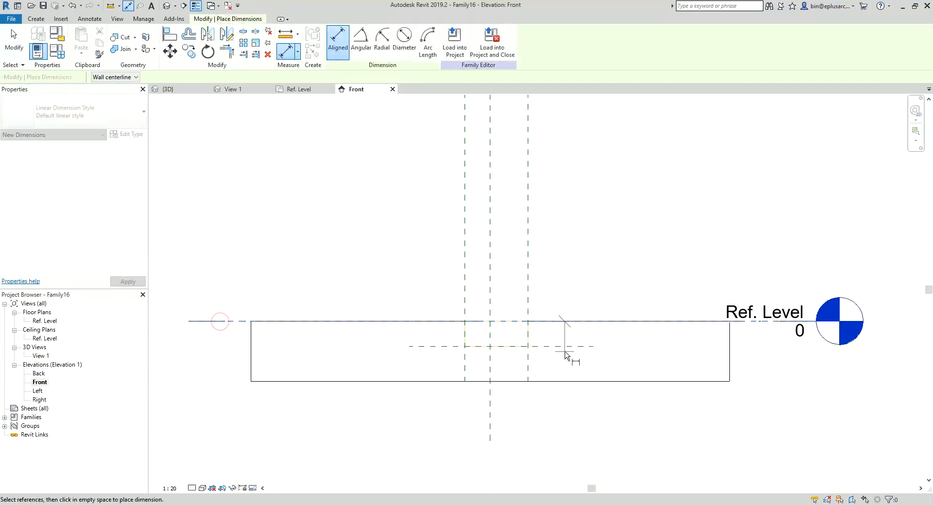
pyautogui.click(566, 348)
pyautogui.click(645, 352)
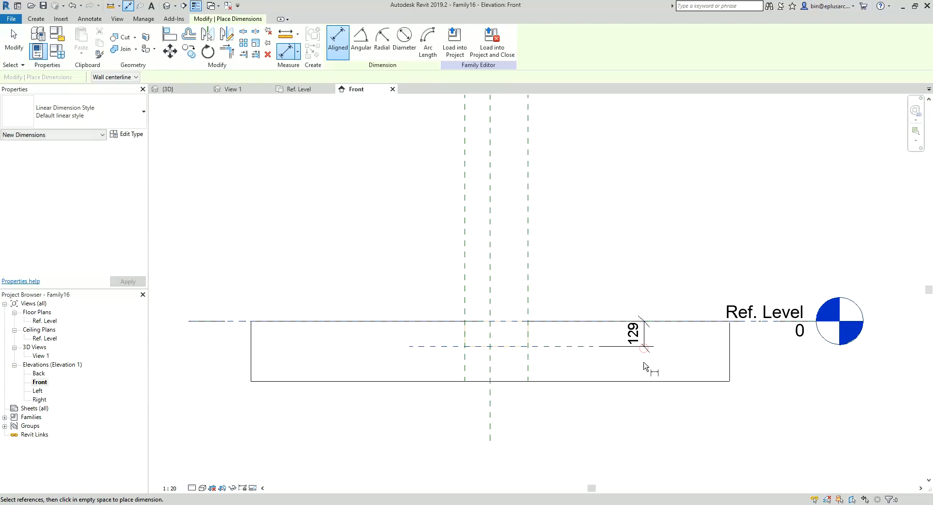
pyautogui.press('Escape')
# Step: Label the void depth dimension with a new instance parameter named Th
pyautogui.click(429, 41)
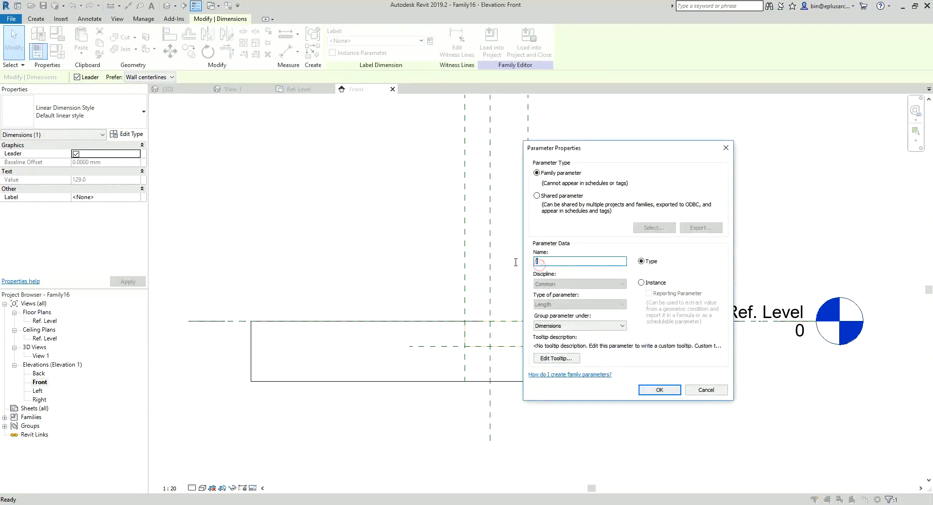
pyautogui.click(646, 285)
pyautogui.click(659, 390)
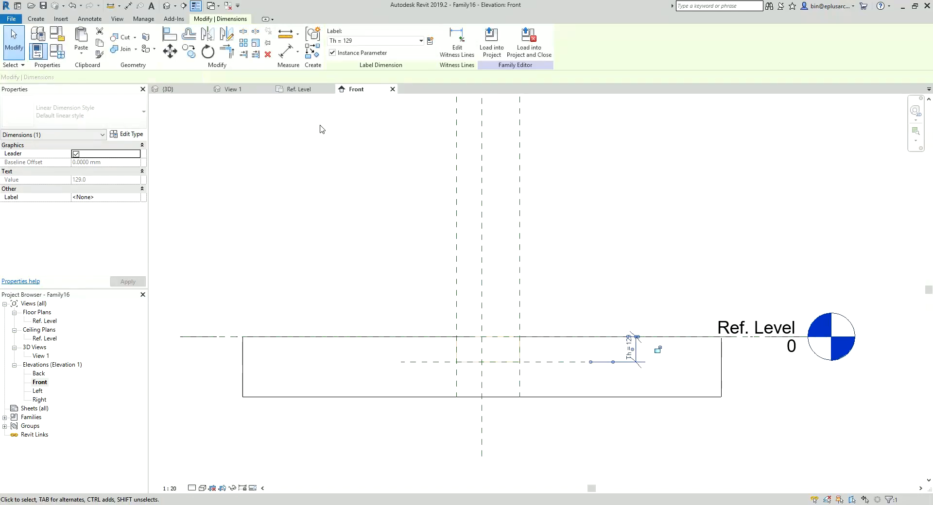
# Step: Open the default 3D view and cut the host slab with the void extrusion
pyautogui.click(167, 6)
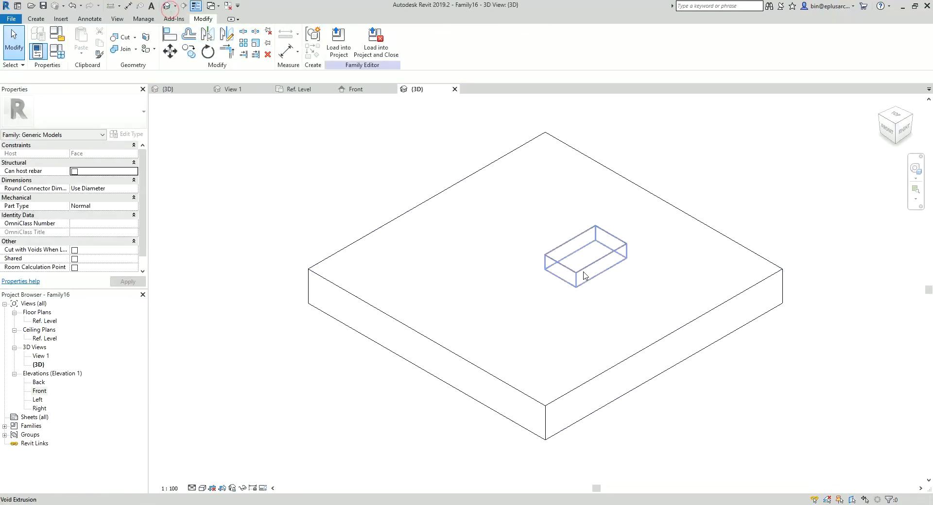
pyautogui.click(119, 39)
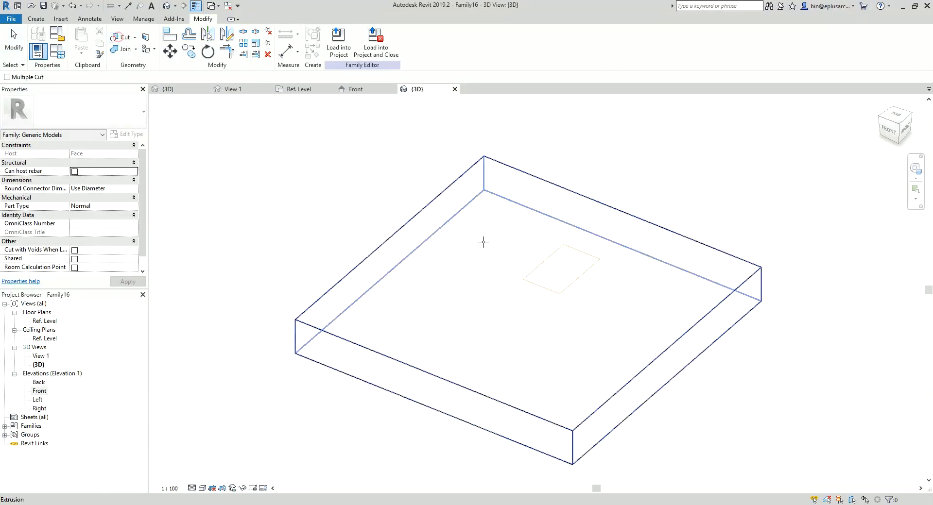
pyautogui.click(483, 243)
pyautogui.click(560, 260)
pyautogui.moveTo(633, 271); pyautogui.dragTo(589, 275, button='middle')
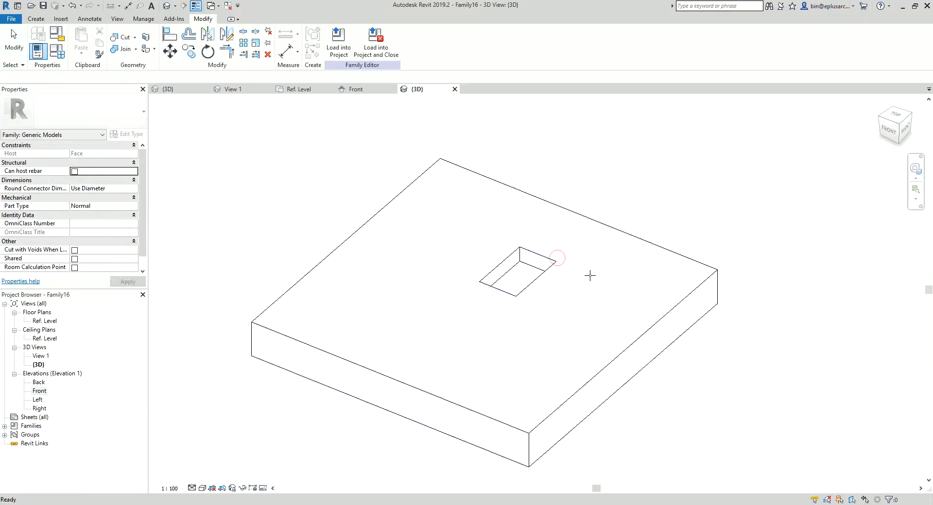
pyautogui.press('Escape')
# Step: Save the family to the desktop under the name Gap Void, replacing the existing file
pyautogui.scroll(1, 526, 285)
pyautogui.click(12, 20)
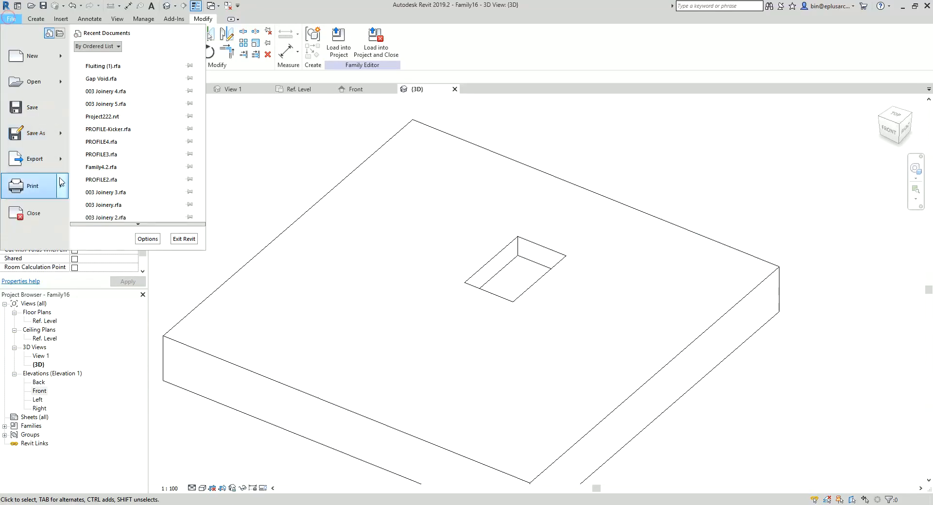
pyautogui.click(56, 133)
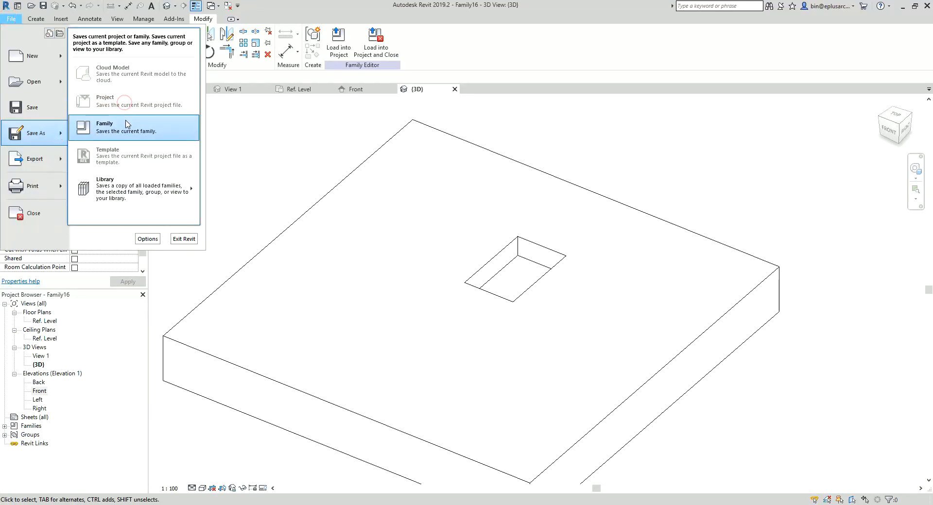
pyautogui.click(128, 125)
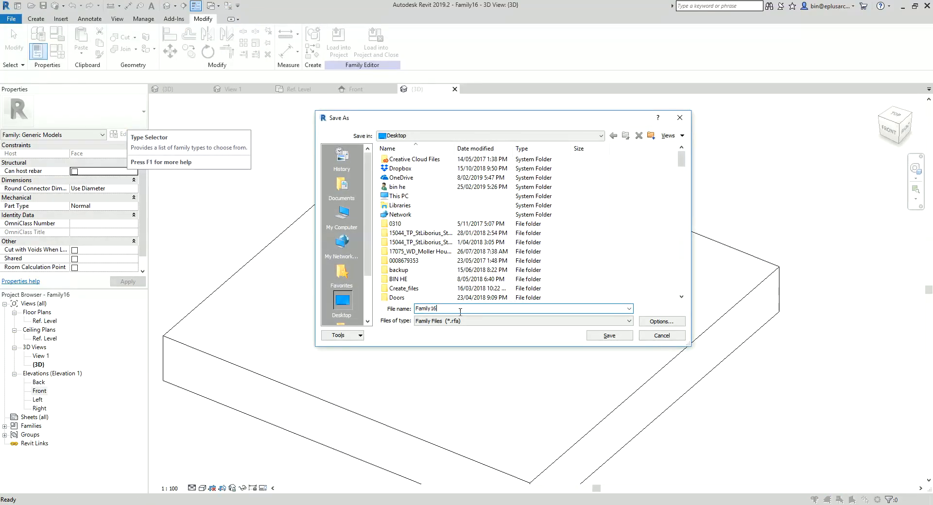
pyautogui.write('Gap ')
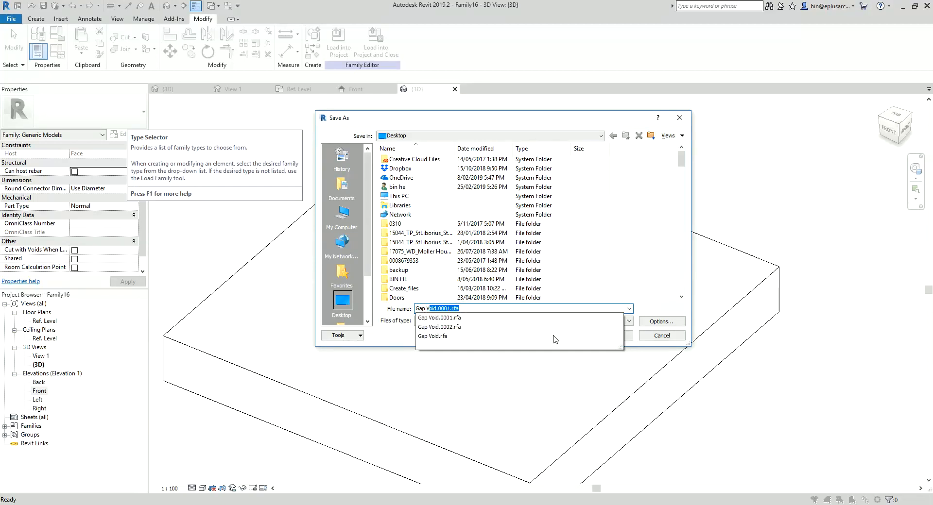
pyautogui.write('Void')
pyautogui.click(555, 337)
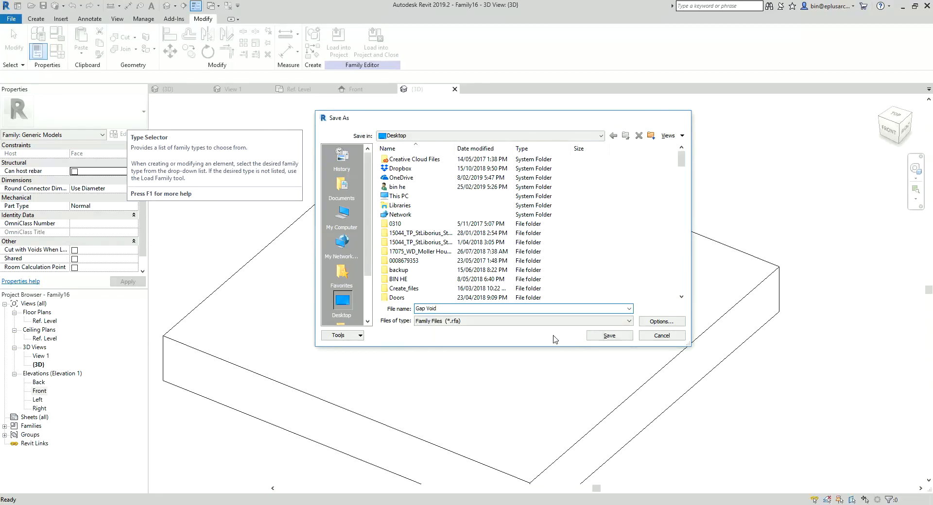
pyautogui.press('Return')
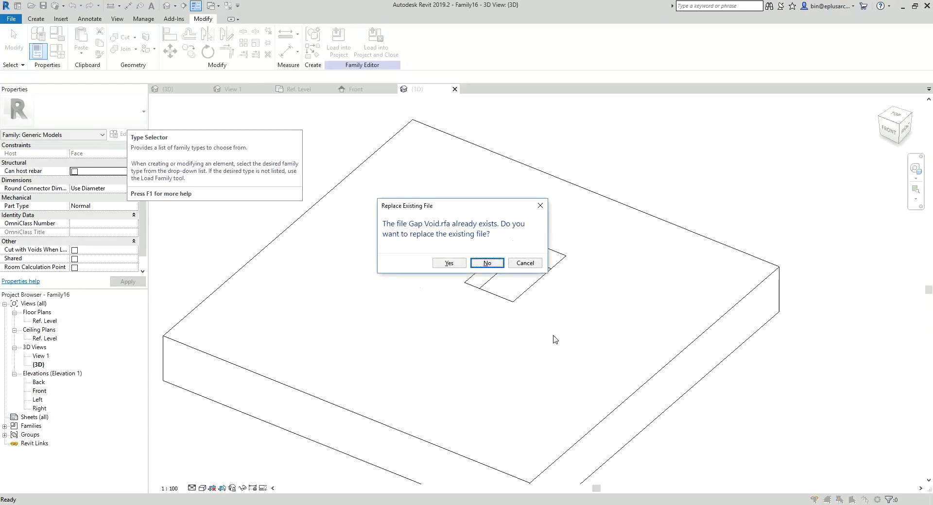
pyautogui.click(449, 262)
# Step: Load the Gap Void family into 003 Joinery 4.rfa only, leaving out Project222.rvt, and close it
pyautogui.click(376, 41)
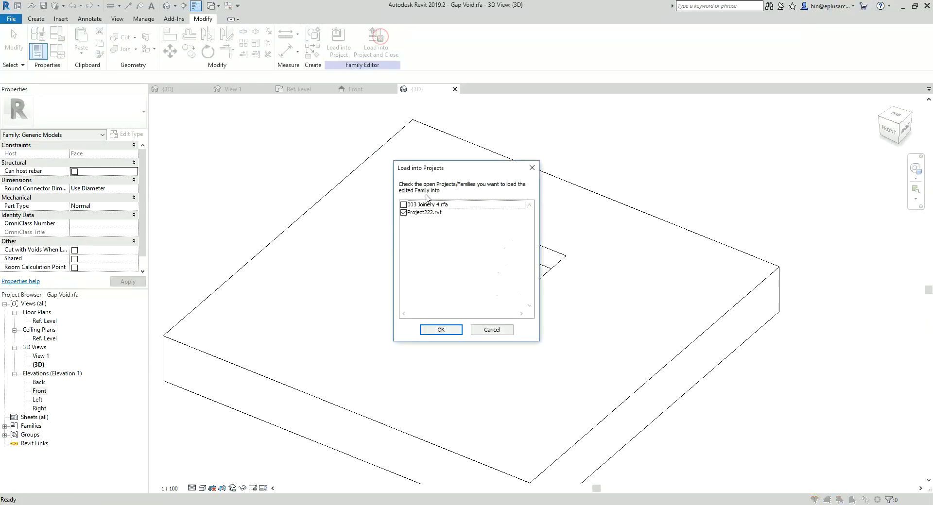
pyautogui.click(404, 213)
pyautogui.click(404, 204)
pyautogui.click(446, 332)
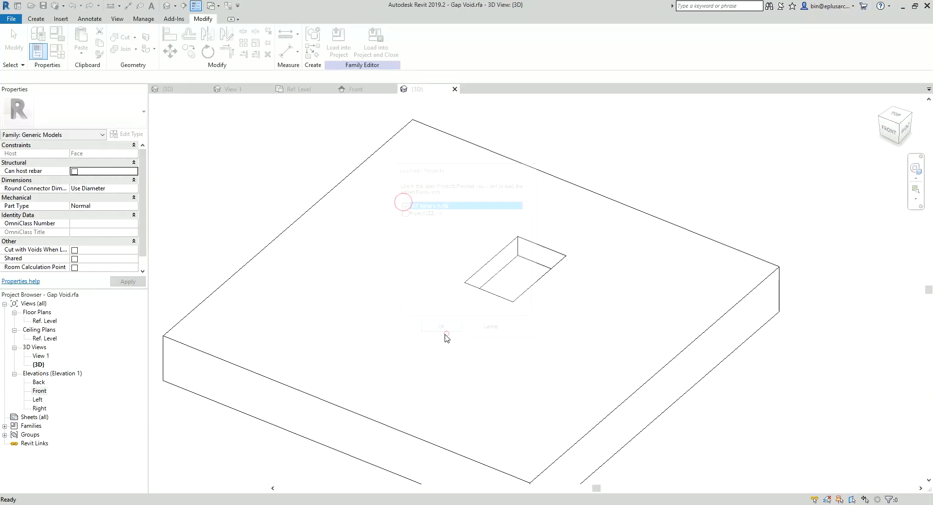
# Step: Place one Gap Void on the second front panel of the cabinet and move it up so it crosses the panel's upper edge
pyautogui.scroll(-1, 422, 285)
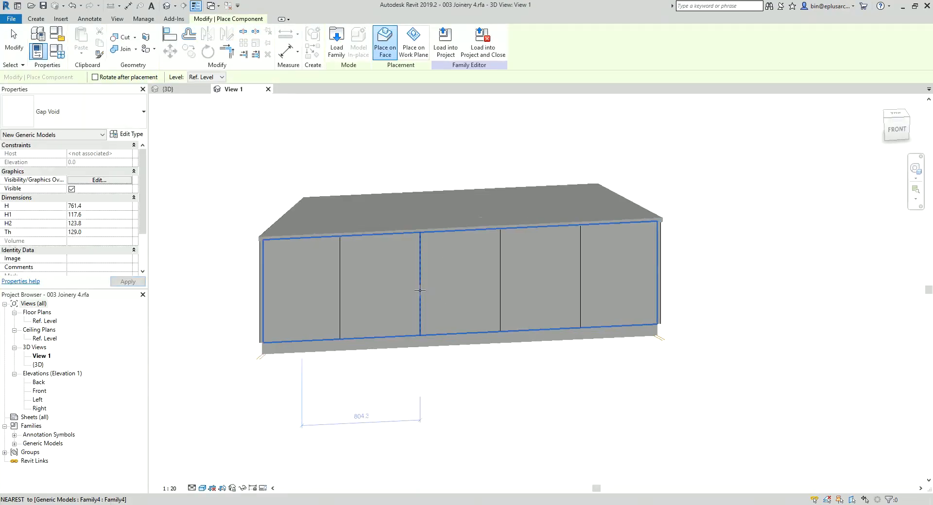
pyautogui.keyDown('shift'); pyautogui.moveTo(421, 290); pyautogui.dragTo(429, 323, button='middle'); pyautogui.keyUp('shift')
pyautogui.click(379, 287)
pyautogui.press('Escape')
pyautogui.press('Escape')
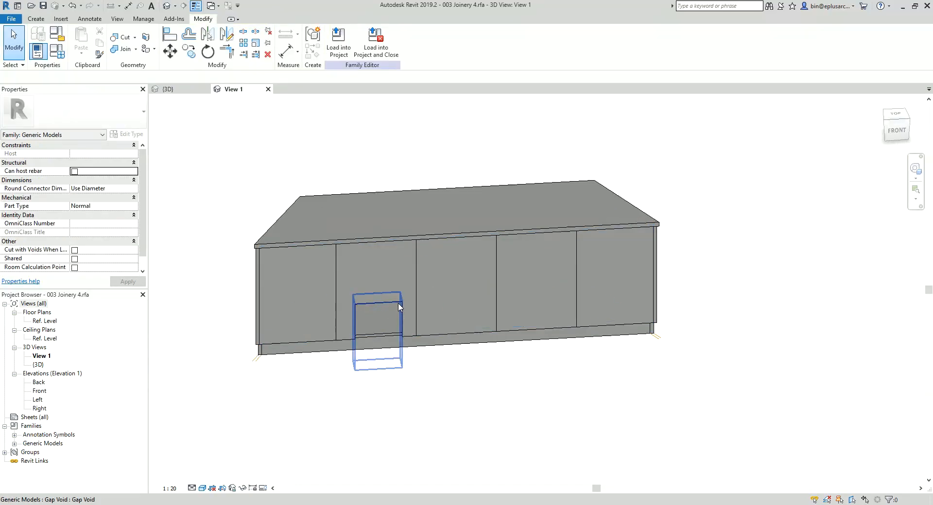
pyautogui.moveTo(398, 303); pyautogui.dragTo(410, 230)
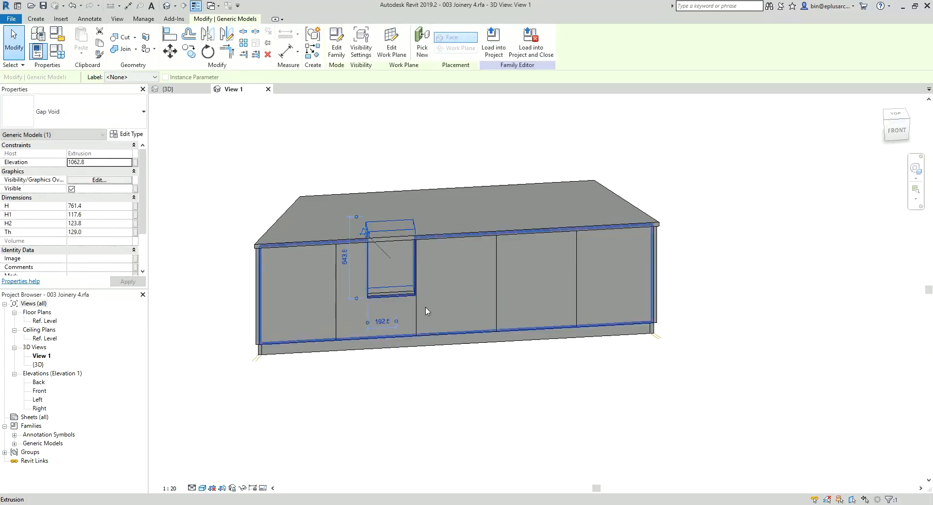
pyautogui.press('Escape')
pyautogui.scroll(1, 405, 297)
pyautogui.keyDown('shift'); pyautogui.moveTo(390, 309); pyautogui.dragTo(387, 328, button='middle'); pyautogui.keyUp('shift')
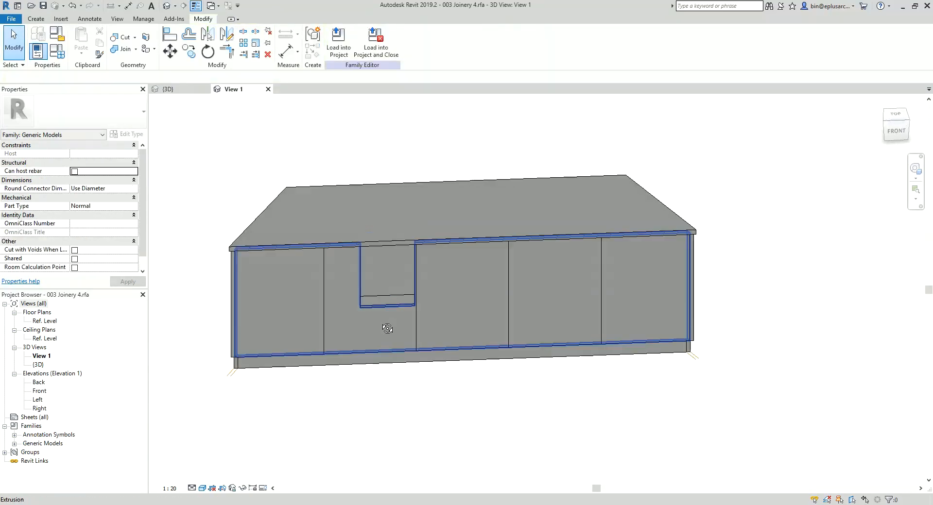
# Step: Associate the placed Gap Void's H and H1 dimensions with the cabinet family parameters H and H1
pyautogui.click(388, 310)
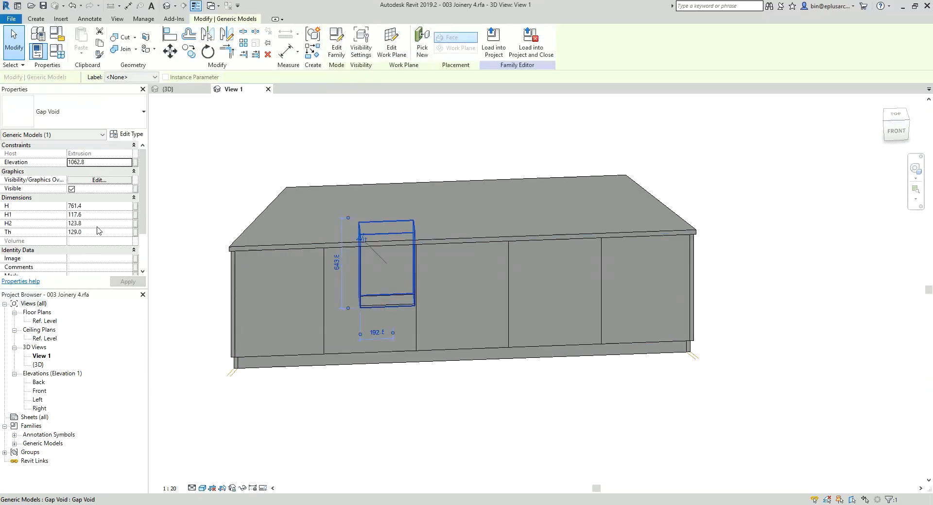
pyautogui.click(136, 207)
pyautogui.write('h')
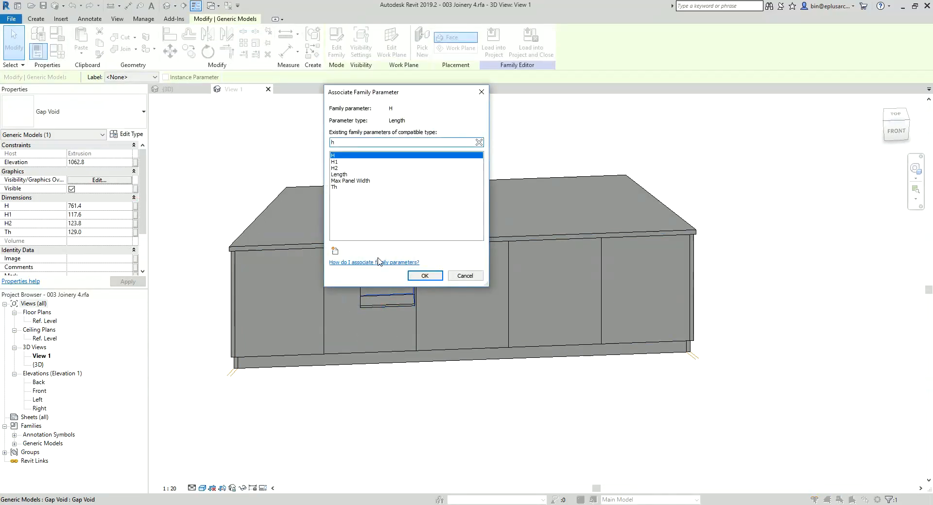
pyautogui.click(421, 276)
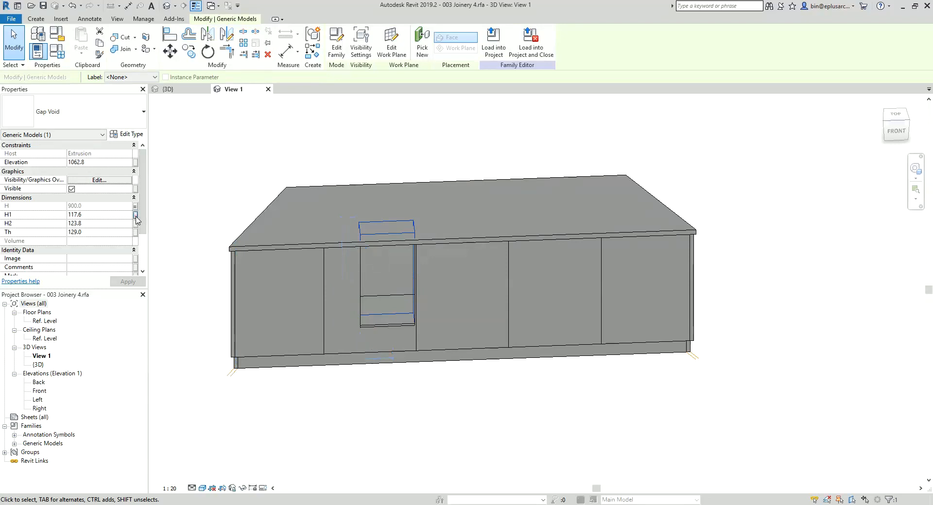
pyautogui.click(136, 215)
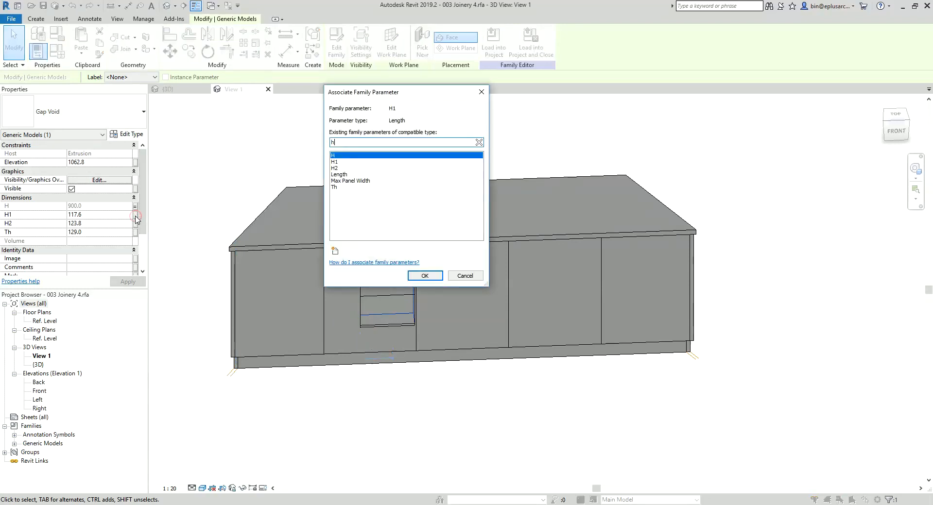
pyautogui.click(420, 276)
# Step: Associate the Gap Void's H2 and Th dimensions with the cabinet family parameters H2 and Th
pyautogui.click(135, 224)
pyautogui.write('h2')
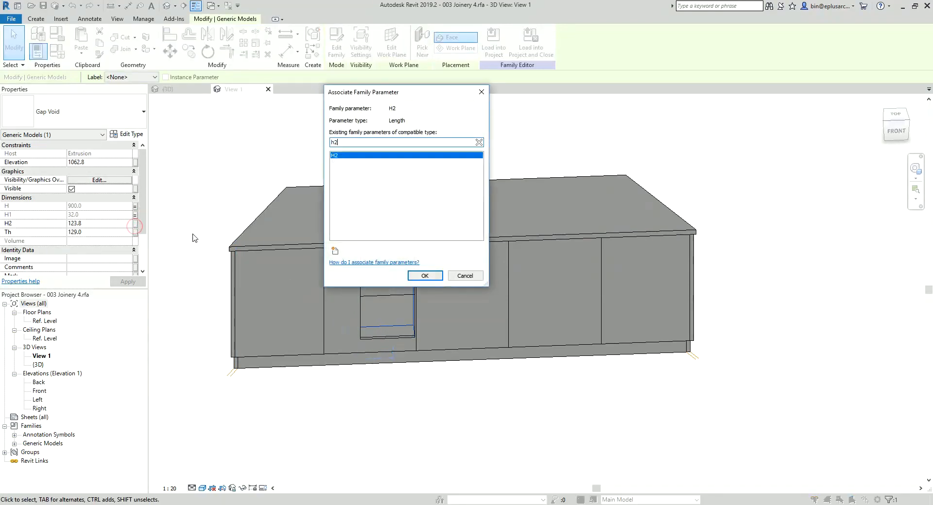
pyautogui.click(432, 281)
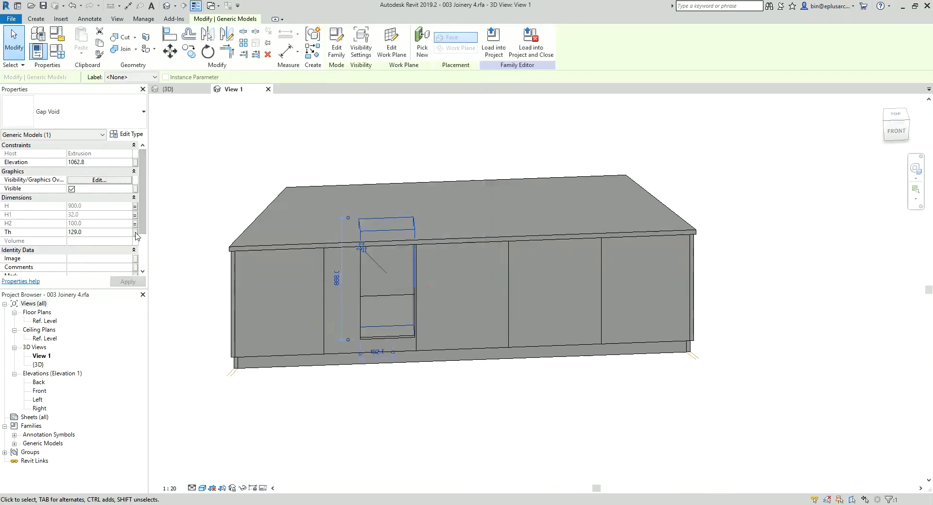
pyautogui.click(136, 233)
pyautogui.write('th')
pyautogui.click(346, 169)
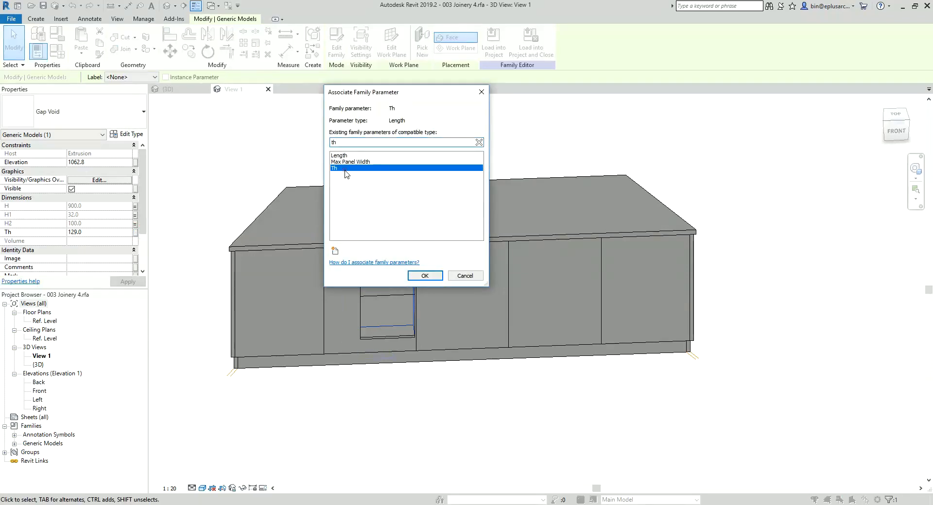
pyautogui.click(424, 276)
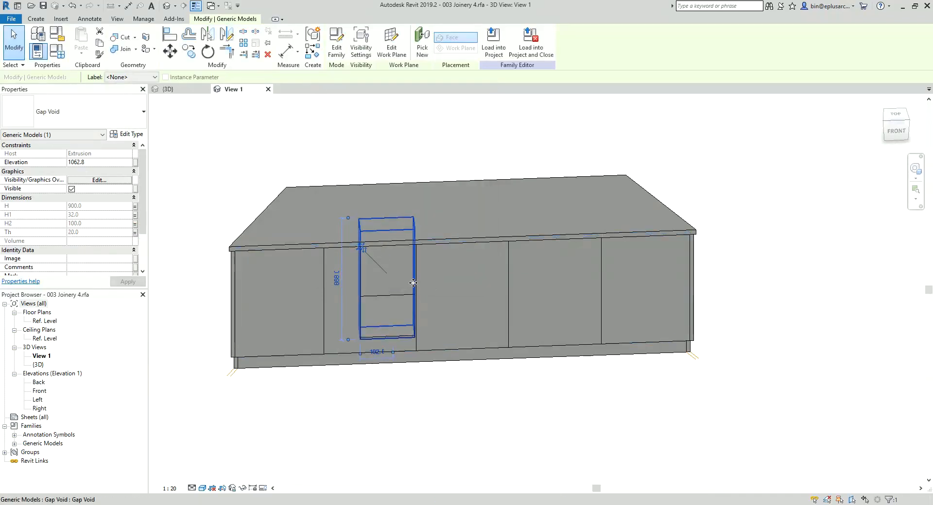
# Step: Edit the Gap Void family and, in the Ref. Level plan, set both vertical side planes 1 mm from the centre plane
pyautogui.click(336, 49)
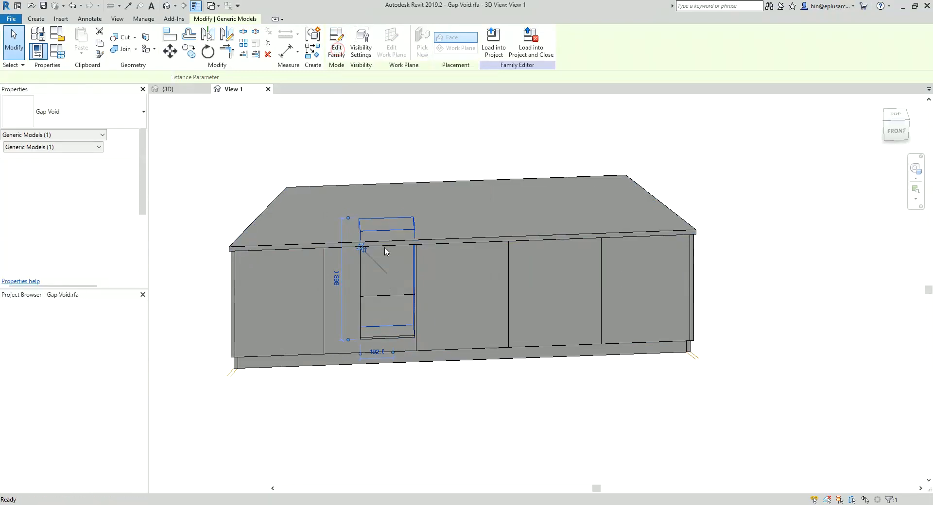
pyautogui.click(40, 391)
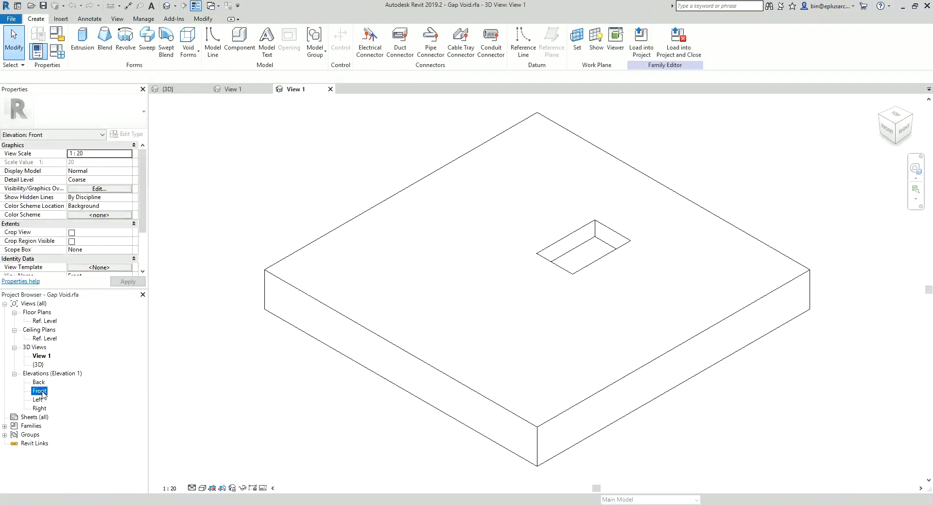
pyautogui.doubleClick(45, 321)
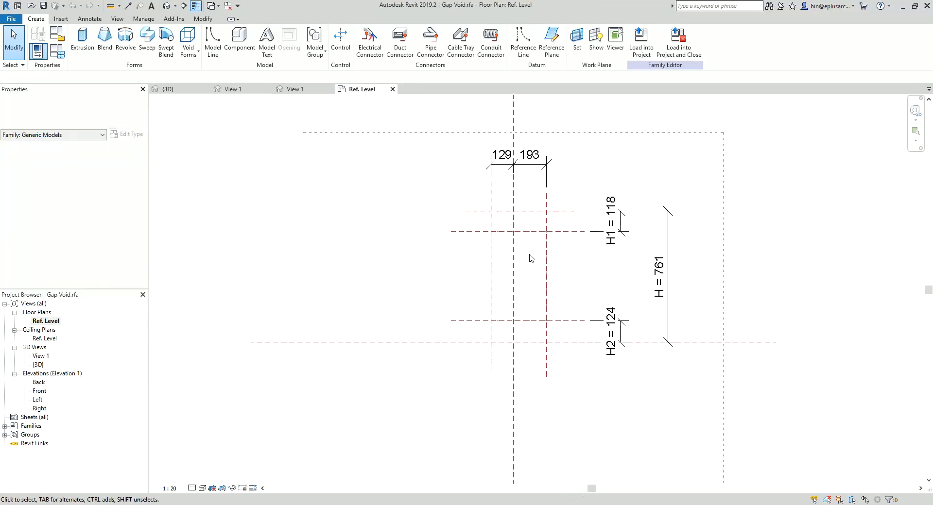
pyautogui.click(546, 223)
pyautogui.click(525, 153)
pyautogui.write('0')
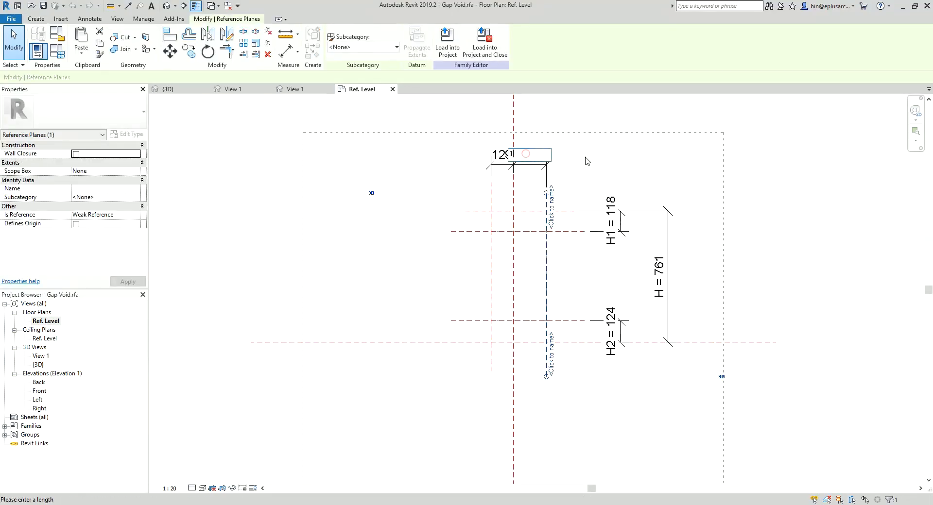
pyautogui.click(595, 157)
pyautogui.click(491, 230)
pyautogui.click(502, 154)
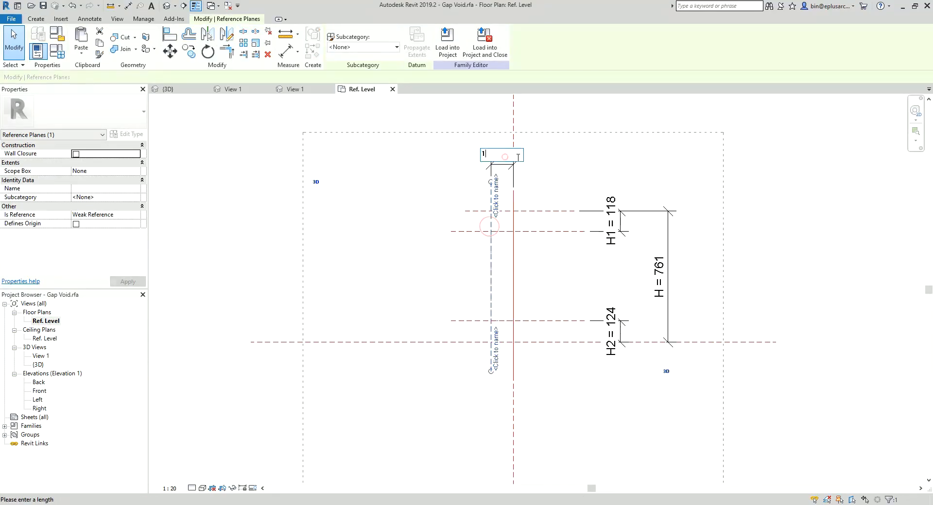
pyautogui.write('1')
pyautogui.press('Return')
# Step: Reload the edited Gap Void into 003 Joinery 4.rfa, closing it and overwriting the existing version
pyautogui.click(489, 46)
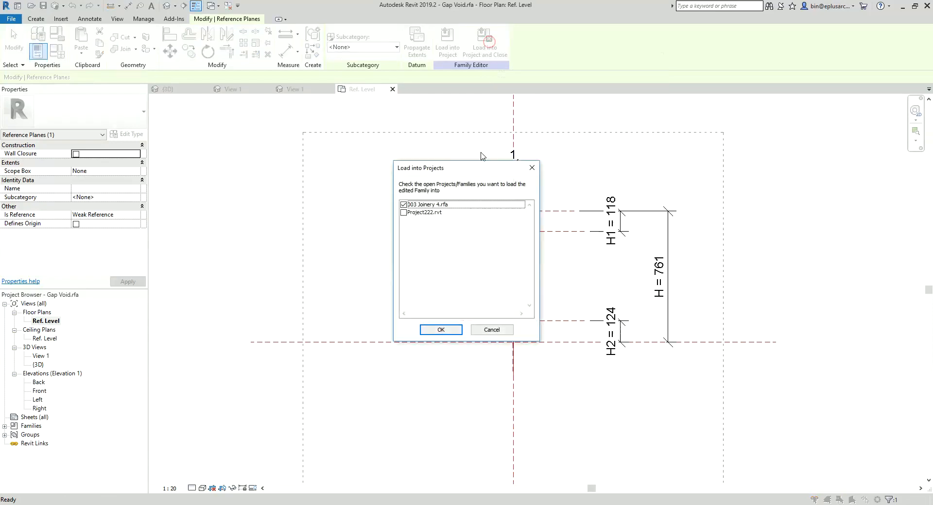
pyautogui.click(457, 330)
pyautogui.click(492, 258)
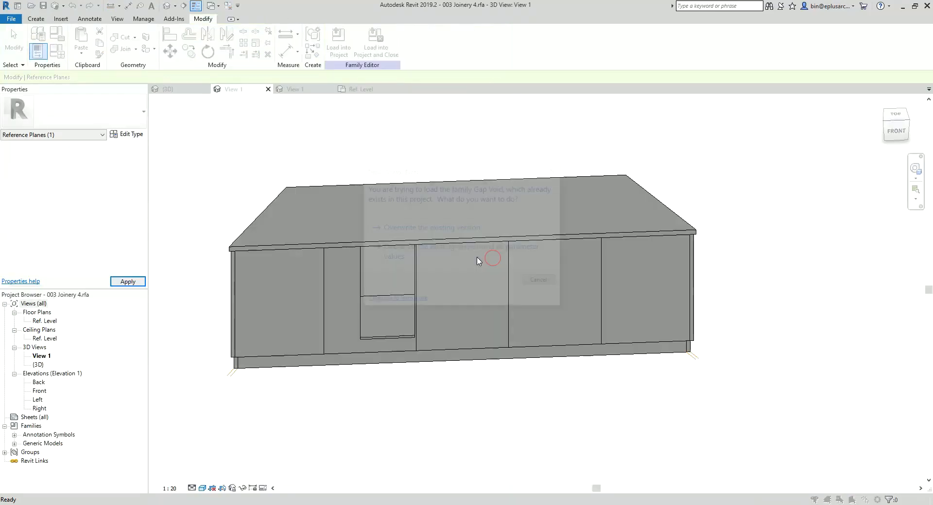
pyautogui.click(438, 227)
# Step: Open the cabinet's Front elevation and examine where the Gap Void sits relative to the panel joints
pyautogui.keyDown('shift'); pyautogui.moveTo(428, 308); pyautogui.dragTo(316, 314, button='middle'); pyautogui.keyUp('shift')
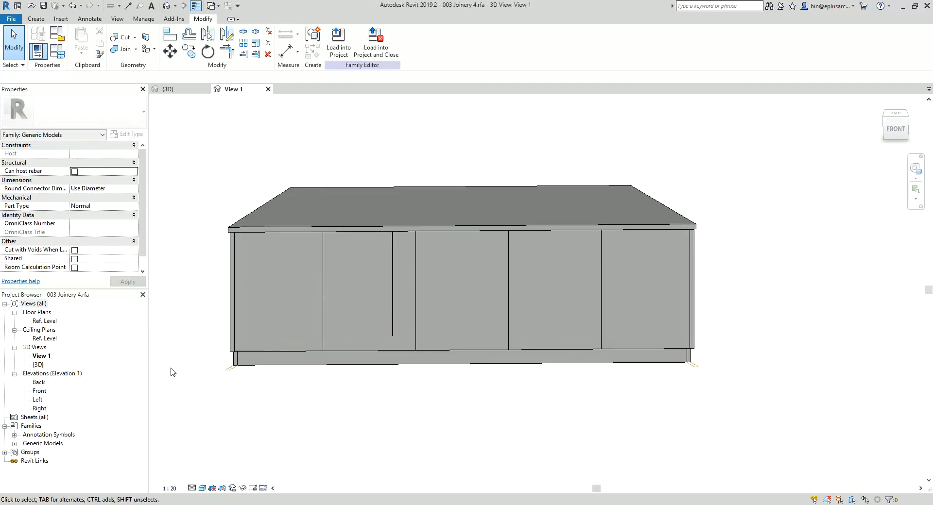
pyautogui.doubleClick(40, 391)
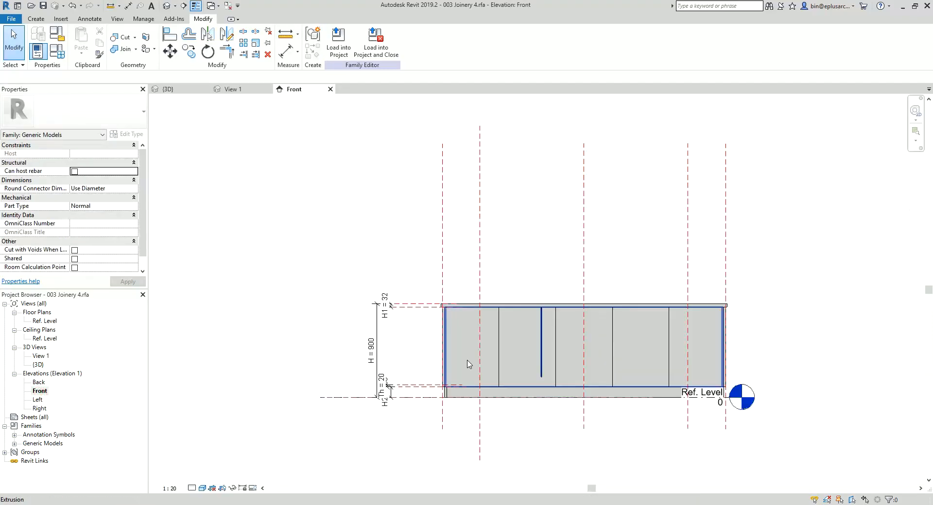
pyautogui.scroll(4, 517, 319)
pyautogui.scroll(-2, 534, 299)
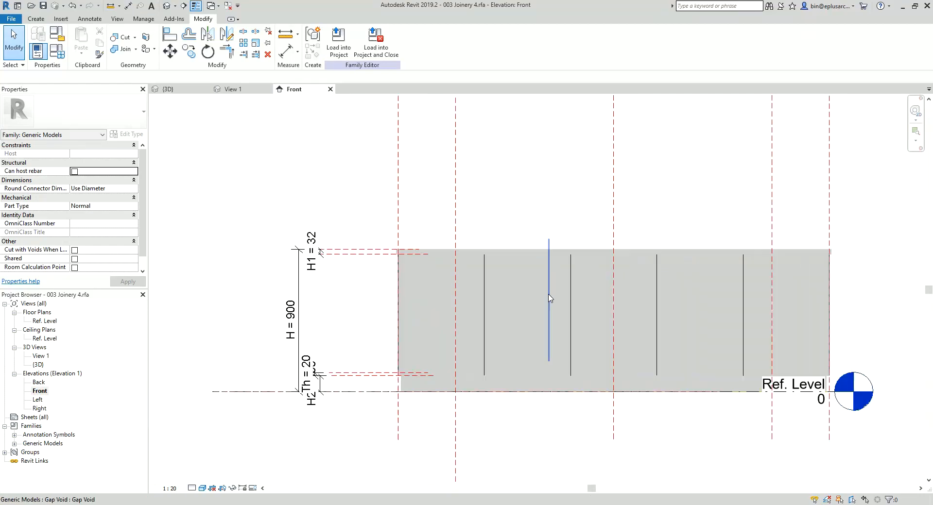
pyautogui.scroll(3, 549, 298)
pyautogui.scroll(-1, 535, 270)
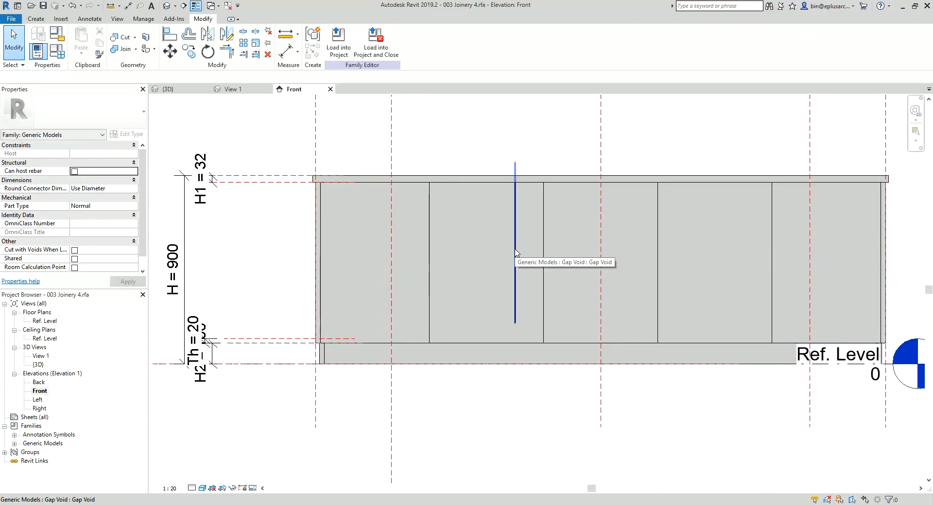
pyautogui.moveTo(491, 258); pyautogui.dragTo(491, 261, button='middle')
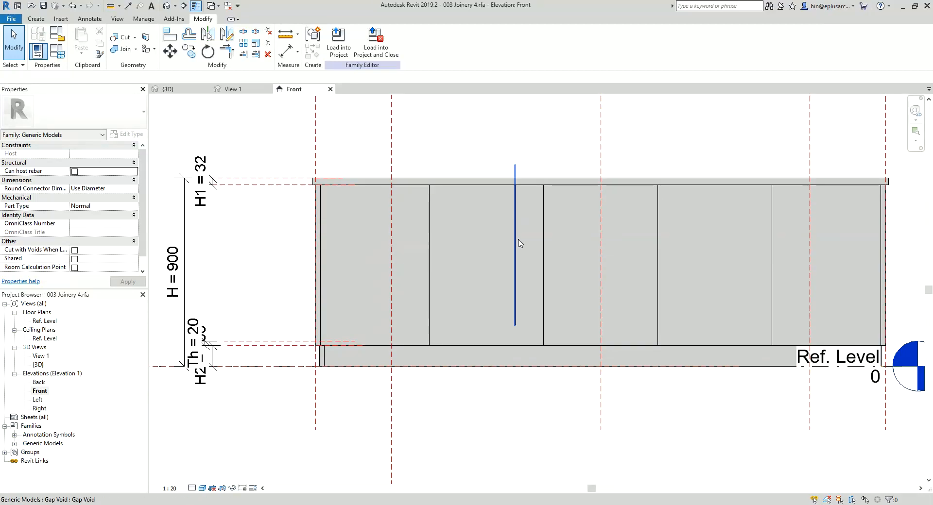
# Step: Open the array group at the first panel joint for editing, inspect its Family4 void's properties, and leave group editing
pyautogui.click(432, 242)
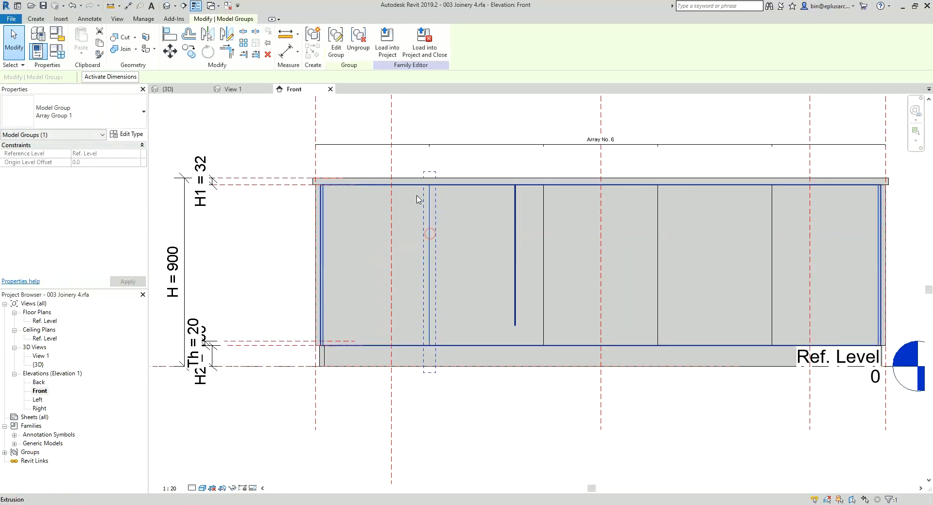
pyautogui.click(338, 46)
pyautogui.click(429, 219)
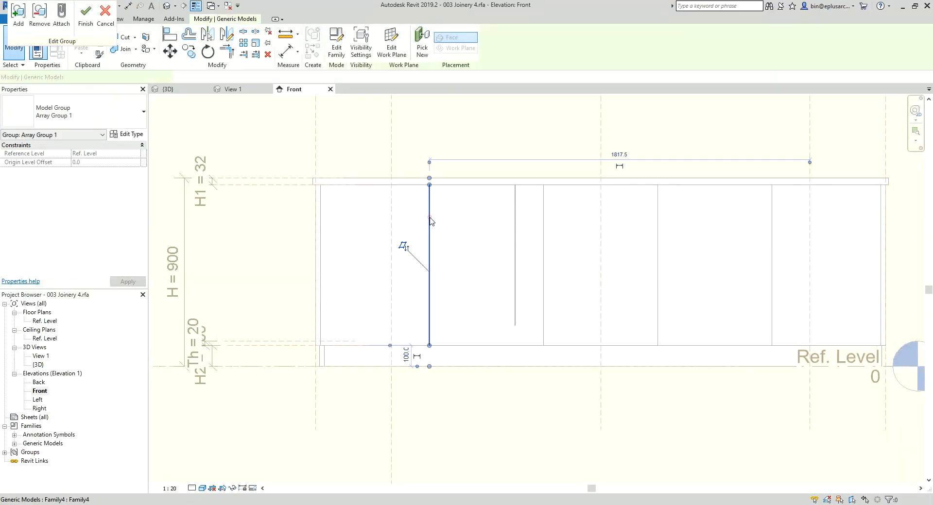
pyautogui.click(108, 112)
pyautogui.click(68, 183)
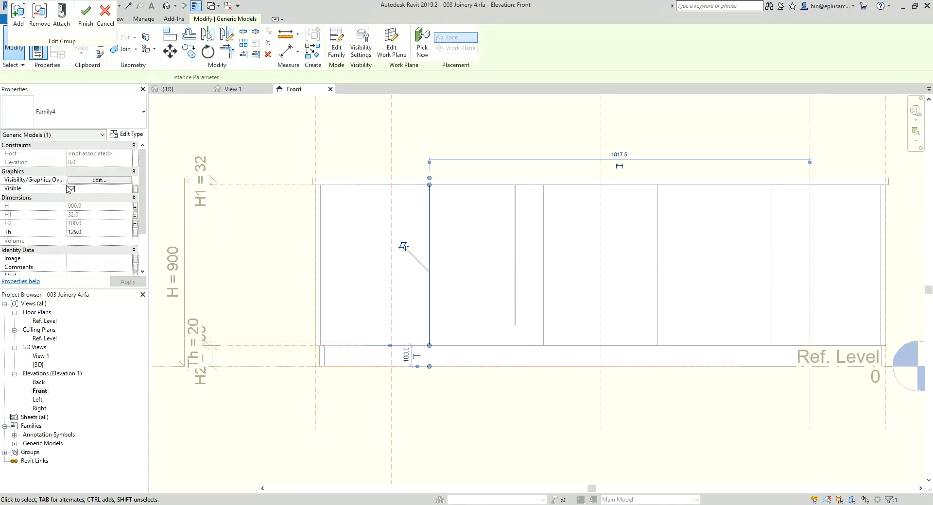
pyautogui.click(94, 33)
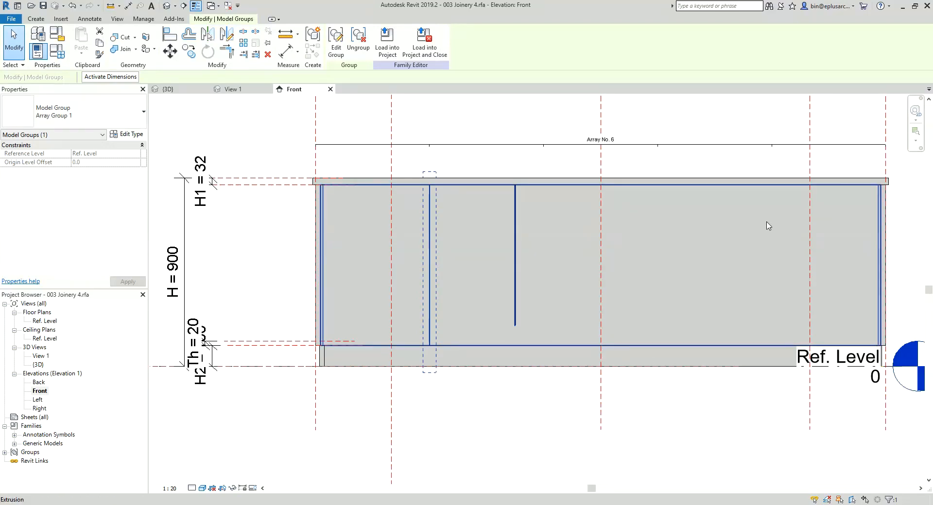
pyautogui.moveTo(524, 229)
pyautogui.mouseDown(button='middle')
pyautogui.moveTo(517, 232)
pyautogui.moveTo(526, 241)
pyautogui.mouseUp(button='middle')
pyautogui.press('Escape')
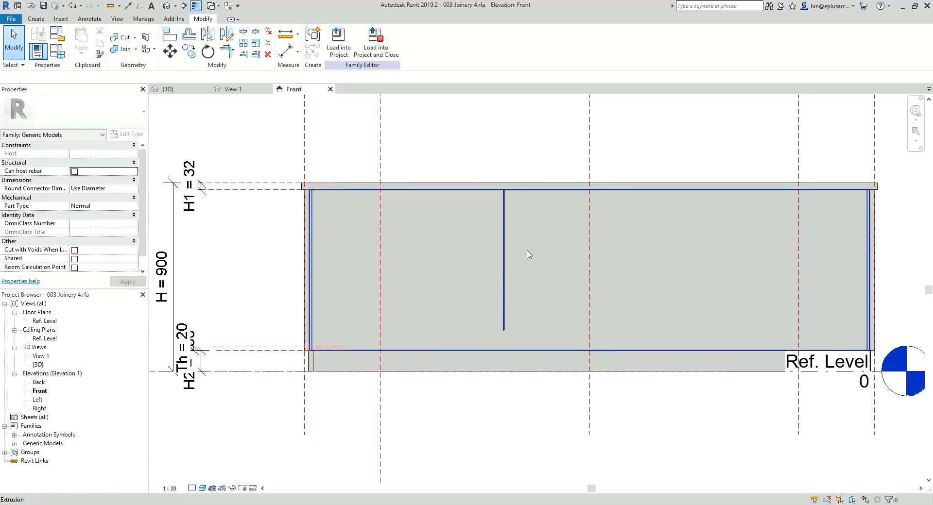
pyautogui.click(417, 249)
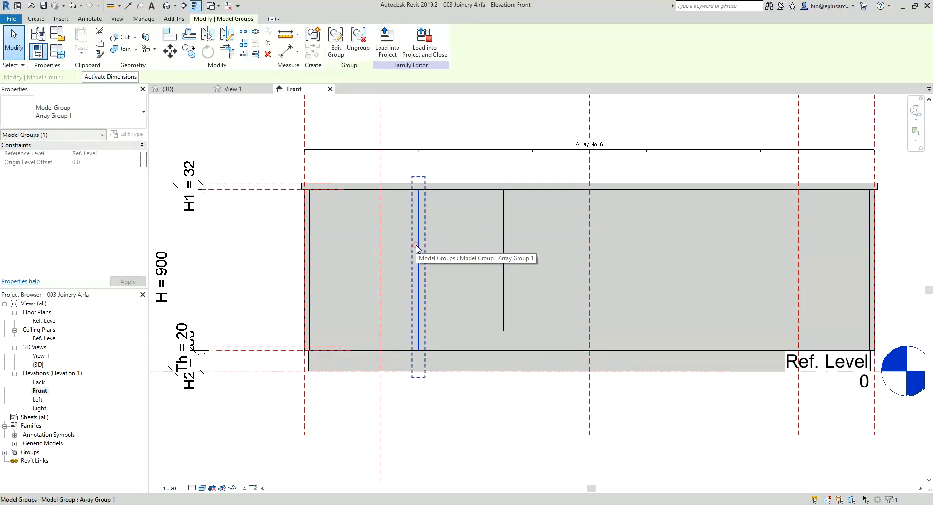
pyautogui.press('Escape')
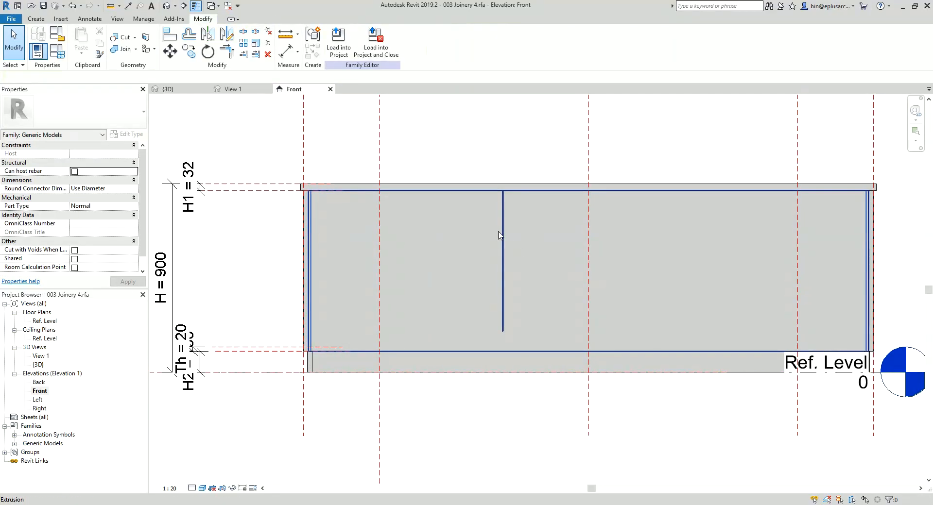
# Step: Try to align the Gap Void's lower end with the H2 plane or the Ref. Level in the Front elevation
pyautogui.click(504, 238)
pyautogui.press('Escape')
pyautogui.press('a')
pyautogui.press('l')
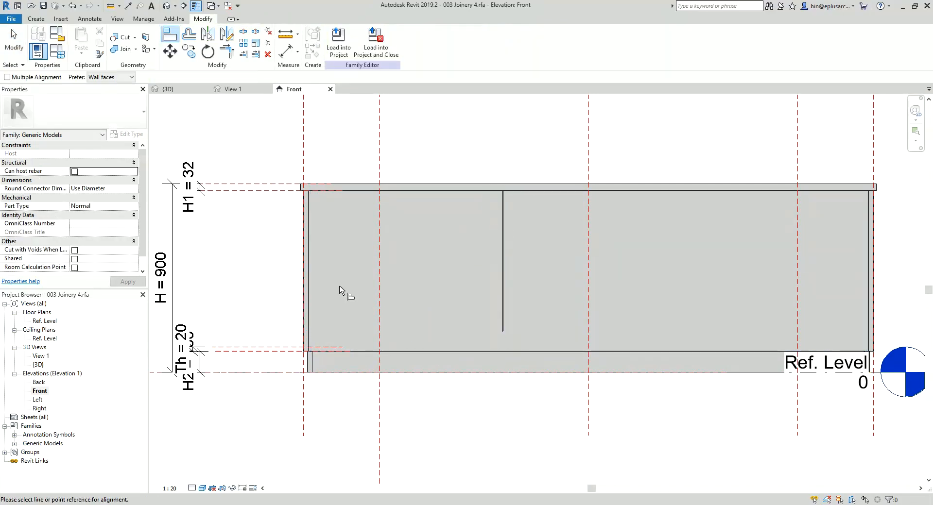
pyautogui.click(280, 354)
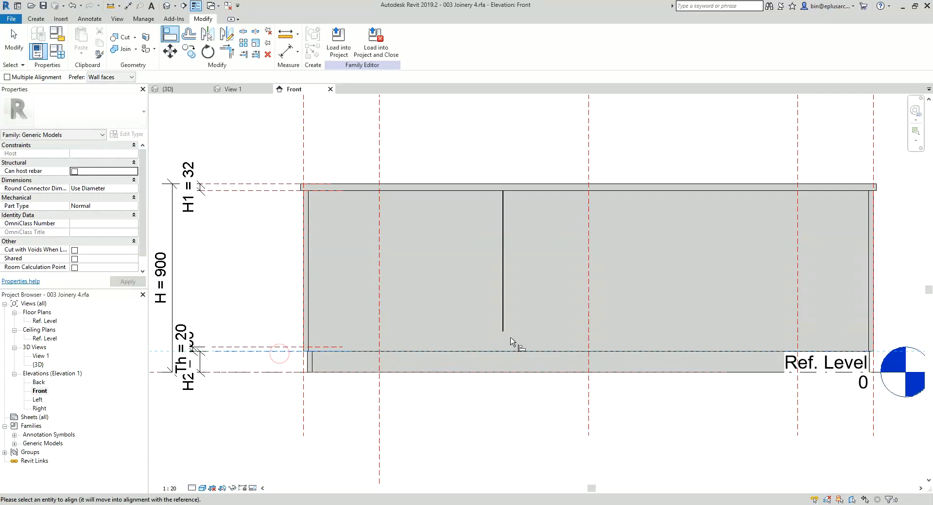
pyautogui.click(417, 351)
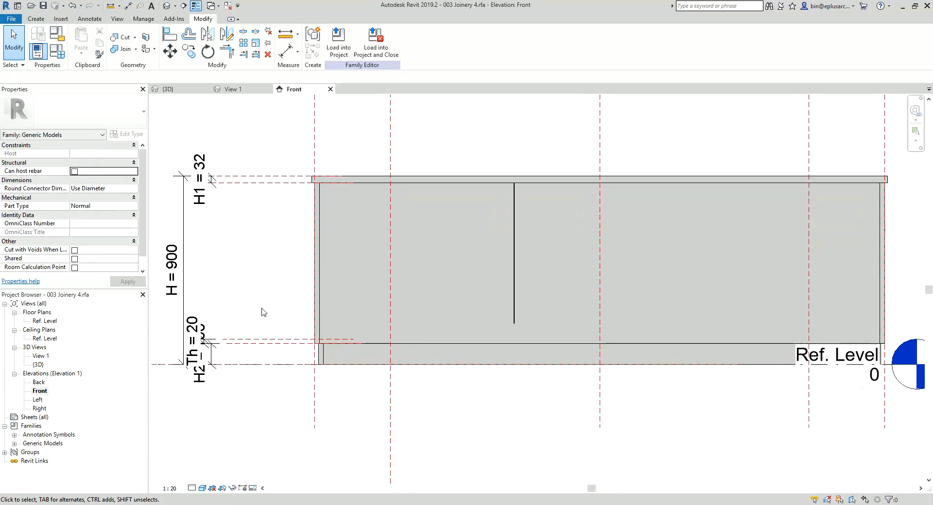
pyautogui.click(280, 366)
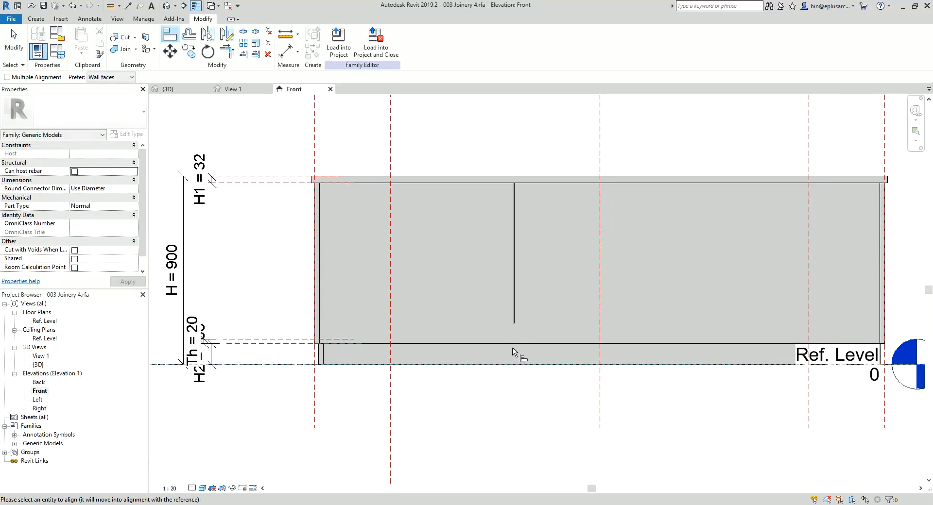
pyautogui.scroll(5, 516, 346)
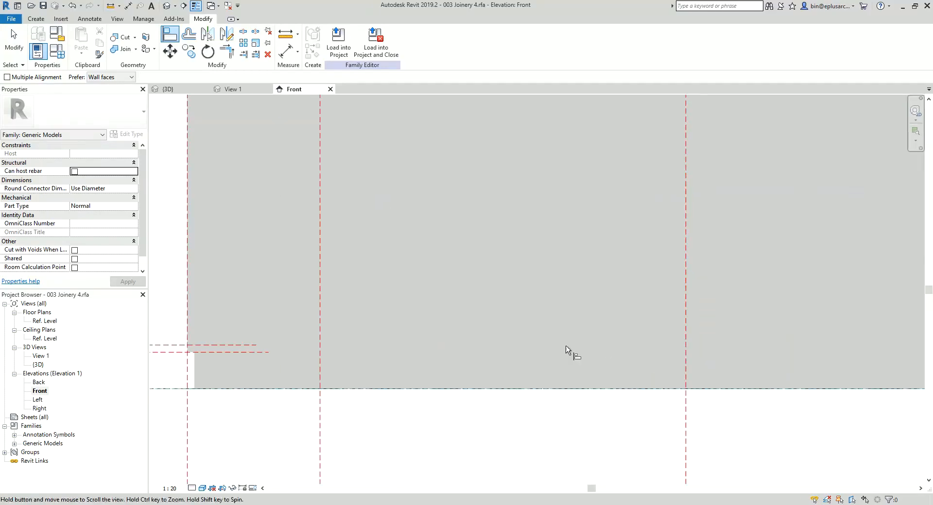
pyautogui.moveTo(566, 349); pyautogui.dragTo(483, 350, button='middle')
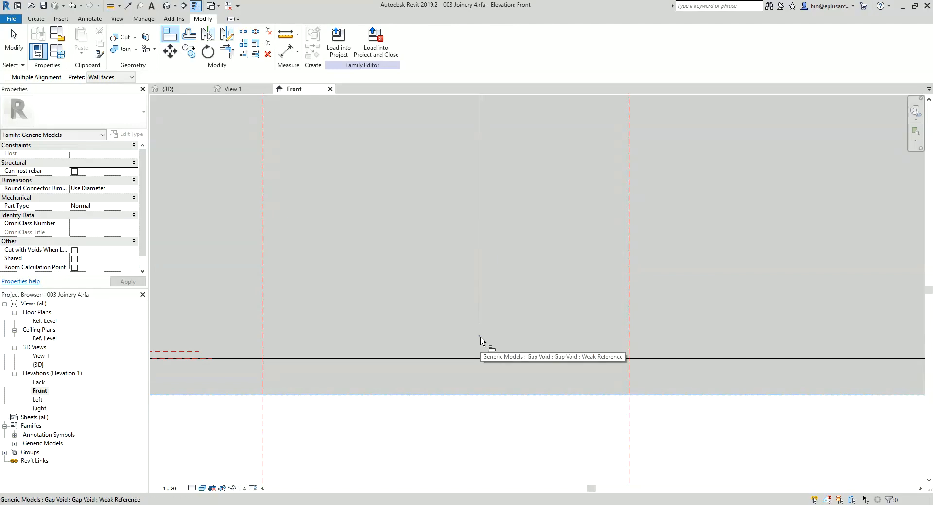
pyautogui.scroll(-2, 480, 343)
pyautogui.press('Escape')
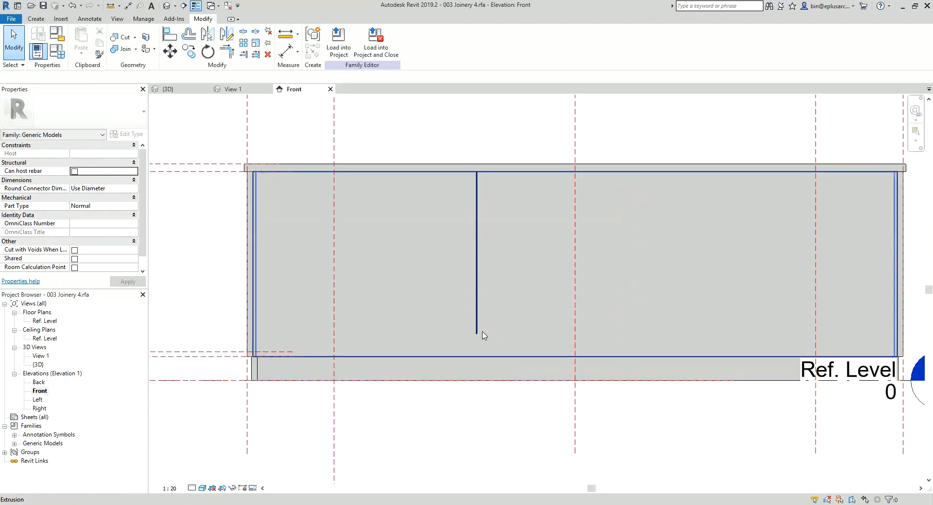
# Step: Try to flip the Gap Void in place on its host extrusion
pyautogui.click(479, 307)
pyautogui.scroll(-2, 479, 309)
pyautogui.moveTo(478, 310); pyautogui.dragTo(471, 315, button='middle')
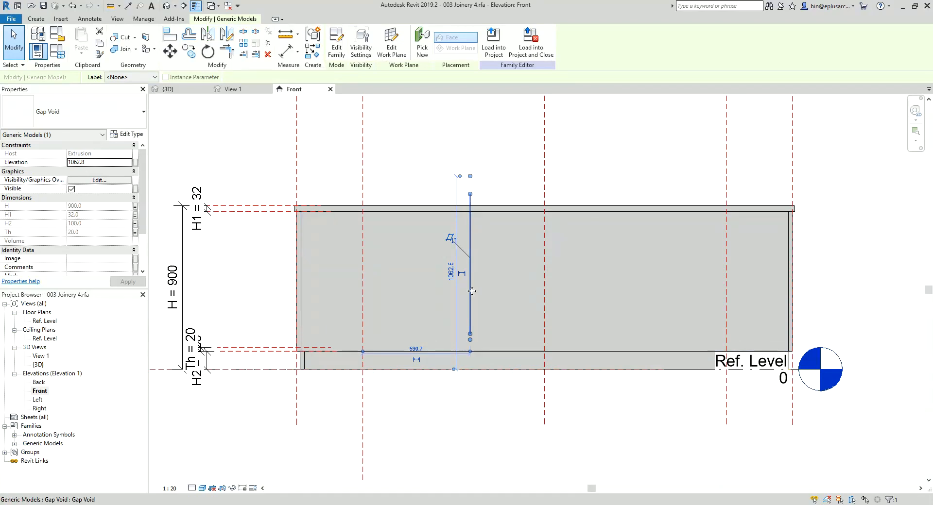
pyautogui.press('space')
pyautogui.click(901, 492)
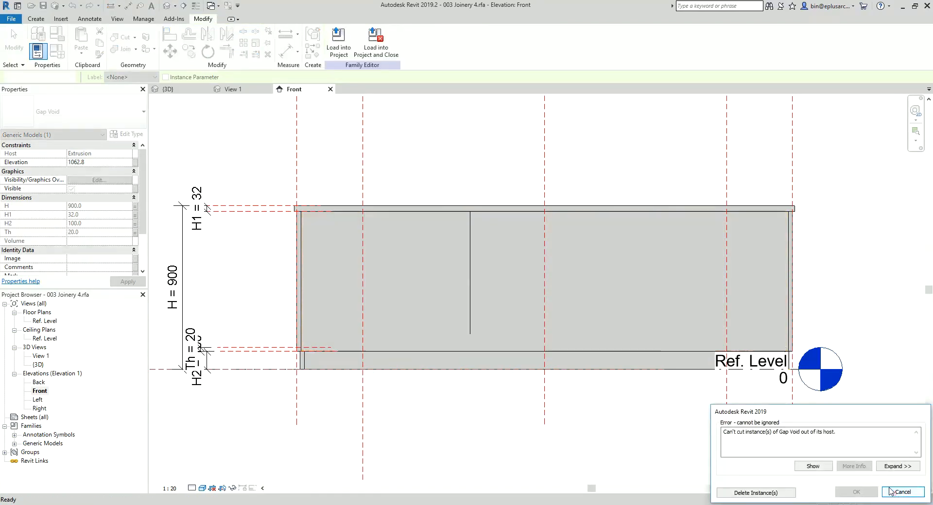
# Step: Rotate the Gap Void 180° about its centre in the Front elevation
pyautogui.press('r')
pyautogui.press('o')
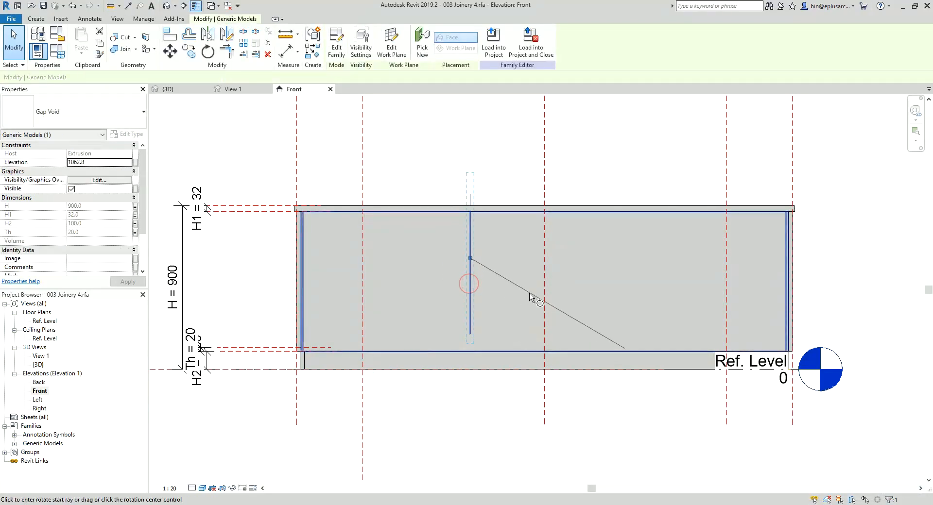
pyautogui.click(561, 270)
pyautogui.write('19')
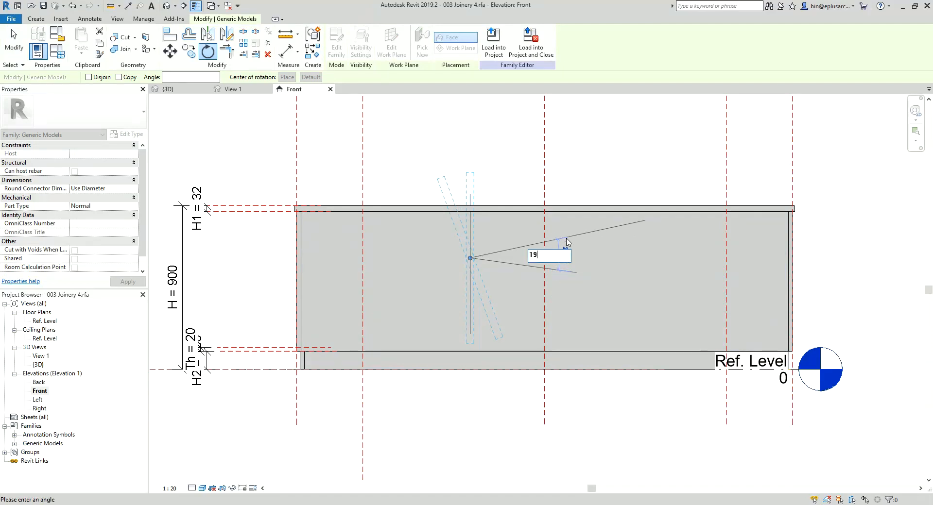
pyautogui.write('0')
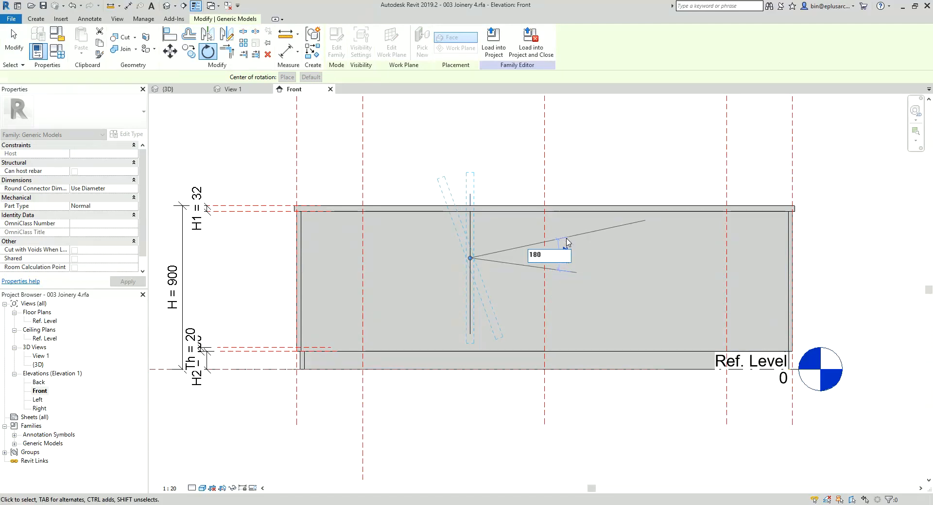
pyautogui.press('Return')
pyautogui.press('Escape')
pyautogui.scroll(2, 470, 322)
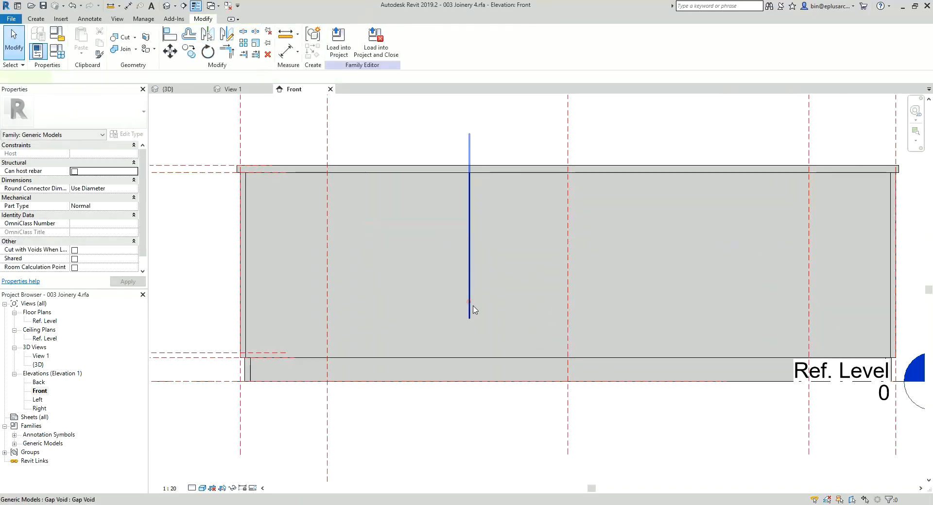
pyautogui.click(470, 314)
pyautogui.press('Escape')
# Step: Align the Gap Void's base to the Ref. Level and lock the alignment
pyautogui.moveTo(390, 352); pyautogui.dragTo(476, 337, button='middle')
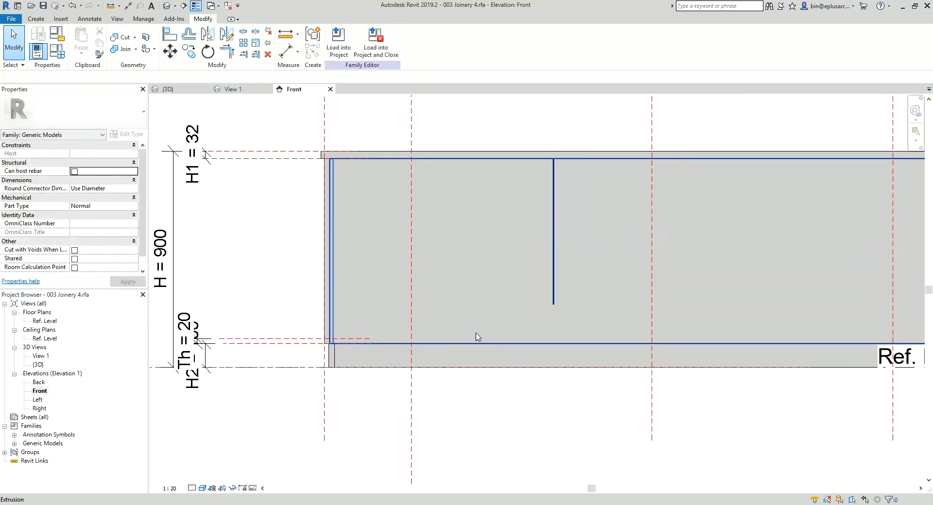
pyautogui.press('a')
pyautogui.press('l')
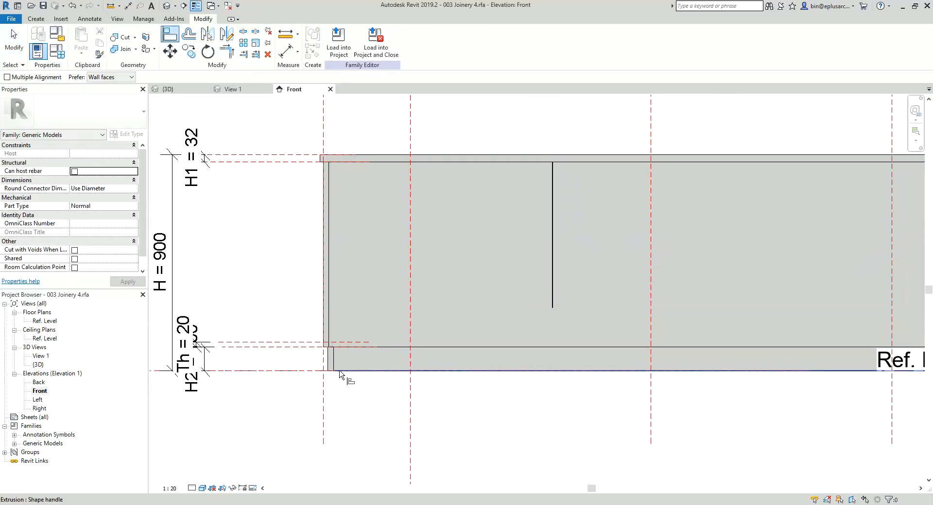
pyautogui.click(277, 371)
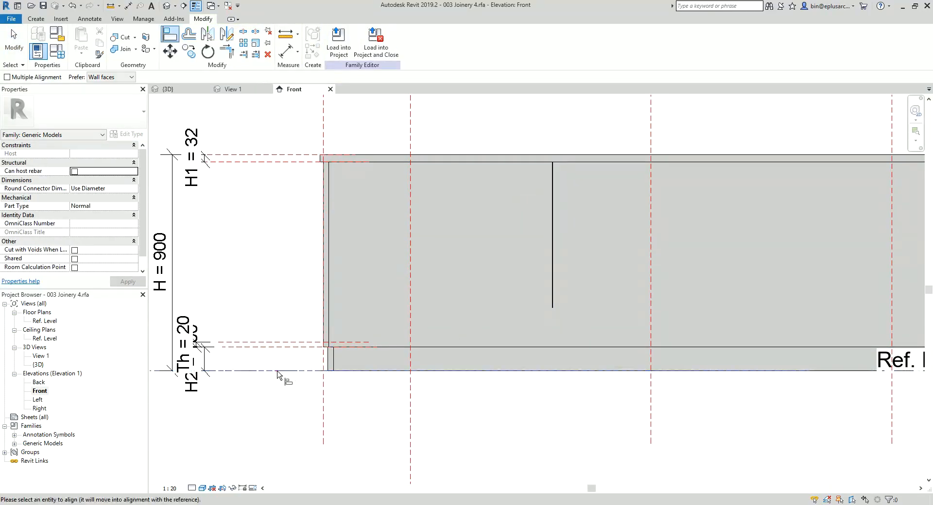
pyautogui.click(552, 335)
pyautogui.scroll(-2, 463, 395)
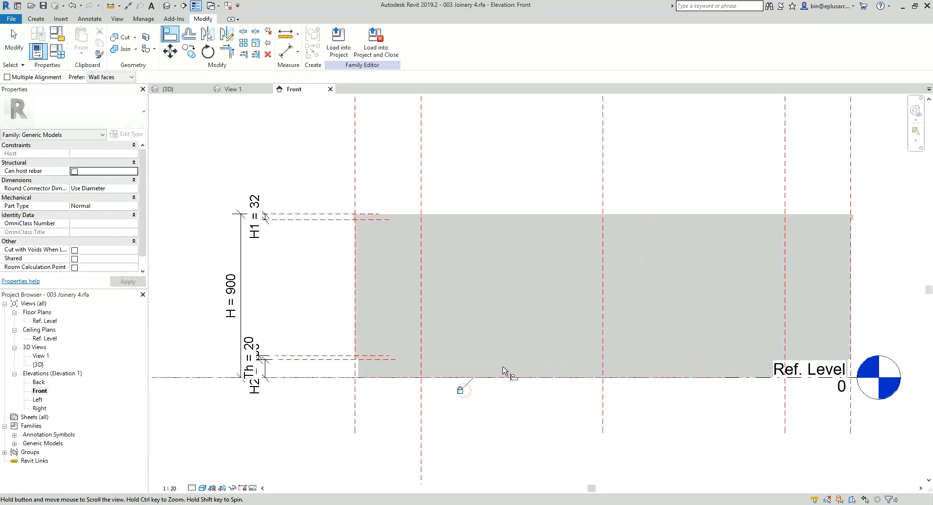
pyautogui.press('Escape')
pyautogui.press('Escape')
pyautogui.click(539, 220)
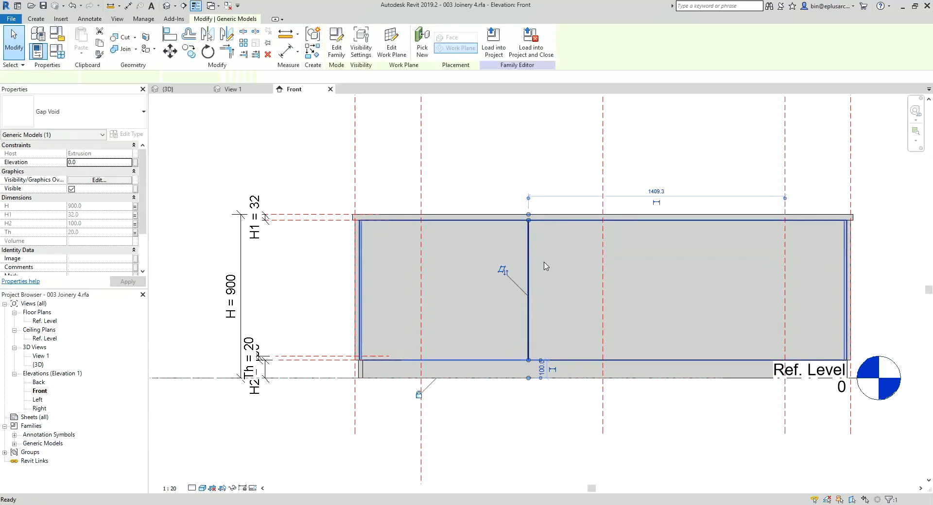
pyautogui.press('Escape')
pyautogui.click(528, 262)
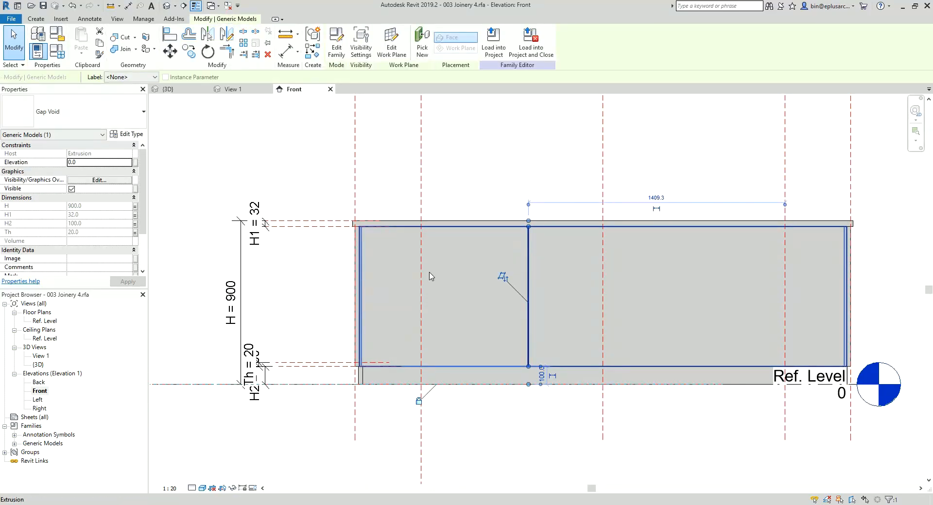
pyautogui.press('a')
pyautogui.press('l')
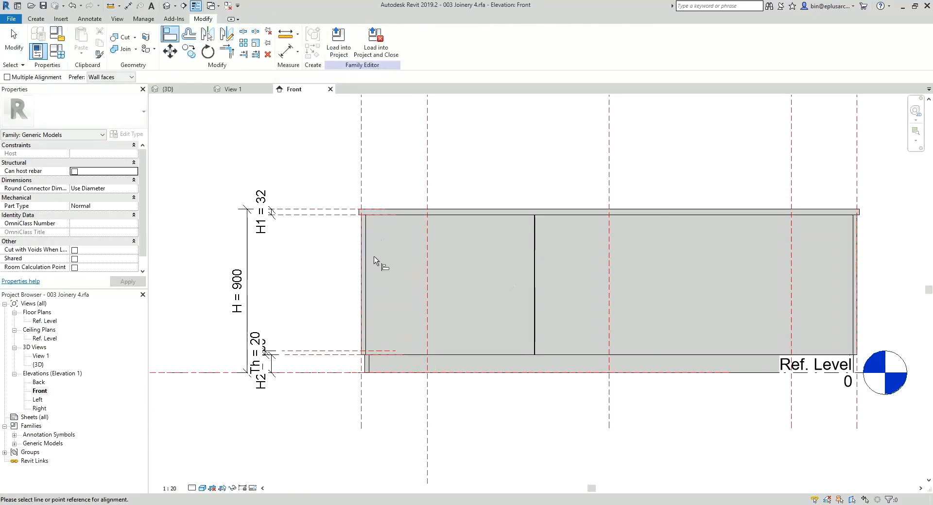
pyautogui.press('Escape')
pyautogui.click(374, 262)
pyautogui.scroll(-3, 389, 273)
pyautogui.scroll(6, 353, 290)
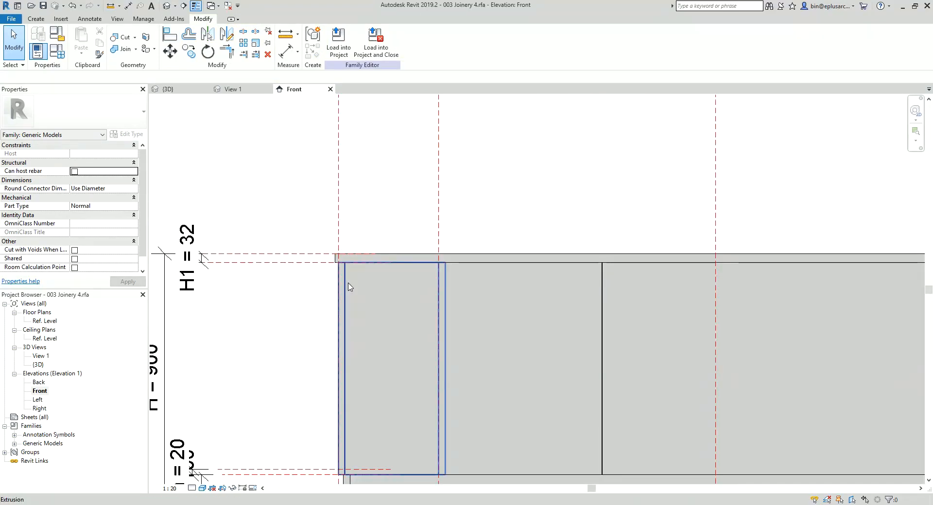
# Step: Open the Ref. Level floor plan and examine where the front panel meets the angled side panel at the front corner
pyautogui.click(44, 322)
pyautogui.doubleClick(43, 321)
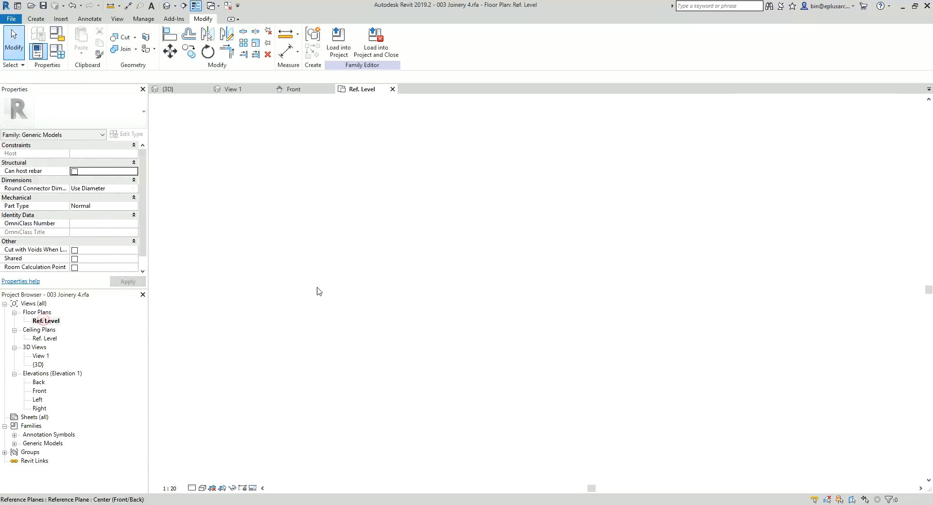
pyautogui.scroll(4, 399, 316)
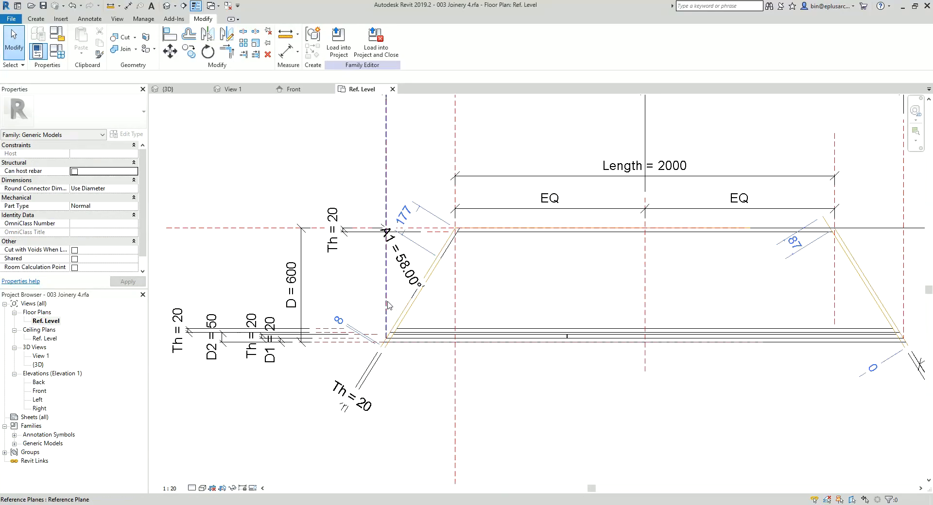
pyautogui.click(399, 316)
pyautogui.scroll(4, 402, 328)
pyautogui.click(367, 363)
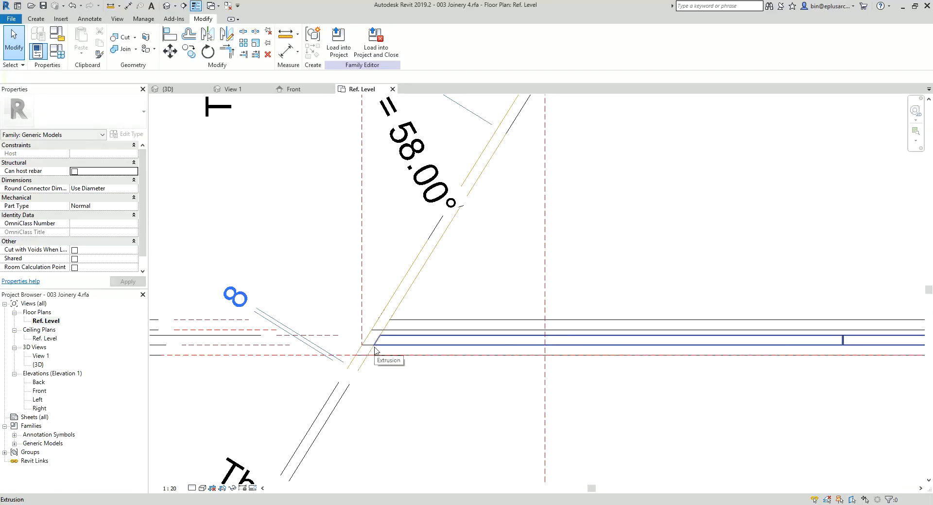
pyautogui.scroll(-4, 374, 347)
# Step: Review the O1 and O2 dimensions in plan and display the family parameters with their full formulas
pyautogui.moveTo(392, 260); pyautogui.dragTo(368, 342, button='middle')
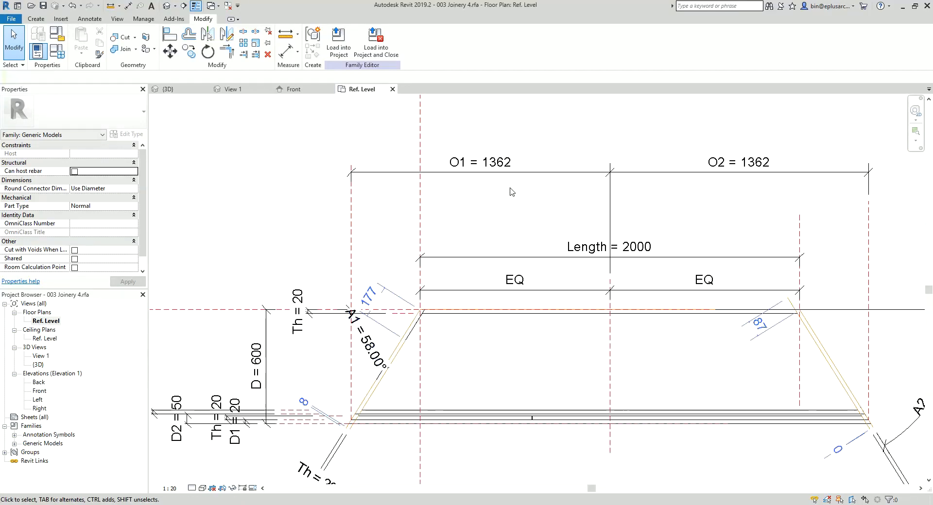
pyautogui.moveTo(439, 334); pyautogui.dragTo(433, 296, button='middle')
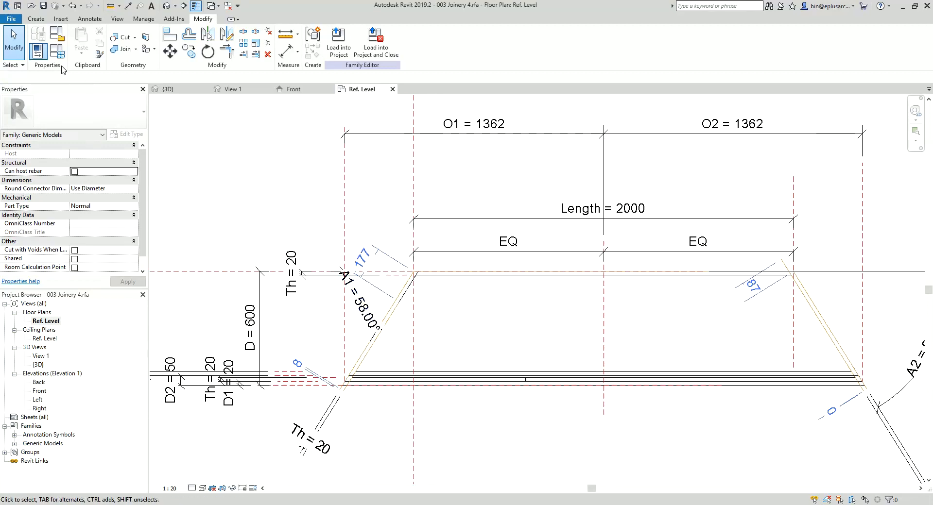
pyautogui.click(57, 51)
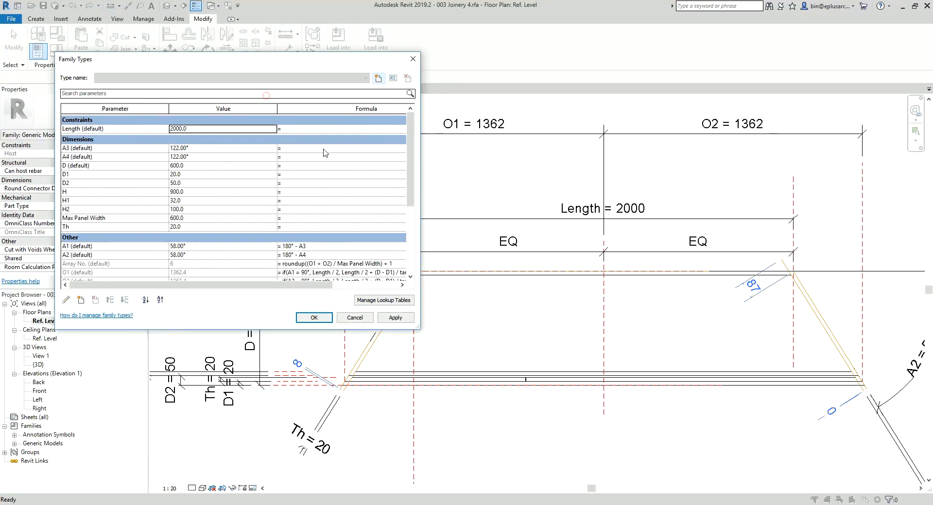
pyautogui.moveTo(418, 329); pyautogui.dragTo(477, 372)
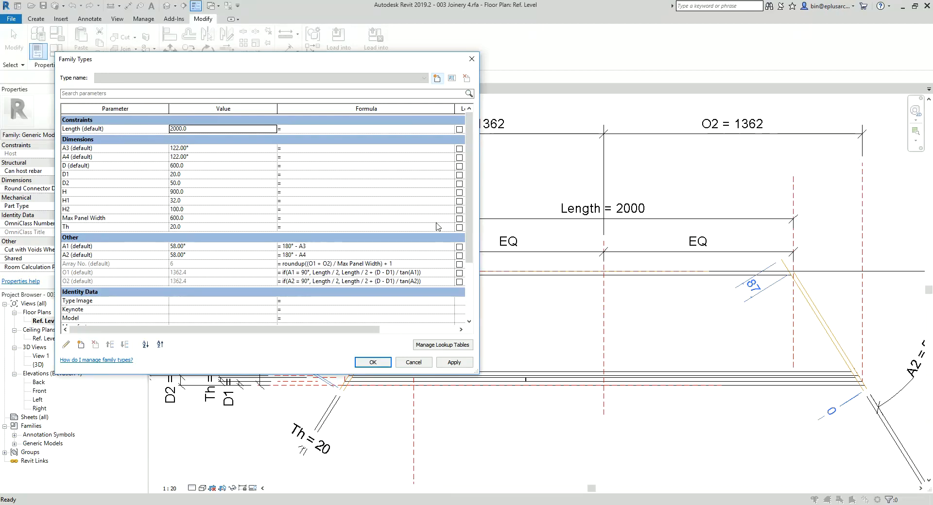
# Step: Close the family parameters and, in Snipping Tool, capture the plan corner where the front panel meets the angled side panel
pyautogui.click(469, 61)
pyautogui.scroll(8, 353, 387)
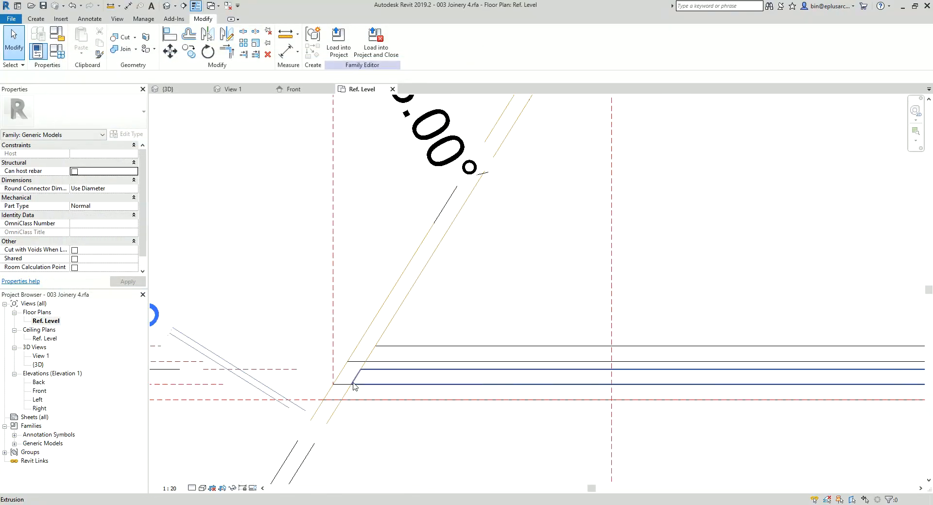
pyautogui.scroll(1, 353, 385)
pyautogui.moveTo(354, 388); pyautogui.dragTo(428, 325, button='middle')
pyautogui.scroll(1, 421, 334)
pyautogui.scroll(-1, 420, 336)
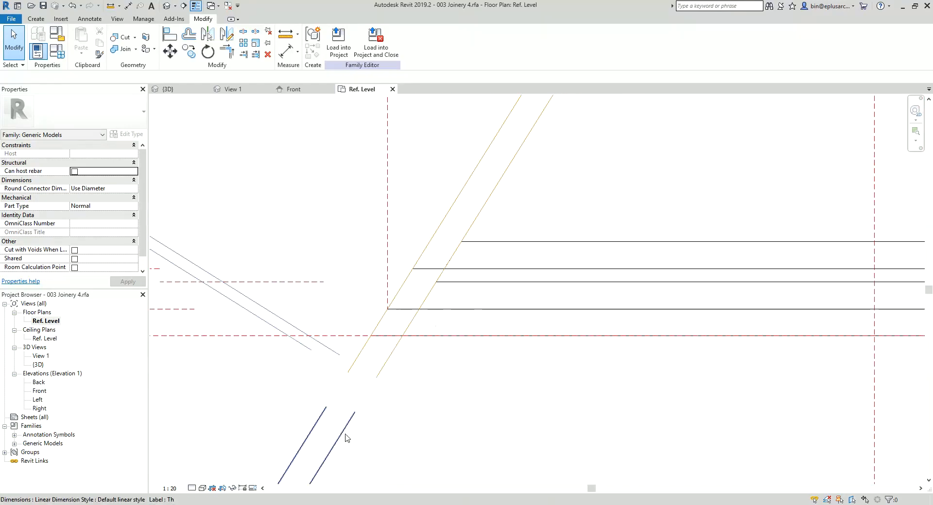
pyautogui.press('super')
pyautogui.write('snip')
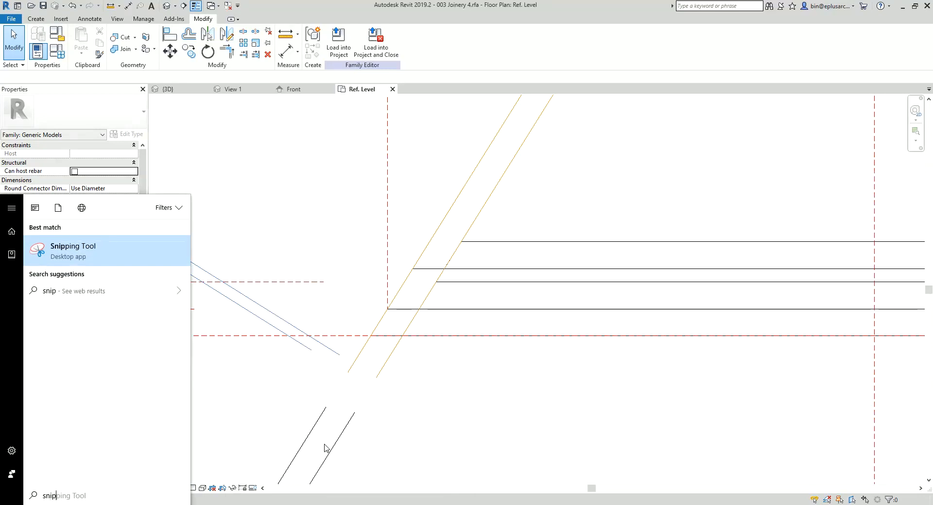
pyautogui.press('Return')
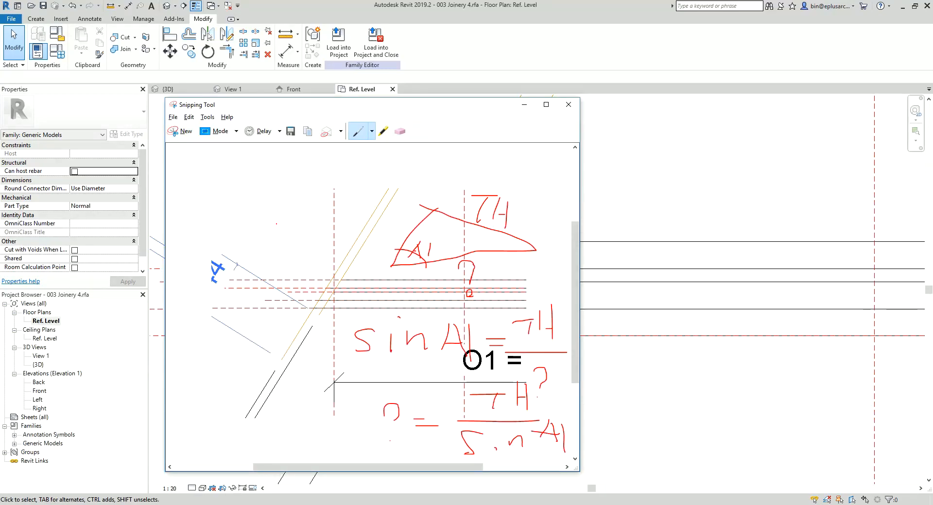
pyautogui.hotkey('ctrl', 'n')
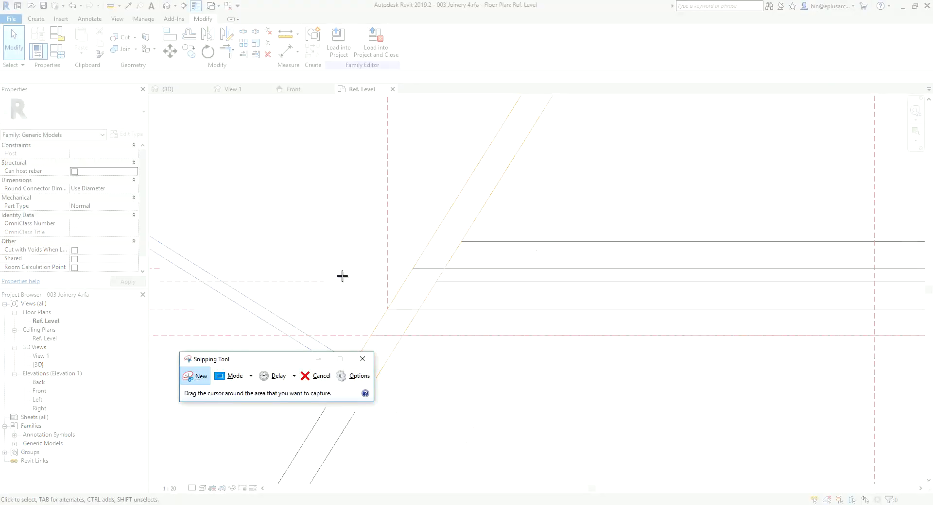
pyautogui.moveTo(318, 230); pyautogui.dragTo(510, 373)
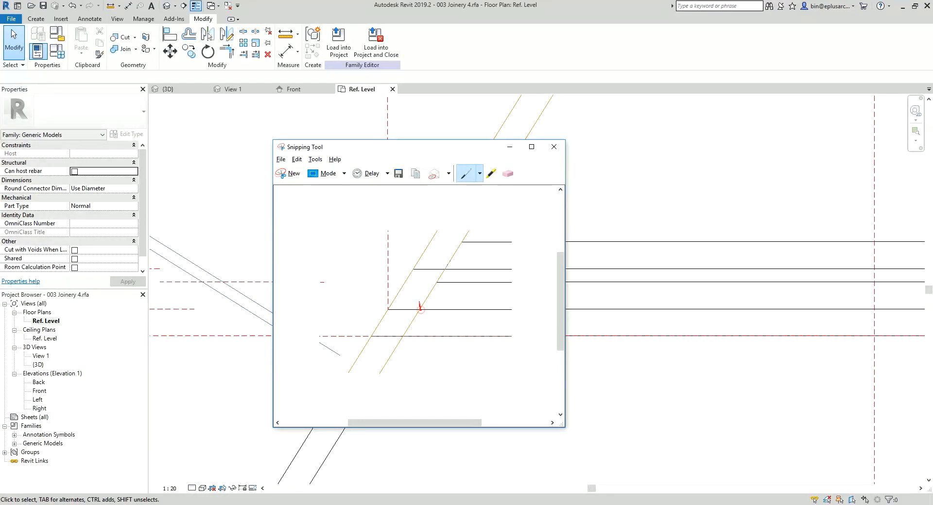
# Step: Sketch a right triangle over the captured corner and label its angles A1 and 90° and its thickness side Th
pyautogui.moveTo(420, 310); pyautogui.dragTo(421, 251)
pyautogui.moveTo(403, 296)
pyautogui.mouseDown()
pyautogui.moveTo(419, 310)
pyautogui.moveTo(391, 305)
pyautogui.mouseUp()
pyautogui.moveTo(398, 311)
pyautogui.mouseDown()
pyautogui.moveTo(406, 381)
pyautogui.moveTo(401, 373)
pyautogui.moveTo(412, 380)
pyautogui.mouseUp()
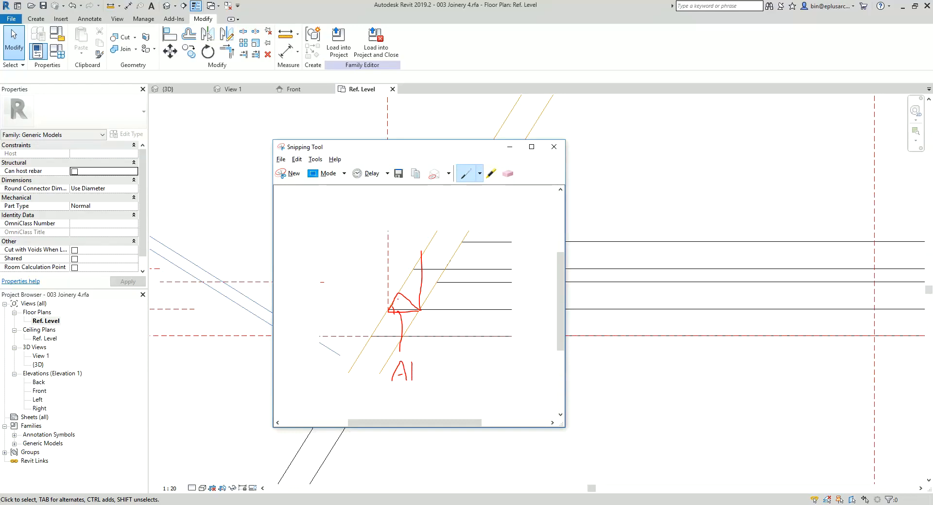
pyautogui.moveTo(352, 254); pyautogui.dragTo(398, 298)
pyautogui.moveTo(322, 227)
pyautogui.mouseDown()
pyautogui.moveTo(331, 229)
pyautogui.moveTo(326, 252)
pyautogui.moveTo(345, 227)
pyautogui.mouseUp()
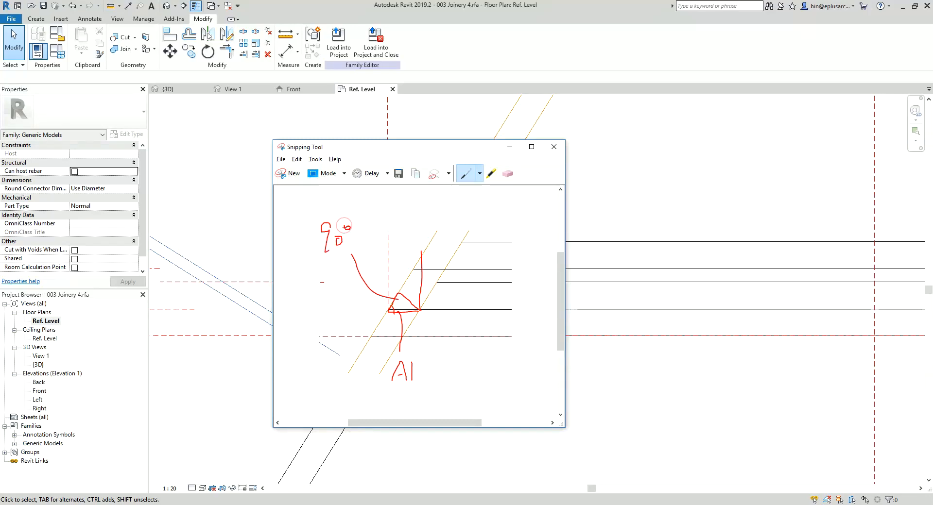
pyautogui.moveTo(410, 301)
pyautogui.mouseDown()
pyautogui.moveTo(496, 235)
pyautogui.moveTo(484, 255)
pyautogui.moveTo(501, 254)
pyautogui.mouseUp()
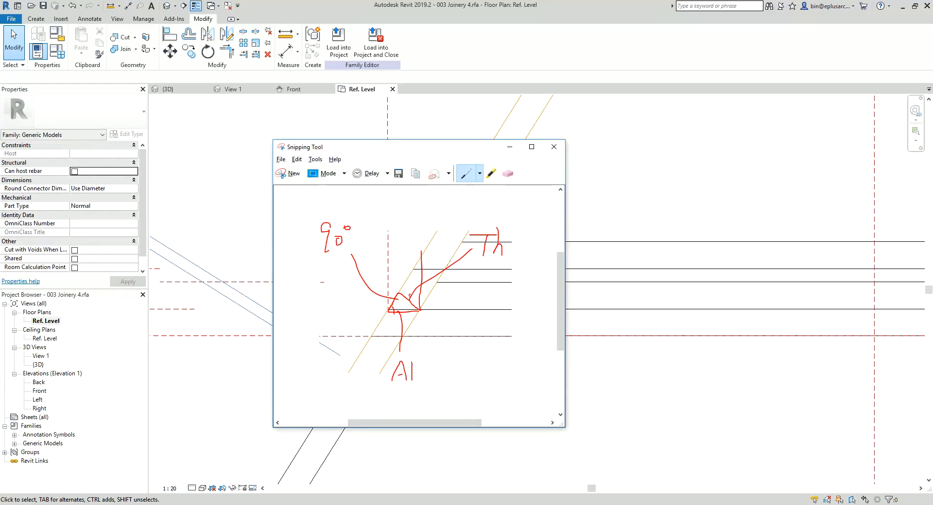
pyautogui.moveTo(409, 295); pyautogui.dragTo(417, 298)
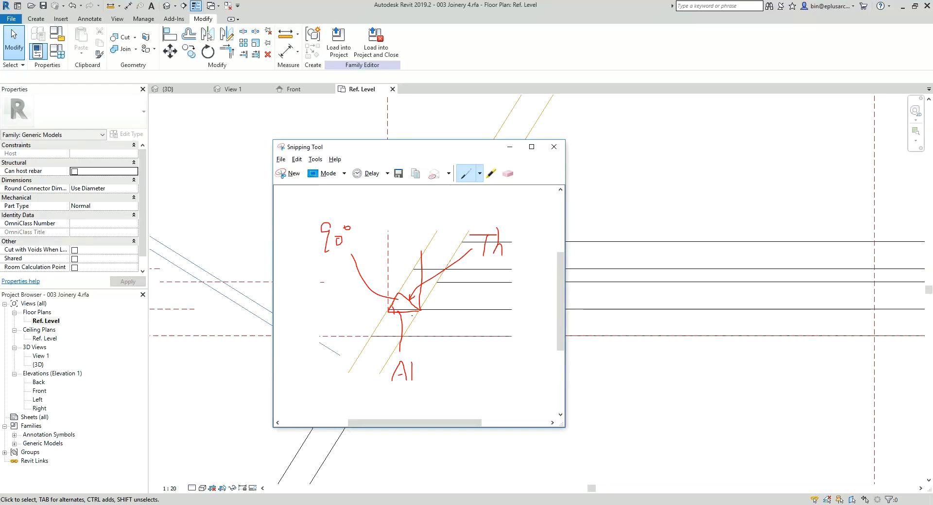
# Step: Label the triangle's hypotenuse x and write the relation sin A1 = Th / x beneath the sketch
pyautogui.moveTo(413, 317); pyautogui.dragTo(479, 348)
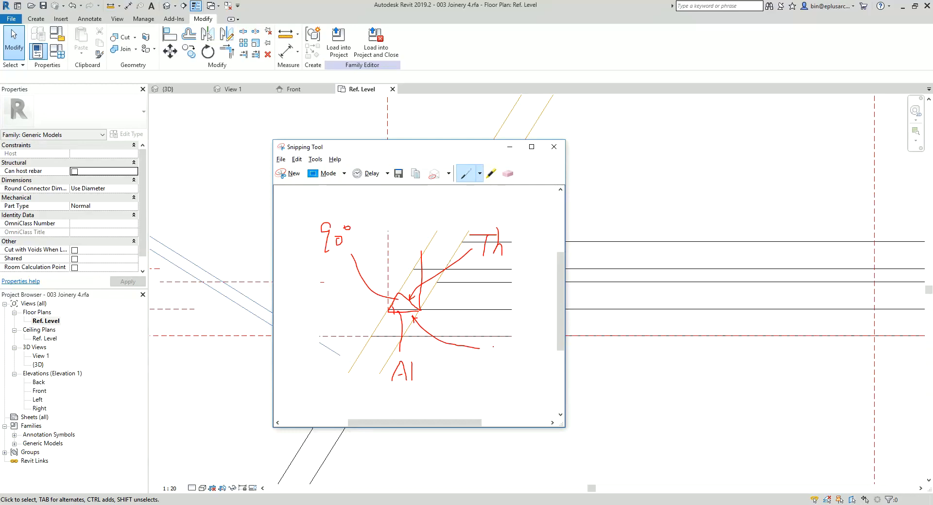
pyautogui.moveTo(495, 345); pyautogui.dragTo(496, 344)
pyautogui.moveTo(488, 344); pyautogui.dragTo(498, 356)
pyautogui.moveTo(304, 388)
pyautogui.mouseDown()
pyautogui.moveTo(295, 402)
pyautogui.moveTo(324, 393)
pyautogui.moveTo(341, 404)
pyautogui.moveTo(373, 403)
pyautogui.moveTo(445, 378)
pyautogui.moveTo(431, 376)
pyautogui.moveTo(456, 397)
pyautogui.moveTo(442, 414)
pyautogui.mouseUp()
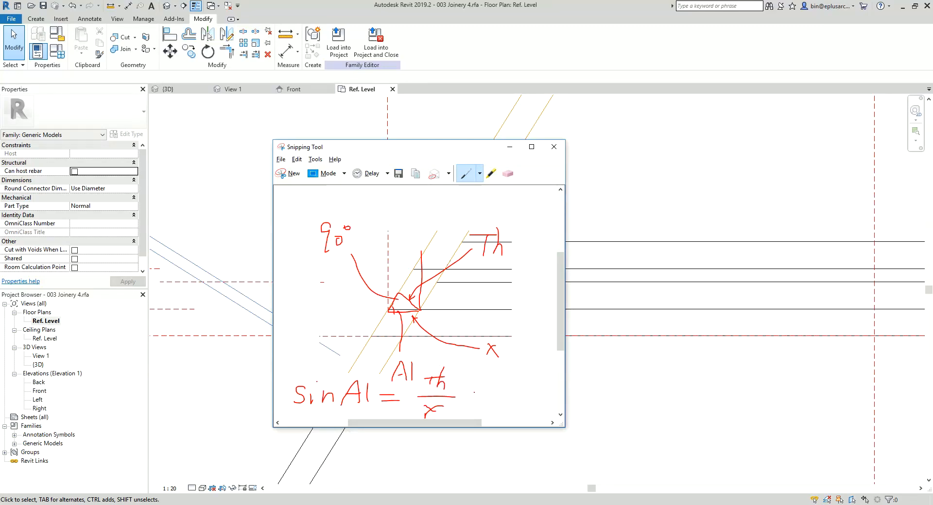
# Step: Write the rearranged formula x = Th / sin A1 beside the relation, erasing the wrong numerator along the way
pyautogui.moveTo(478, 425); pyautogui.dragTo(502, 426)
pyautogui.moveTo(432, 383); pyautogui.dragTo(445, 394)
pyautogui.moveTo(444, 381)
pyautogui.mouseDown()
pyautogui.moveTo(430, 395)
pyautogui.moveTo(460, 386)
pyautogui.mouseUp()
pyautogui.moveTo(460, 391)
pyautogui.mouseDown()
pyautogui.moveTo(447, 392)
pyautogui.moveTo(515, 387)
pyautogui.moveTo(496, 353)
pyautogui.moveTo(478, 379)
pyautogui.moveTo(504, 384)
pyautogui.moveTo(462, 413)
pyautogui.mouseUp()
pyautogui.moveTo(469, 400); pyautogui.dragTo(478, 399)
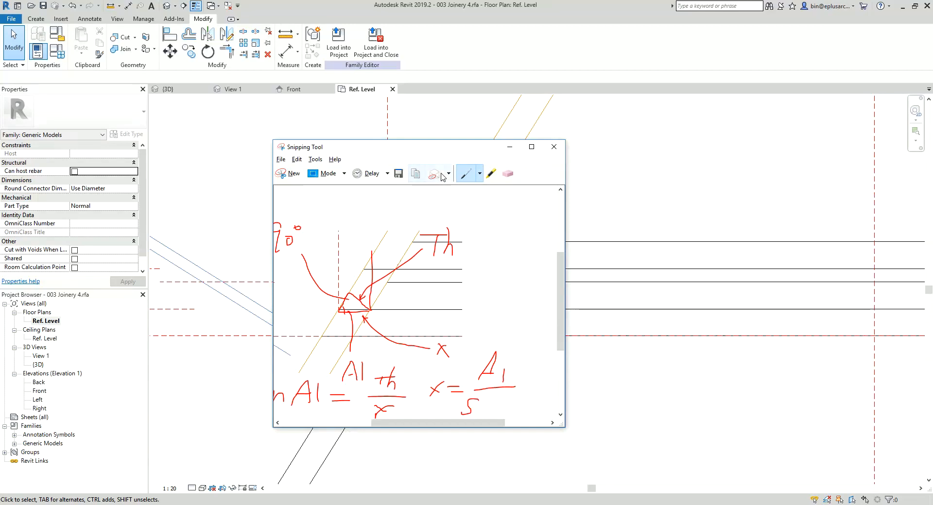
pyautogui.click(515, 176)
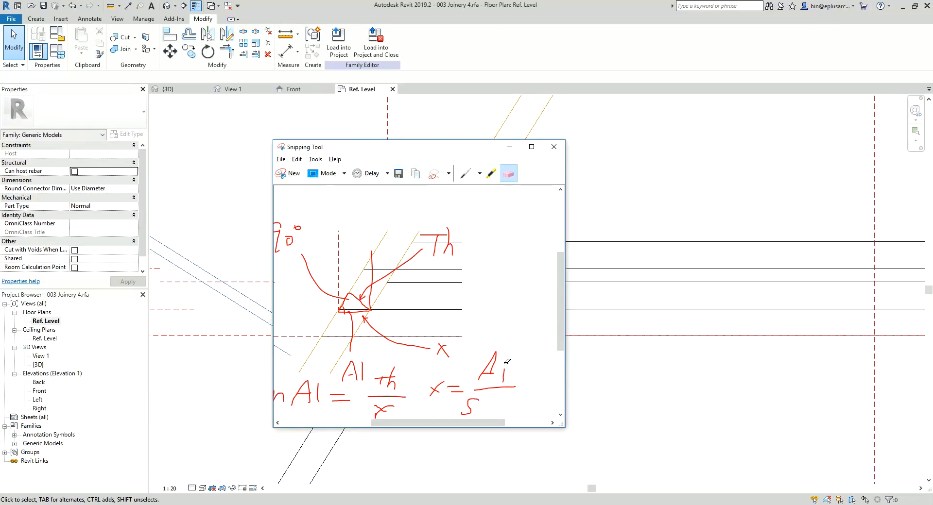
pyautogui.moveTo(504, 363)
pyautogui.mouseDown()
pyautogui.moveTo(491, 374)
pyautogui.moveTo(519, 375)
pyautogui.moveTo(491, 367)
pyautogui.moveTo(489, 377)
pyautogui.moveTo(505, 381)
pyautogui.moveTo(483, 414)
pyautogui.moveTo(523, 412)
pyautogui.mouseUp()
pyautogui.click(467, 178)
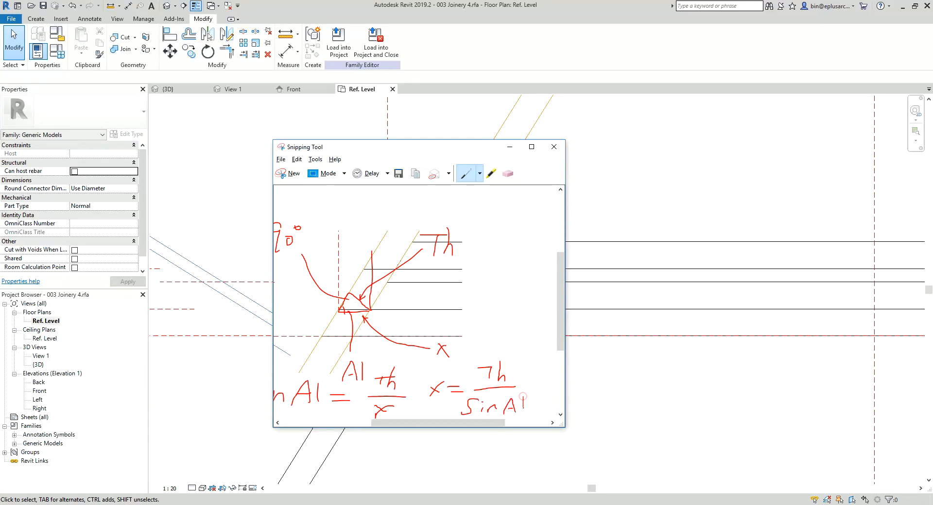
# Step: Back in Revit, set the O1 formula to if(A1 = 90°, Length / 2 - Th, Length / 2 + (D - D1) / tan(A1) - (Th / sin(A1)))
pyautogui.moveTo(466, 147); pyautogui.dragTo(801, 68)
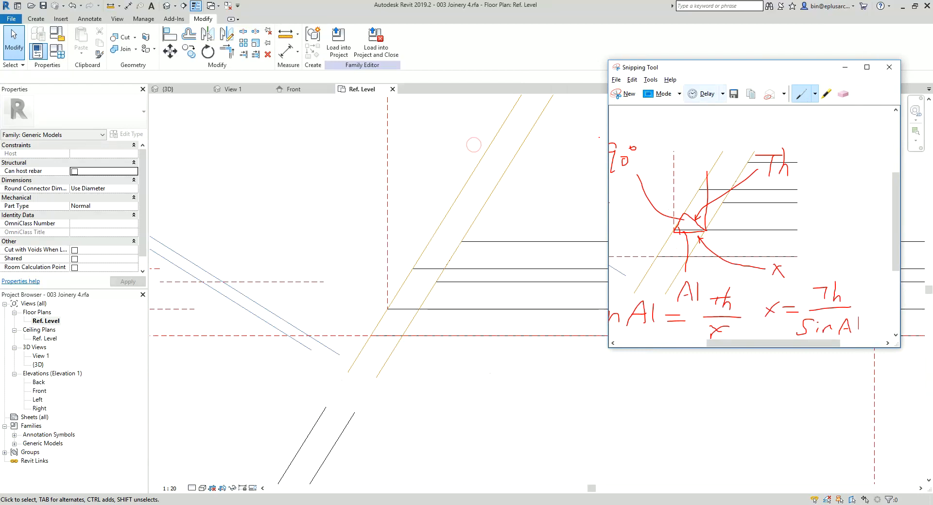
pyautogui.click(62, 55)
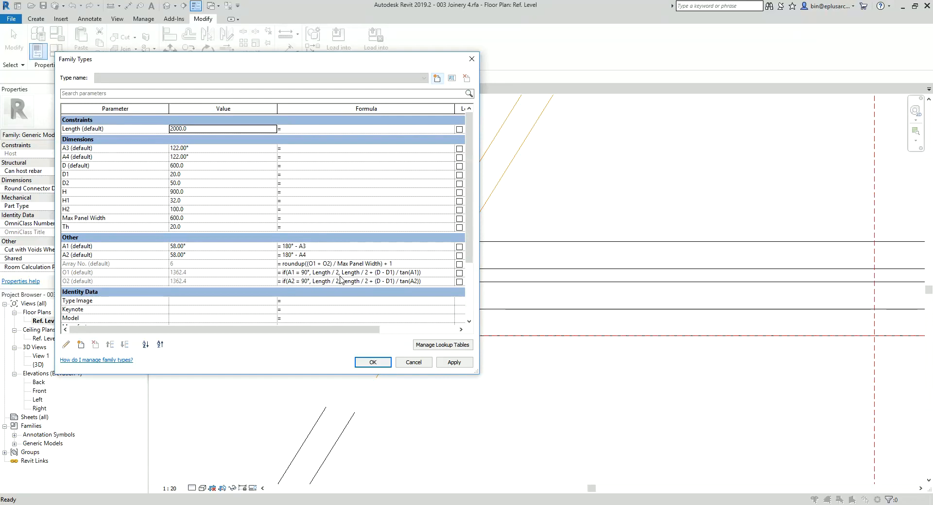
pyautogui.hotkey('alt', 'Tab')
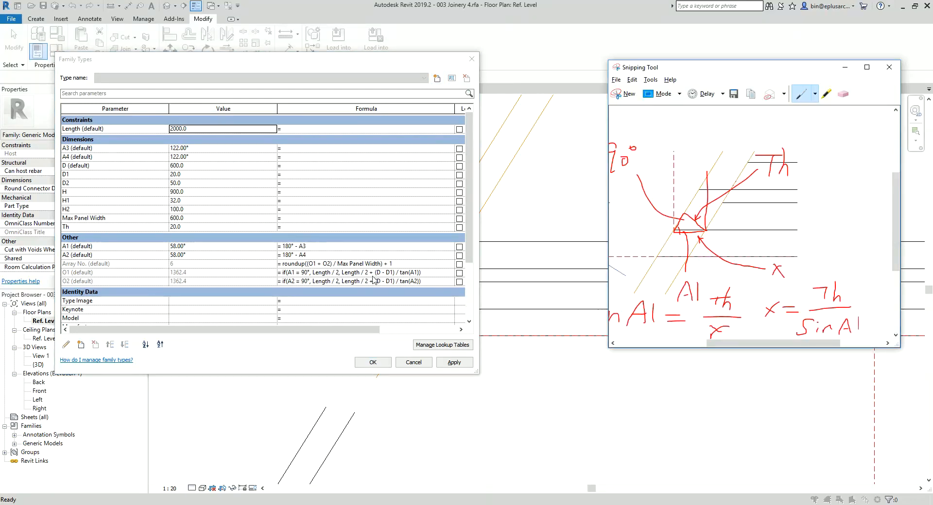
pyautogui.click(419, 275)
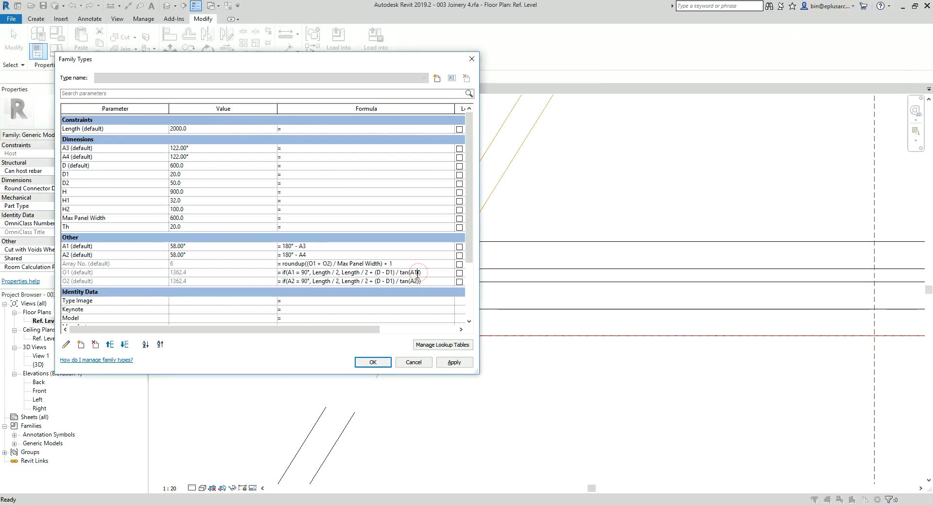
pyautogui.click(419, 273)
pyautogui.hotkey('alt', 'Tab')
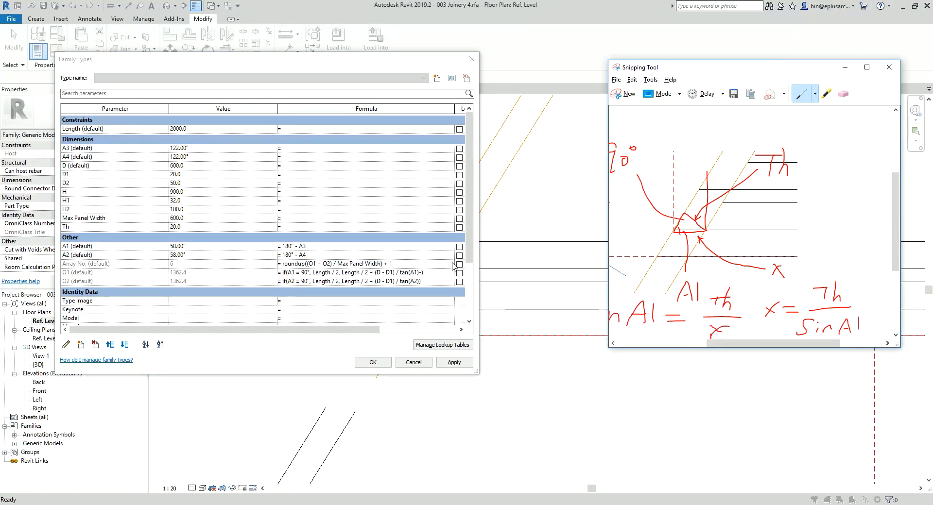
pyautogui.hotkey('alt', 'Tab')
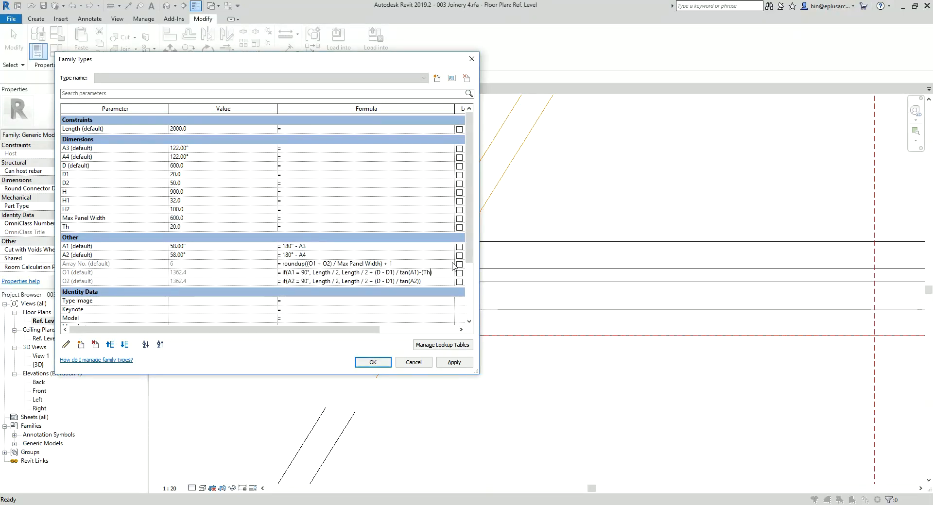
pyautogui.hotkey('alt', 'Tab')
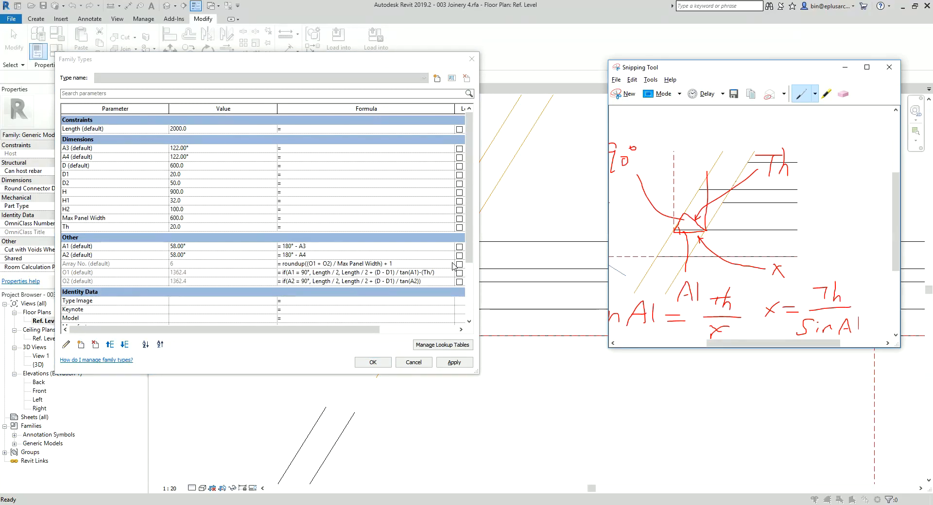
pyautogui.hotkey('alt', 'Tab')
pyautogui.write('i')
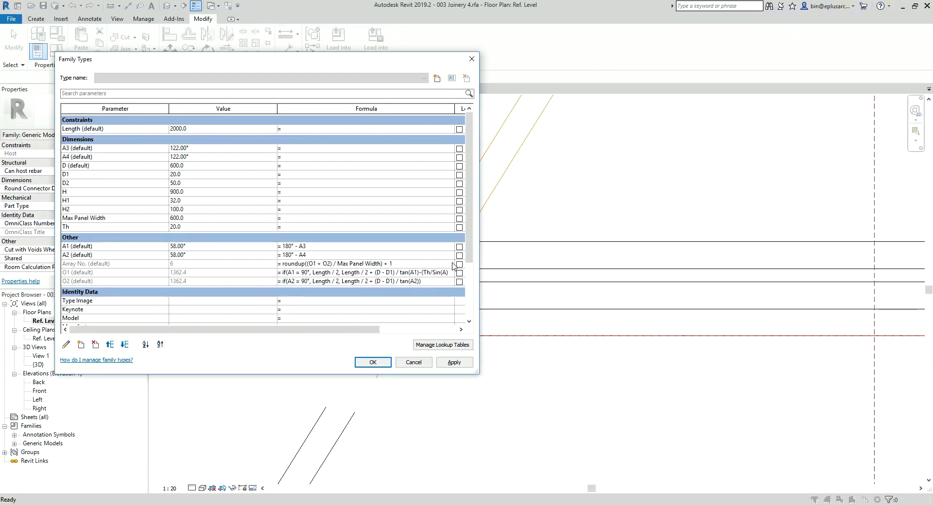
pyautogui.write('n(A1))')
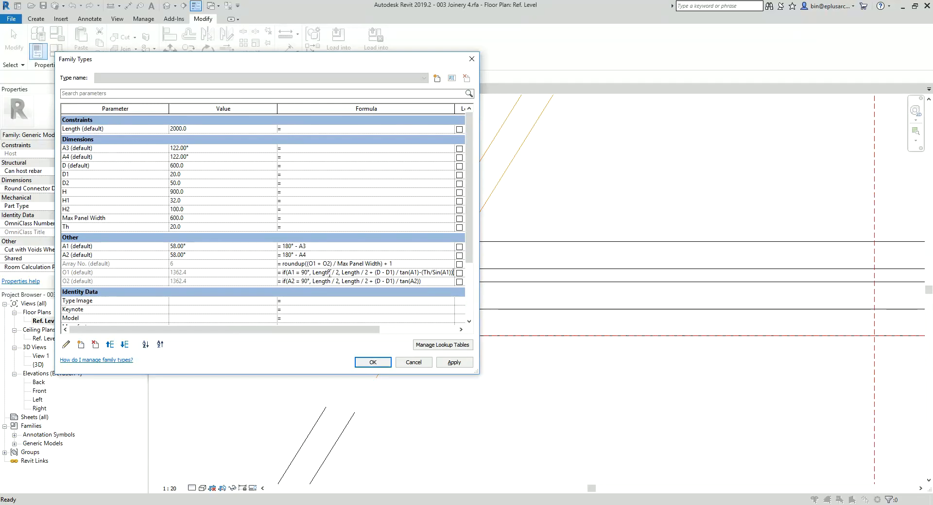
pyautogui.write(')-(Th')
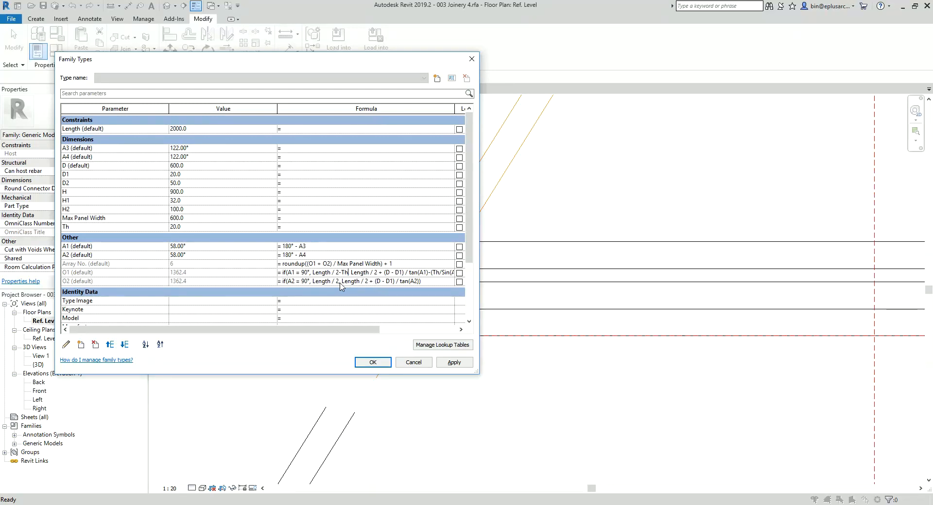
# Step: Set the O2 formula to if(A2 = 90°, Length / 2 - Th, Length / 2 + (D - D1) / tan(A2) - (Th / sin(A2))) and accept
pyautogui.click(380, 281)
pyautogui.write('-Th')
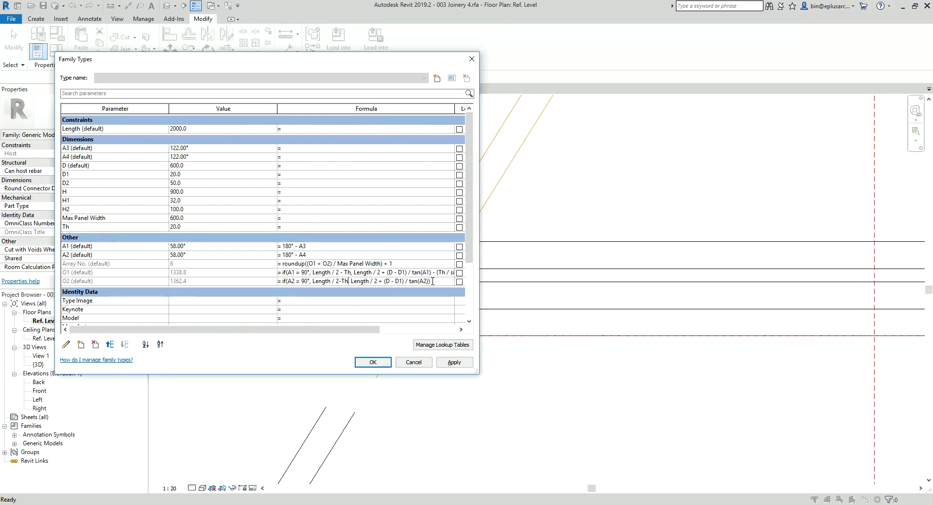
pyautogui.write(',')
pyautogui.write('(Th')
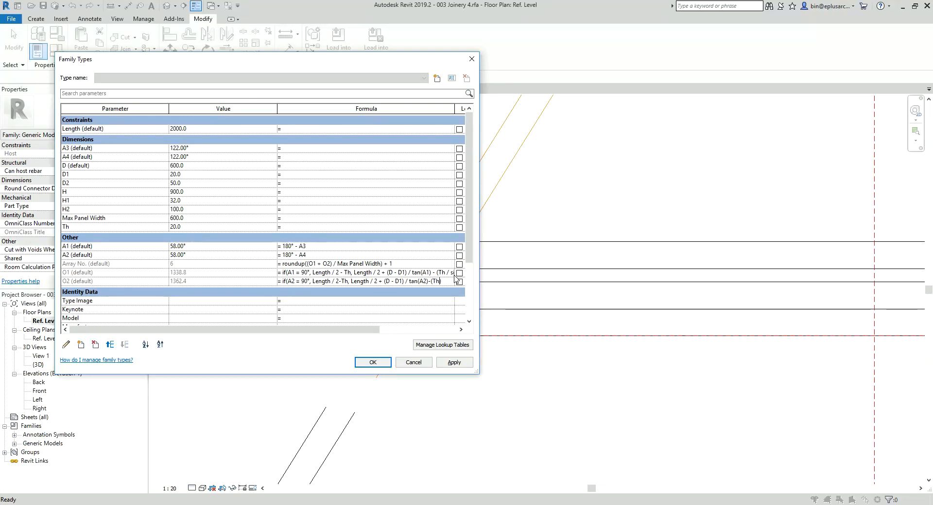
pyautogui.write('/sin(A2')
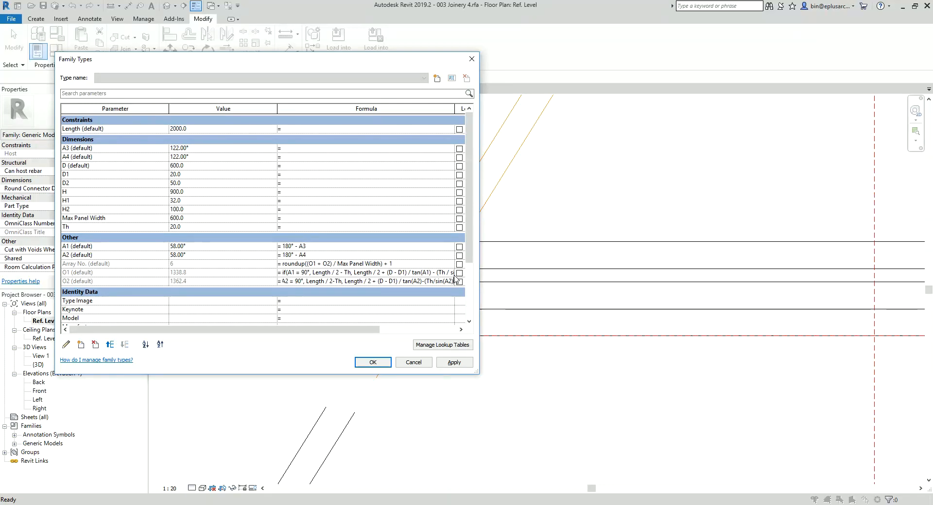
pyautogui.write('))')
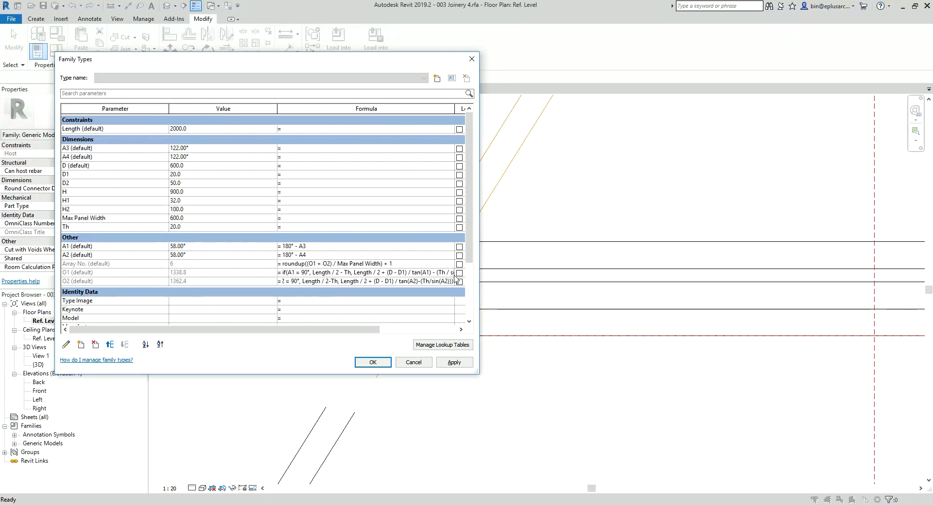
pyautogui.click(394, 271)
pyautogui.click(390, 364)
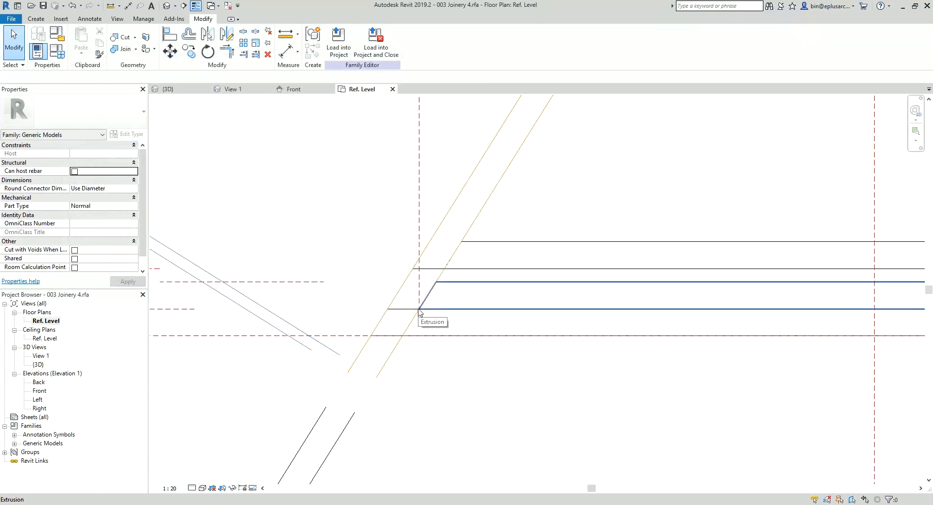
# Step: Set the A3 angle to 90° in the family parameters and apply it to test the O1 formula in plan
pyautogui.scroll(-10, 419, 311)
pyautogui.moveTo(384, 320); pyautogui.dragTo(356, 327, button='middle')
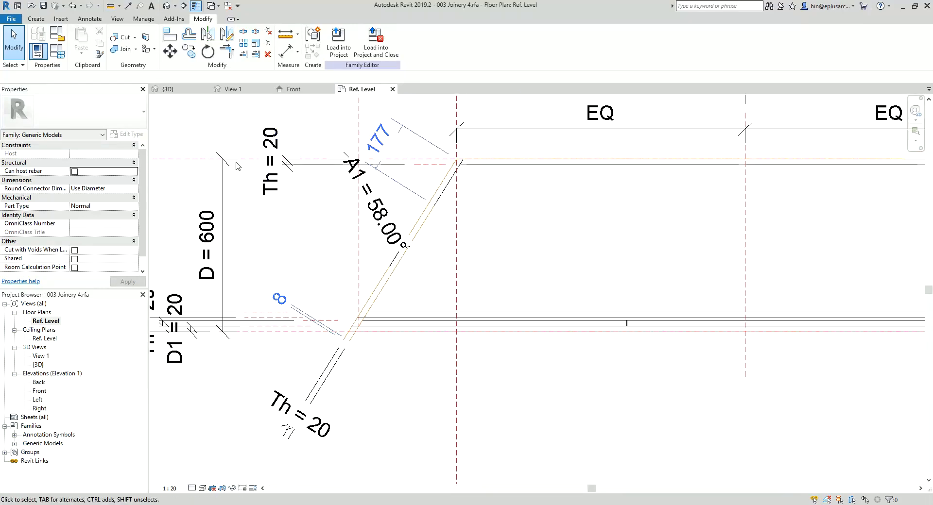
pyautogui.click(65, 55)
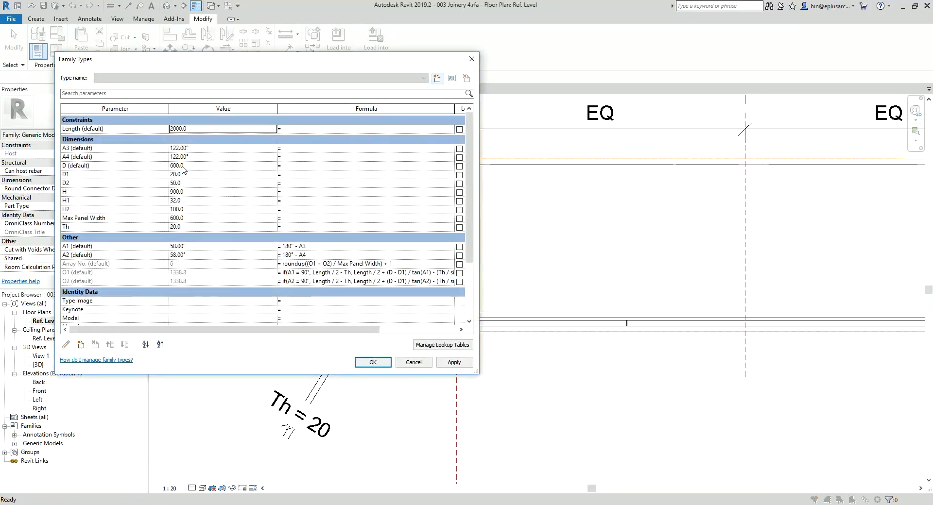
pyautogui.click(203, 149)
pyautogui.write('90')
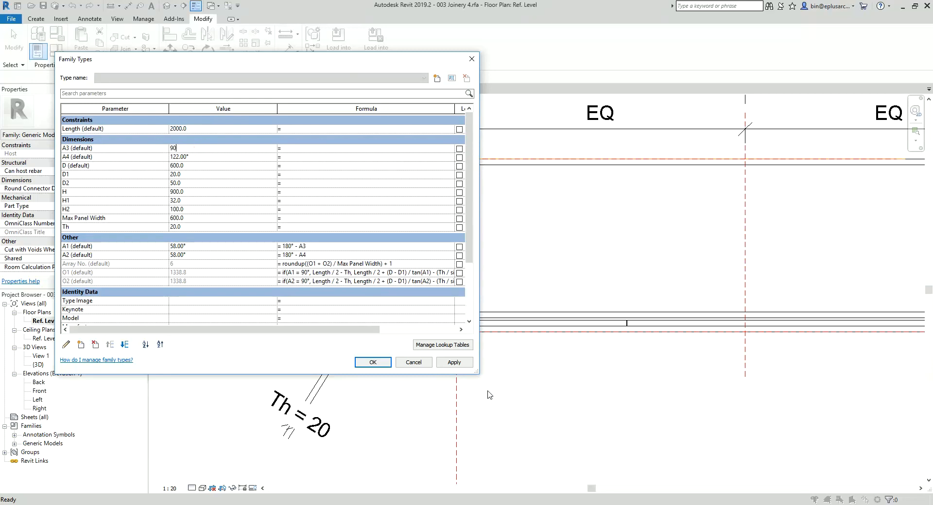
pyautogui.moveTo(374, 59); pyautogui.dragTo(268, 26)
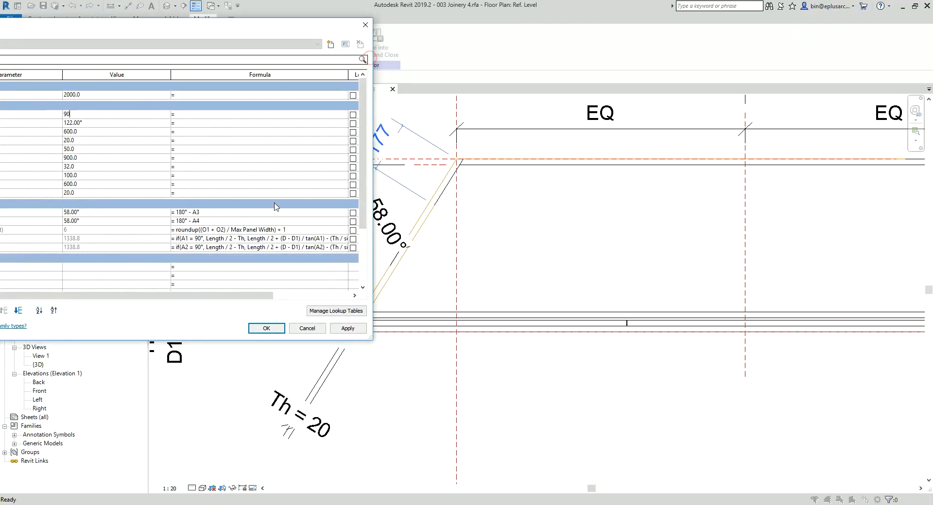
pyautogui.click(350, 332)
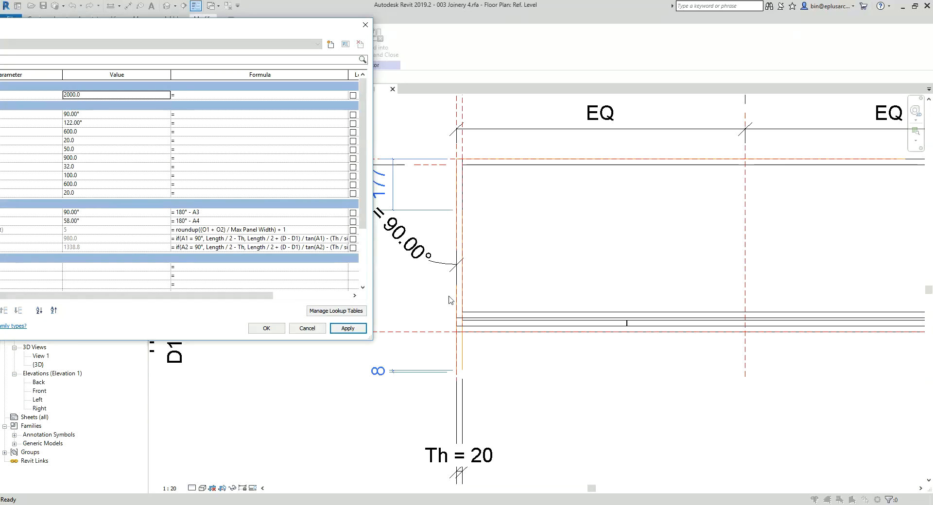
# Step: Set the A3 angle to 122° in the family parameters and check the side panel's front corner in plan
pyautogui.click(267, 329)
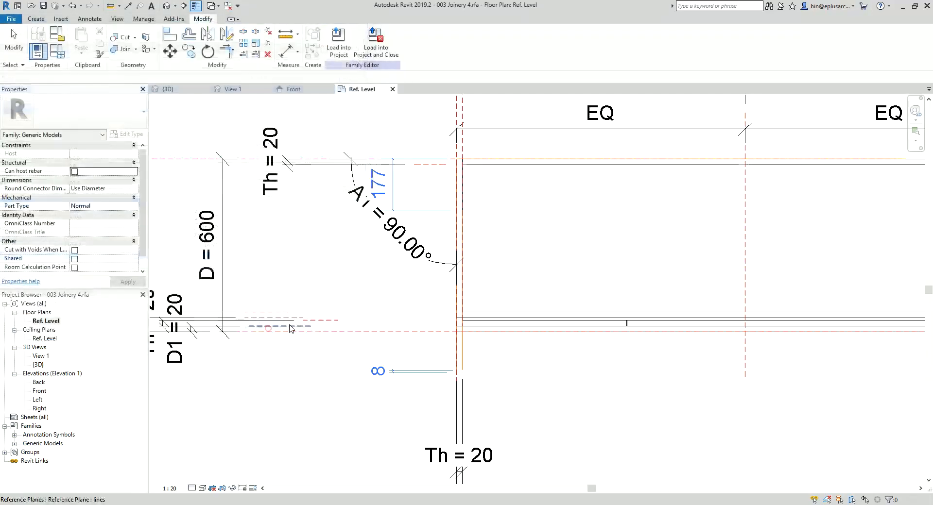
pyautogui.scroll(-2, 548, 247)
pyautogui.moveTo(548, 247); pyautogui.dragTo(517, 321, button='middle')
pyautogui.scroll(-1, 543, 273)
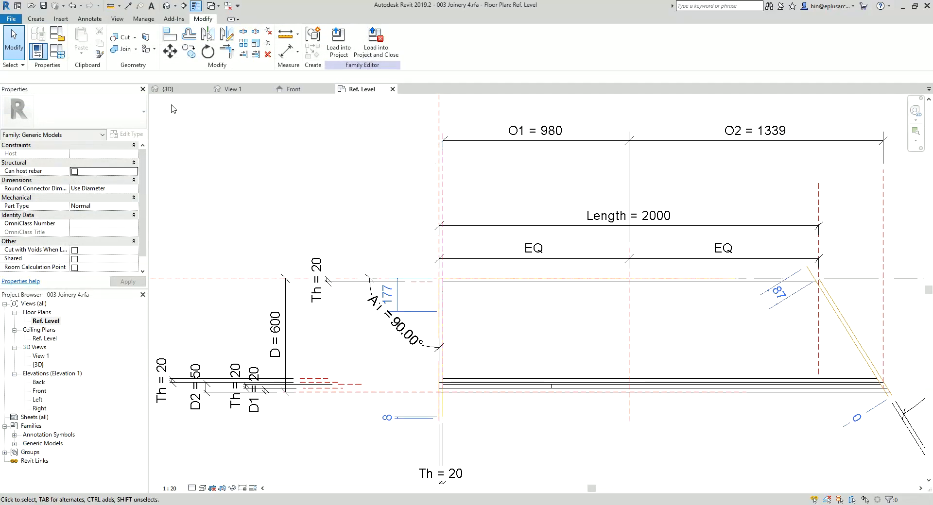
pyautogui.click(57, 52)
pyautogui.click(149, 113)
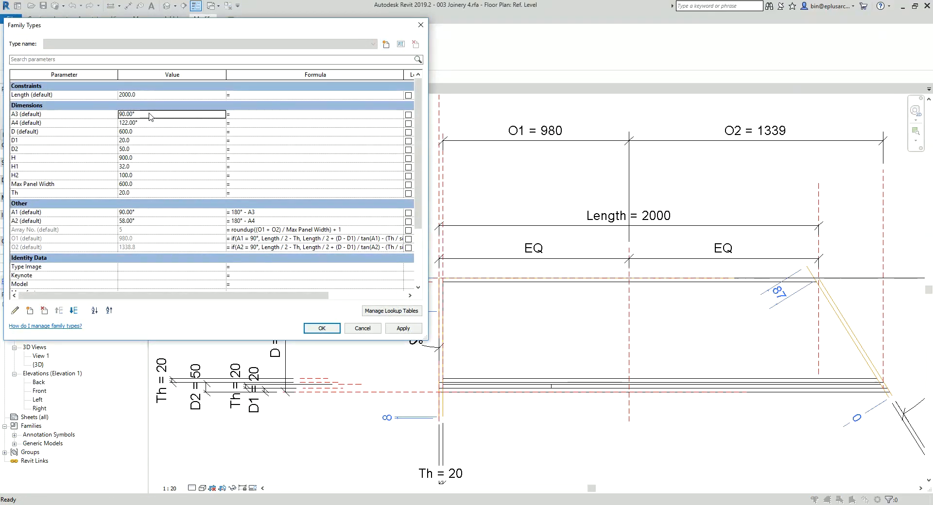
pyautogui.write('122')
pyautogui.click(322, 328)
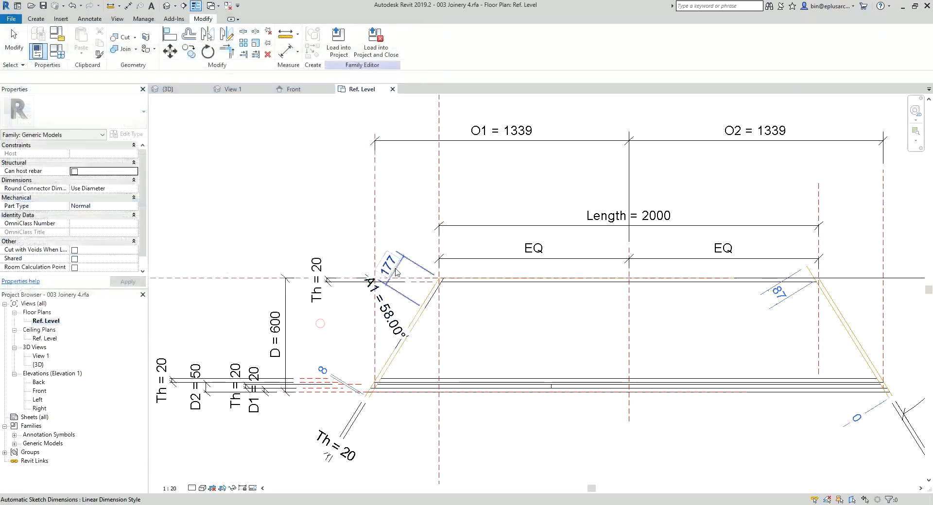
pyautogui.scroll(5, 365, 380)
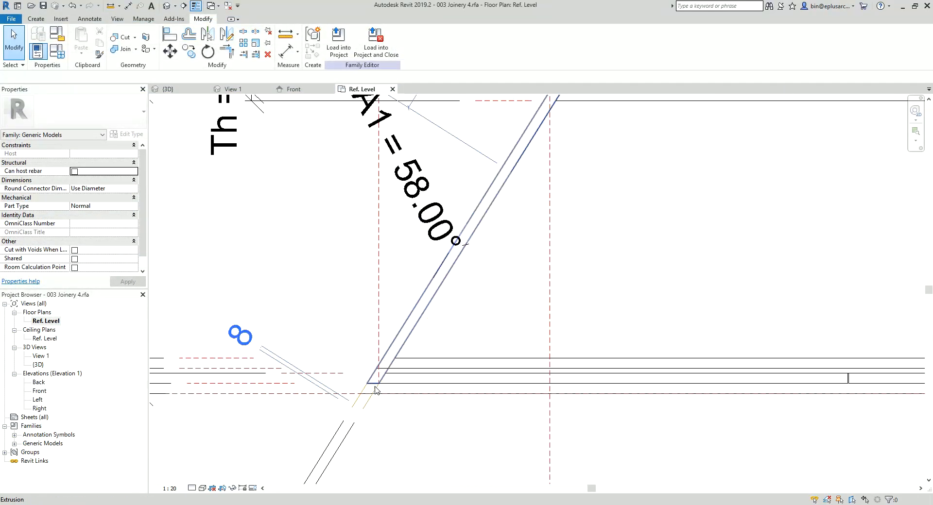
pyautogui.scroll(-3, 437, 318)
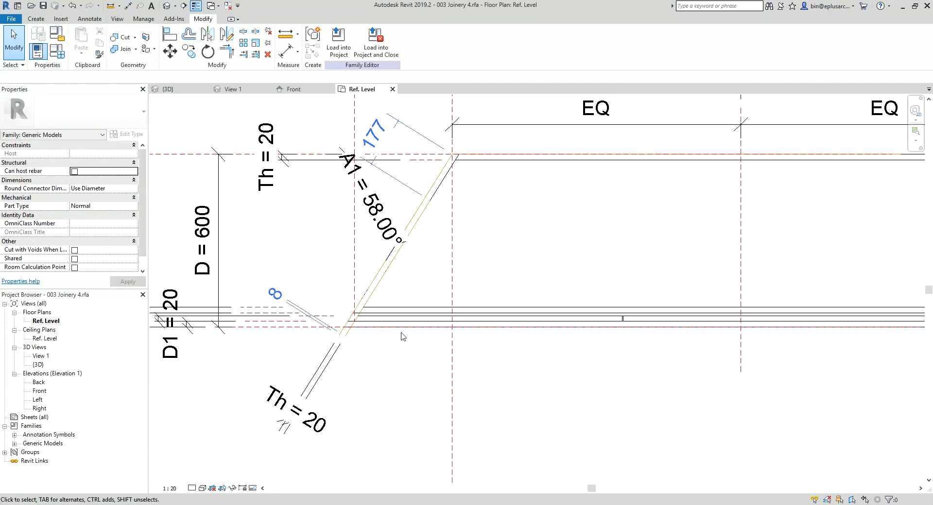
# Step: Align the Gap Void to the vertical O1 reference plane at the angled side panel and lock the alignment
pyautogui.moveTo(405, 328); pyautogui.dragTo(430, 320, button='middle')
pyautogui.press('a')
pyautogui.press('l')
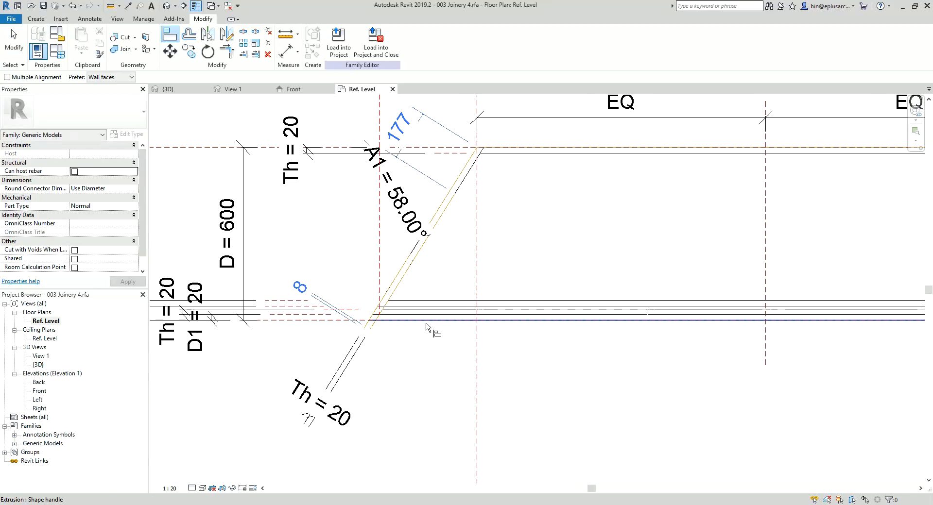
pyautogui.click(379, 245)
pyautogui.click(645, 314)
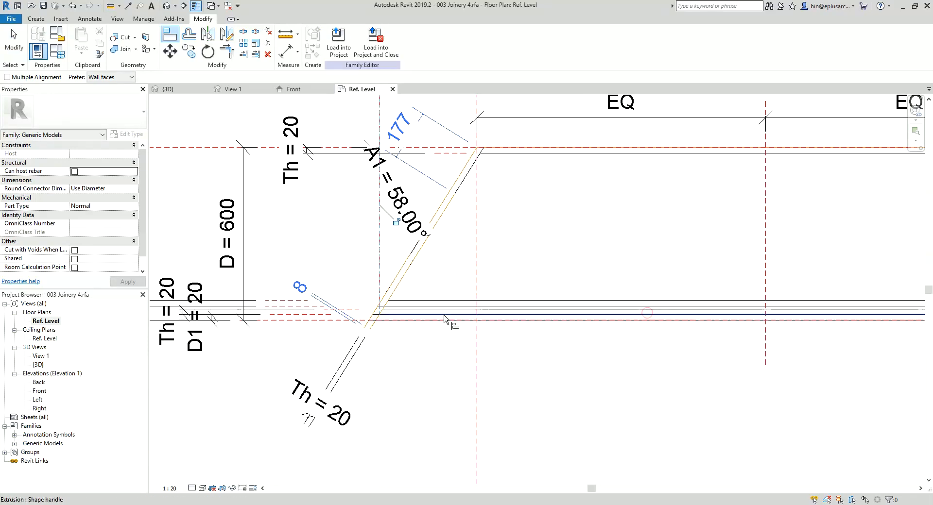
pyautogui.moveTo(379, 315); pyautogui.dragTo(365, 286, button='middle')
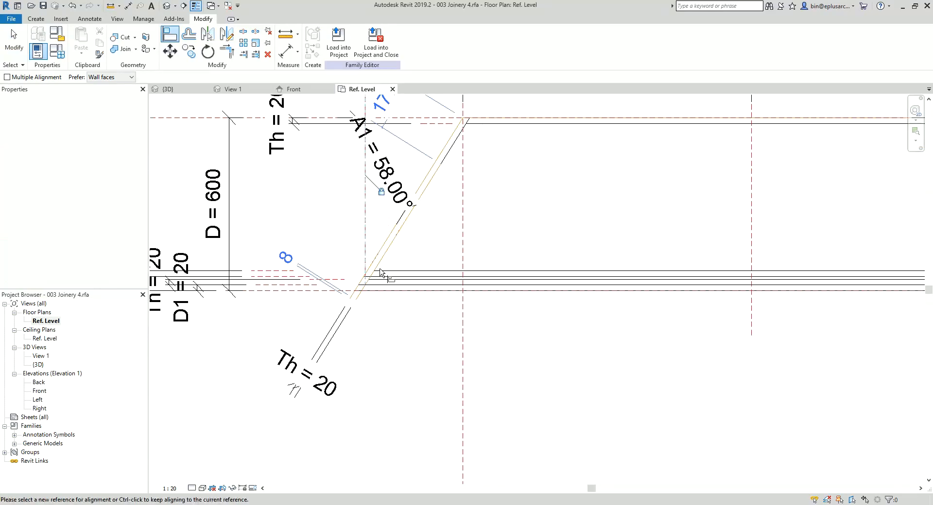
pyautogui.press('Escape')
pyautogui.press('Escape')
# Step: Open the Gap Void family, examine the void and its Th reference plane in Front elevation, and close it without saving
pyautogui.click(366, 286)
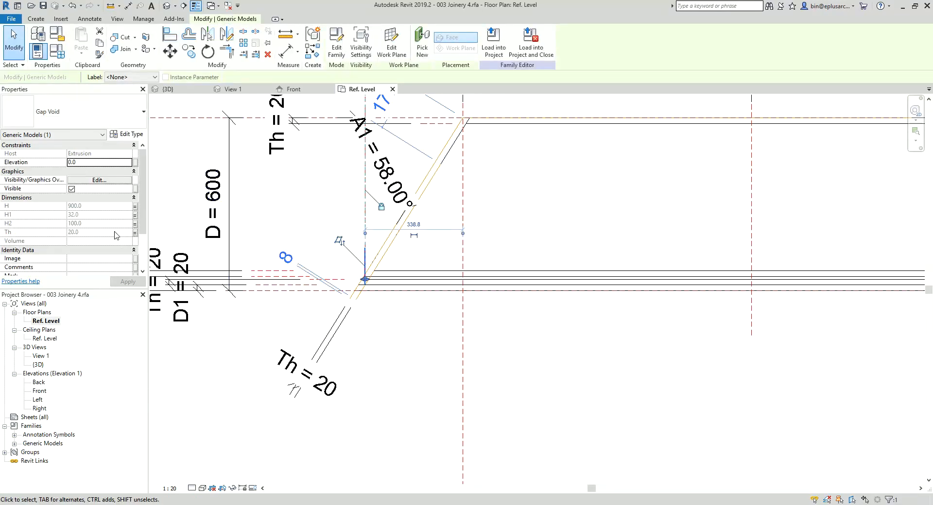
pyautogui.scroll(3, 369, 255)
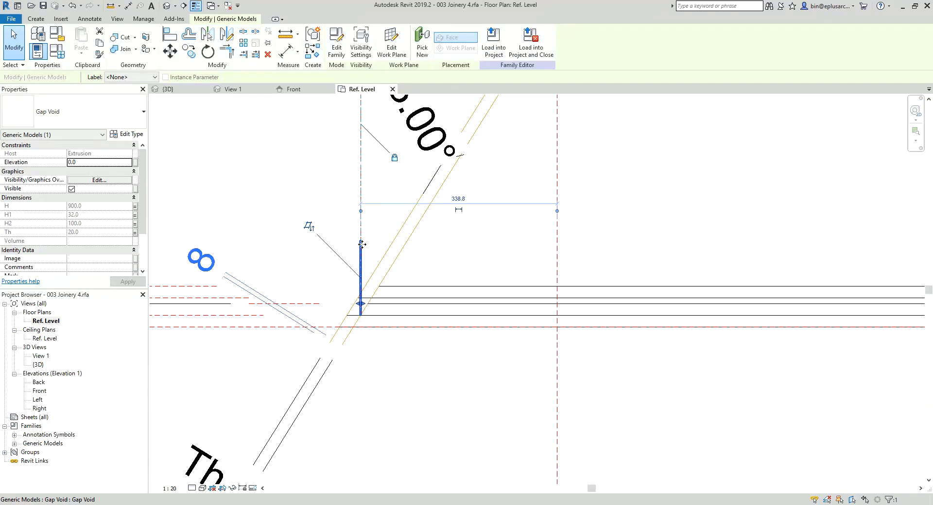
pyautogui.scroll(2, 362, 244)
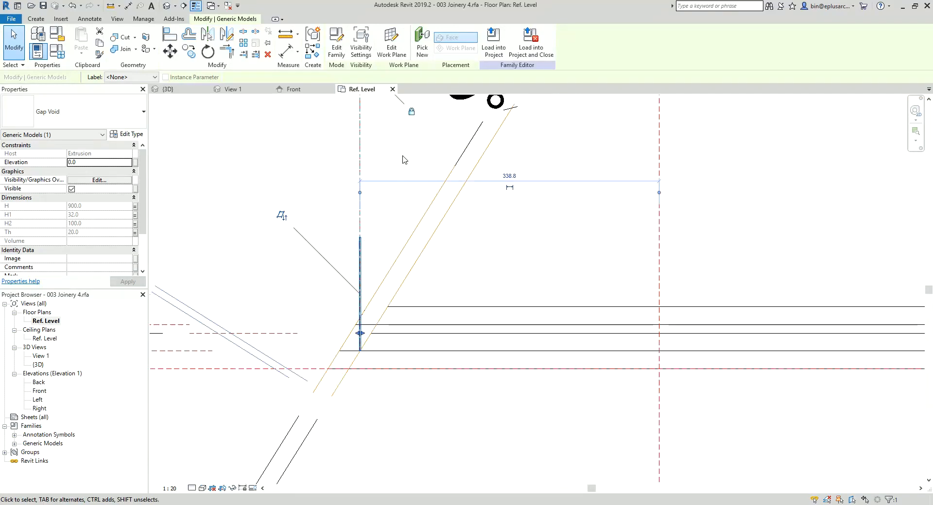
pyautogui.click(336, 41)
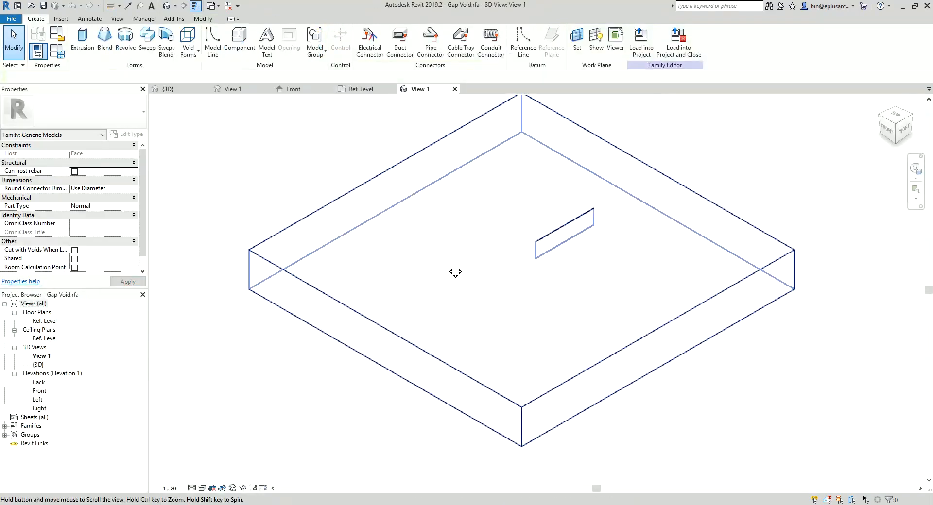
pyautogui.doubleClick(40, 391)
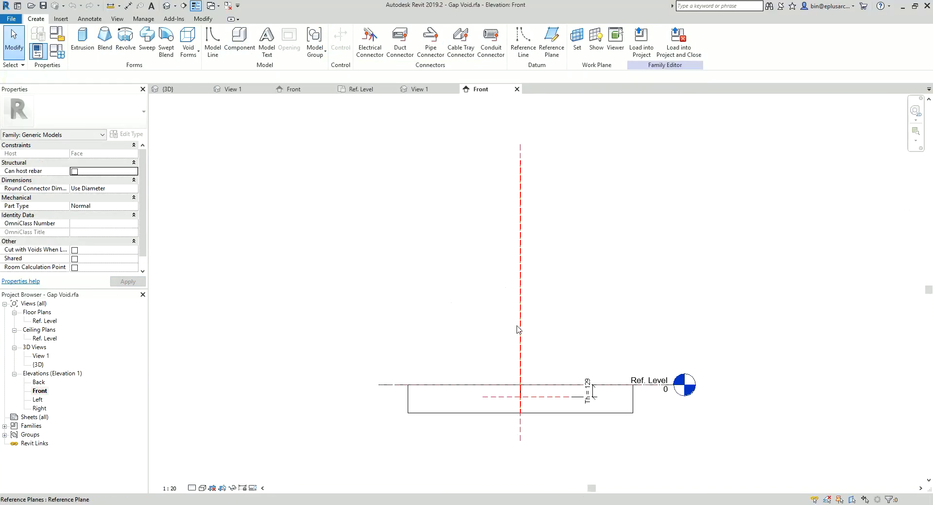
pyautogui.scroll(4, 590, 389)
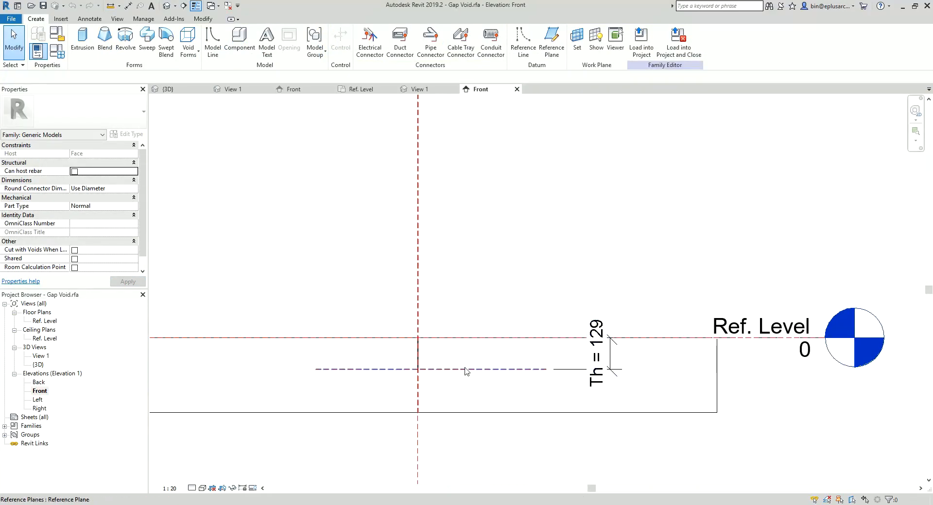
pyautogui.click(480, 371)
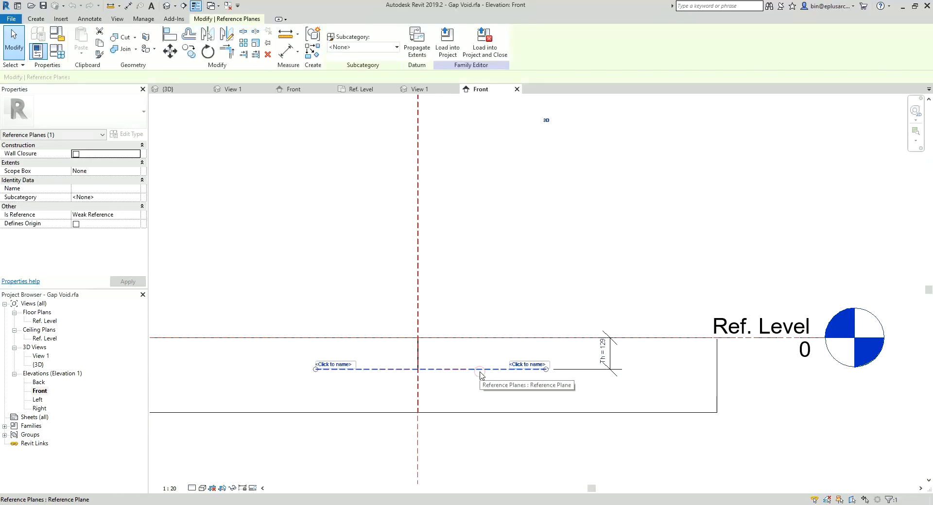
pyautogui.click(605, 356)
pyautogui.press('Escape')
pyautogui.press('Escape')
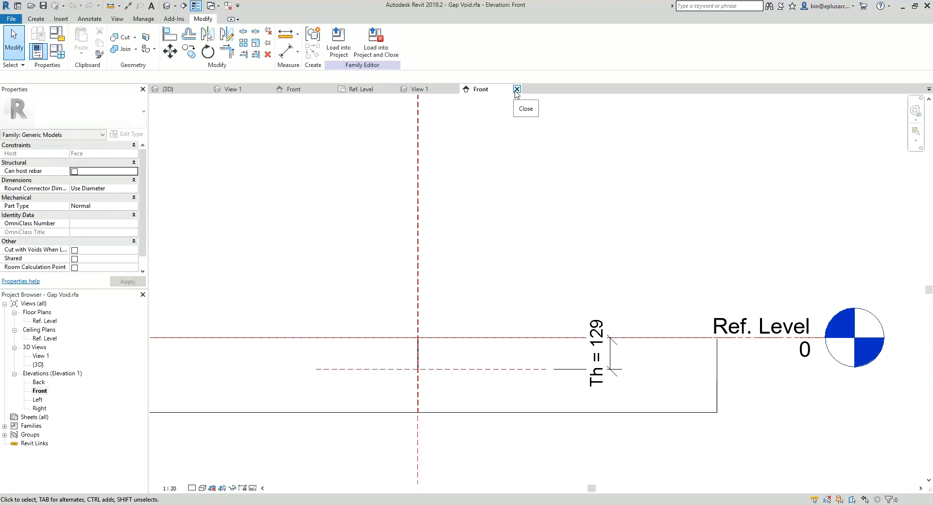
pyautogui.click(515, 89)
pyautogui.click(455, 89)
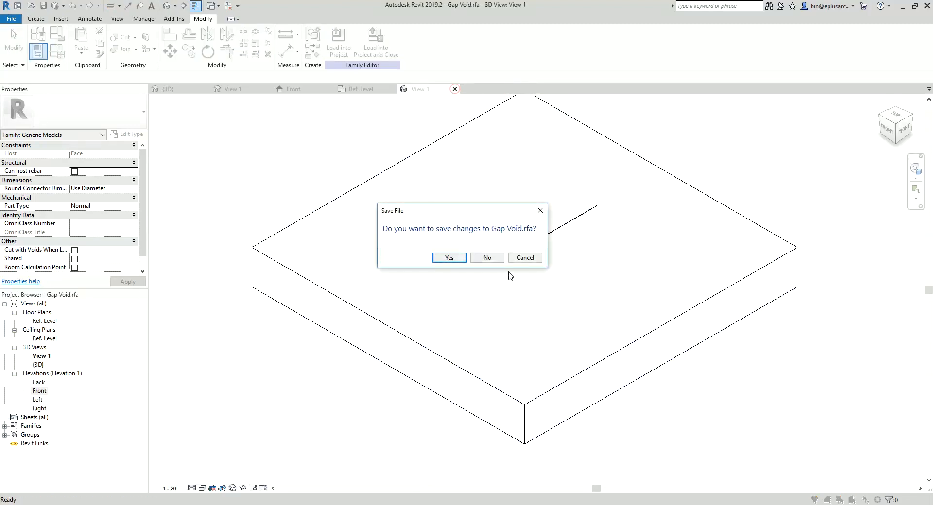
pyautogui.click(487, 257)
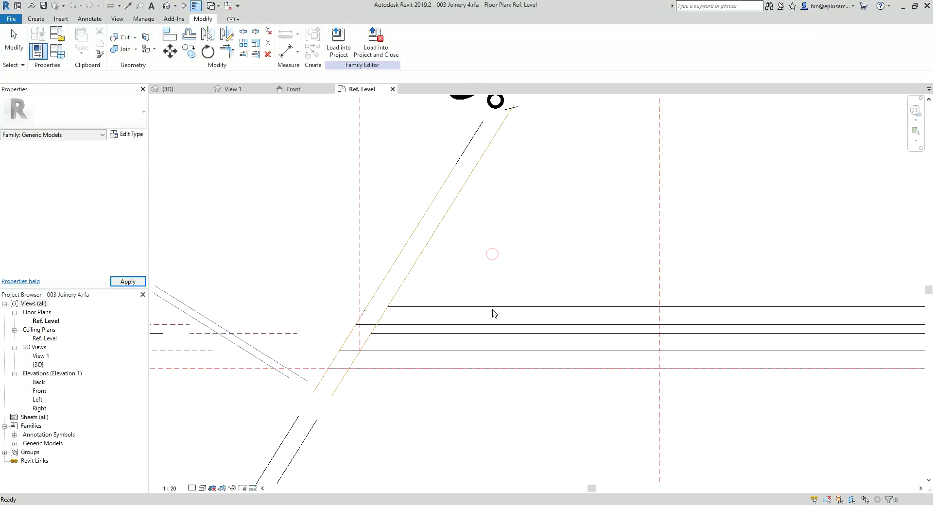
# Step: Reopen the Gap Void family in Front elevation and try to stretch the void extrusion's upper end above the Ref. Level
pyautogui.click(360, 342)
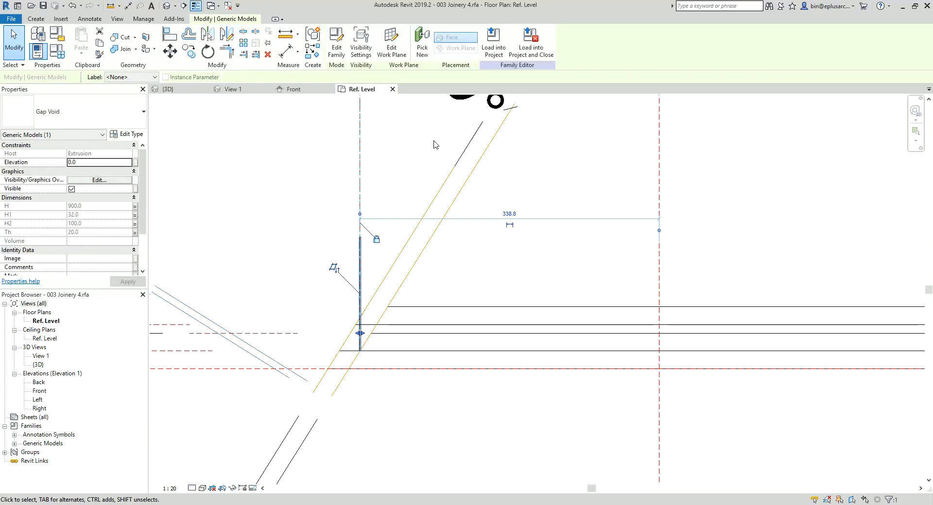
pyautogui.click(336, 39)
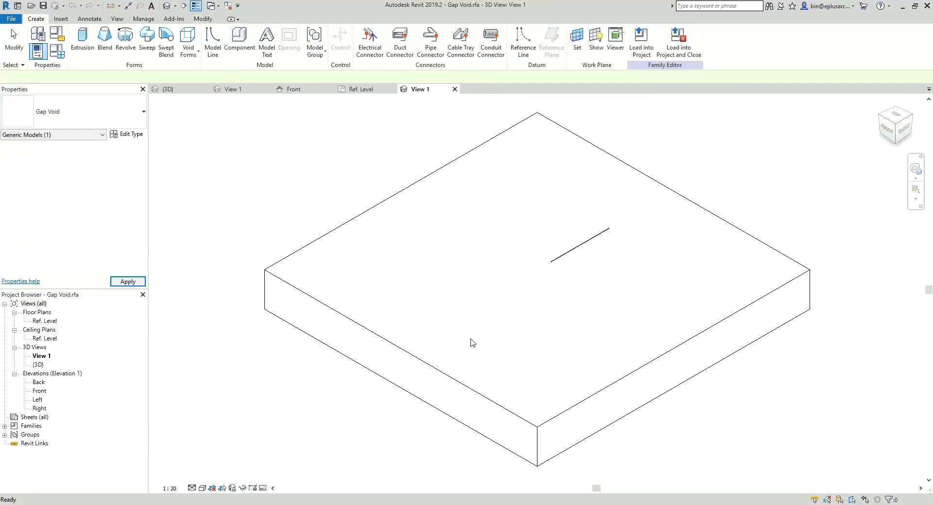
pyautogui.doubleClick(43, 393)
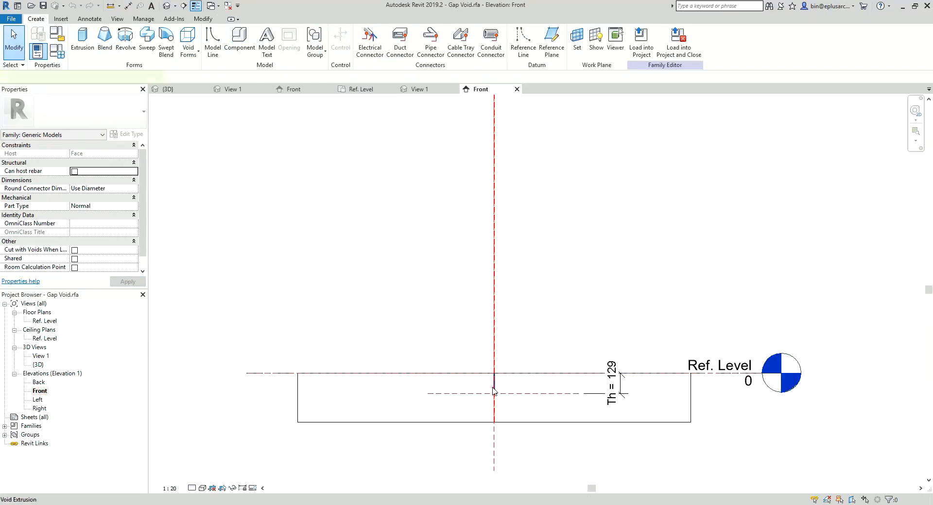
pyautogui.click(493, 389)
pyautogui.scroll(2, 501, 388)
pyautogui.moveTo(490, 363); pyautogui.dragTo(491, 335)
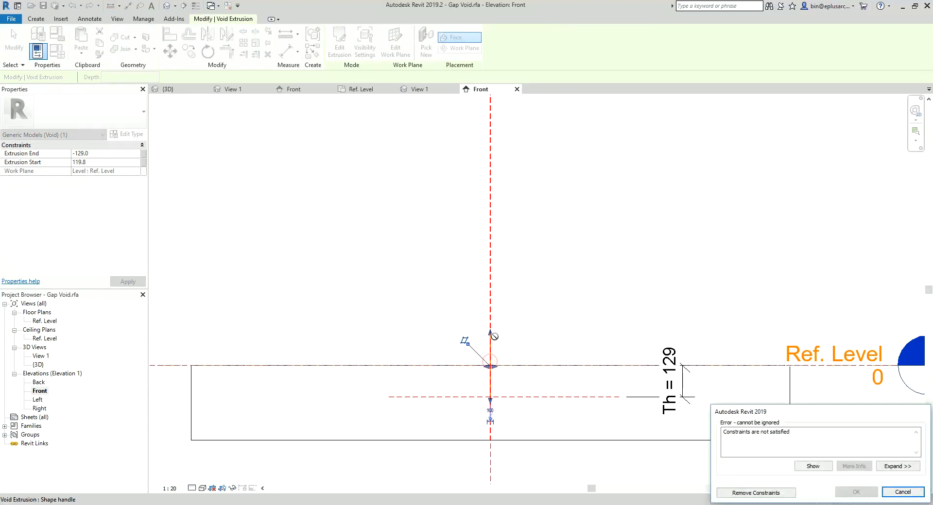
pyautogui.press('Escape')
# Step: Stretch the void extrusion's lower end below the Th reference plane and try to align it to that plane
pyautogui.click(493, 391)
pyautogui.moveTo(492, 400); pyautogui.dragTo(492, 426)
pyautogui.press('Escape')
pyautogui.scroll(1, 534, 416)
pyautogui.press('a')
pyautogui.press('l')
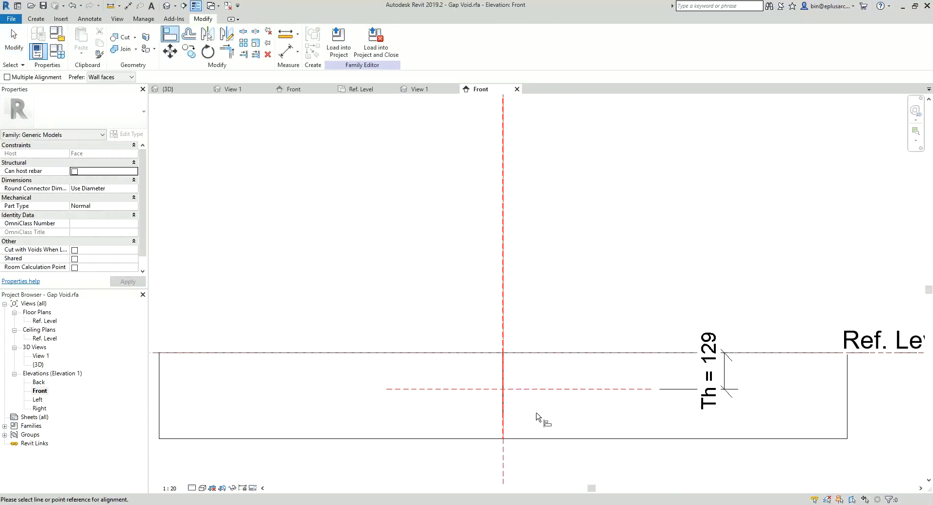
pyautogui.click(557, 389)
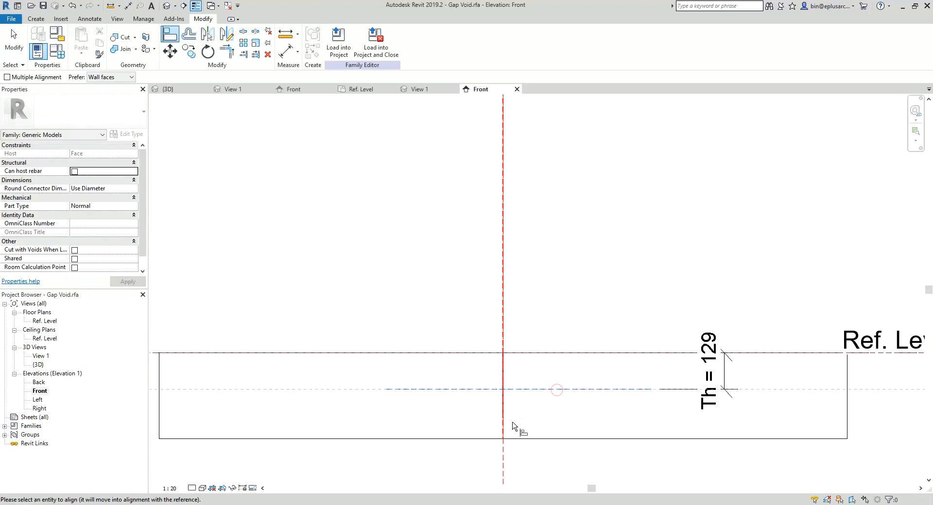
pyautogui.press('Escape')
pyautogui.press('Escape')
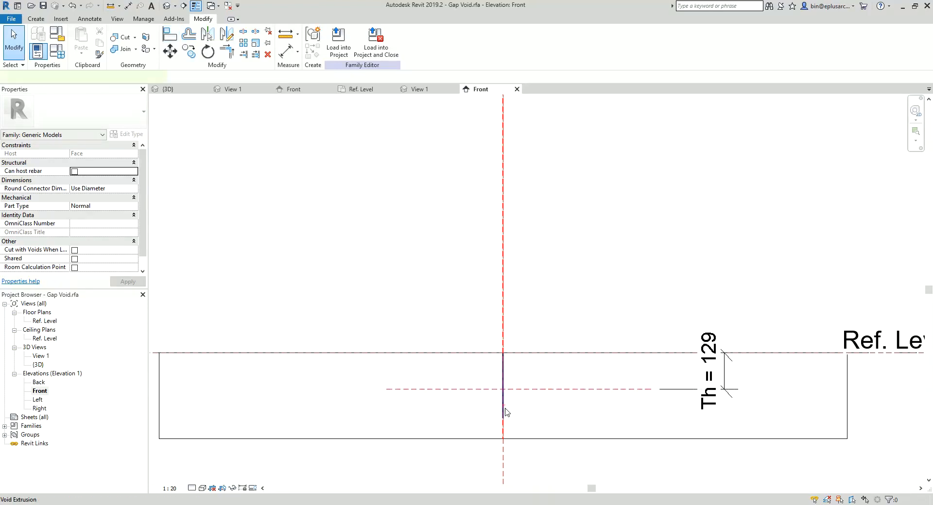
# Step: Snap the void extrusion's lower end to the Th reference plane and lock it there
pyautogui.click(504, 406)
pyautogui.moveTo(505, 396); pyautogui.dragTo(502, 389)
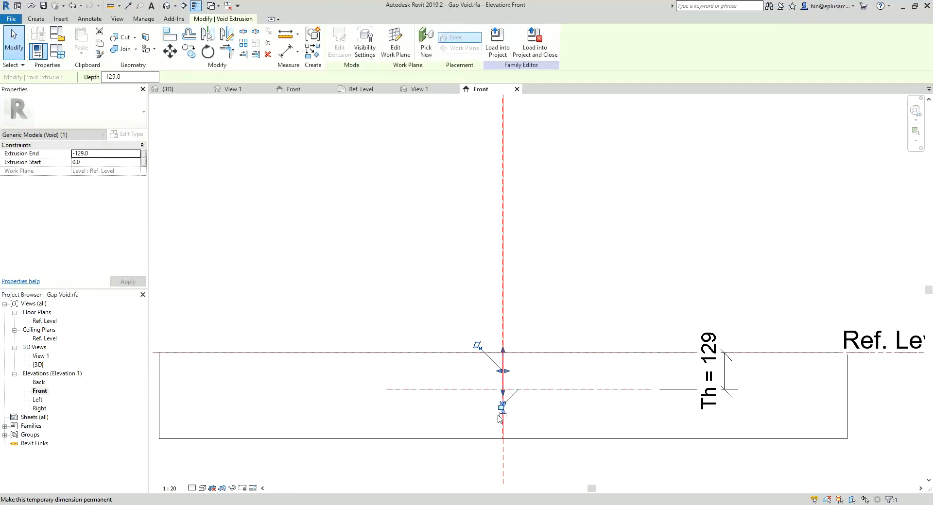
pyautogui.scroll(3, 500, 403)
pyautogui.click(500, 385)
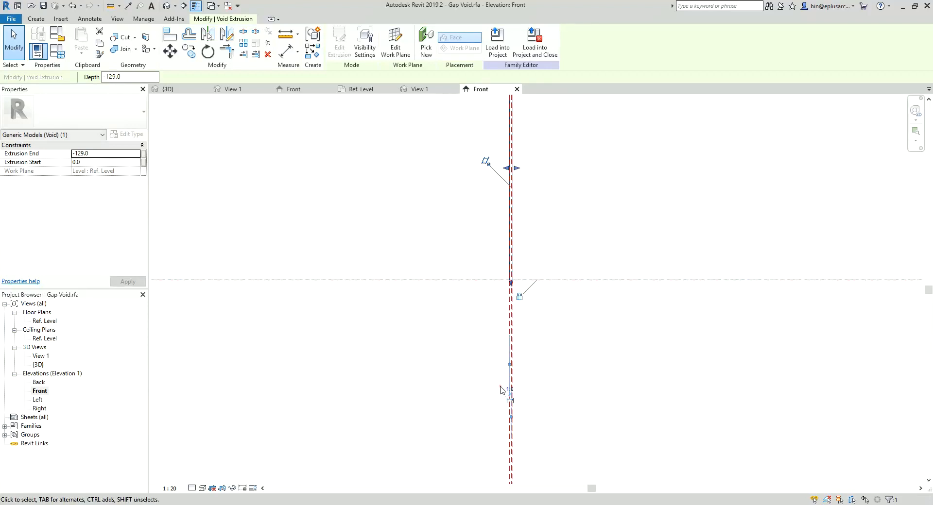
pyautogui.scroll(-5, 498, 365)
pyautogui.press('Escape')
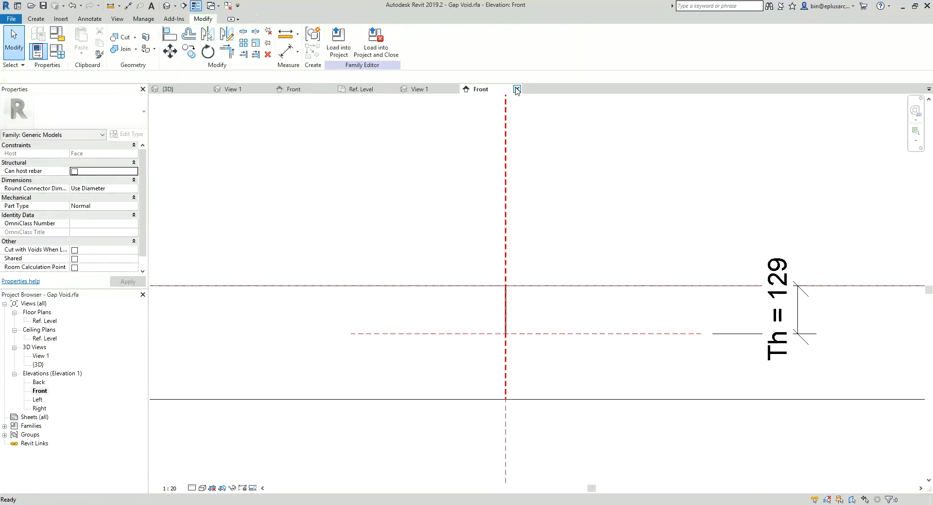
# Step: Load the Gap Void family back into 003 Joinery 4, overwriting the existing version, and close it without saving
pyautogui.click(376, 44)
pyautogui.click(441, 329)
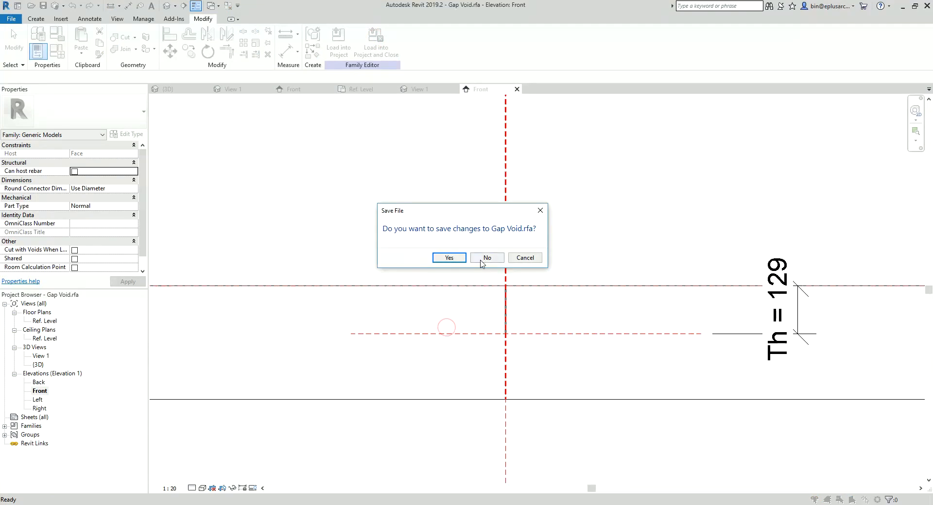
pyautogui.click(482, 257)
pyautogui.click(436, 229)
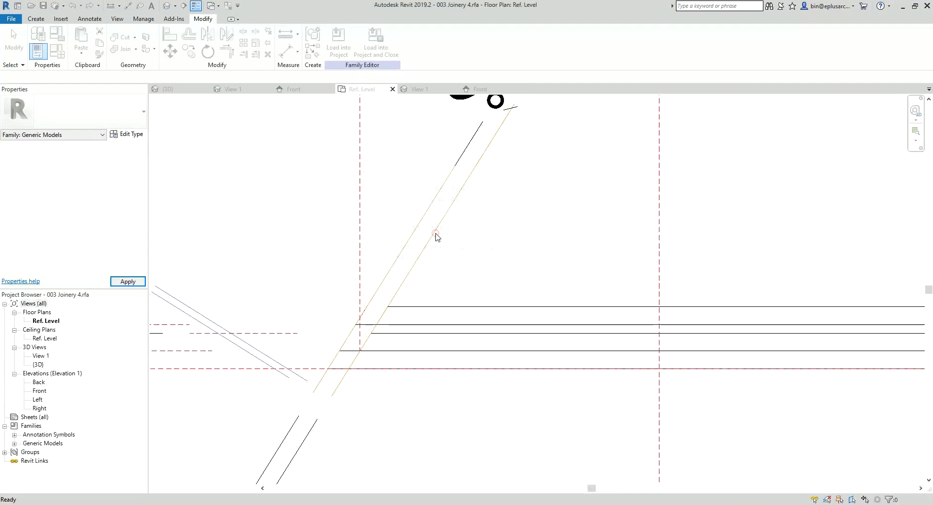
# Step: Array the Gap Void along the front panel as a grouped linear array of 2, accepting the loss of host association
pyautogui.click(360, 344)
pyautogui.press('a')
pyautogui.press('r')
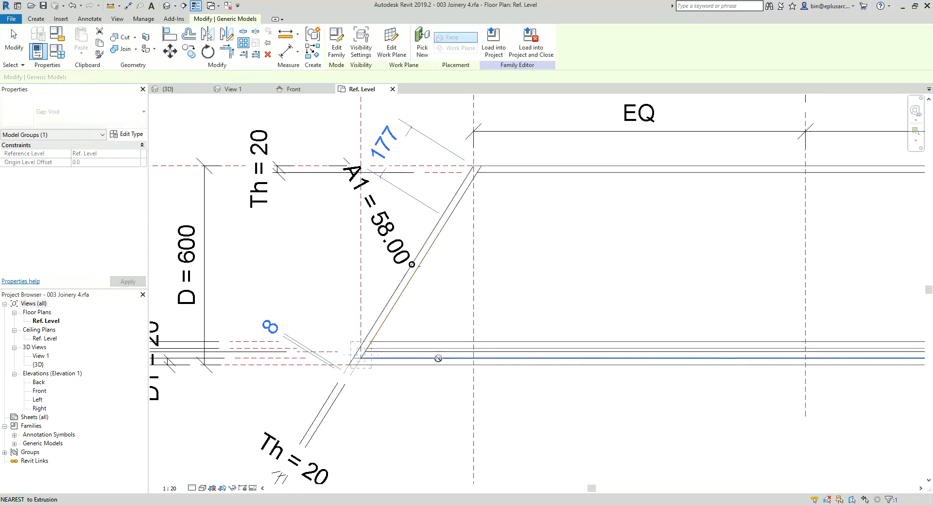
pyautogui.click(430, 358)
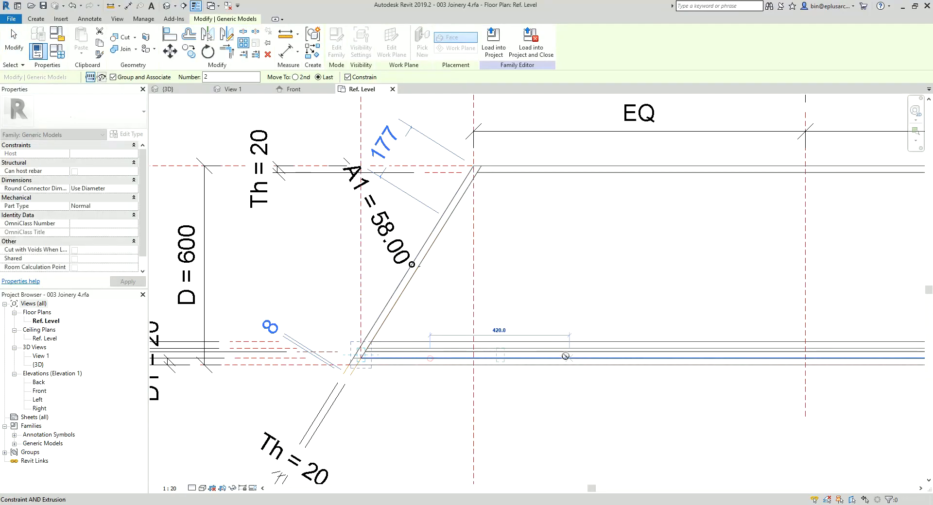
pyautogui.click(599, 360)
pyautogui.press('Return')
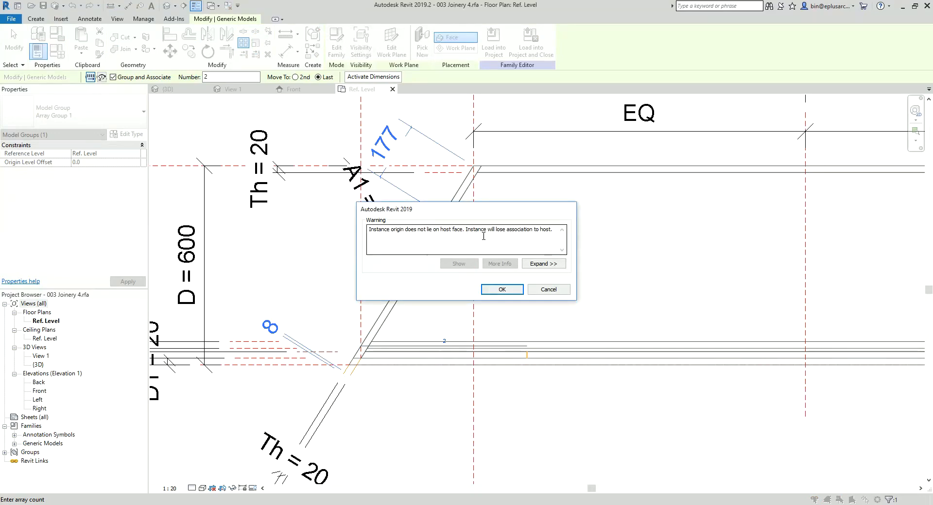
pyautogui.click(502, 288)
pyautogui.scroll(-1, 488, 276)
pyautogui.moveTo(461, 313)
pyautogui.mouseDown(button='middle')
pyautogui.moveTo(490, 310)
pyautogui.moveTo(457, 305)
pyautogui.mouseUp(button='middle')
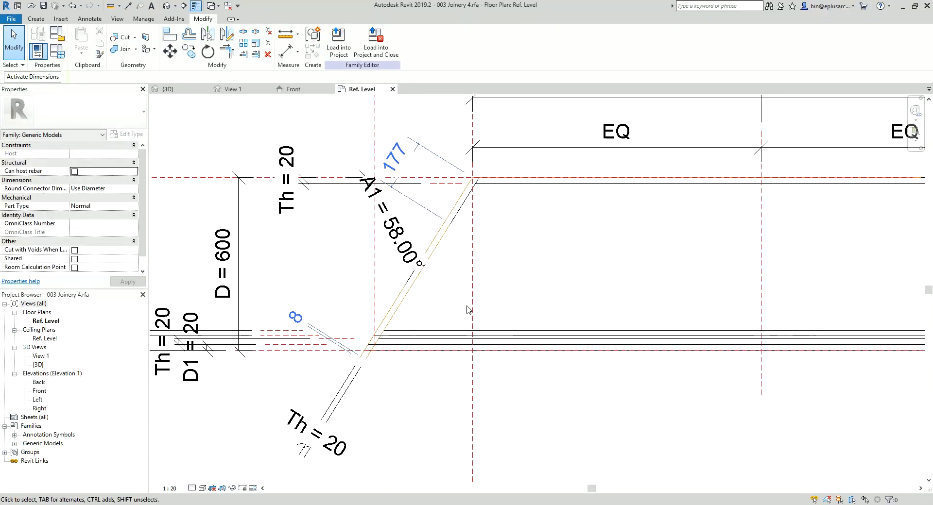
# Step: In the Front elevation, array the Gap Void horizontally as a grouped linear array of 2 spaced about 720 mm, accepting the loss of host association
pyautogui.doubleClick(40, 391)
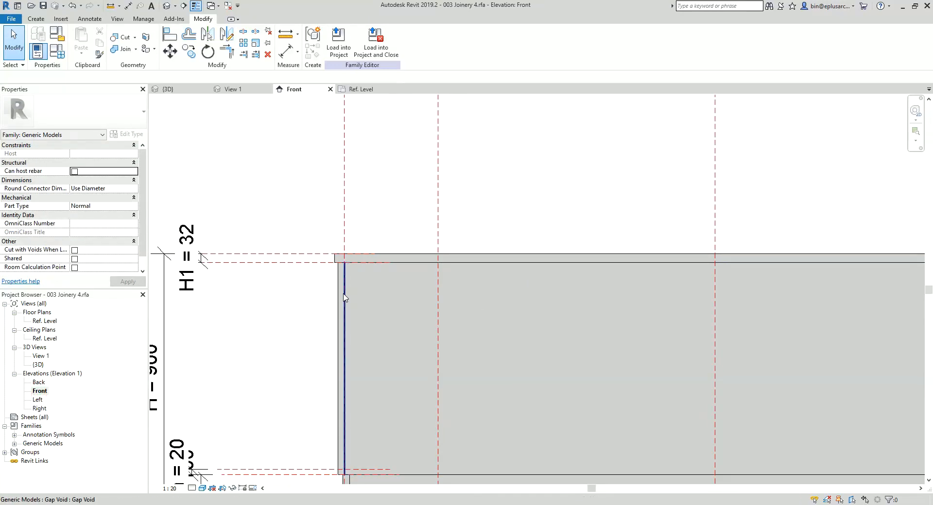
pyautogui.click(343, 295)
pyautogui.moveTo(364, 324); pyautogui.dragTo(364, 250, button='middle')
pyautogui.scroll(-1, 364, 250)
pyautogui.press('a')
pyautogui.press('r')
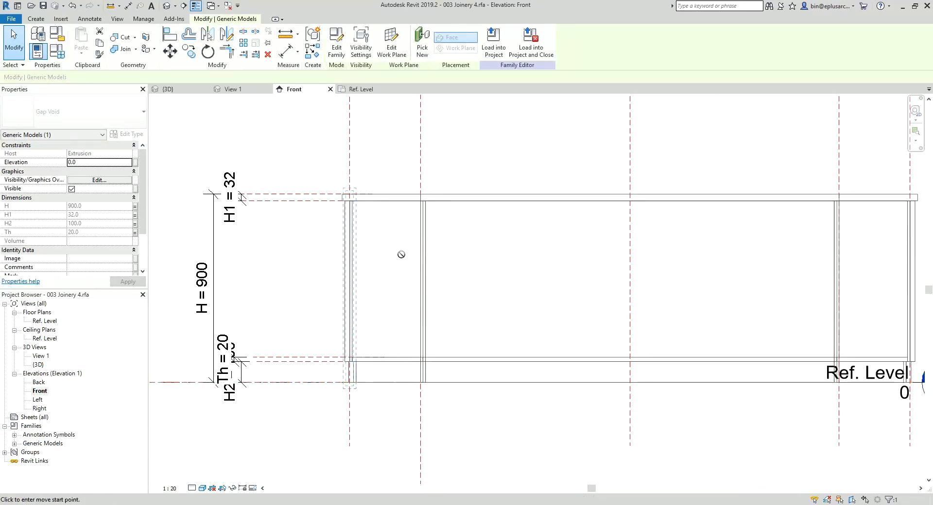
pyautogui.click(461, 251)
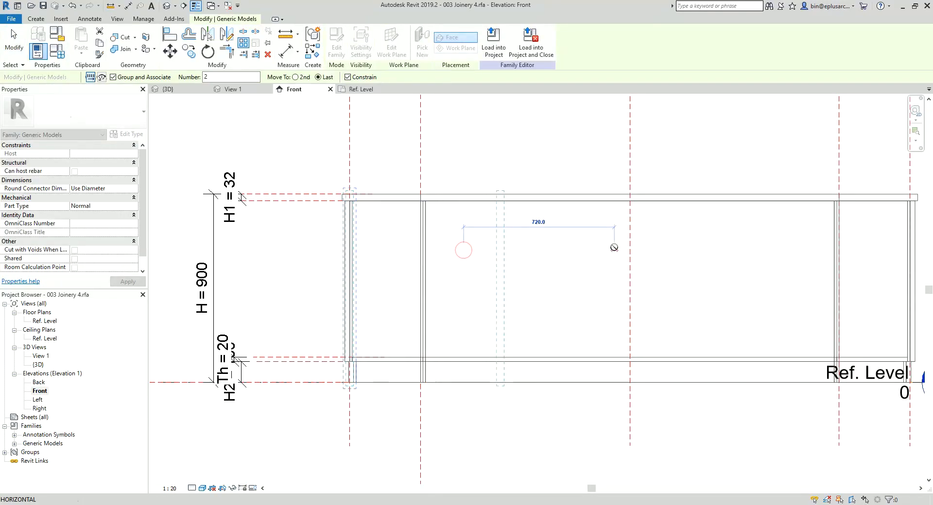
pyautogui.click(616, 251)
pyautogui.press('Return')
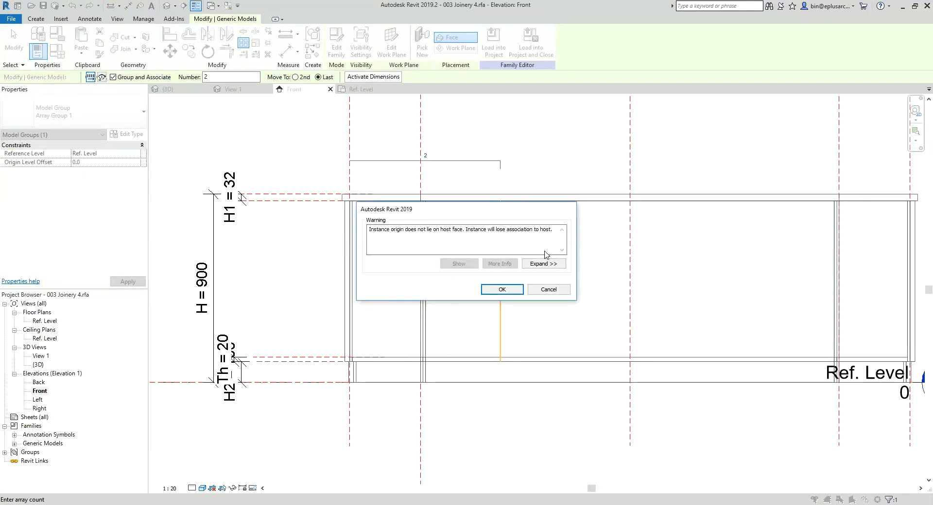
pyautogui.click(503, 290)
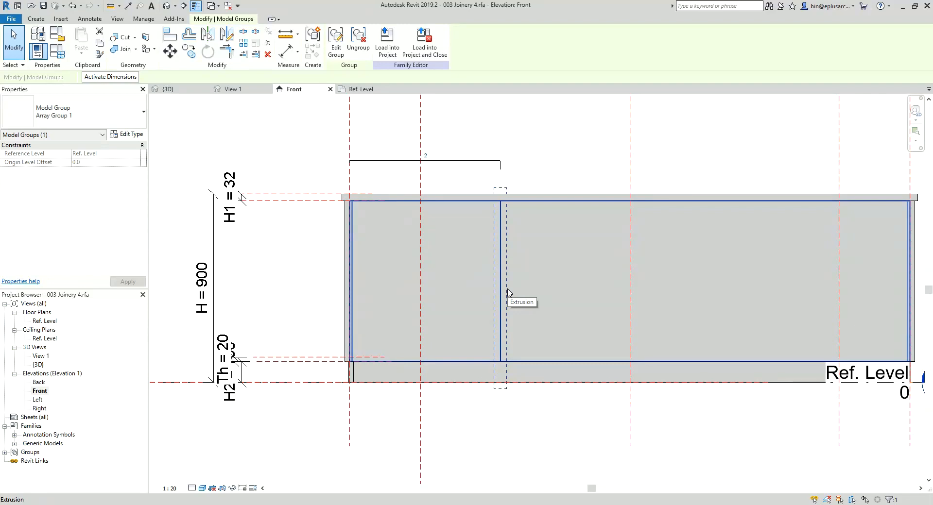
pyautogui.moveTo(567, 280); pyautogui.dragTo(454, 282, button='middle')
pyautogui.press('Escape')
pyautogui.click(430, 253)
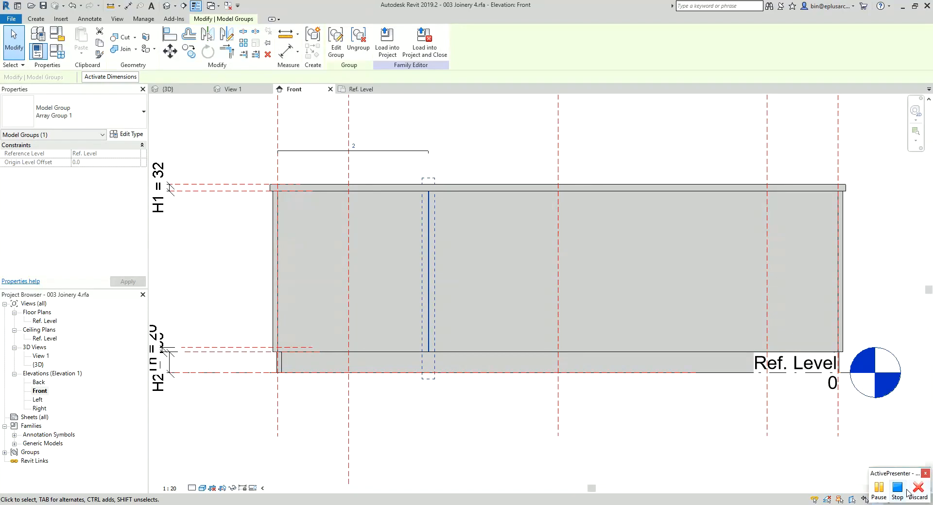
pyautogui.click(879, 490)
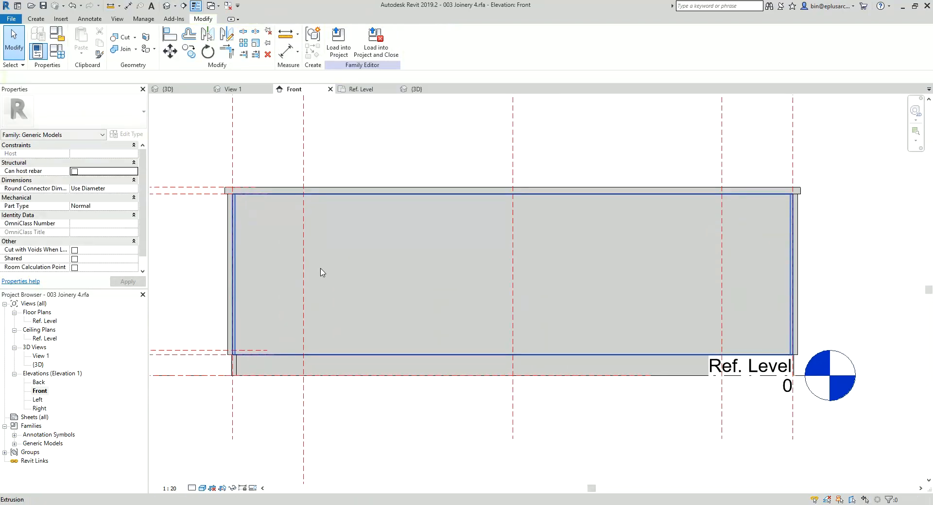
# Step: Place a Gap Void component on the cabinet's front panel face in the Front elevation
pyautogui.moveTo(320, 269); pyautogui.dragTo(367, 272, button='middle')
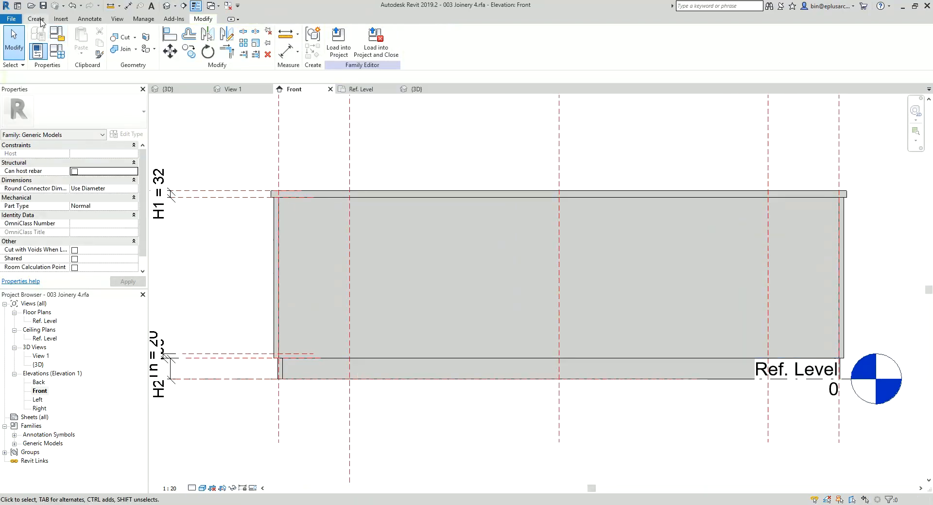
pyautogui.click(37, 19)
pyautogui.click(252, 39)
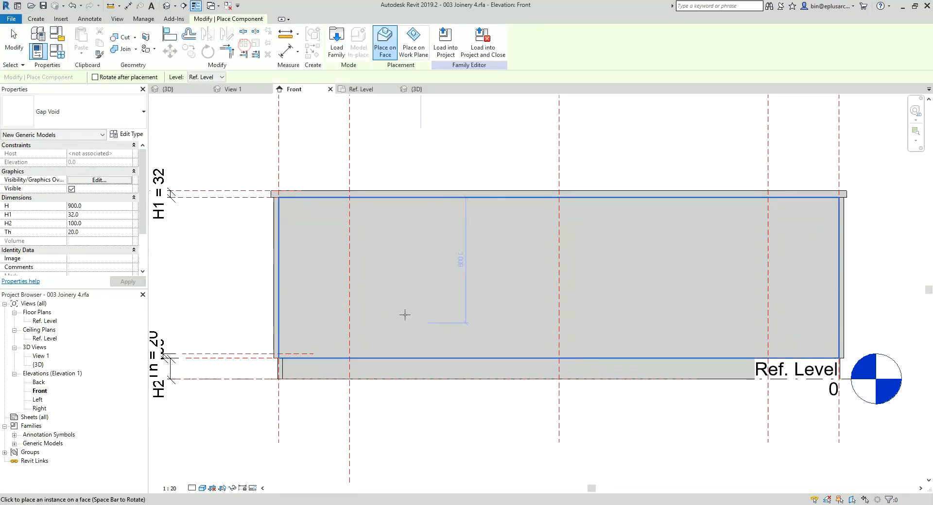
pyautogui.click(395, 304)
pyautogui.press('Escape')
pyautogui.press('Escape')
pyautogui.moveTo(432, 323); pyautogui.dragTo(431, 329, button='middle')
# Step: Array the newly placed Gap Void horizontally across the front panel as a grouped linear array of 2
pyautogui.click(395, 269)
pyautogui.press('a')
pyautogui.press('r')
pyautogui.click(437, 267)
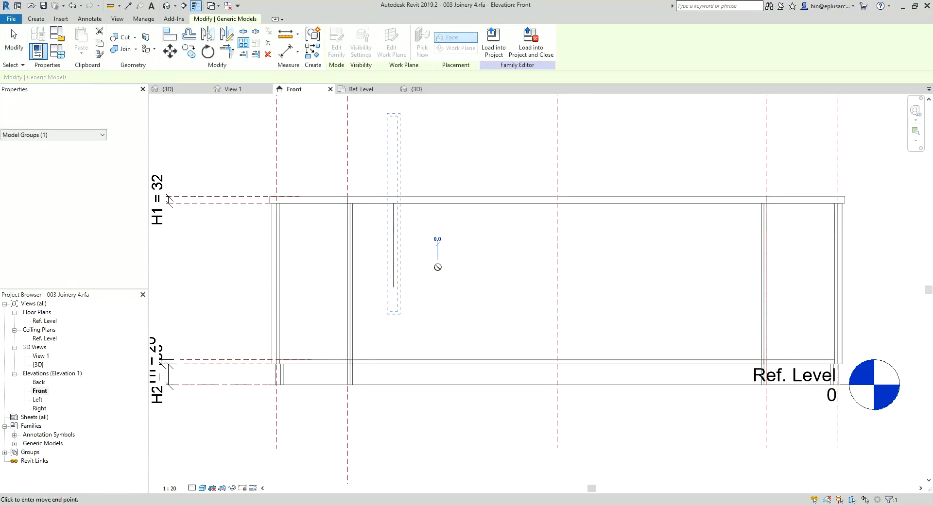
pyautogui.click(505, 268)
pyautogui.press('Return')
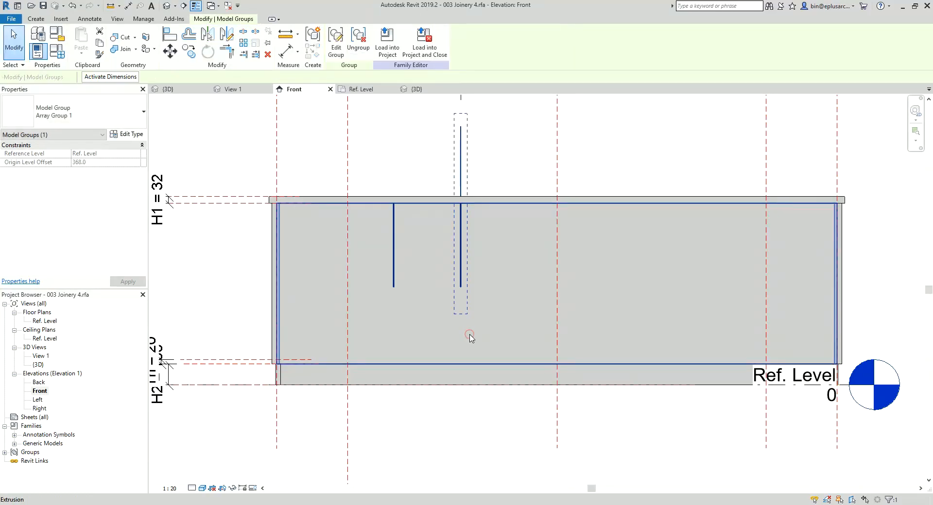
# Step: Set the Gap Void array's count to 3
pyautogui.scroll(-2, 423, 266)
pyautogui.moveTo(402, 310); pyautogui.dragTo(394, 328, button='middle')
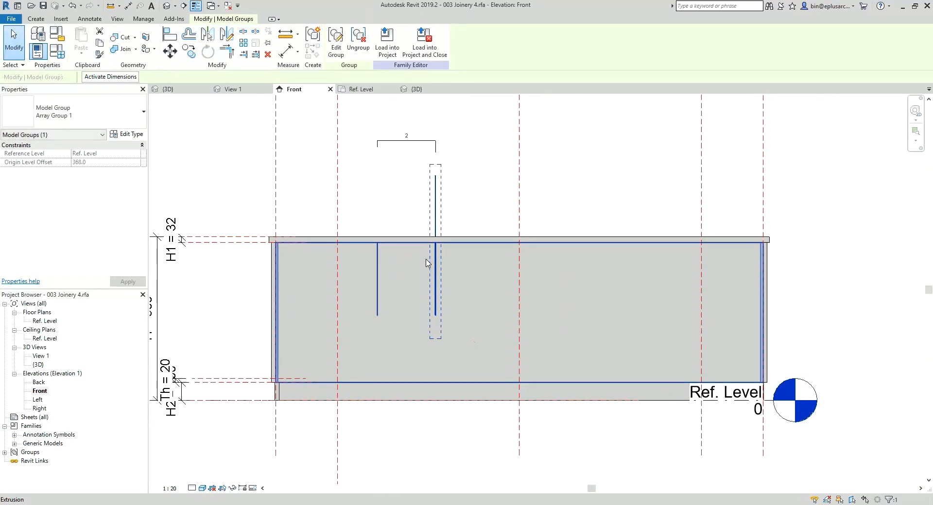
pyautogui.click(408, 137)
pyautogui.write('3')
pyautogui.press('Return')
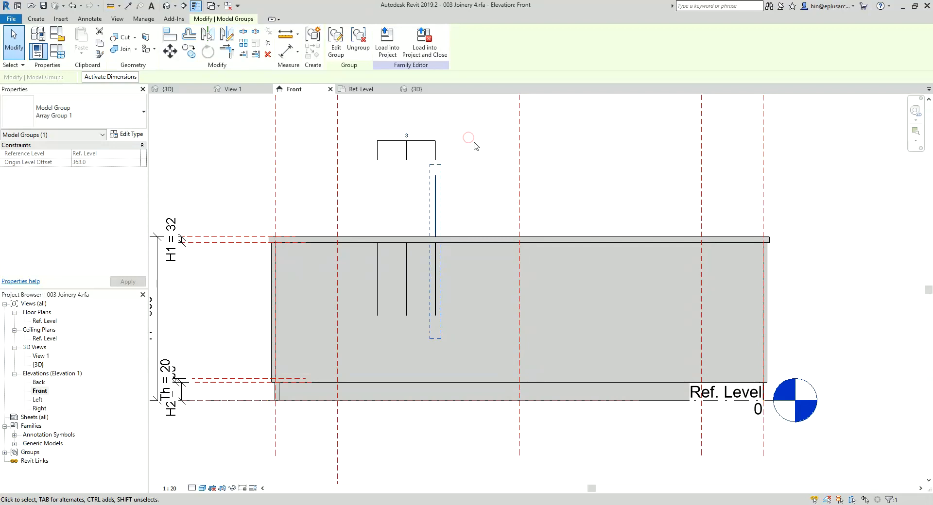
pyautogui.press('Escape')
# Step: Align the first and last Gap Voids vertically to the reference plane at Ref. Level and lock the alignment
pyautogui.scroll(2, 358, 315)
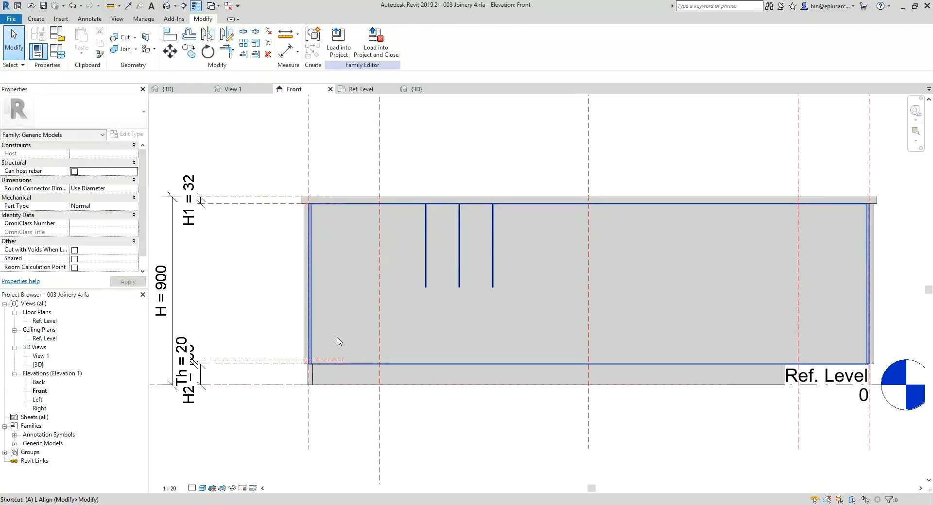
pyautogui.press('l')
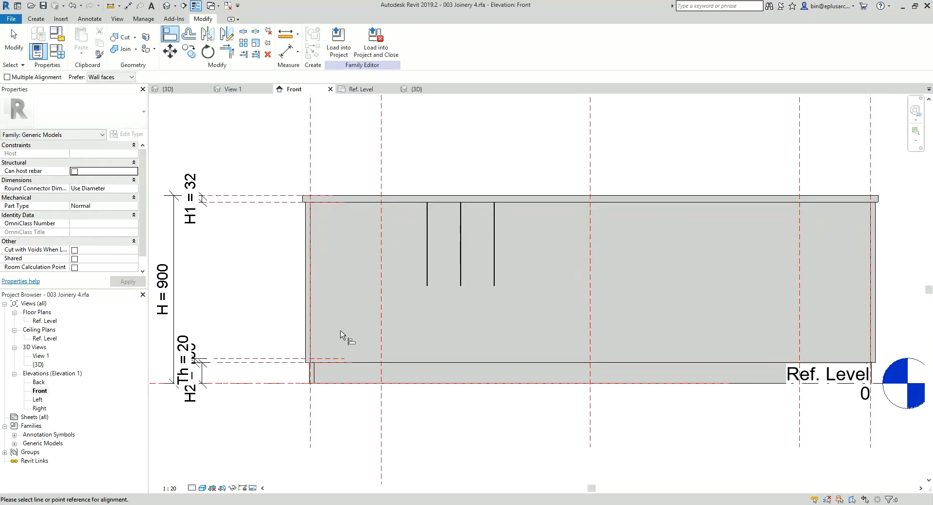
pyautogui.click(254, 385)
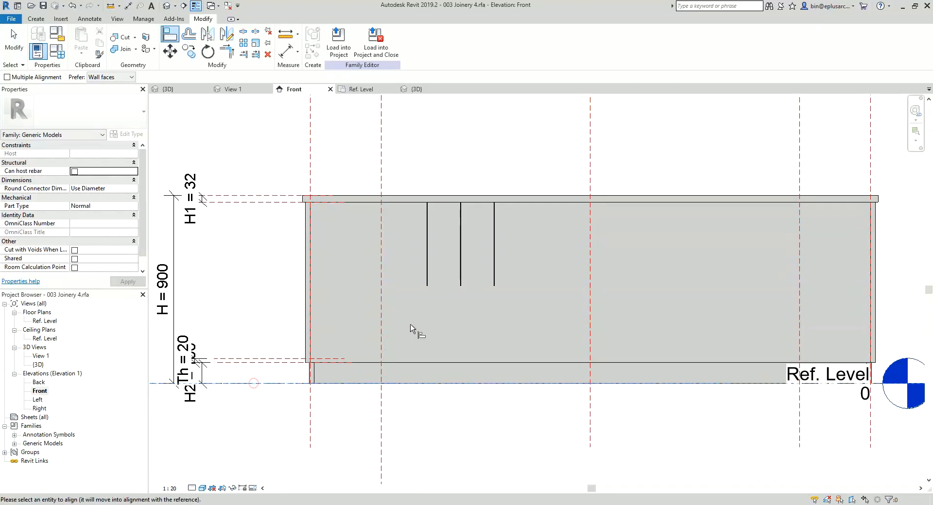
pyautogui.click(427, 311)
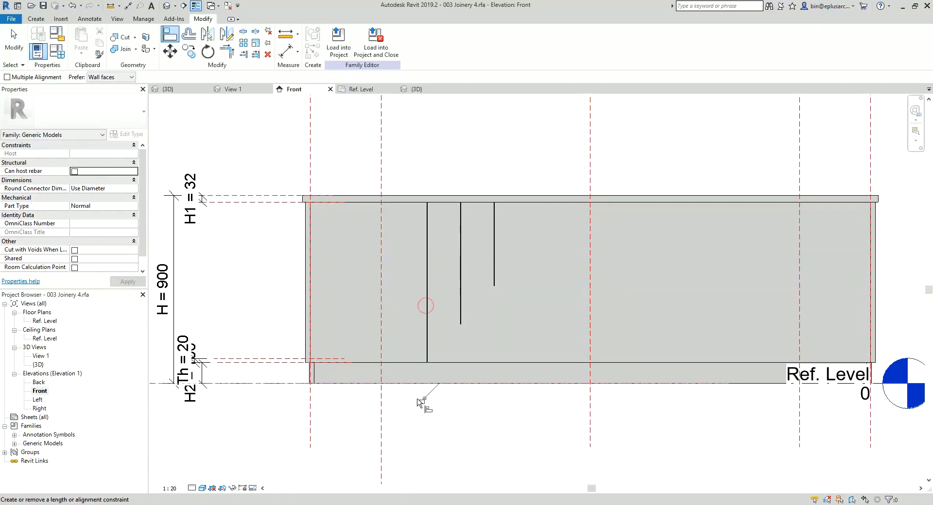
pyautogui.click(266, 385)
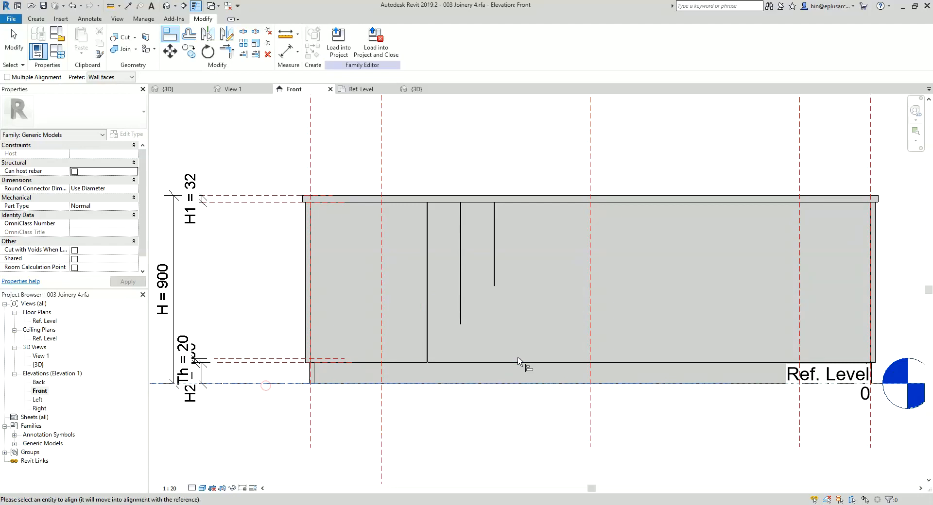
pyautogui.click(494, 307)
pyautogui.click(423, 400)
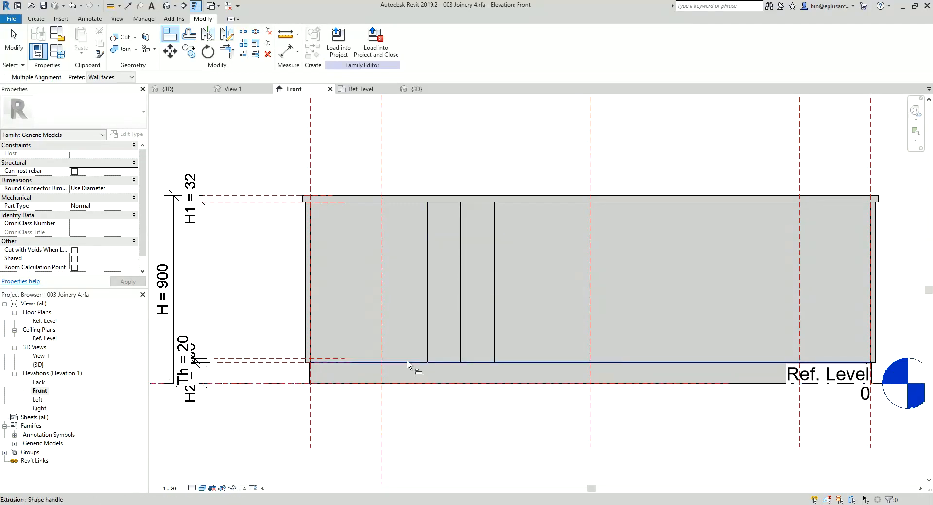
# Step: Align and lock the first Gap Void to the front panel's left end reference plane and the last to its right end reference plane
pyautogui.click(312, 419)
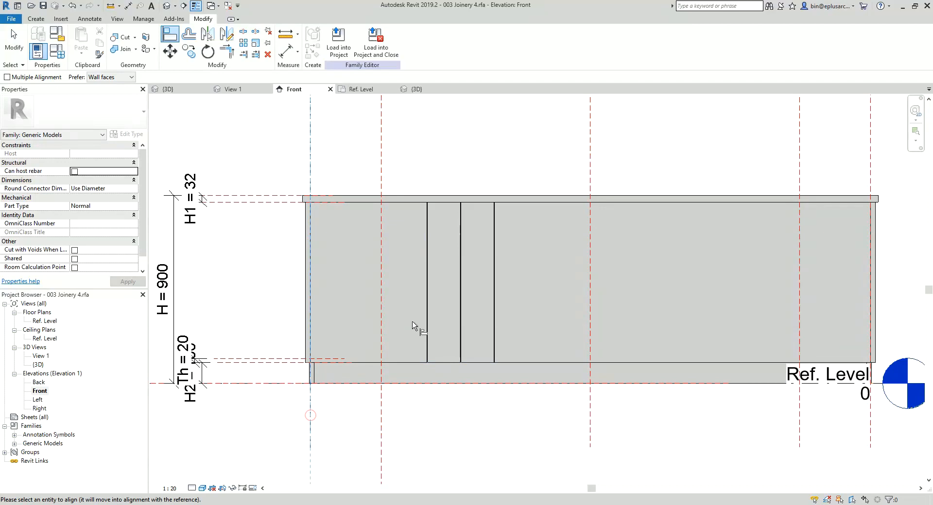
pyautogui.click(426, 296)
pyautogui.click(327, 288)
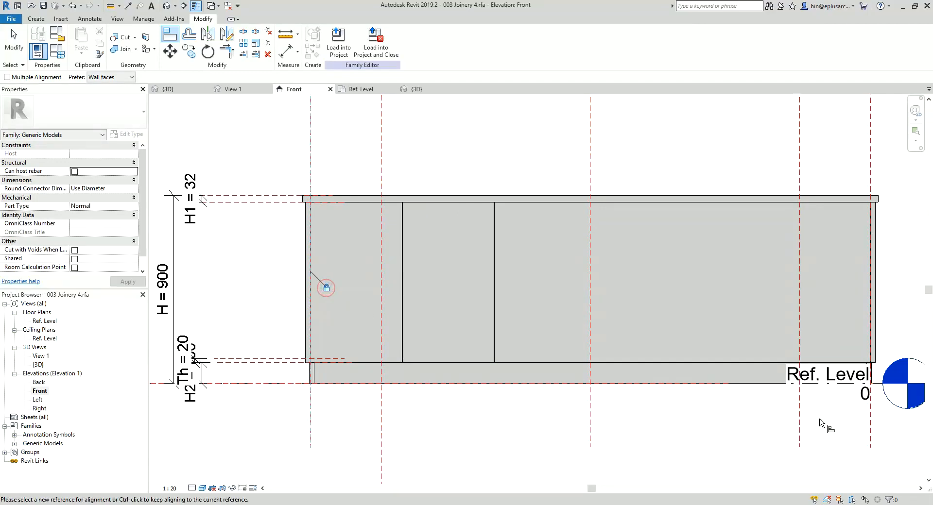
pyautogui.click(870, 422)
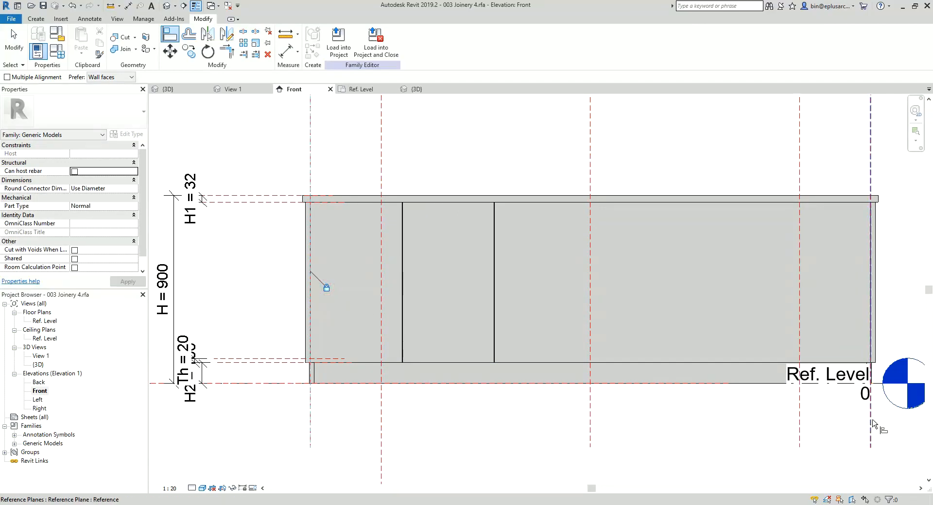
pyautogui.click(495, 298)
pyautogui.moveTo(714, 273); pyautogui.dragTo(702, 283, button='middle')
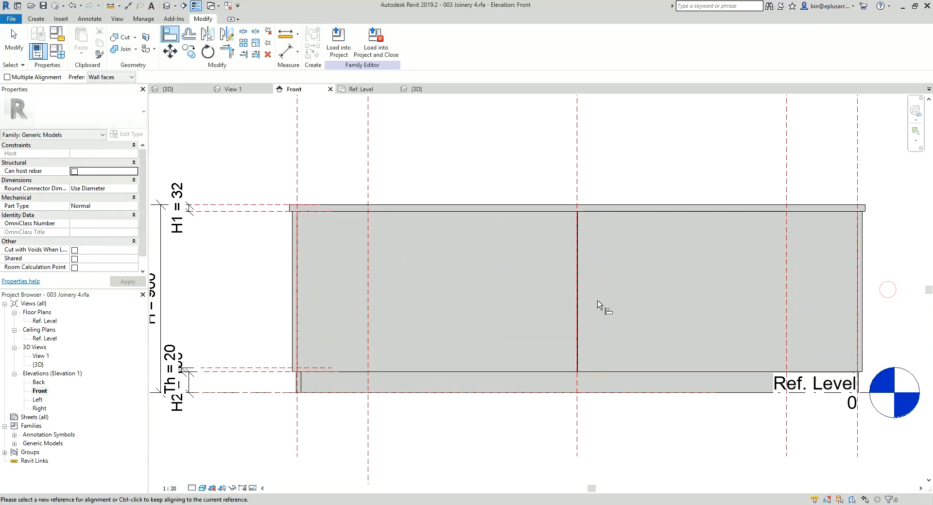
pyautogui.press('Escape')
pyautogui.press('Escape')
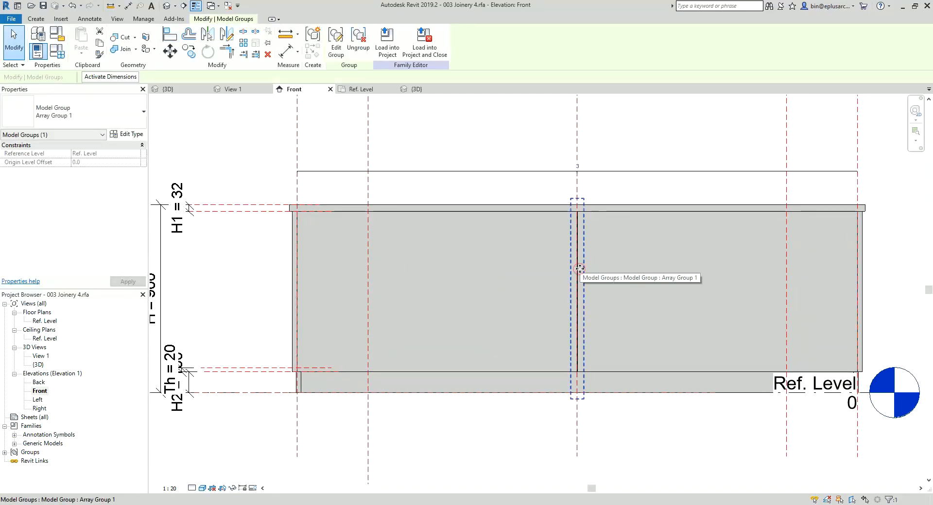
# Step: Label the Gap Void array's count with the existing Array No. parameter
pyautogui.click(436, 168)
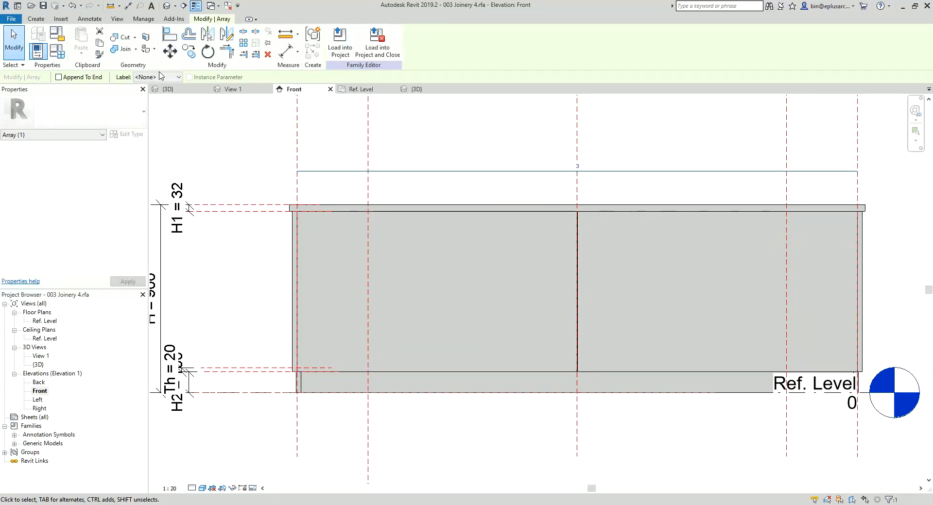
pyautogui.click(160, 76)
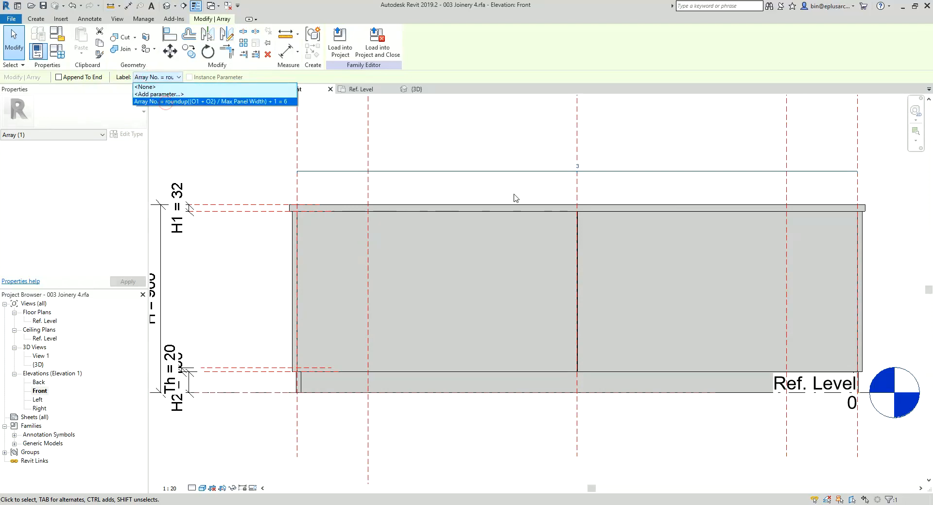
pyautogui.scroll(-2, 562, 202)
pyautogui.click(322, 181)
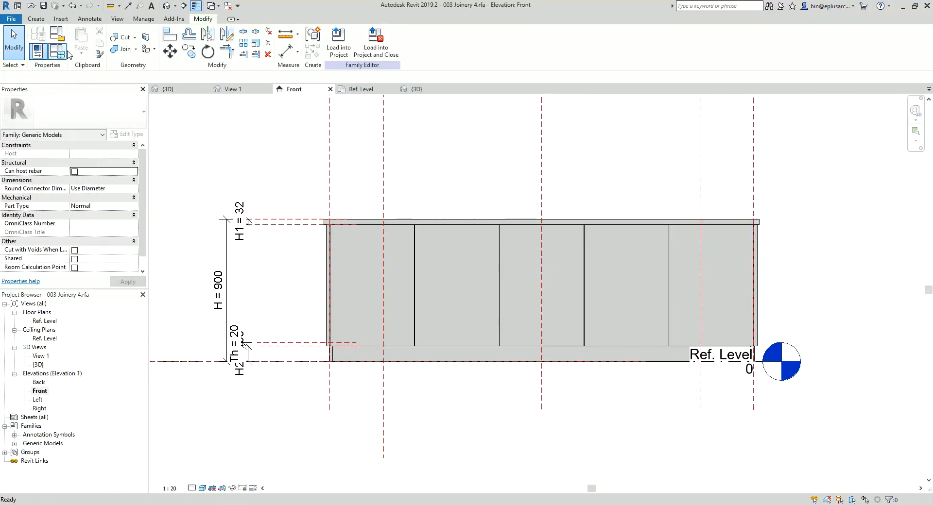
# Step: Examine the family's Array No., O1 and O2 parameters and compare them with the cabinet in the Ref. Level floor plan
pyautogui.click(57, 49)
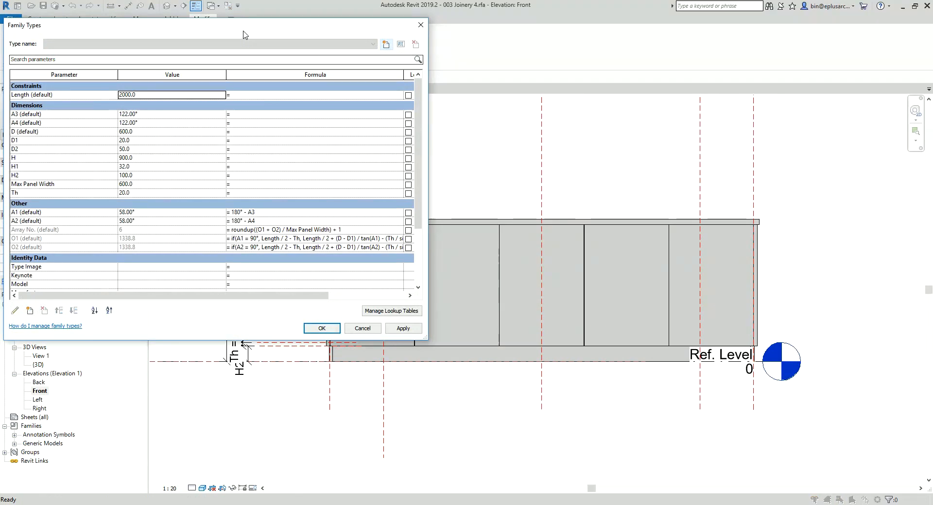
pyautogui.moveTo(243, 26); pyautogui.dragTo(276, 30)
pyautogui.scroll(-1, 452, 190)
pyautogui.moveTo(452, 190); pyautogui.dragTo(451, 237)
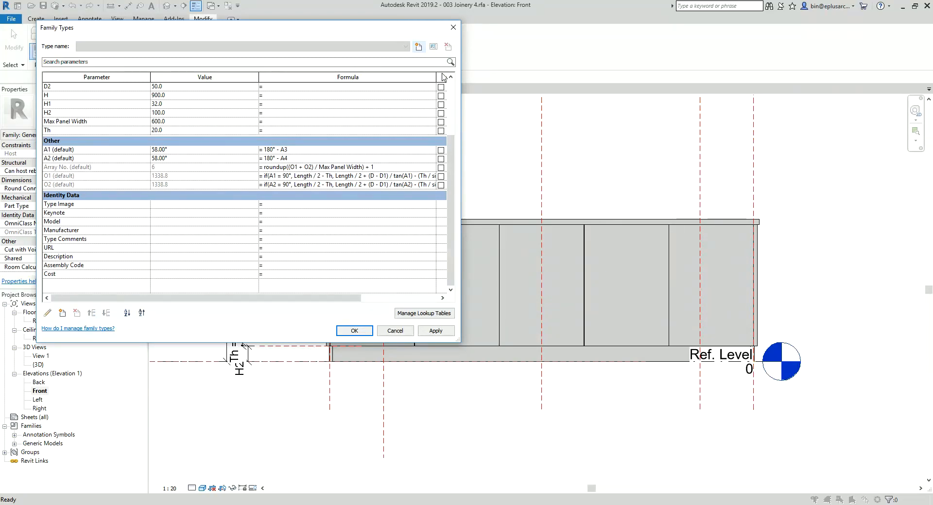
pyautogui.click(452, 28)
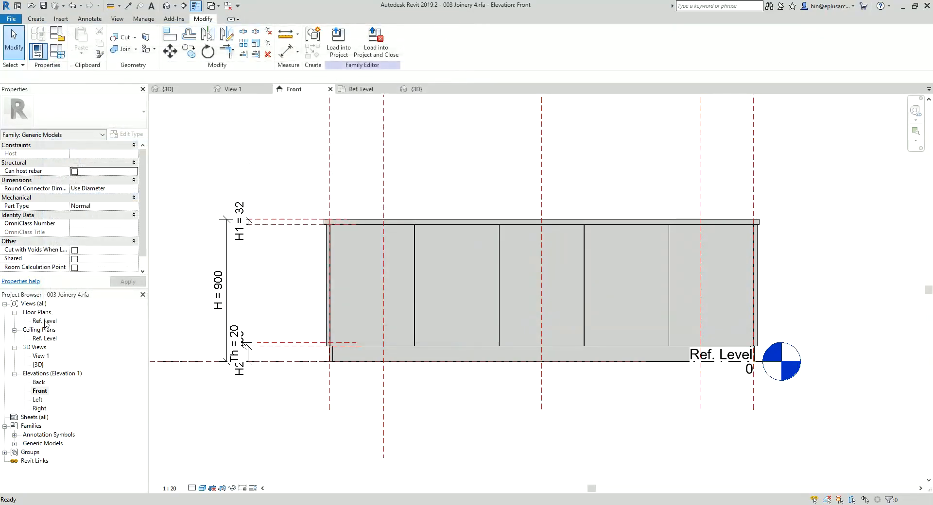
pyautogui.doubleClick(46, 322)
pyautogui.scroll(-6, 359, 294)
pyautogui.moveTo(415, 265); pyautogui.dragTo(386, 276, button='middle')
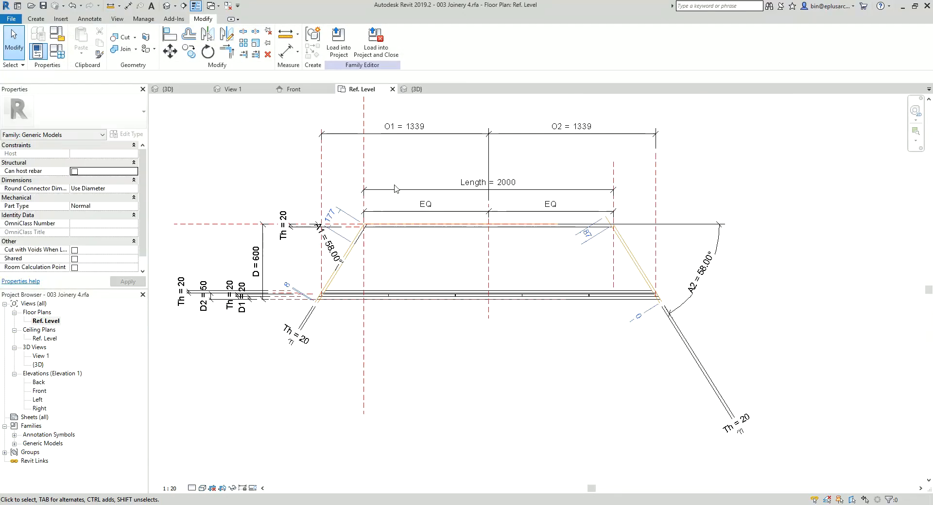
pyautogui.scroll(2, 408, 168)
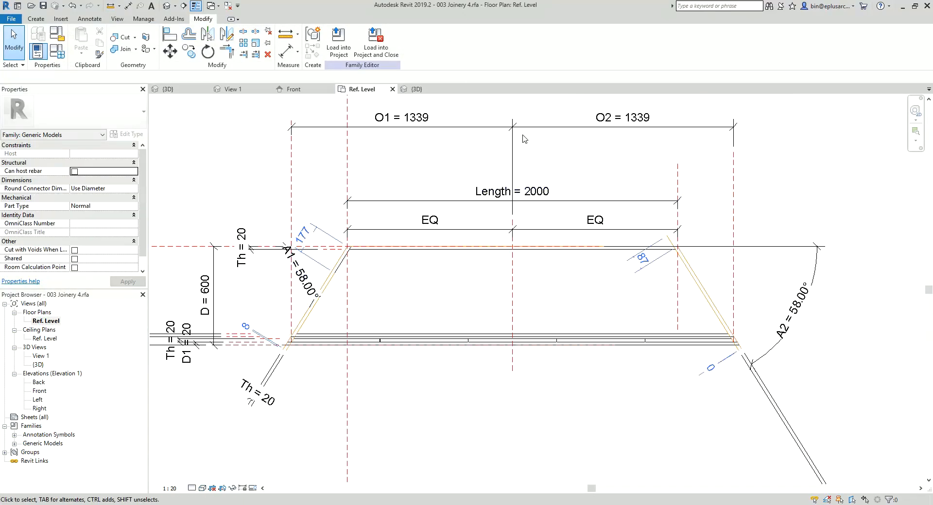
pyautogui.click(53, 52)
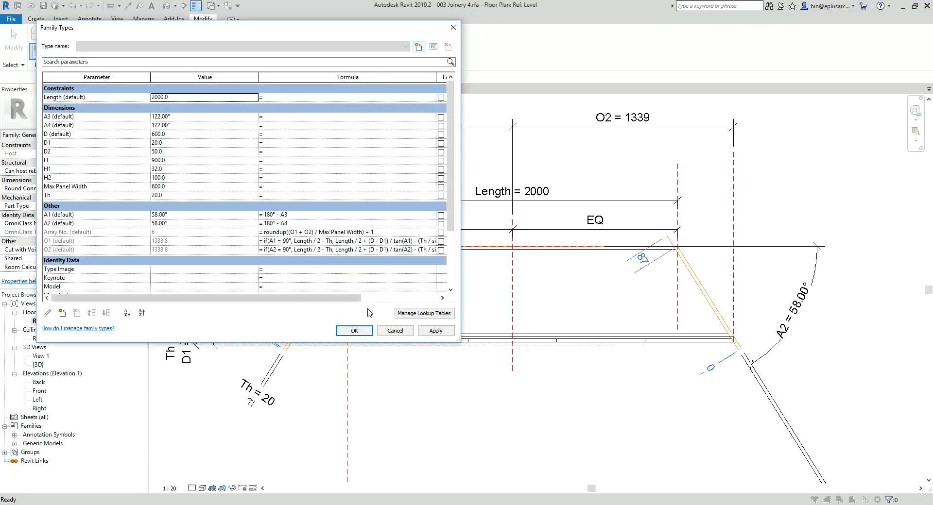
pyautogui.click(359, 333)
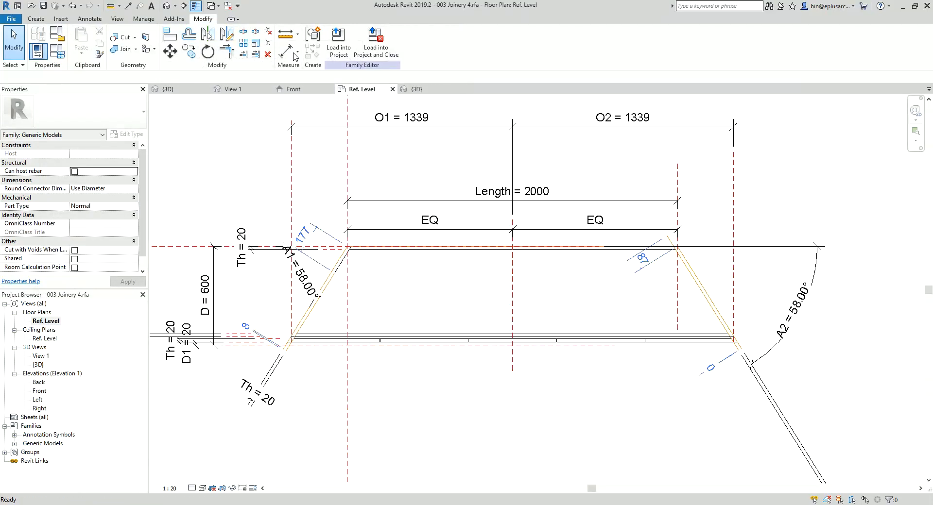
# Step: Show the finished cabinet in the default 3D view and close 003 Joinery 4 without saving the changes
pyautogui.click(167, 6)
pyautogui.keyDown('shift'); pyautogui.moveTo(442, 184); pyautogui.dragTo(466, 204, button='middle'); pyautogui.keyUp('shift')
pyautogui.click(487, 264)
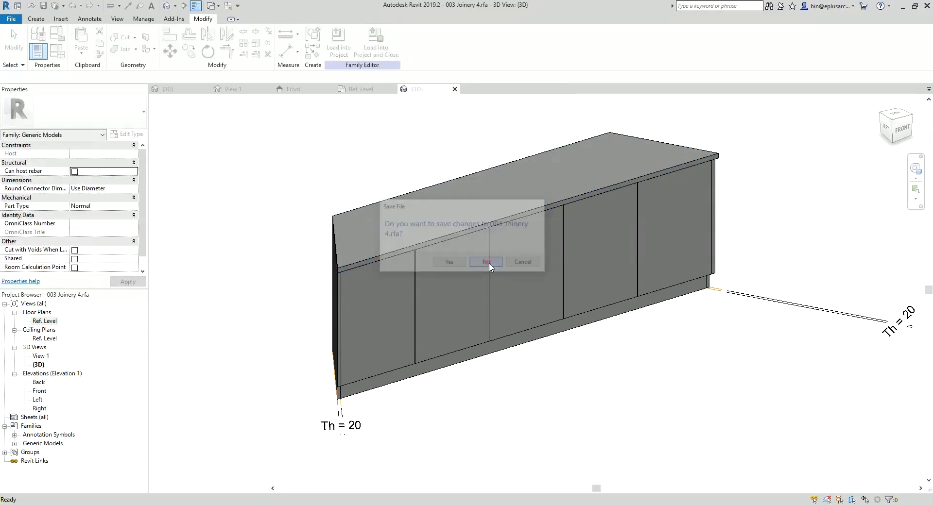
# Step: In Project222, select the placed 003 Joinery 4 cabinet in the 3D view and set its length to 1800 mm
pyautogui.click(408, 232)
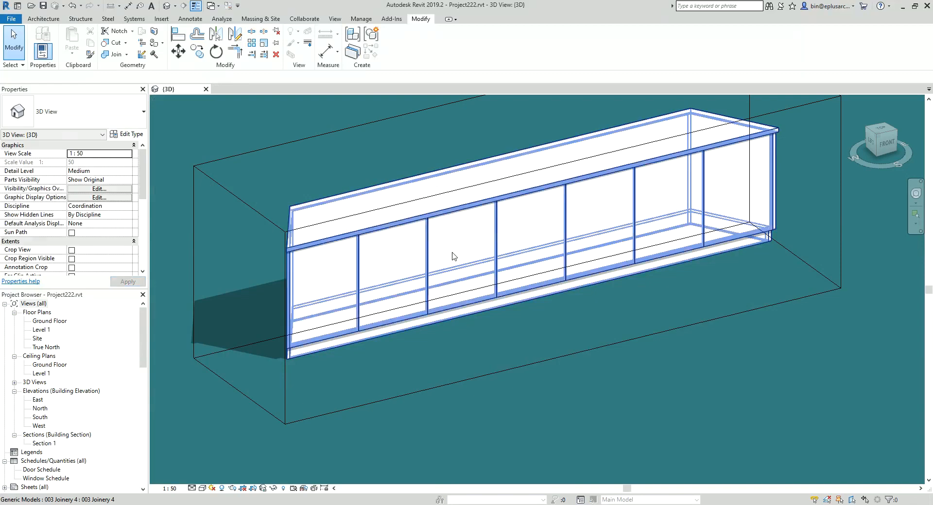
pyautogui.scroll(-3, 396, 262)
pyautogui.keyDown('shift'); pyautogui.moveTo(395, 263); pyautogui.dragTo(570, 252, button='middle'); pyautogui.keyUp('shift')
pyautogui.click(462, 254)
pyautogui.click(430, 254)
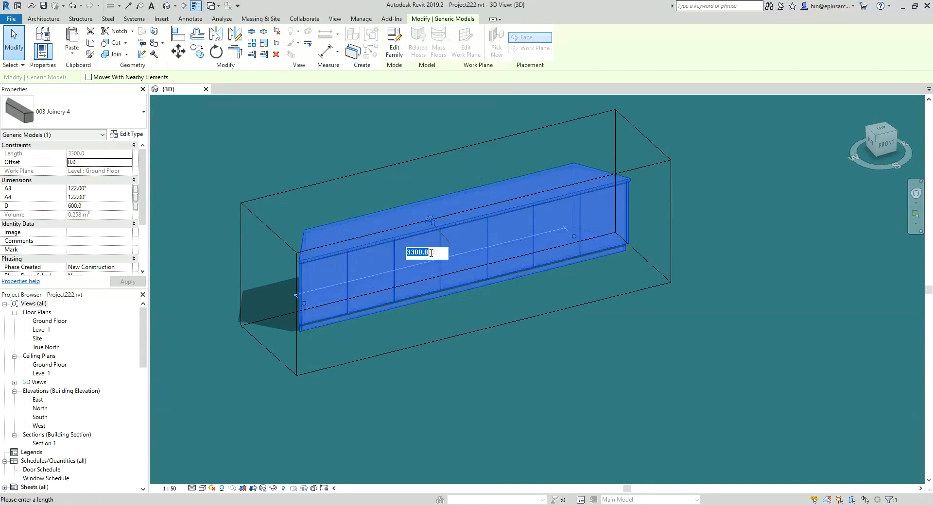
pyautogui.press('Return')
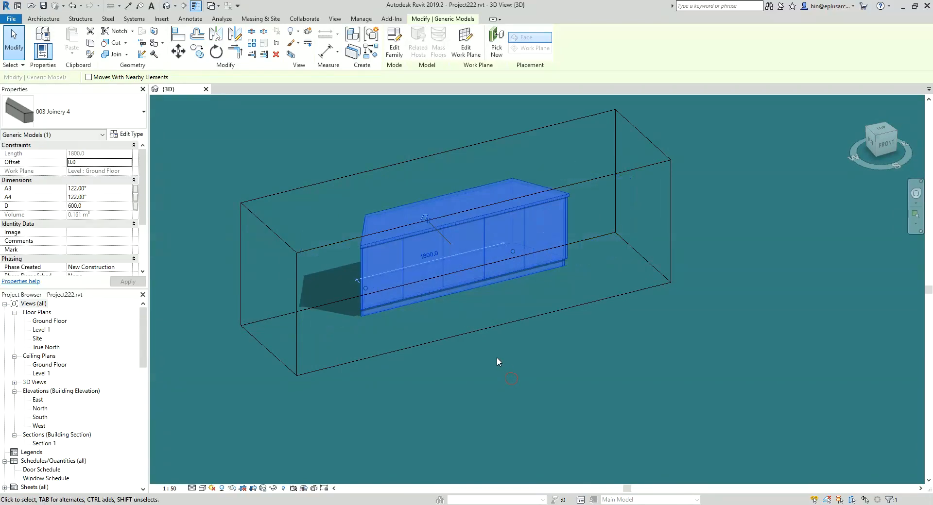
# Step: Stretch and reposition the cabinet's right end point freehand to test how the door gaps adapt, and deselect the cabinet
pyautogui.scroll(3, 496, 357)
pyautogui.moveTo(555, 237); pyautogui.dragTo(584, 247)
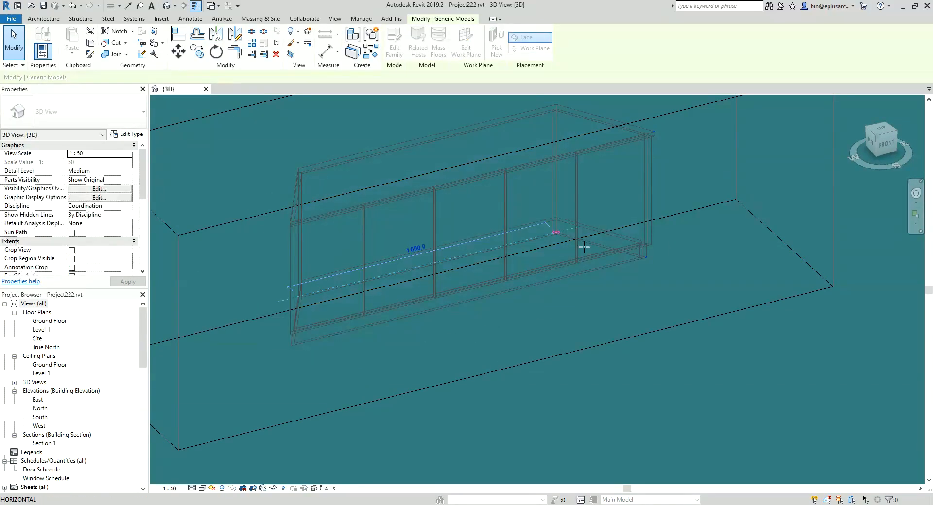
pyautogui.moveTo(624, 276); pyautogui.dragTo(623, 285)
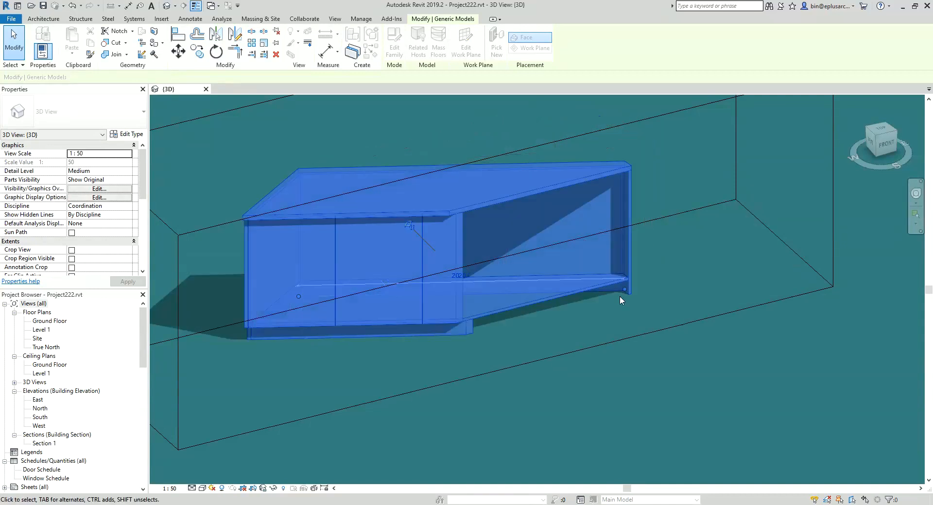
pyautogui.moveTo(635, 235); pyautogui.dragTo(635, 235)
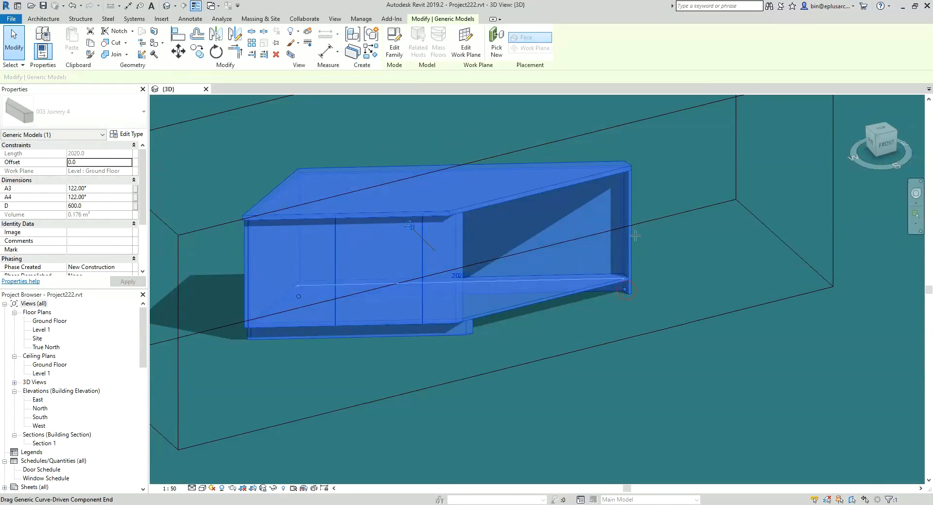
pyautogui.press('Escape')
# Step: Preview a close angled view of the cabinet front in Ray Trace, dismissing the save reminder, and exit the ray trace
pyautogui.moveTo(589, 255); pyautogui.dragTo(577, 264, button='middle')
pyautogui.scroll(3, 513, 251)
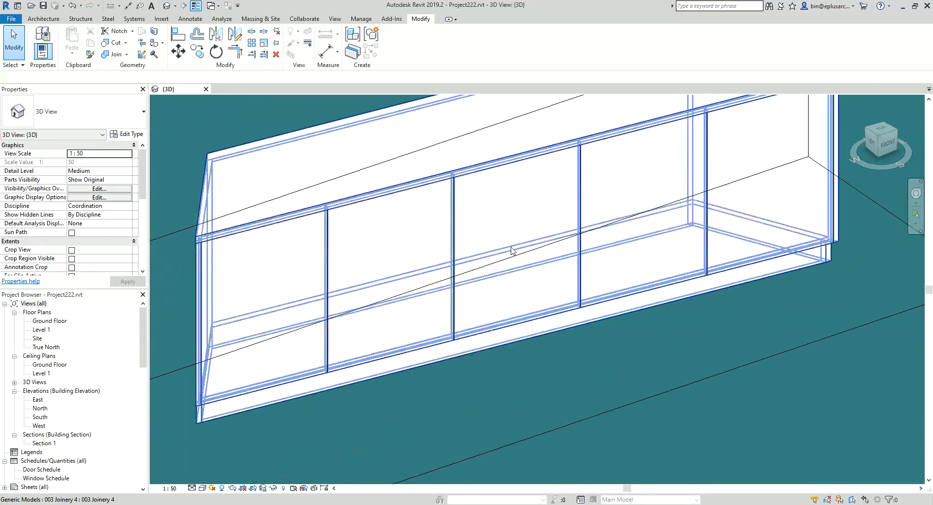
pyautogui.keyDown('shift'); pyautogui.moveTo(512, 252); pyautogui.dragTo(533, 240, button='middle'); pyautogui.keyUp('shift')
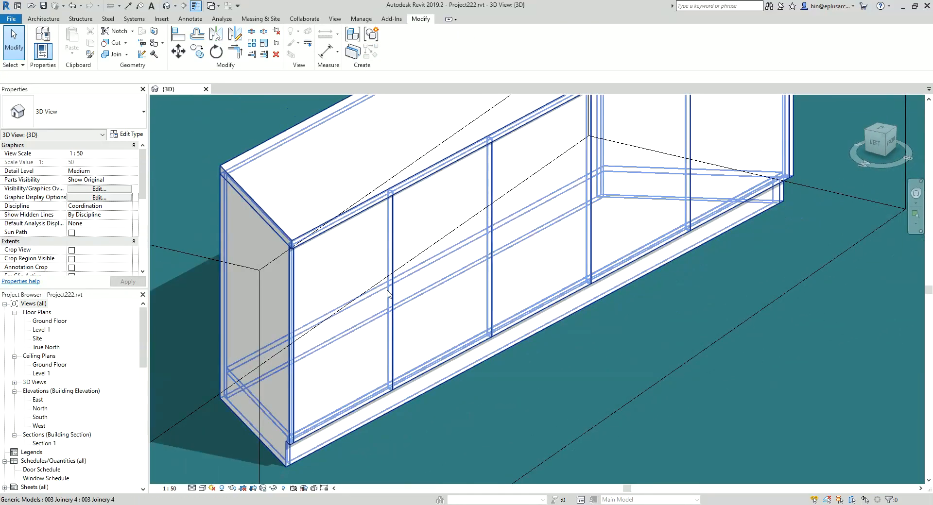
pyautogui.click(202, 489)
pyautogui.click(209, 476)
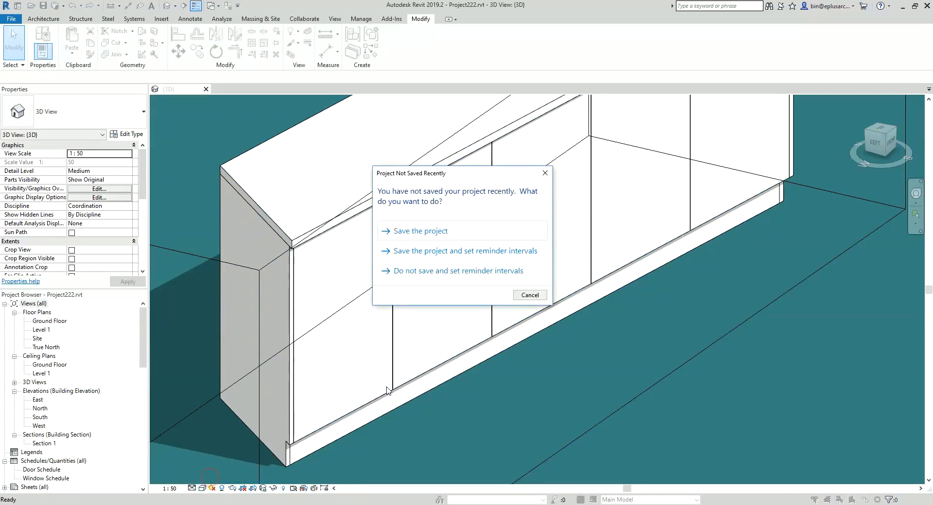
pyautogui.press('Escape')
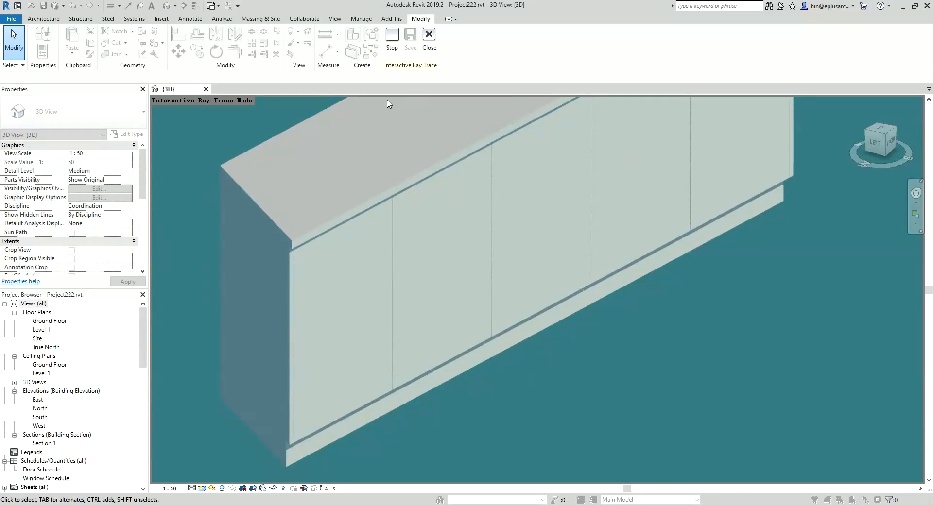
pyautogui.click(429, 38)
# Step: Set the 3D view's visual style to Hidden Line and frame the whole cabinet
pyautogui.click(202, 488)
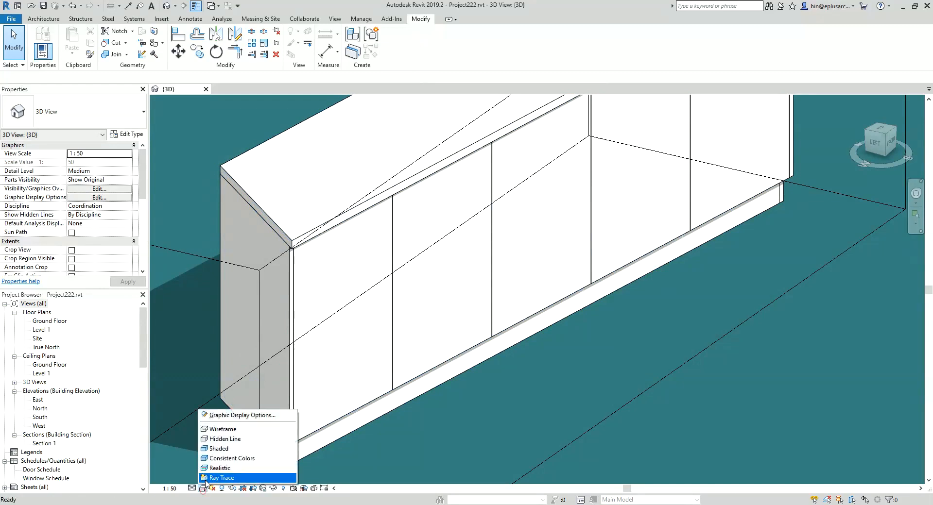
pyautogui.click(223, 439)
pyautogui.scroll(-5, 278, 360)
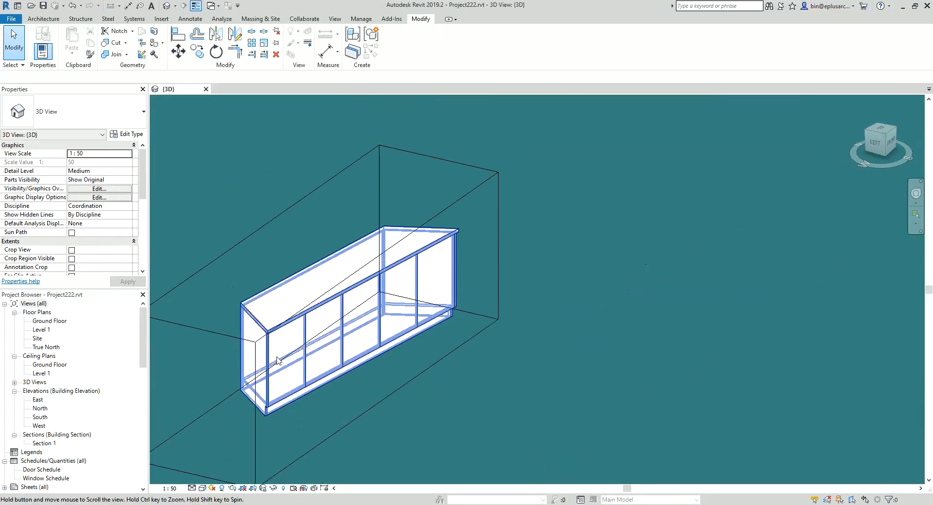
pyautogui.keyDown('shift'); pyautogui.moveTo(278, 361); pyautogui.dragTo(373, 340, button='middle'); pyautogui.keyUp('shift')
pyautogui.scroll(1, 365, 335)
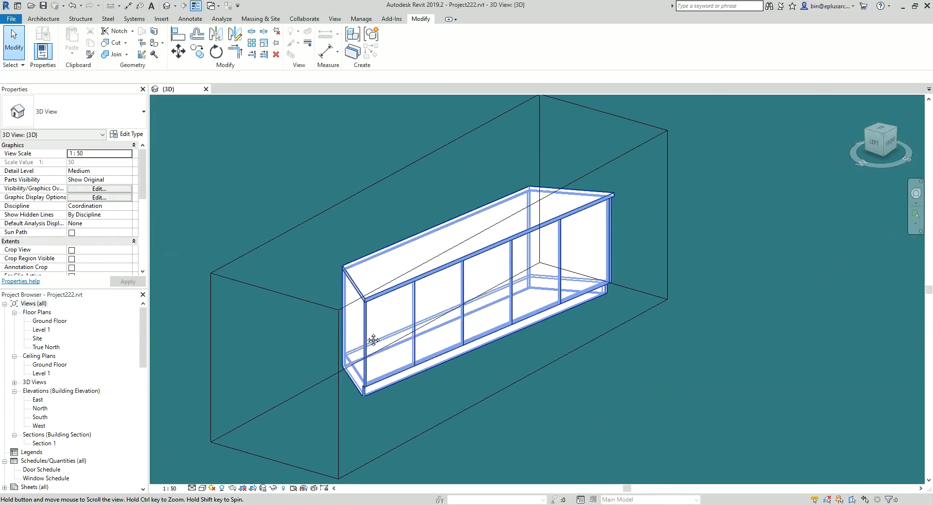
# Step: Turn off the 3D view's section box and frame the cabinet more closely
pyautogui.scroll(-3, 74, 413)
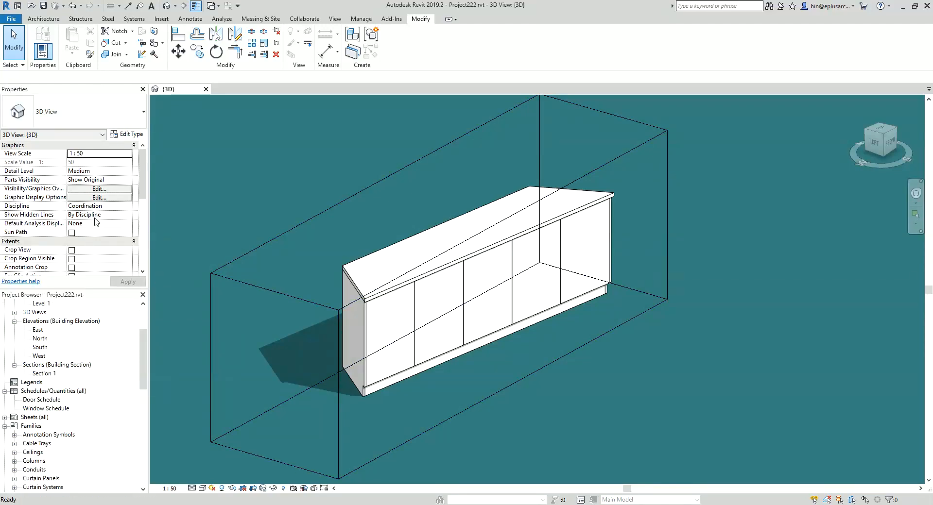
pyautogui.scroll(-3, 96, 222)
pyautogui.click(72, 234)
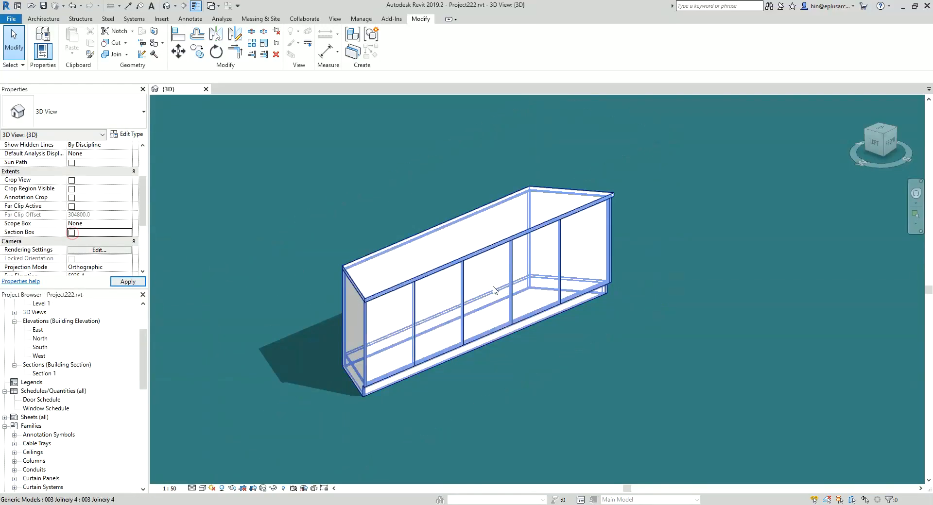
pyautogui.scroll(2, 575, 341)
pyautogui.moveTo(582, 347); pyautogui.dragTo(651, 356, button='middle')
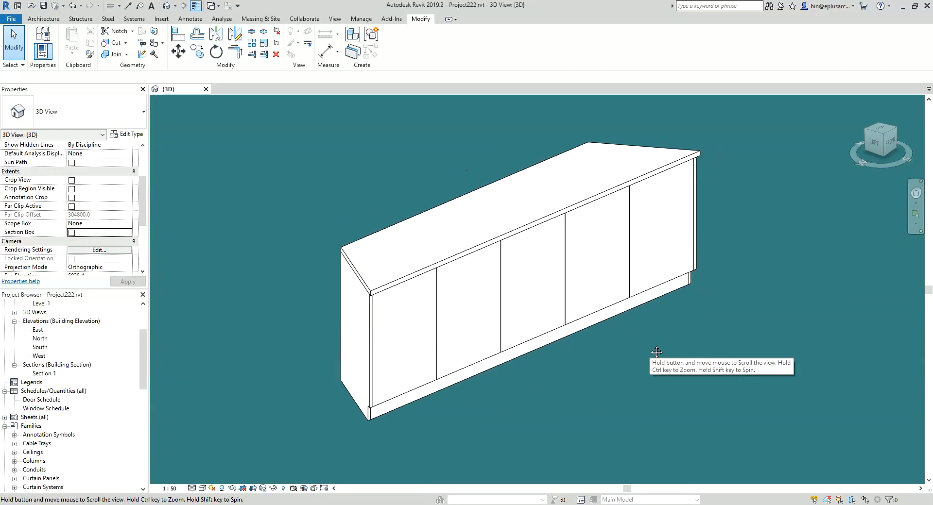